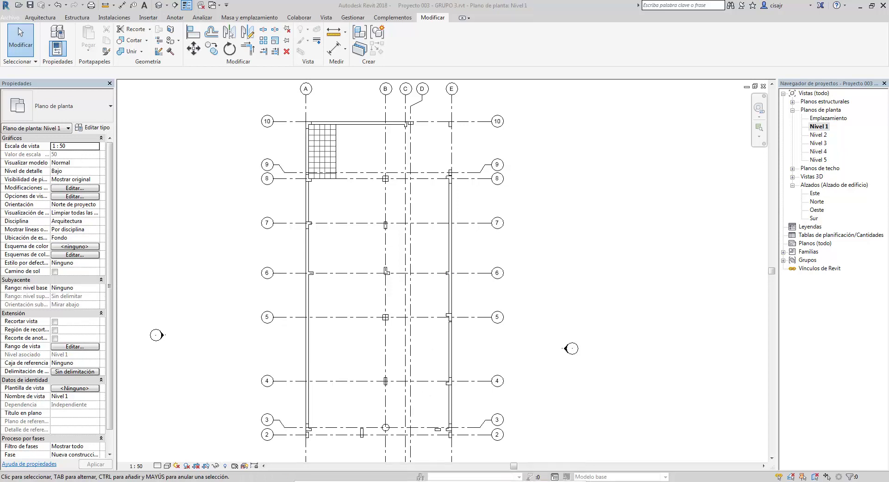
Draw a rectangular enclosure of MURO EXTERIOR 0.15 walls, about 5.55 by 4.65 m, in an empty area of the Nivel 1 plan.
{"action": "mouse_move", "coordinate": [349, 298]}
{"action": "middle_mouse_down"}
{"action": "mouse_move", "coordinate": [278, 282]}
{"action": "mouse_move", "coordinate": [407, 272]}
{"action": "mouse_move", "coordinate": [353, 279]}
{"action": "middle_mouse_up"}
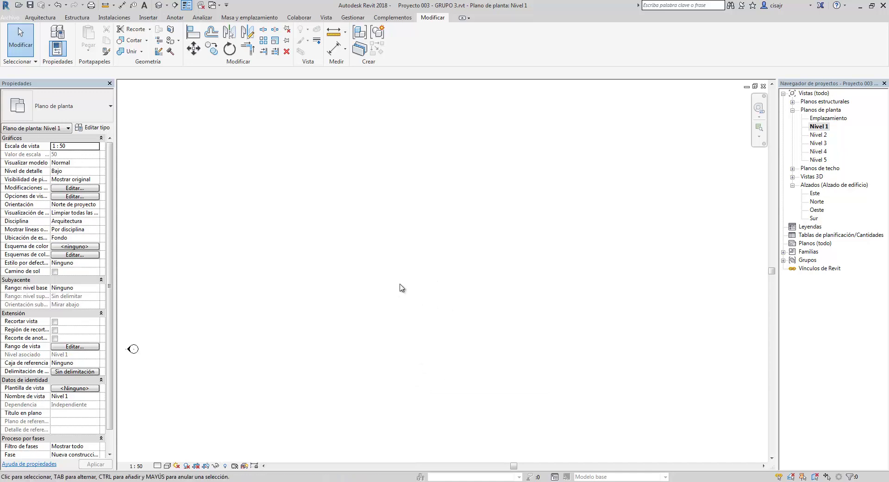
{"action": "mouse_move", "coordinate": [401, 287]}
{"action": "middle_mouse_down"}
{"action": "mouse_move", "coordinate": [440, 289]}
{"action": "mouse_move", "coordinate": [474, 278]}
{"action": "mouse_move", "coordinate": [425, 291]}
{"action": "mouse_move", "coordinate": [441, 252]}
{"action": "mouse_move", "coordinate": [424, 262]}
{"action": "mouse_move", "coordinate": [440, 291]}
{"action": "middle_mouse_up"}
{"action": "middle_click_drag", "start_coordinate": [339, 220], "coordinate": [345, 222]}
{"action": "left_click", "coordinate": [50, 17]}
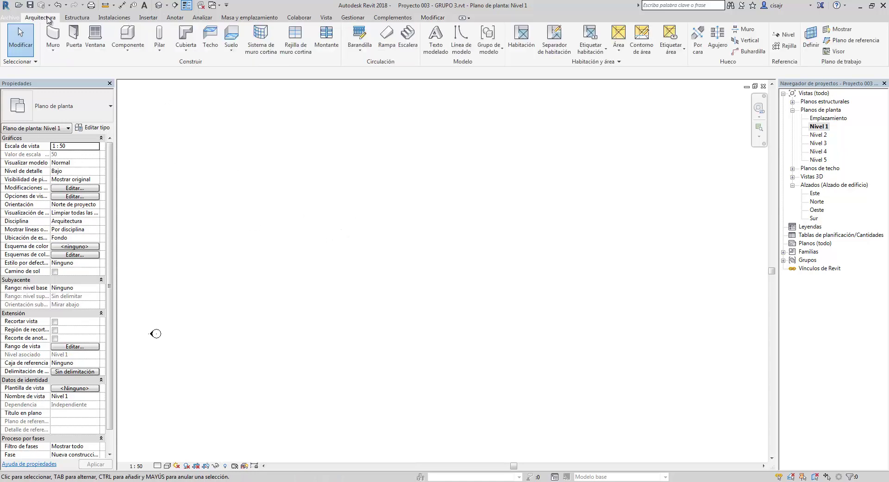
{"action": "left_click", "coordinate": [53, 36]}
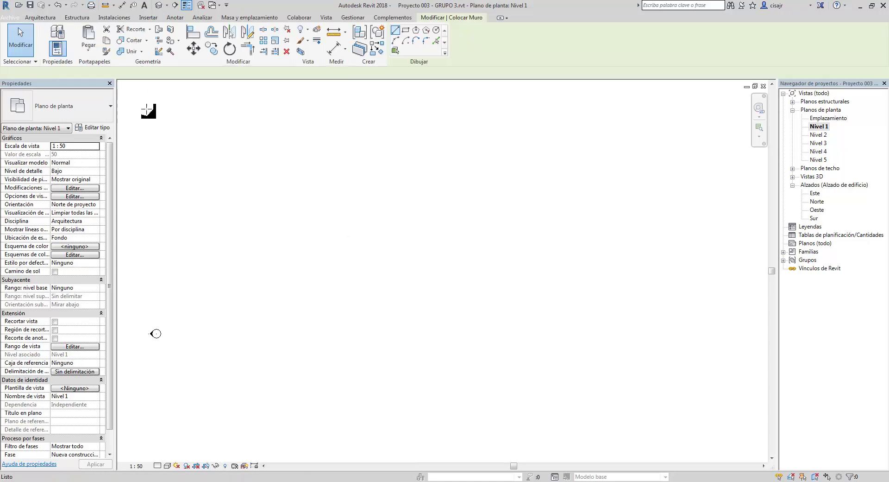
{"action": "left_click", "coordinate": [410, 30]}
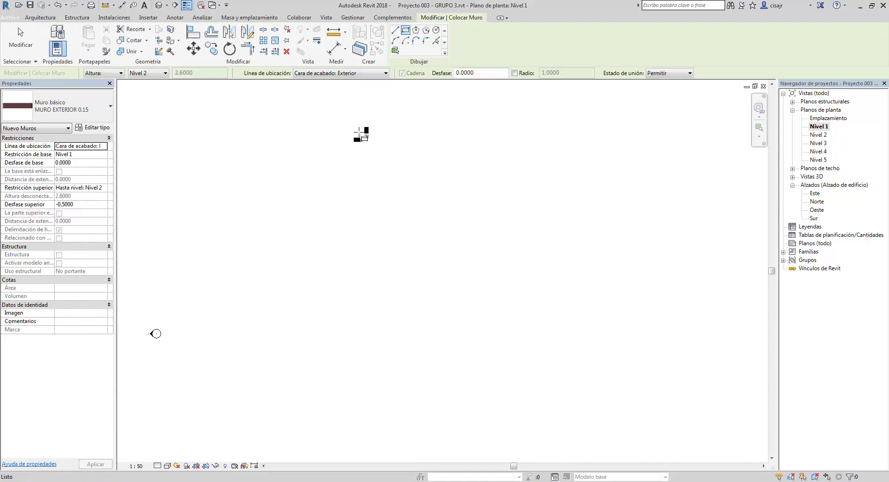
{"action": "left_click", "coordinate": [350, 177]}
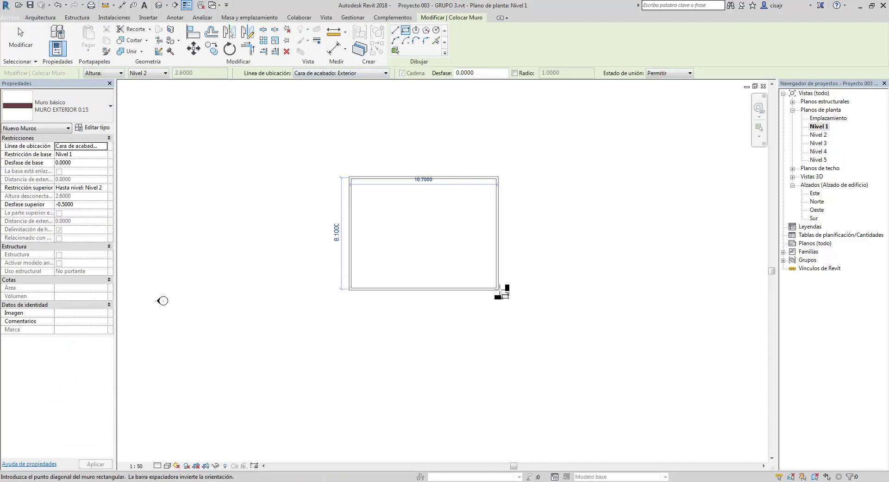
{"action": "left_click", "coordinate": [430, 243]}
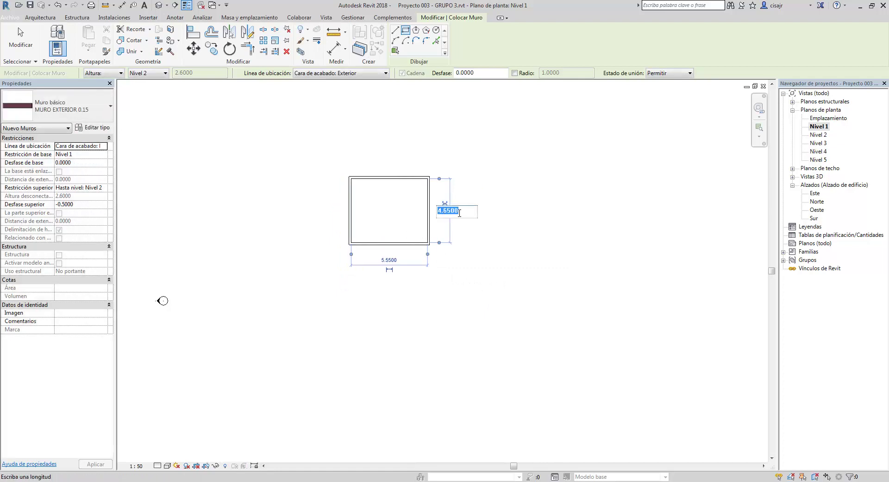
Set both side dimensions of the wall rectangle to 5 m and finish the wall command.
{"action": "type", "text": "5"}
{"action": "key", "text": "Return"}
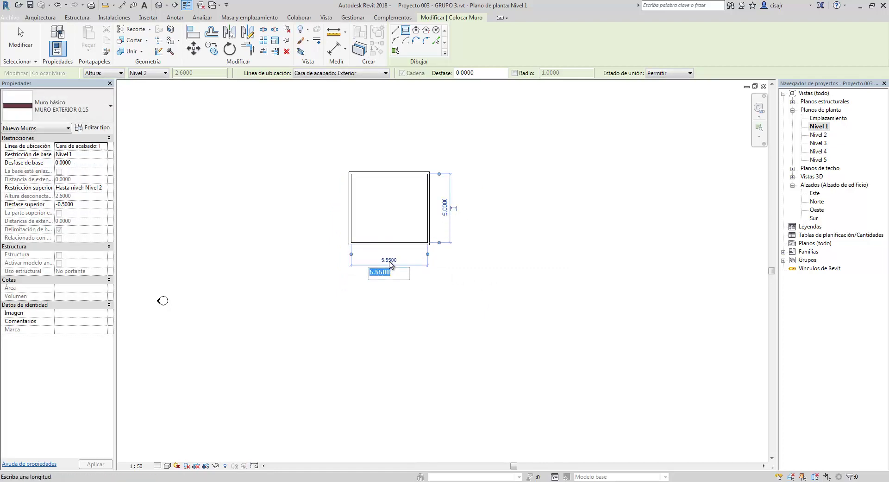
{"action": "type", "text": "5"}
{"action": "key", "text": "Return"}
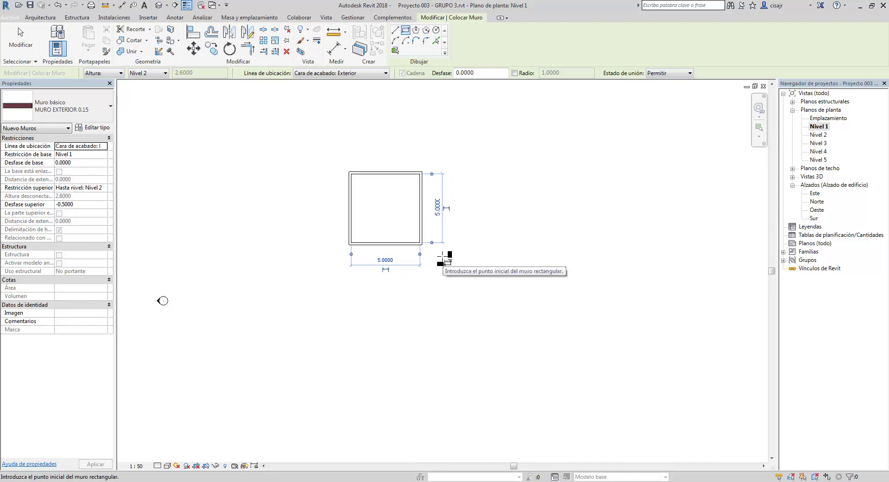
{"action": "scroll", "coordinate": [425, 222], "scroll_direction": "up", "scroll_amount": 4}
{"action": "scroll", "coordinate": [456, 264], "scroll_direction": "up", "scroll_amount": 3}
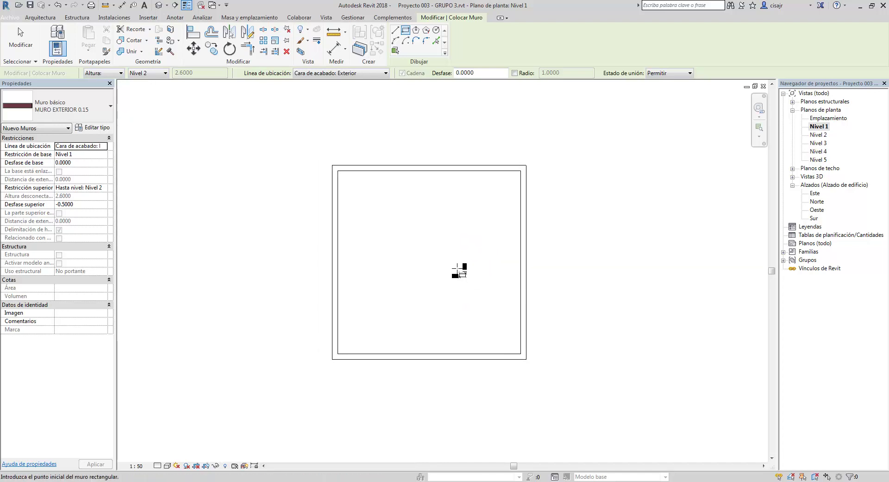
{"action": "key", "text": "Escape"}
{"action": "middle_click_drag", "start_coordinate": [474, 252], "coordinate": [477, 254]}
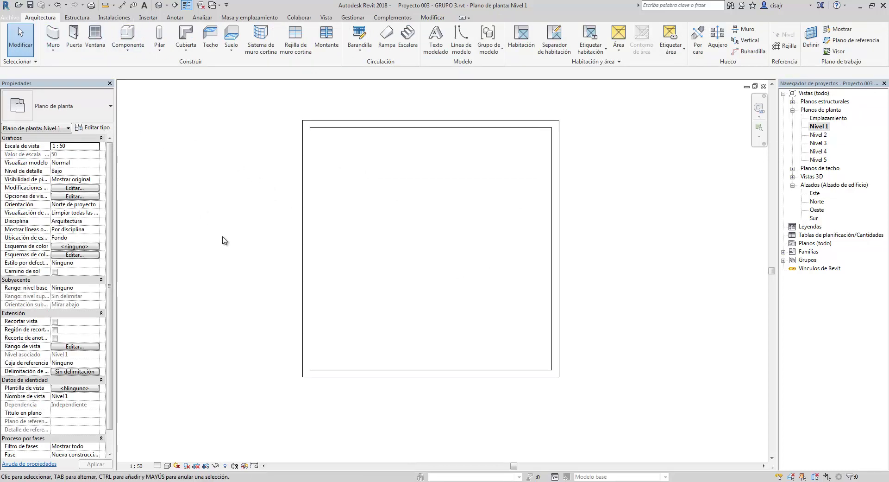
Start placing a window, check the available window types, and open the Ventanas folder of the family library.
{"action": "left_click", "coordinate": [95, 37]}
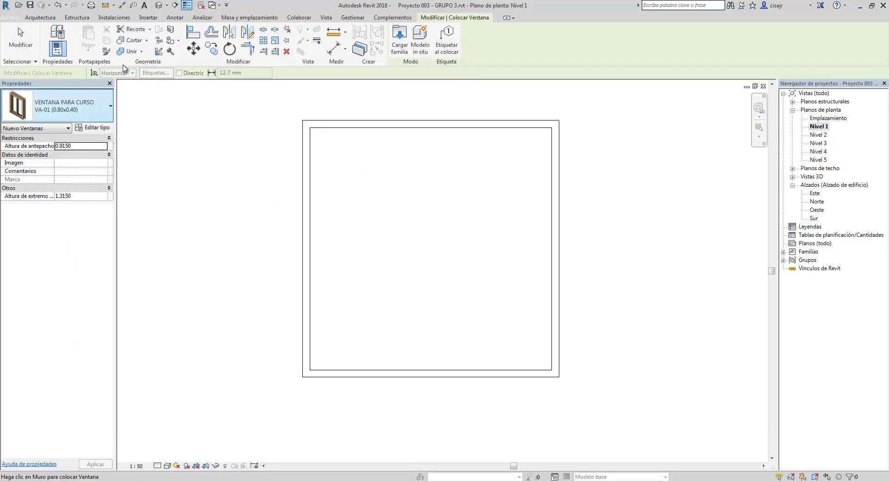
{"action": "left_click", "coordinate": [100, 111]}
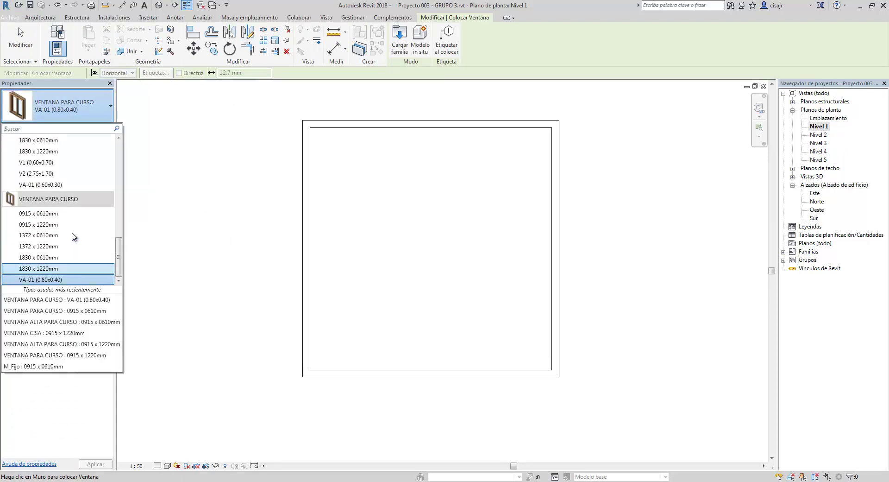
{"action": "scroll", "coordinate": [76, 217], "scroll_direction": "down", "scroll_amount": 7}
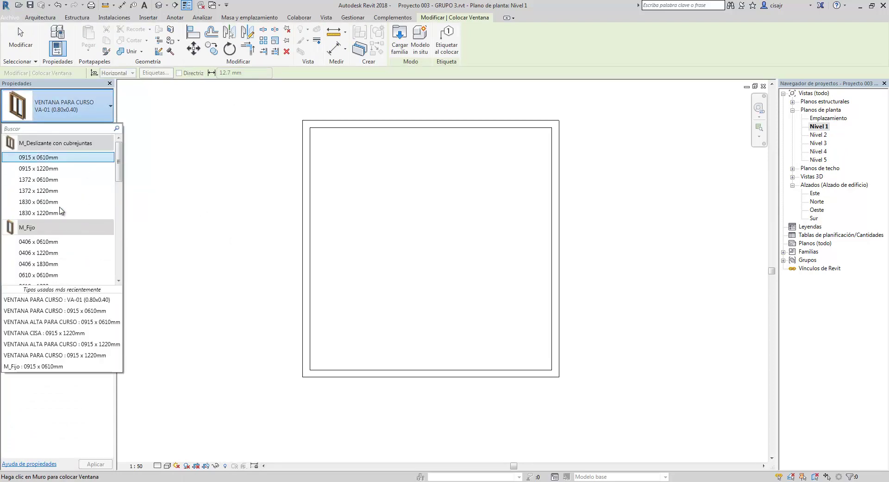
{"action": "scroll", "coordinate": [69, 187], "scroll_direction": "up", "scroll_amount": 2}
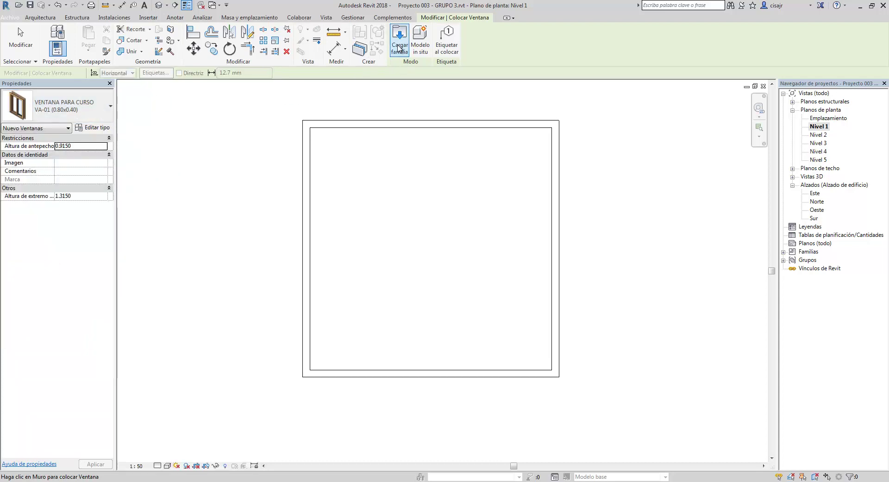
{"action": "left_click", "coordinate": [399, 48]}
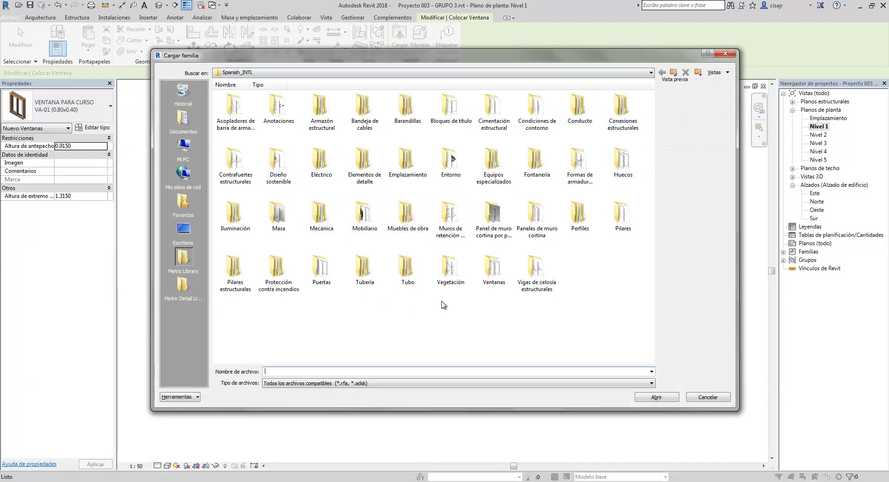
{"action": "double_click", "coordinate": [499, 279]}
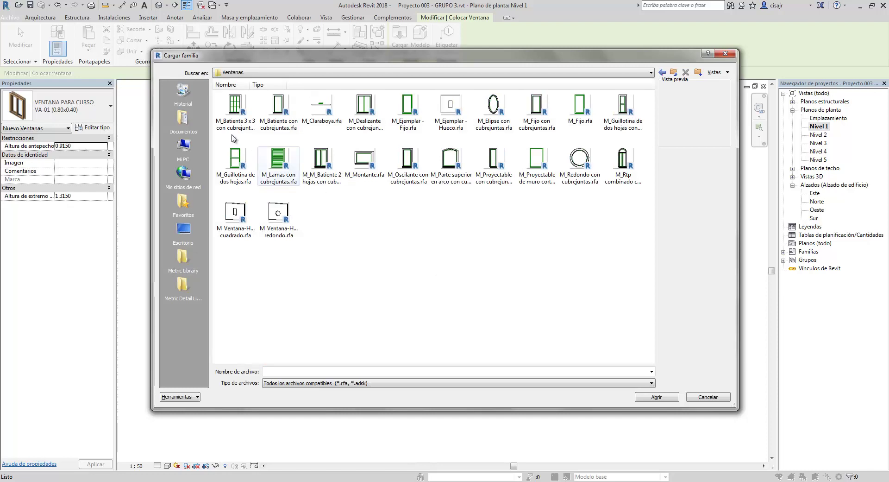
Load the M_Fijo.rfa window family, overwriting the existing version and its parameter values.
{"action": "left_click", "coordinate": [276, 131]}
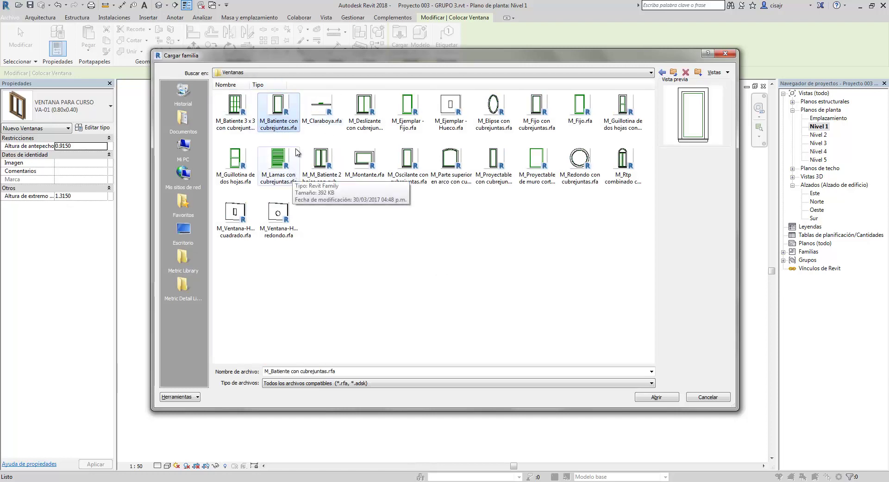
{"action": "left_click", "coordinate": [377, 134]}
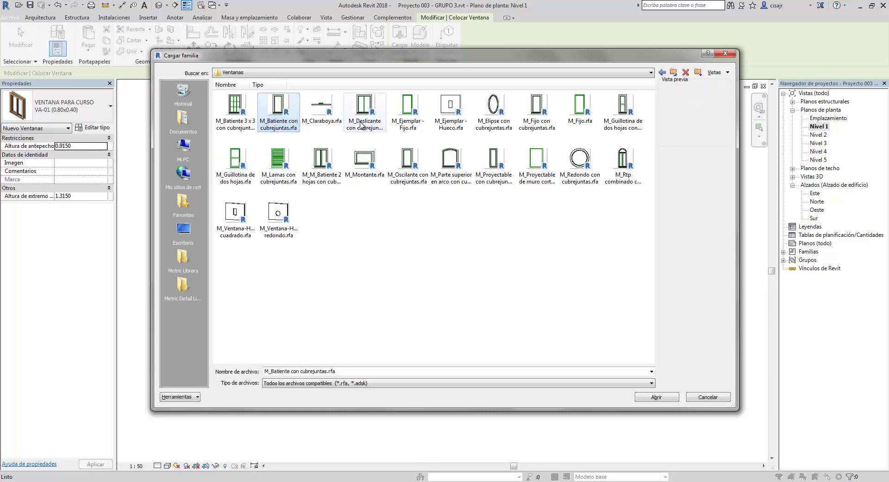
{"action": "key", "text": "Right"}
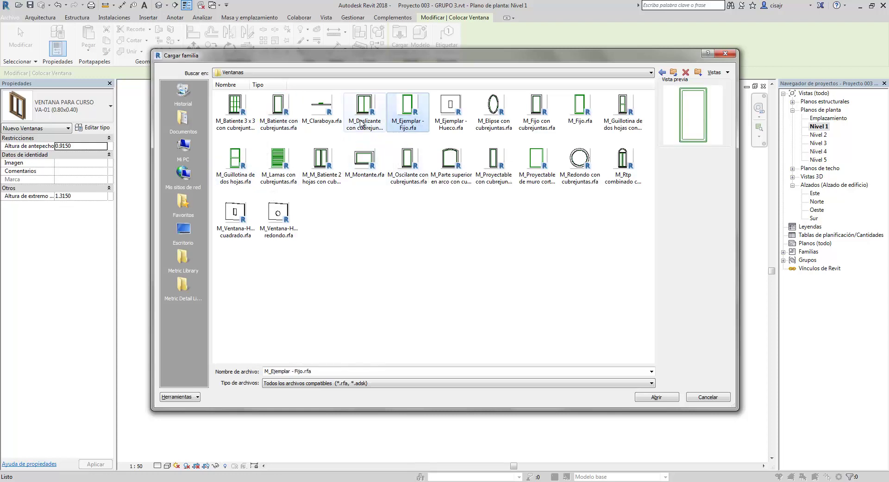
{"action": "key", "text": "Left"}
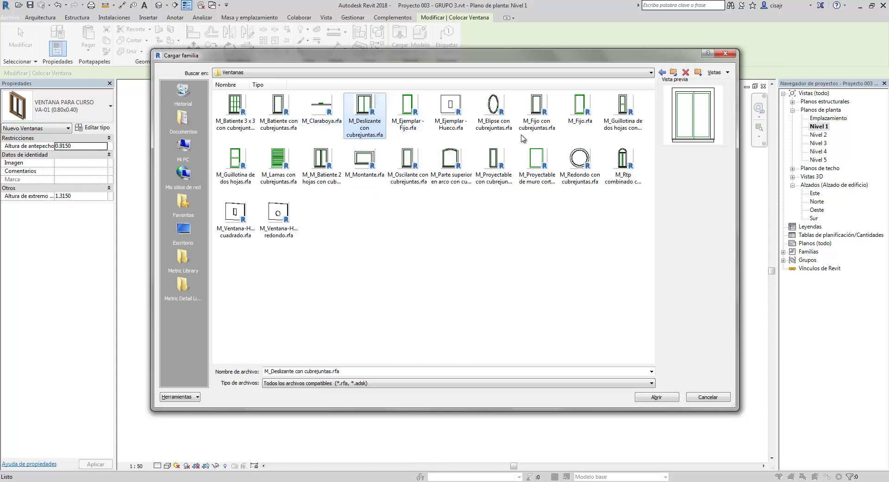
{"action": "left_click", "coordinate": [523, 135]}
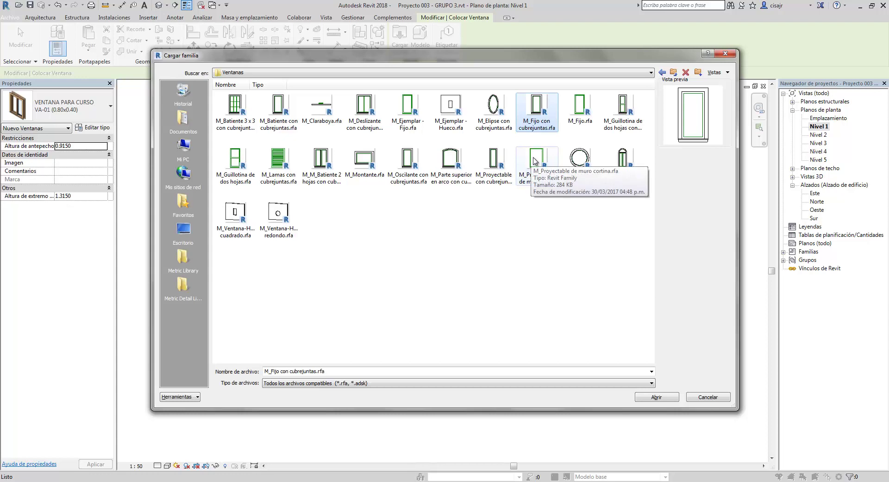
{"action": "left_click", "coordinate": [577, 122]}
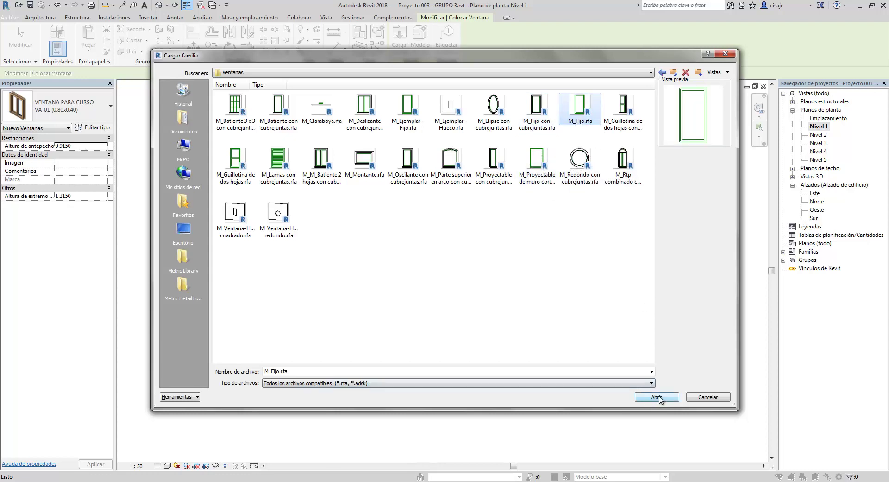
{"action": "left_click", "coordinate": [657, 397]}
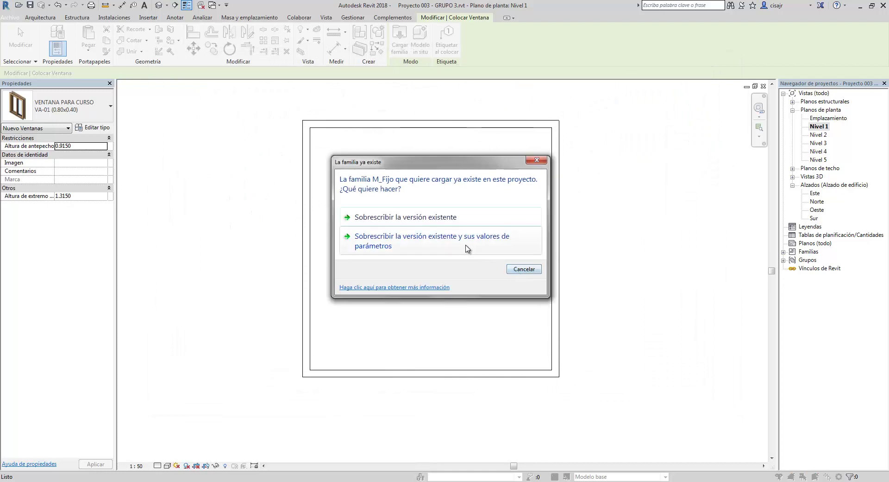
{"action": "left_click", "coordinate": [430, 239]}
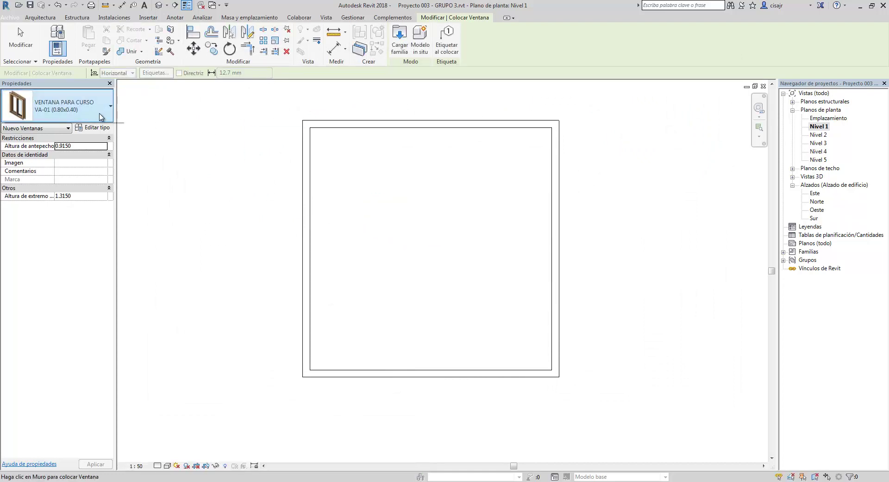
Place one M_Fijo 0406 x 1220mm window in the lower wall, to the left of its midpoint.
{"action": "left_click", "coordinate": [60, 105]}
{"action": "scroll", "coordinate": [79, 219], "scroll_direction": "down", "scroll_amount": 4}
{"action": "scroll", "coordinate": [79, 219], "scroll_direction": "up", "scroll_amount": 4}
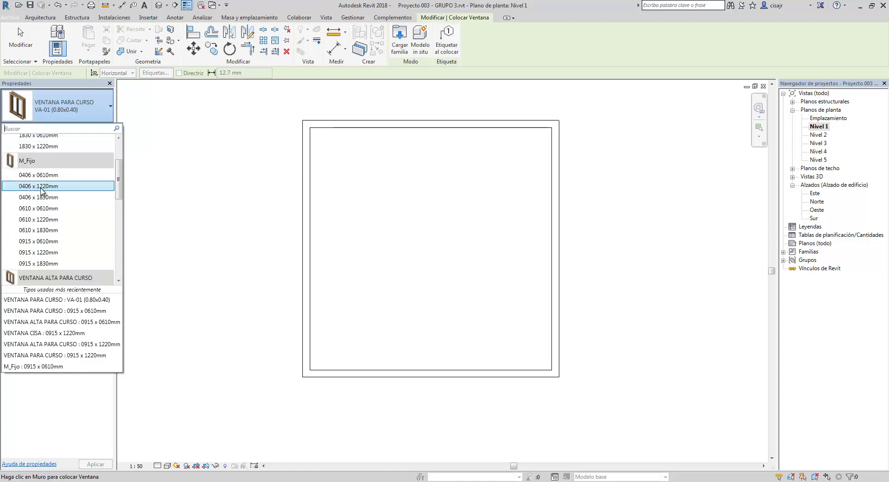
{"action": "left_click", "coordinate": [42, 186]}
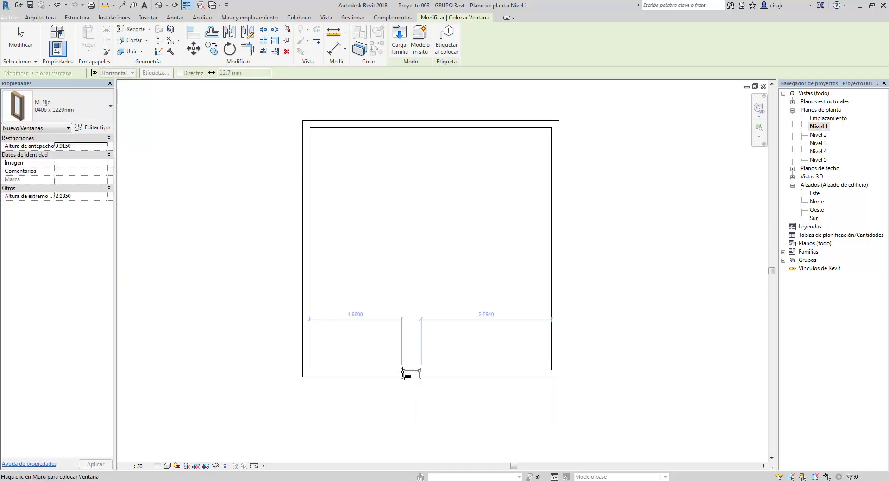
{"action": "scroll", "coordinate": [403, 372], "scroll_direction": "up", "scroll_amount": 2}
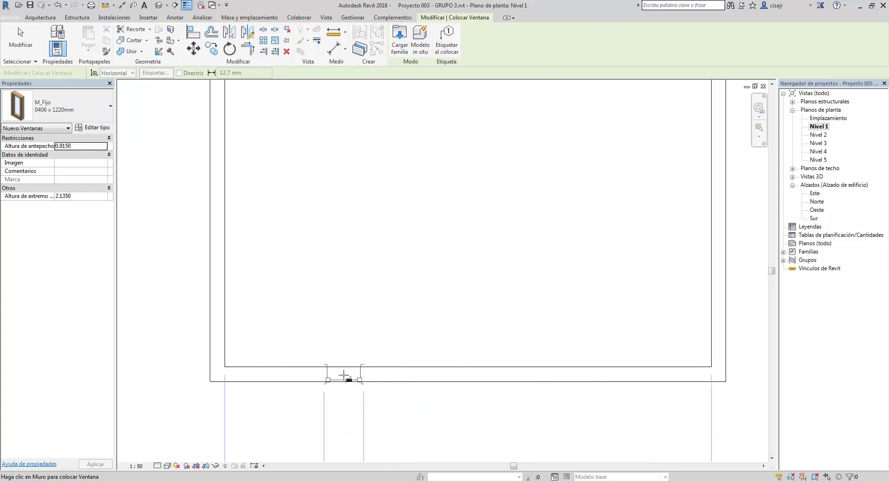
{"action": "left_click", "coordinate": [344, 376]}
{"action": "key", "text": "Escape"}
{"action": "key", "text": "Escape"}
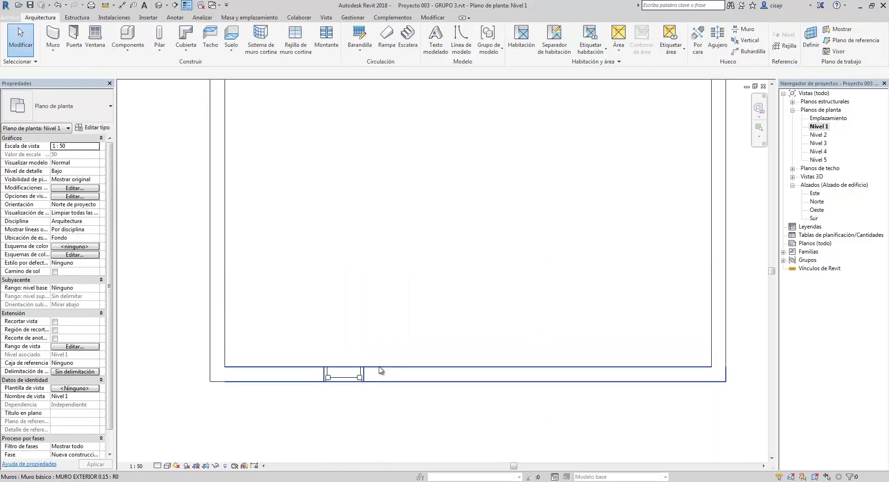
Open the Sur elevation at the wall containing the new window.
{"action": "middle_click_drag", "start_coordinate": [413, 299], "coordinate": [379, 293]}
{"action": "scroll", "coordinate": [379, 293], "scroll_direction": "down", "scroll_amount": 1}
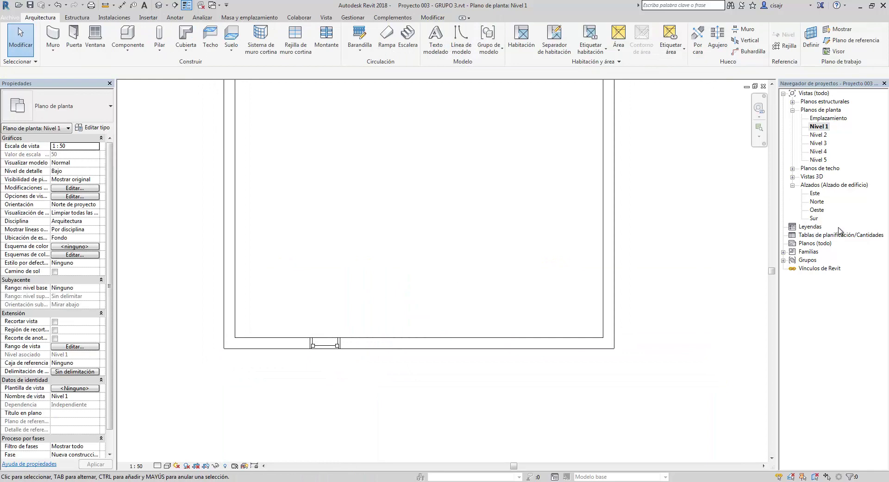
{"action": "double_click", "coordinate": [814, 217]}
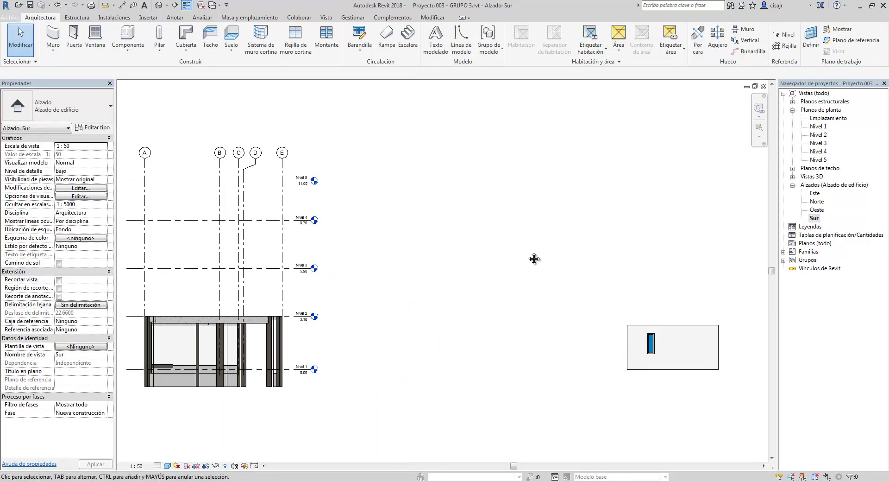
{"action": "middle_click_drag", "start_coordinate": [534, 258], "coordinate": [429, 320]}
{"action": "scroll", "coordinate": [429, 319], "scroll_direction": "up", "scroll_amount": 5}
{"action": "middle_click_drag", "start_coordinate": [498, 292], "coordinate": [562, 287]}
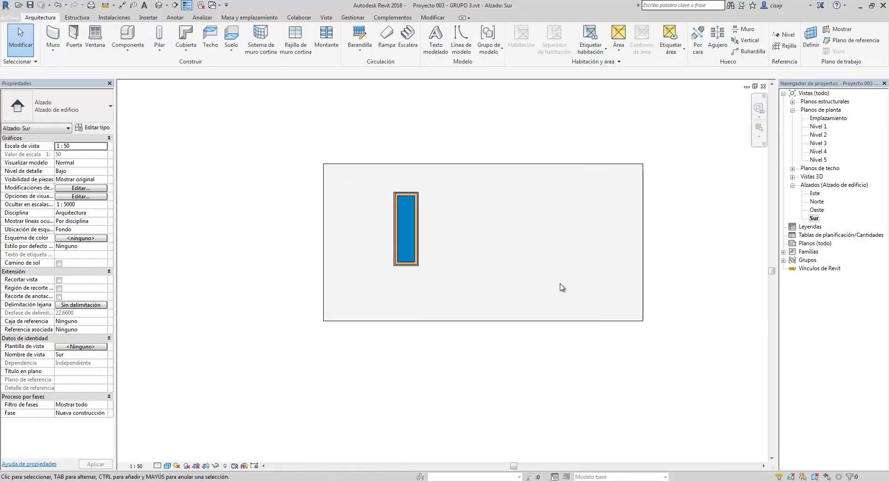
Close the 3D view and the Nivel 2 plan, and tile the Nivel 1 plan and Sur elevation side by side, plan first.
{"action": "key", "text": "w"}
{"action": "key", "text": "t"}
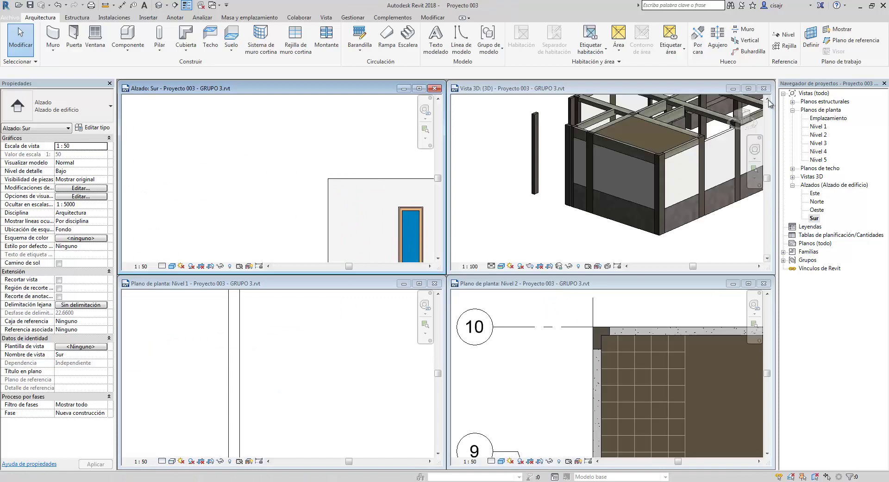
{"action": "left_click", "coordinate": [764, 89]}
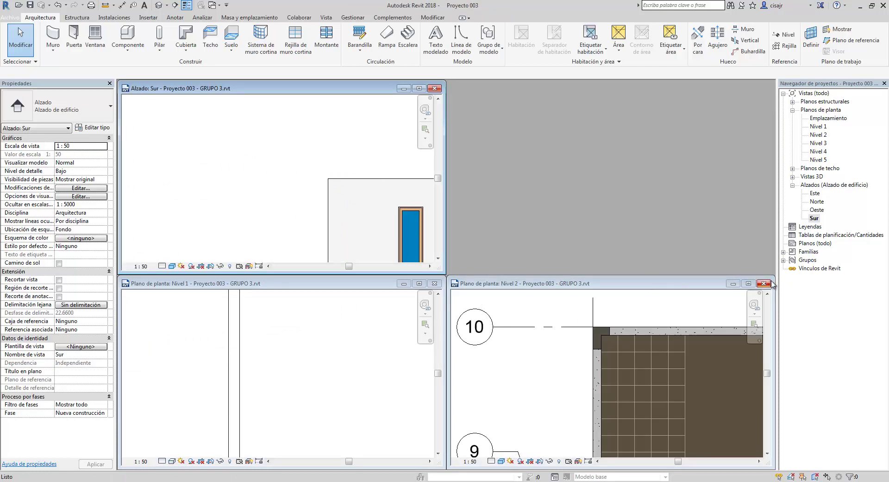
{"action": "left_click", "coordinate": [764, 283]}
{"action": "key", "text": "w"}
{"action": "key", "text": "t"}
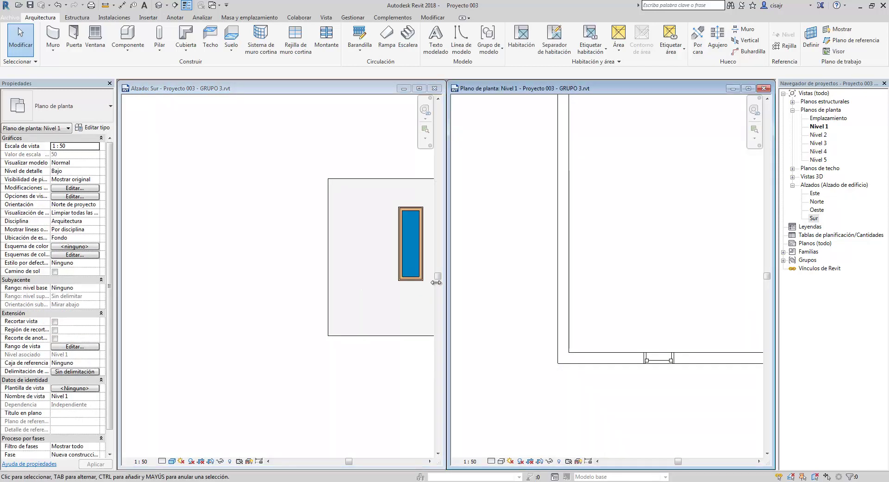
{"action": "key", "text": "w"}
{"action": "key", "text": "t"}
{"action": "middle_click_drag", "start_coordinate": [363, 270], "coordinate": [320, 334]}
{"action": "scroll", "coordinate": [320, 248], "scroll_direction": "down", "scroll_amount": 3}
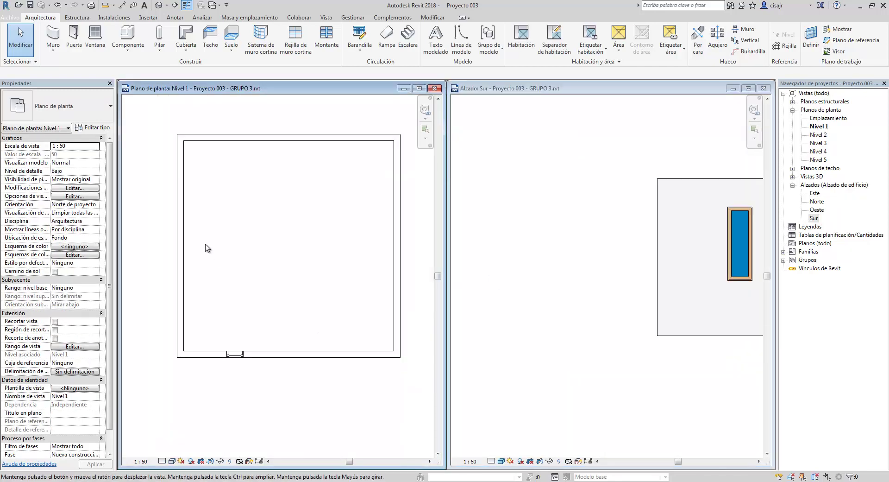
Examine the M_Fijo window in the Sur elevation and its frame and glass lines in the Nivel 1 plan.
{"action": "scroll", "coordinate": [301, 280], "scroll_direction": "up", "scroll_amount": 2}
{"action": "scroll", "coordinate": [323, 282], "scroll_direction": "down", "scroll_amount": 2}
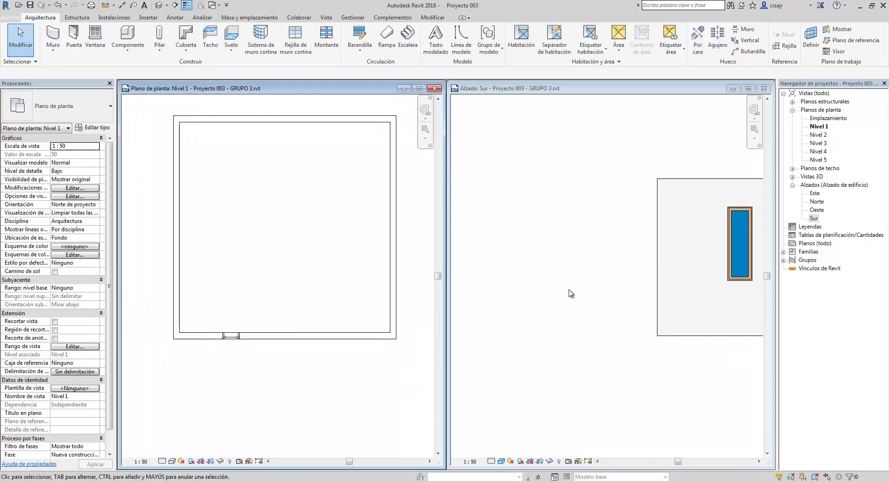
{"action": "left_click", "coordinate": [647, 277]}
{"action": "middle_click_drag", "start_coordinate": [647, 277], "coordinate": [522, 280]}
{"action": "scroll", "coordinate": [687, 272], "scroll_direction": "up", "scroll_amount": 2}
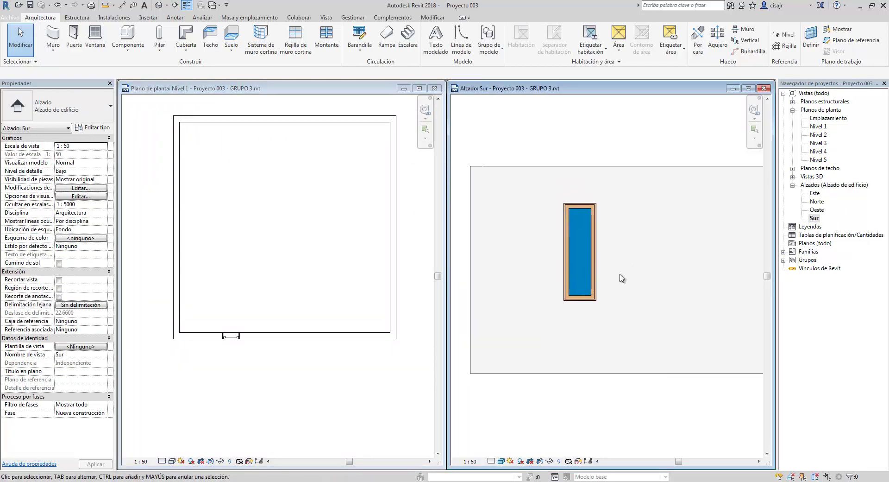
{"action": "left_click", "coordinate": [423, 314]}
{"action": "scroll", "coordinate": [335, 337], "scroll_direction": "up", "scroll_amount": 3}
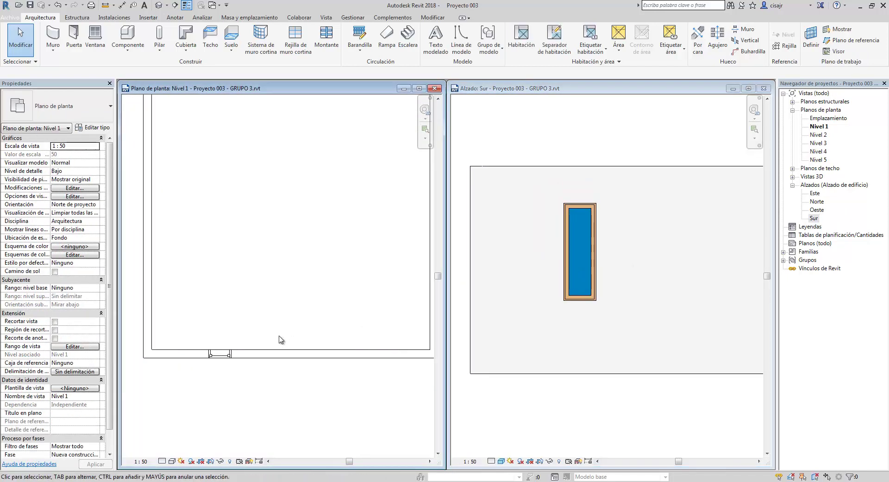
{"action": "middle_click_drag", "start_coordinate": [353, 354], "coordinate": [307, 377]}
{"action": "middle_click_drag", "start_coordinate": [305, 333], "coordinate": [322, 357]}
{"action": "scroll", "coordinate": [345, 350], "scroll_direction": "up", "scroll_amount": 1}
{"action": "scroll", "coordinate": [345, 345], "scroll_direction": "up", "scroll_amount": 3}
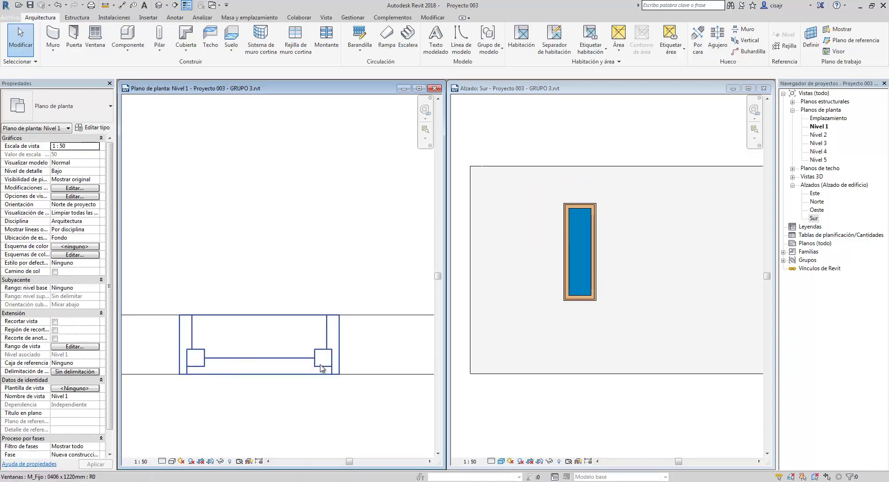
{"action": "scroll", "coordinate": [347, 340], "scroll_direction": "down", "scroll_amount": 3}
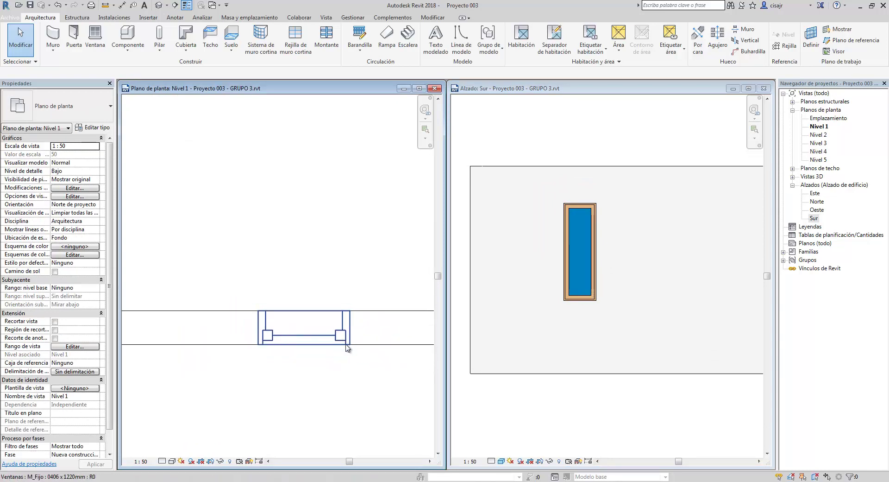
{"action": "scroll", "coordinate": [337, 333], "scroll_direction": "up", "scroll_amount": 1}
{"action": "middle_click_drag", "start_coordinate": [338, 333], "coordinate": [200, 272]}
{"action": "scroll", "coordinate": [333, 315], "scroll_direction": "down", "scroll_amount": 1}
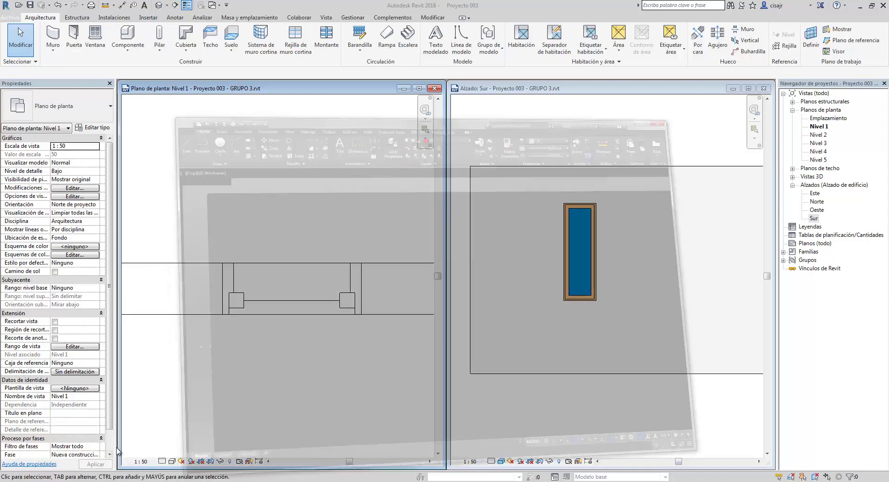
Switch to the ARQUITECTURA.dwg drawing in AutoCAD, maximize it, and examine how window V6 is drawn in plan.
{"action": "left_click", "coordinate": [171, 446]}
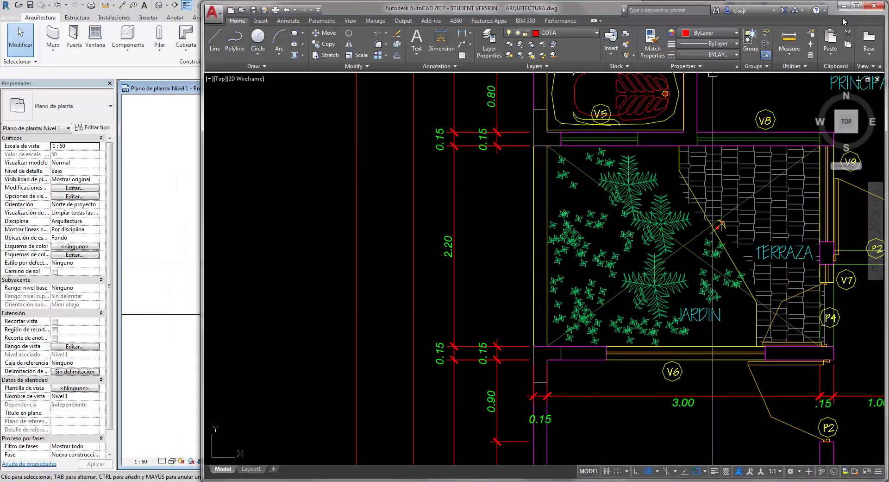
{"action": "left_click", "coordinate": [856, 7]}
{"action": "scroll", "coordinate": [534, 222], "scroll_direction": "down", "scroll_amount": 5}
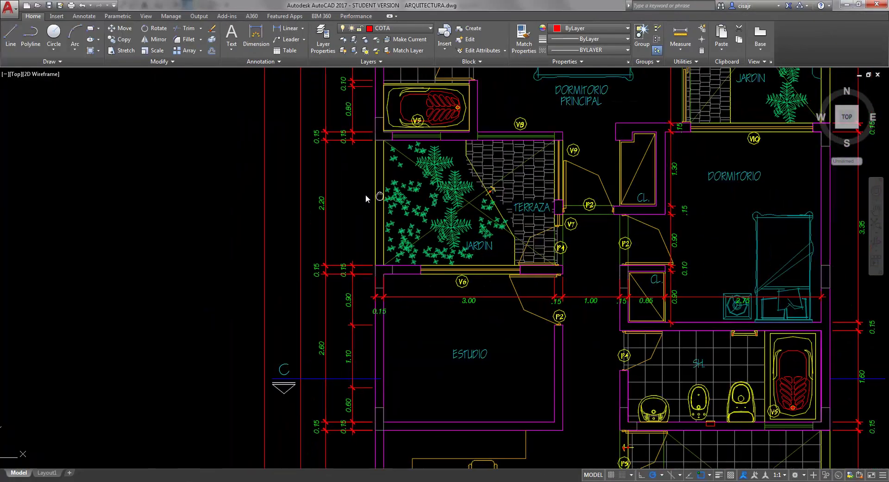
{"action": "middle_click_drag", "start_coordinate": [367, 196], "coordinate": [354, 221]}
{"action": "scroll", "coordinate": [379, 276], "scroll_direction": "up", "scroll_amount": 6}
{"action": "scroll", "coordinate": [435, 242], "scroll_direction": "down", "scroll_amount": 2}
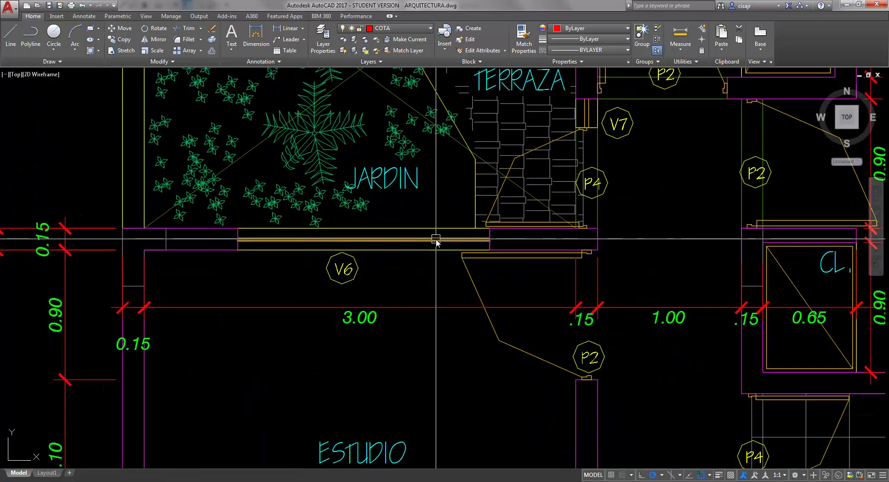
{"action": "mouse_move", "coordinate": [438, 265]}
{"action": "middle_mouse_down"}
{"action": "mouse_move", "coordinate": [439, 306]}
{"action": "mouse_move", "coordinate": [444, 291]}
{"action": "mouse_move", "coordinate": [430, 263]}
{"action": "middle_mouse_up"}
{"action": "scroll", "coordinate": [415, 204], "scroll_direction": "up", "scroll_amount": 3}
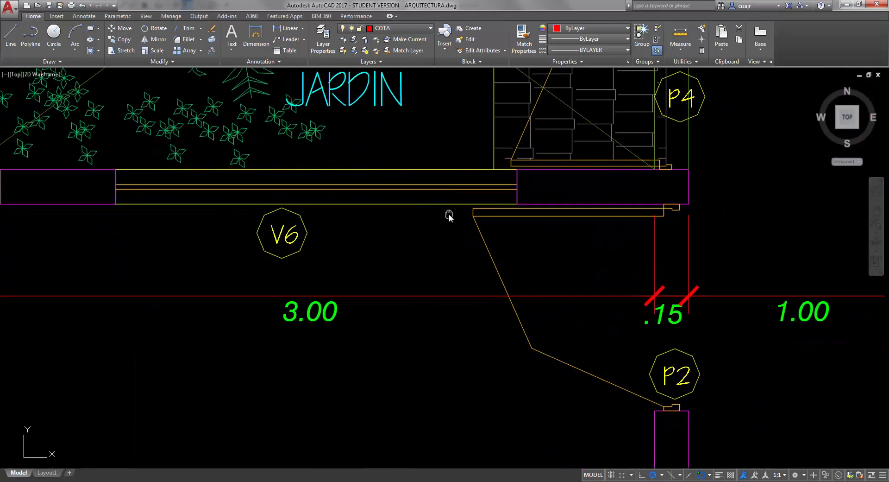
{"action": "scroll", "coordinate": [357, 199], "scroll_direction": "down", "scroll_amount": 3}
{"action": "scroll", "coordinate": [394, 223], "scroll_direction": "up", "scroll_amount": 3}
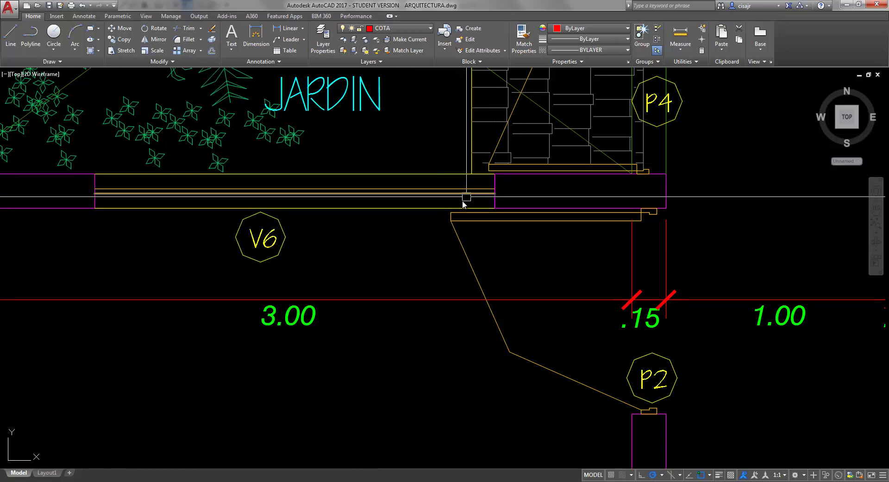
Examine the dashed plan representation of window V5 in the wall above the PATIO DE SERV.
{"action": "scroll", "coordinate": [463, 200], "scroll_direction": "down", "scroll_amount": 5}
{"action": "scroll", "coordinate": [471, 243], "scroll_direction": "up", "scroll_amount": 8}
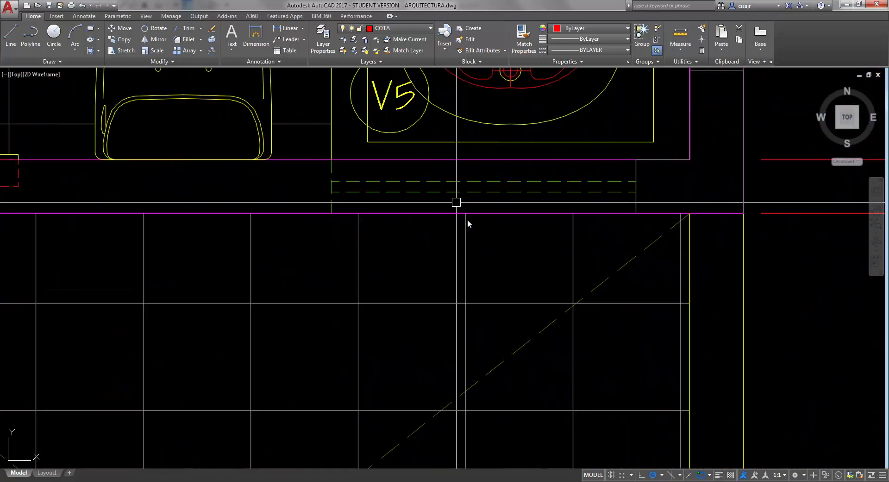
{"action": "middle_click_drag", "start_coordinate": [468, 219], "coordinate": [457, 188]}
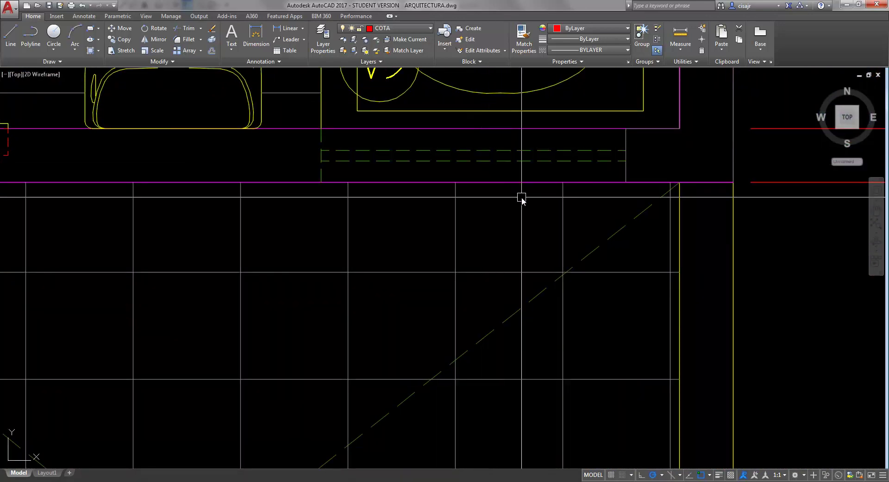
{"action": "scroll", "coordinate": [502, 173], "scroll_direction": "down", "scroll_amount": 6}
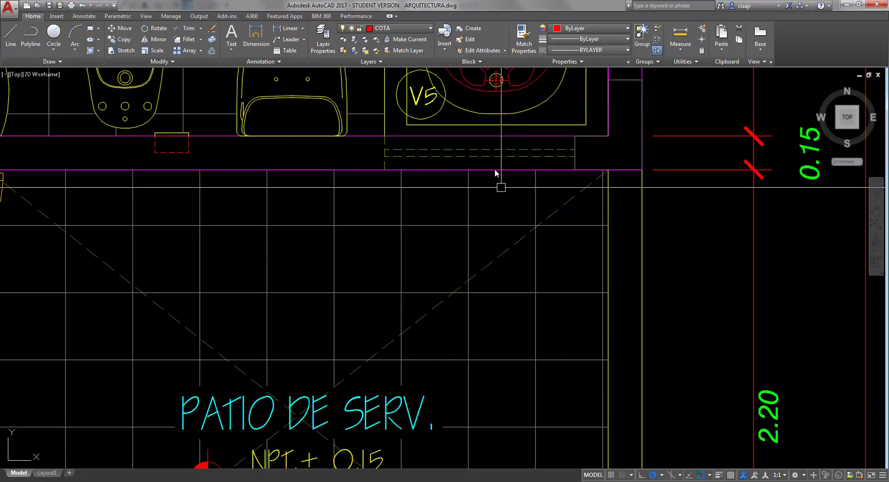
{"action": "middle_click_drag", "start_coordinate": [468, 204], "coordinate": [458, 176]}
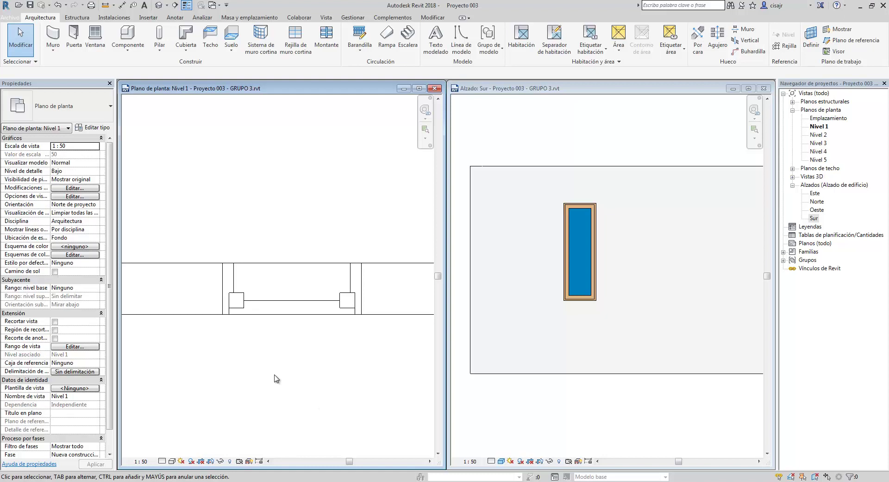
Return to the Revit project and set the Nivel 1 plan's detail level to Bajo.
{"action": "scroll", "coordinate": [276, 378], "scroll_direction": "down", "scroll_amount": 3}
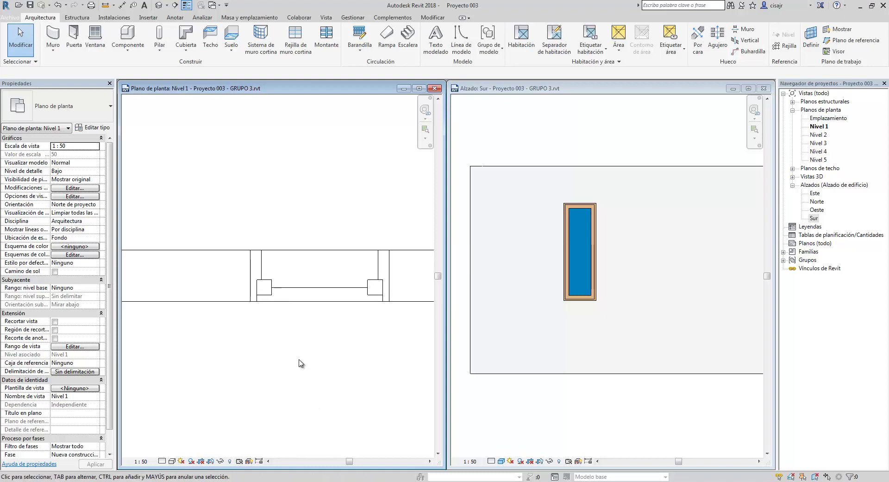
{"action": "middle_click_drag", "start_coordinate": [290, 366], "coordinate": [282, 290]}
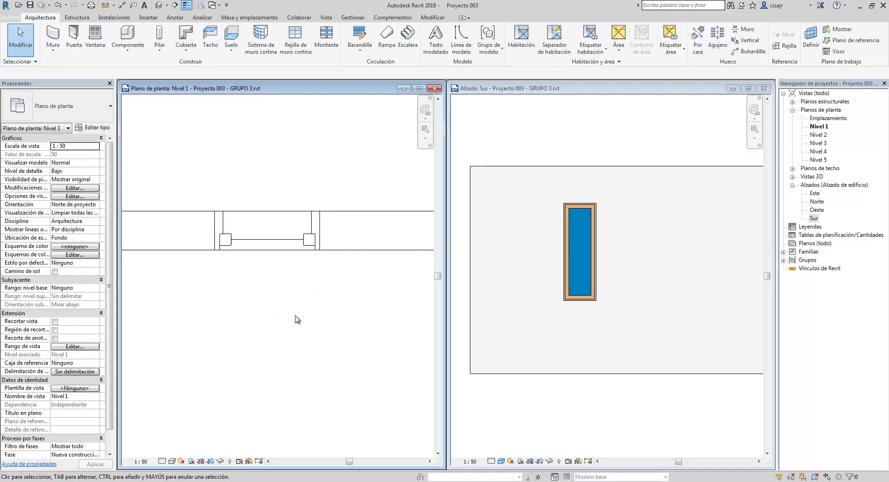
{"action": "middle_click_drag", "start_coordinate": [273, 323], "coordinate": [253, 310]}
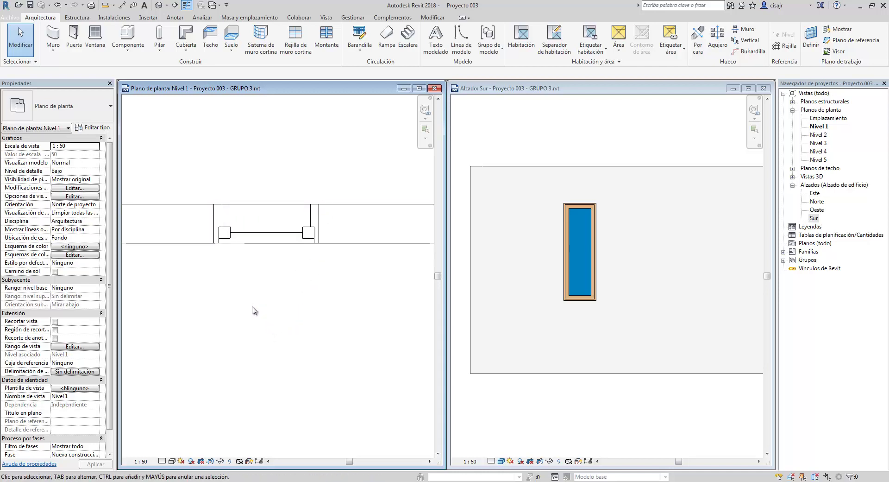
{"action": "left_click", "coordinate": [164, 462]}
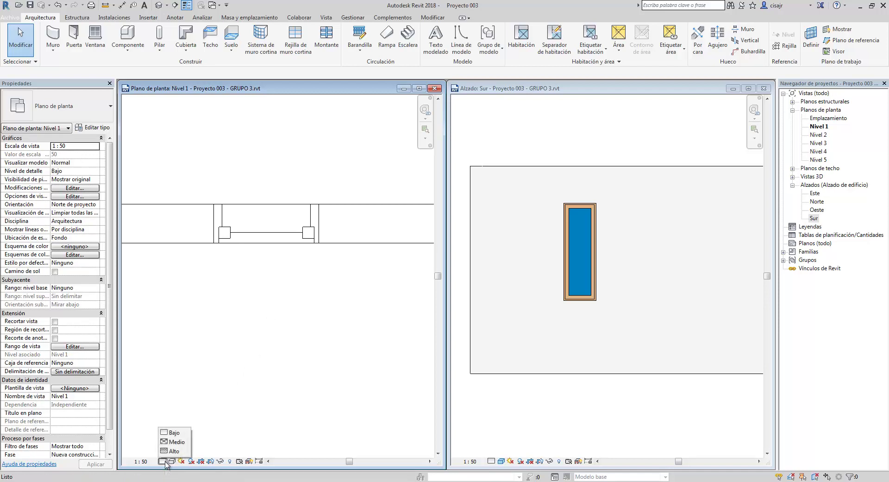
{"action": "left_click", "coordinate": [183, 433]}
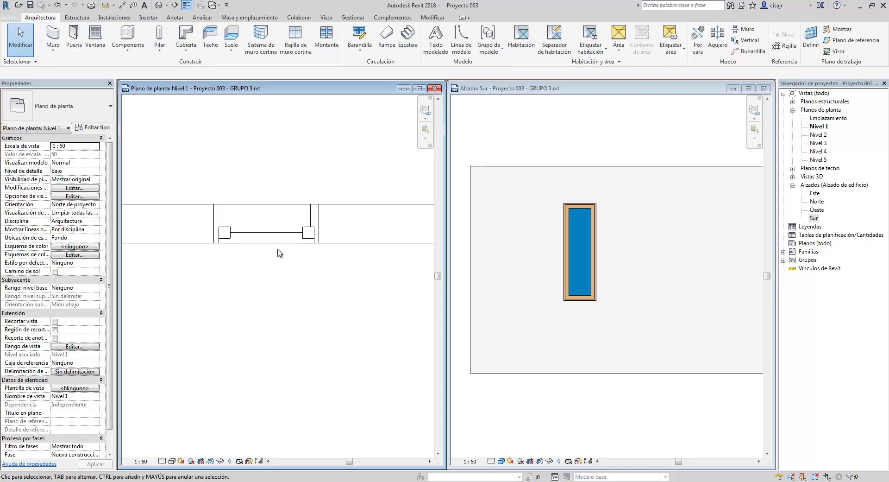
Open the family of the M_Fijo 0406 x 1220mm window in the lower wall for editing.
{"action": "middle_click_drag", "start_coordinate": [323, 253], "coordinate": [339, 246]}
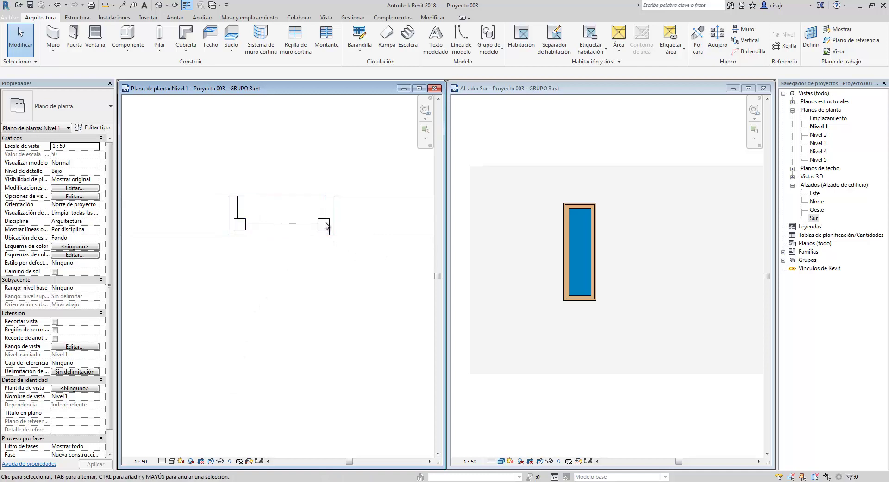
{"action": "left_click", "coordinate": [326, 225]}
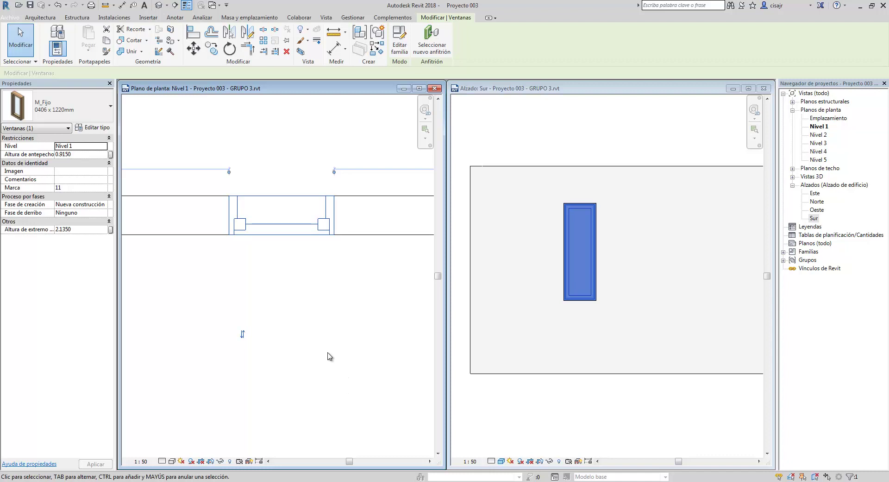
{"action": "middle_click_drag", "start_coordinate": [315, 283], "coordinate": [314, 317]}
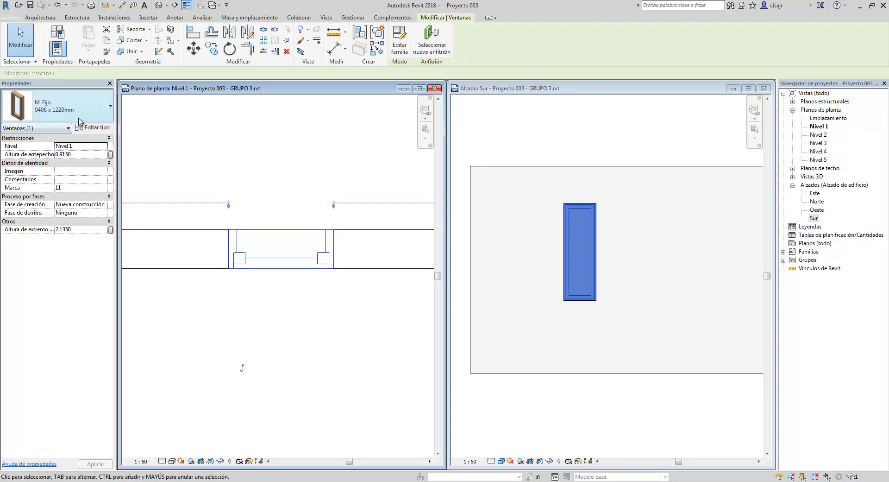
{"action": "left_click", "coordinate": [405, 48]}
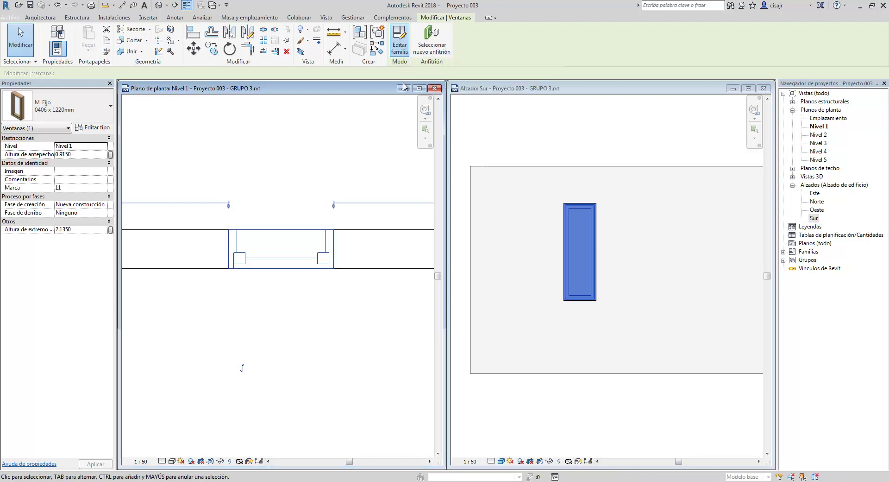
{"action": "scroll", "coordinate": [481, 185], "scroll_direction": "down", "scroll_amount": 2}
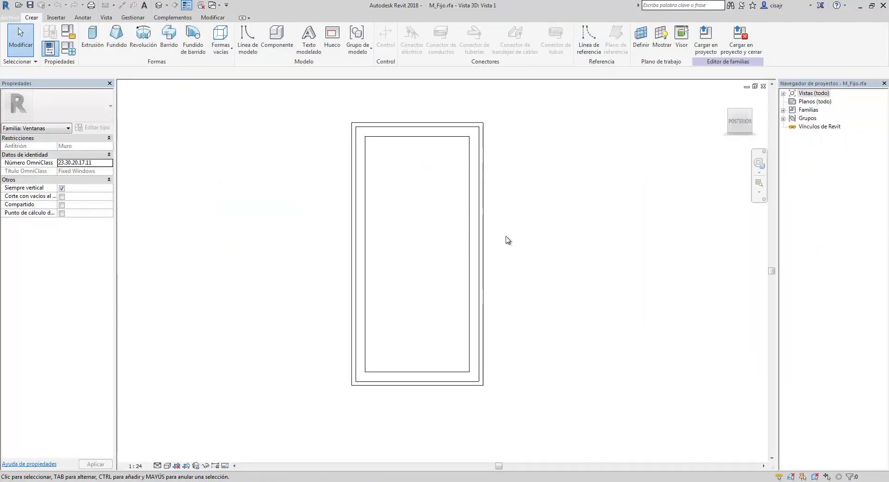
Set the visual style of the M_Fijo family's 3D view to Realista after trying Colores coherentes.
{"action": "left_click", "coordinate": [168, 466]}
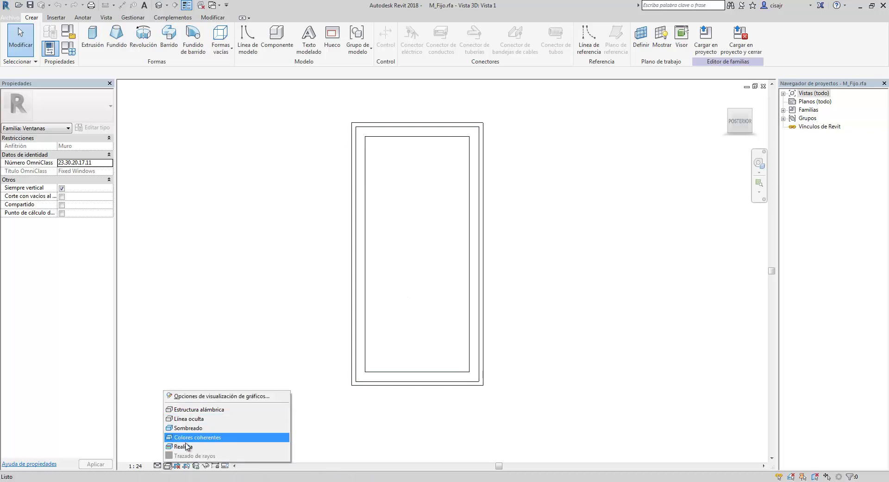
{"action": "left_click", "coordinate": [195, 437]}
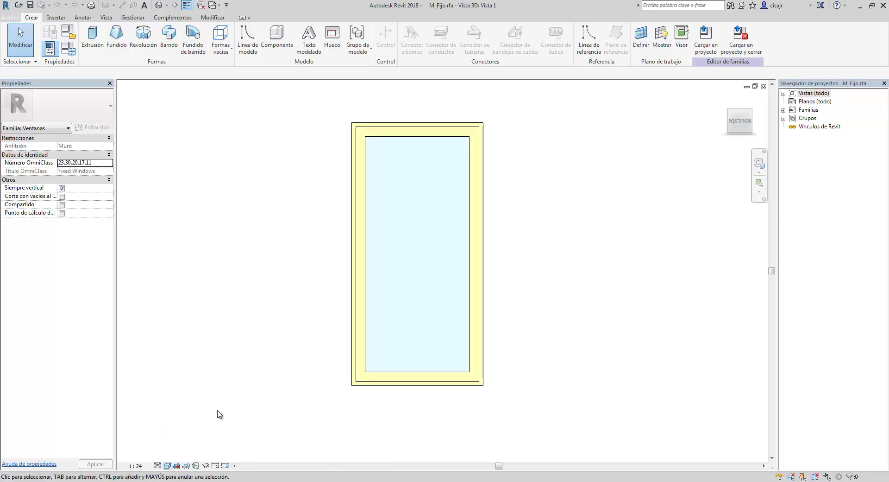
{"action": "left_click", "coordinate": [168, 467]}
{"action": "left_click", "coordinate": [194, 447]}
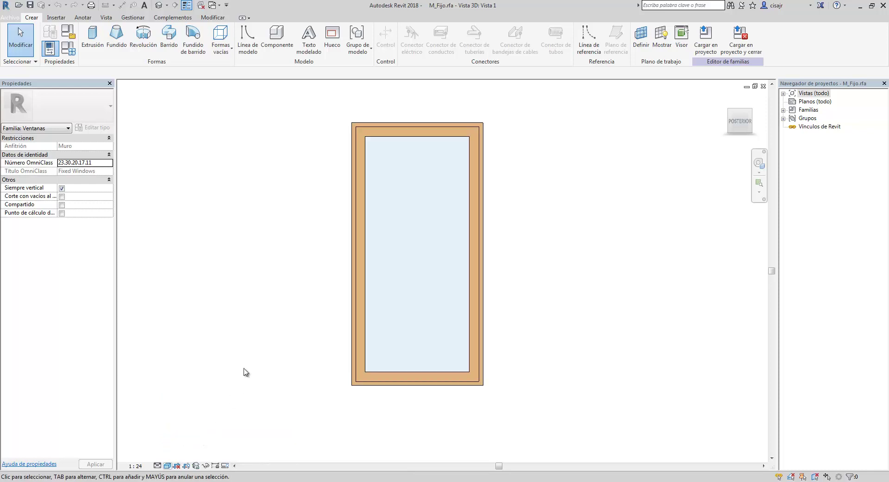
{"action": "middle_click_drag", "start_coordinate": [310, 296], "coordinate": [484, 283], "text": "shift"}
Close the Sur elevation and tile the M_Fijo family's 3D view and the Nivel 1 plan side by side.
{"action": "key", "text": "w"}
{"action": "key", "text": "t"}
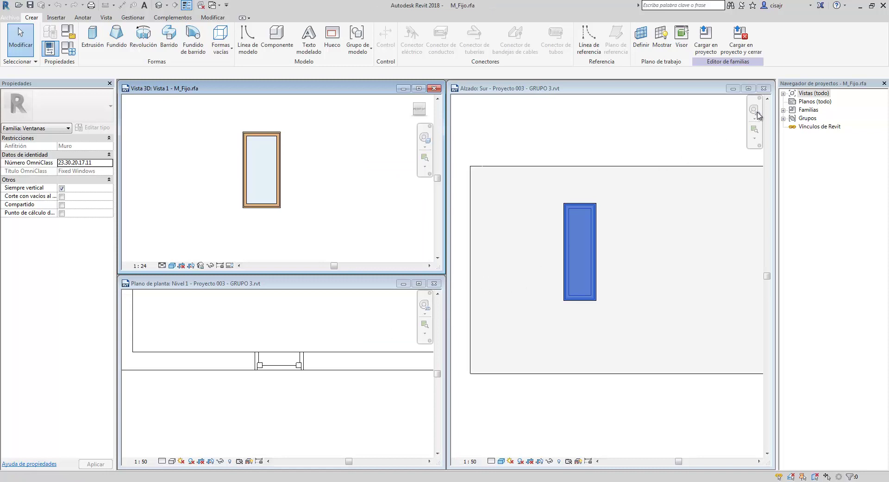
{"action": "left_click", "coordinate": [764, 88]}
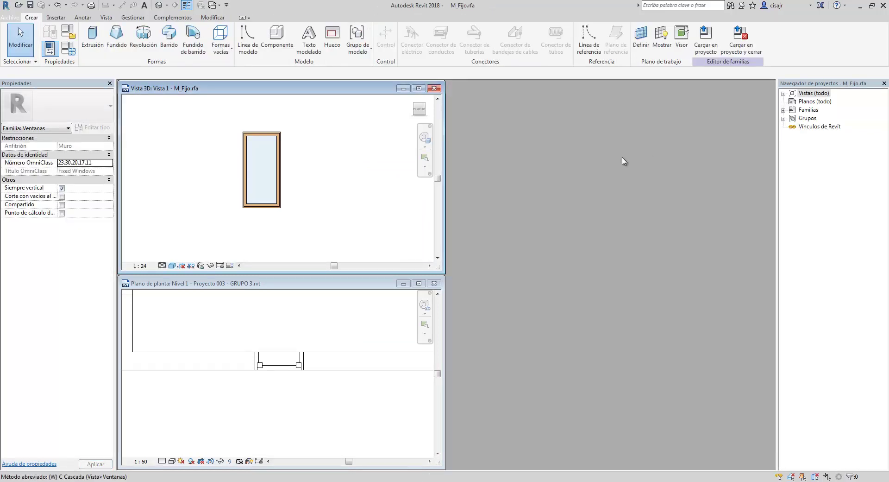
{"action": "key", "text": "w"}
{"action": "key", "text": "t"}
Compare the window's symbol in the Nivel 1 plan with the frame and glass in the family's 3D view.
{"action": "left_click", "coordinate": [577, 260]}
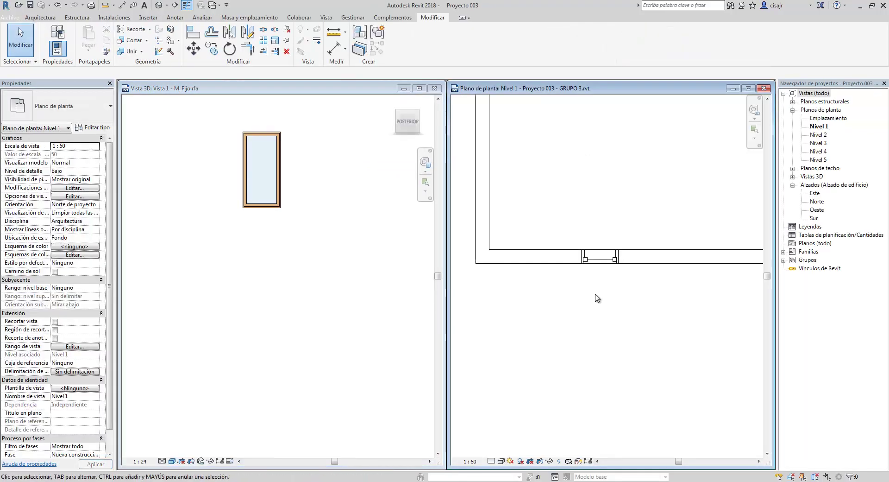
{"action": "middle_click_drag", "start_coordinate": [631, 258], "coordinate": [536, 175]}
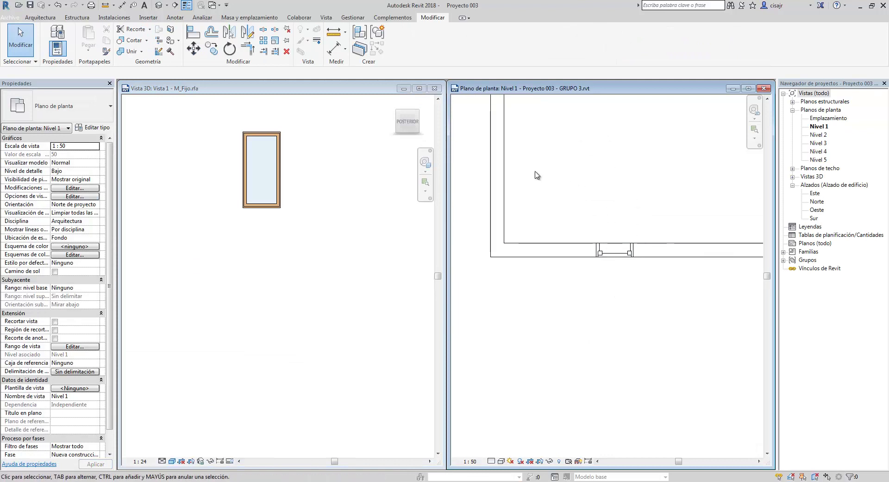
{"action": "scroll", "coordinate": [602, 315], "scroll_direction": "down", "scroll_amount": 3}
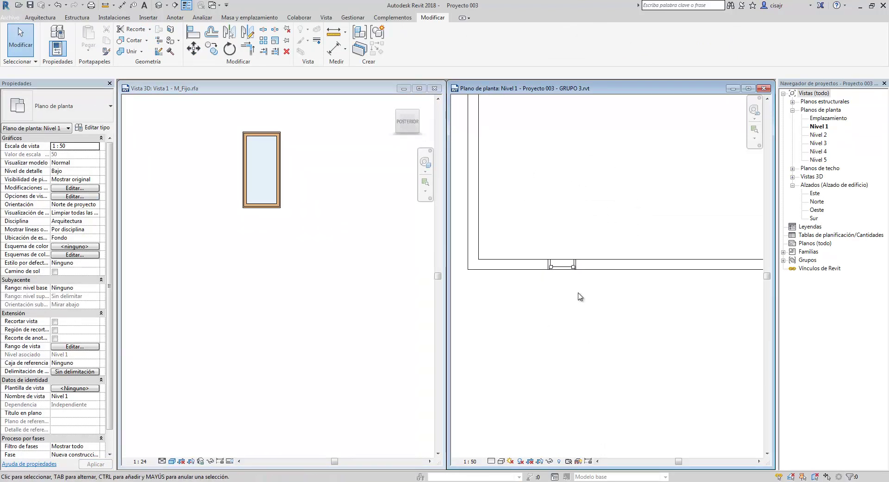
{"action": "scroll", "coordinate": [581, 291], "scroll_direction": "up", "scroll_amount": 2}
{"action": "left_click", "coordinate": [270, 247]}
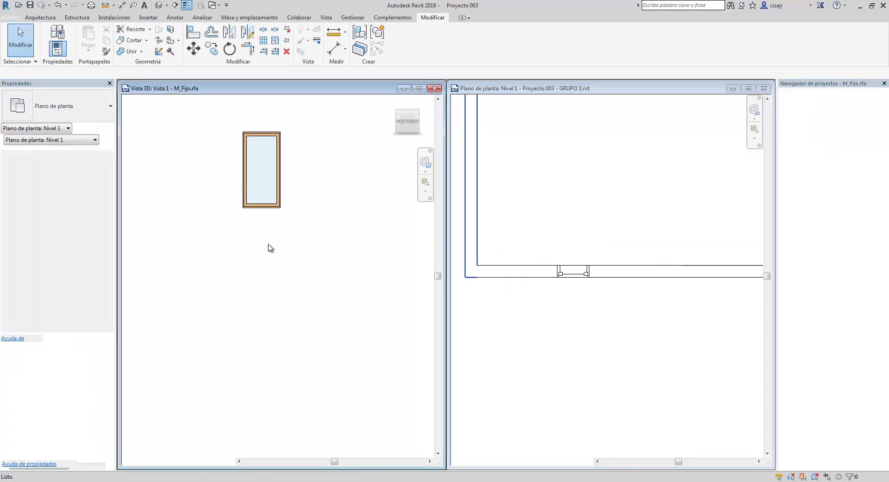
{"action": "scroll", "coordinate": [335, 341], "scroll_direction": "up", "scroll_amount": 3}
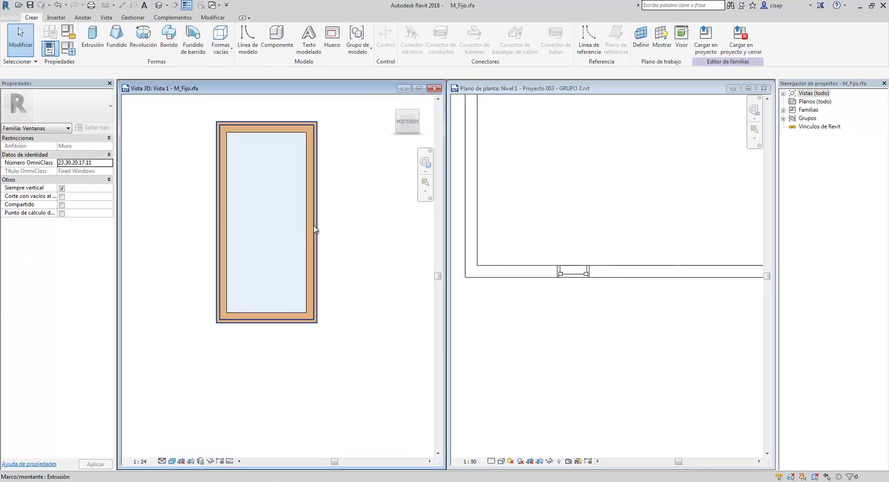
Expand the M_Fijo family's Vistas (todo) branch in the project browser.
{"action": "middle_click_drag", "start_coordinate": [234, 182], "coordinate": [211, 187]}
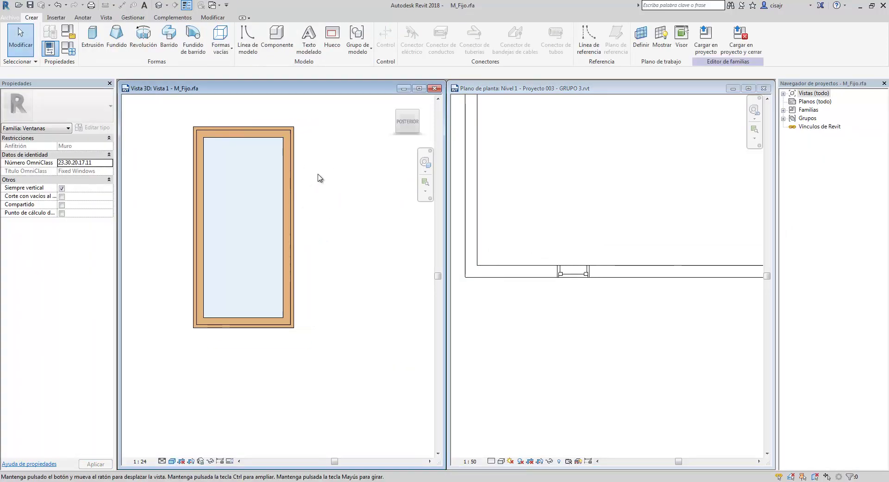
{"action": "middle_click_drag", "start_coordinate": [322, 185], "coordinate": [334, 219]}
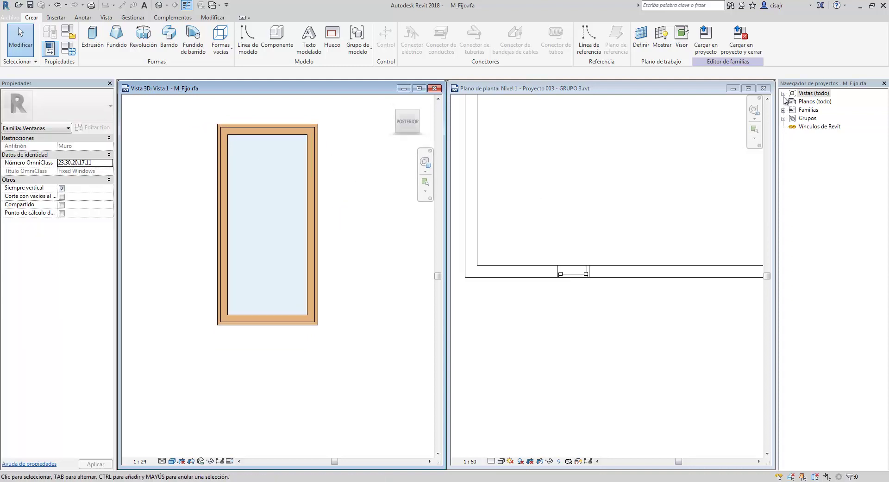
{"action": "left_click", "coordinate": [783, 93]}
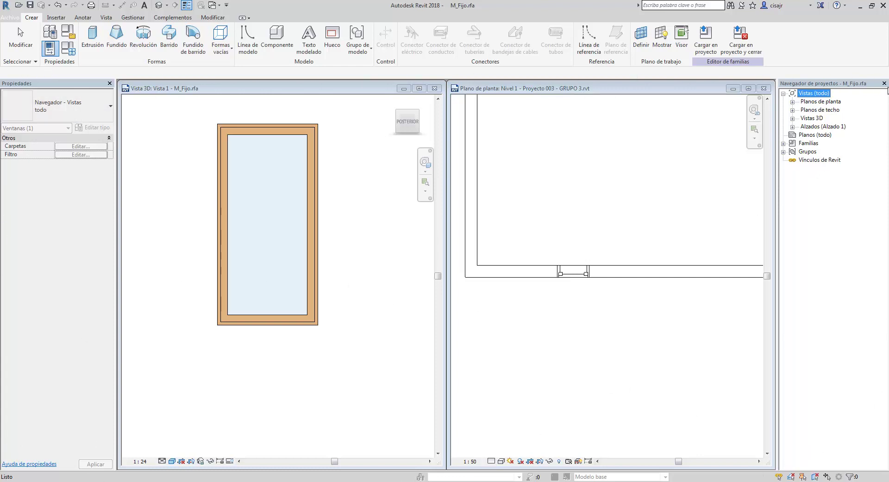
Undock the project browser and try it docked above the views and floating over the family's 3D view.
{"action": "left_click_drag", "start_coordinate": [448, 110], "coordinate": [329, 127]}
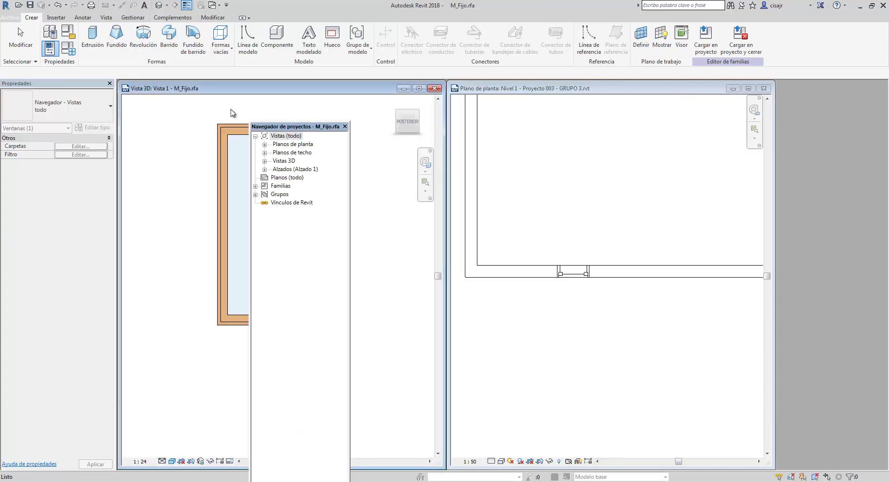
{"action": "left_click_drag", "start_coordinate": [232, 113], "coordinate": [131, 90]}
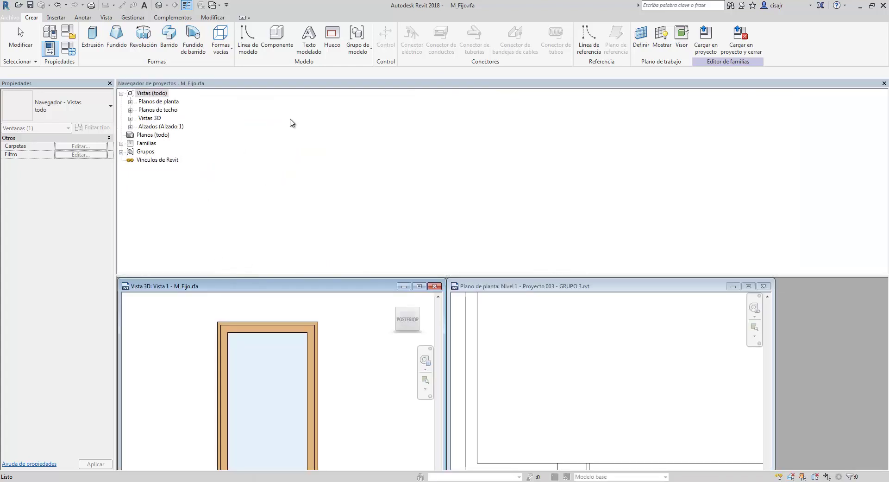
{"action": "left_click_drag", "start_coordinate": [290, 88], "coordinate": [276, 148]}
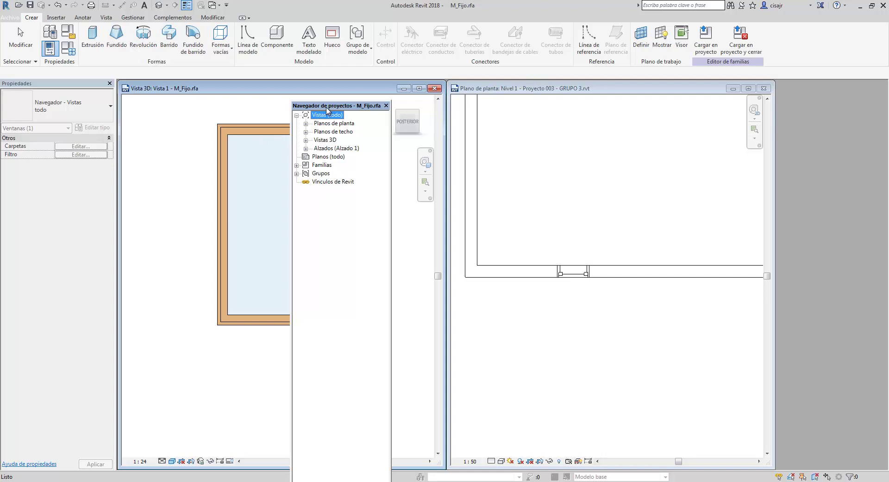
{"action": "left_click_drag", "start_coordinate": [259, 100], "coordinate": [272, 101]}
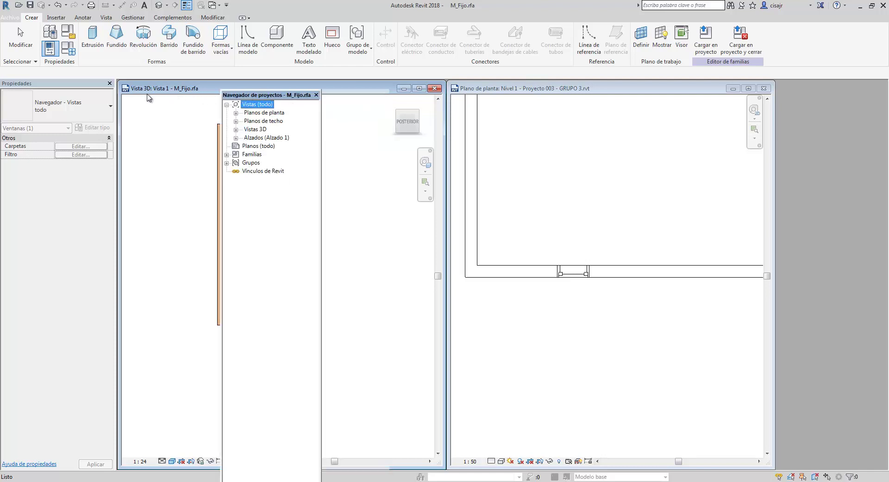
{"action": "left_click_drag", "start_coordinate": [148, 98], "coordinate": [221, 124]}
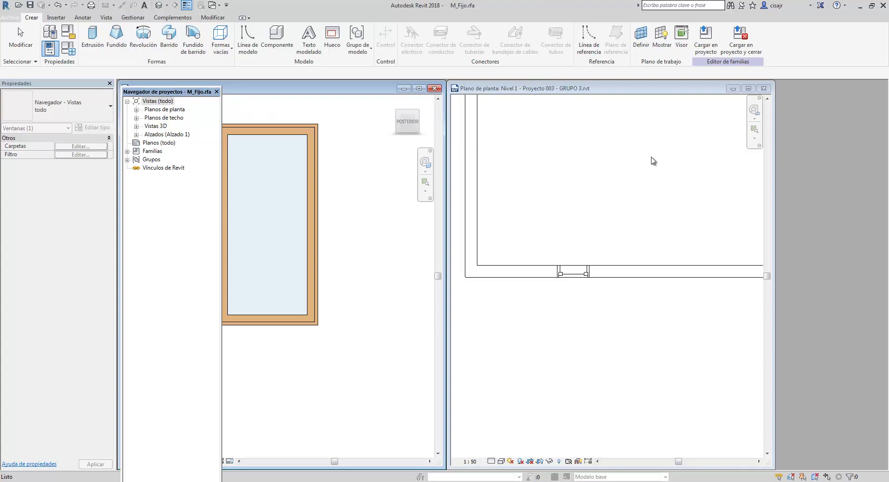
Place the project browser as a floating palette beside the Nivel 1 plan, clear of both tiled views.
{"action": "left_click_drag", "start_coordinate": [841, 98], "coordinate": [824, 82]}
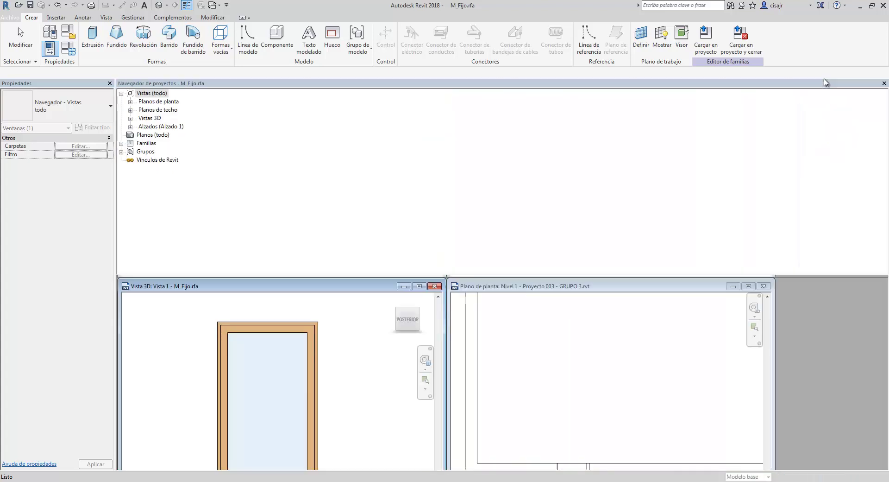
{"action": "mouse_move", "coordinate": [828, 132]}
{"action": "left_mouse_down"}
{"action": "mouse_move", "coordinate": [830, 149]}
{"action": "mouse_move", "coordinate": [806, 85]}
{"action": "mouse_move", "coordinate": [812, 118]}
{"action": "mouse_move", "coordinate": [832, 108]}
{"action": "mouse_move", "coordinate": [839, 84]}
{"action": "mouse_move", "coordinate": [851, 97]}
{"action": "mouse_move", "coordinate": [840, 85]}
{"action": "mouse_move", "coordinate": [862, 64]}
{"action": "mouse_move", "coordinate": [862, 95]}
{"action": "mouse_move", "coordinate": [810, 89]}
{"action": "mouse_move", "coordinate": [848, 92]}
{"action": "left_mouse_up"}
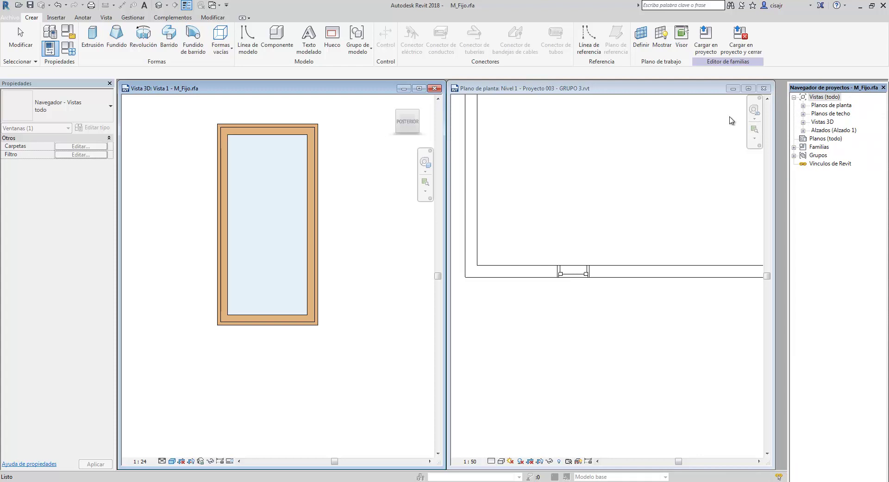
{"action": "left_click", "coordinate": [670, 159]}
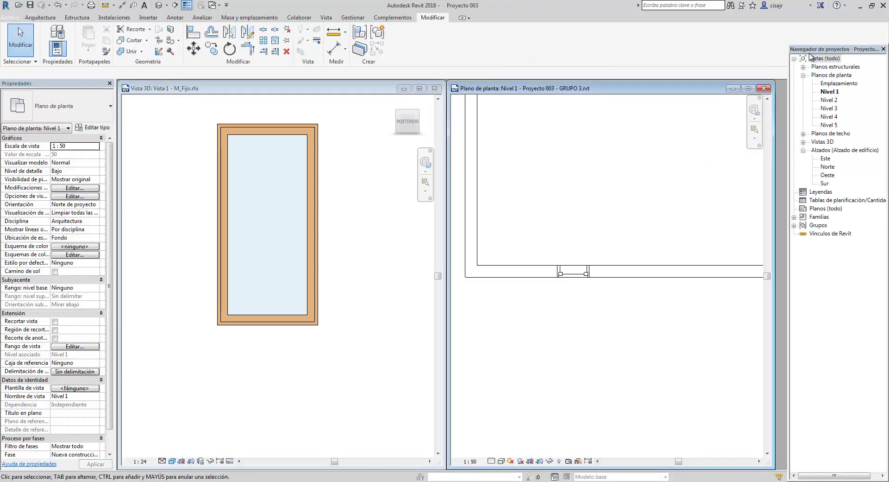
{"action": "left_click_drag", "start_coordinate": [819, 50], "coordinate": [827, 119]}
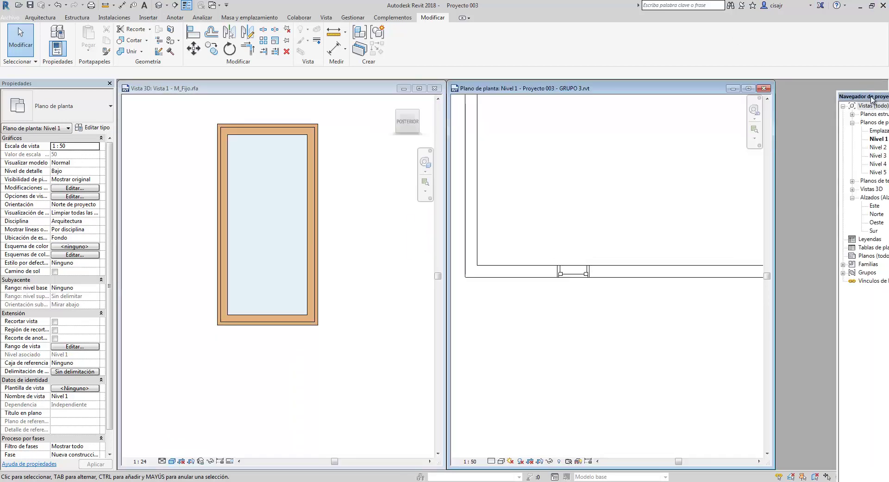
{"action": "left_click_drag", "start_coordinate": [872, 99], "coordinate": [823, 85]}
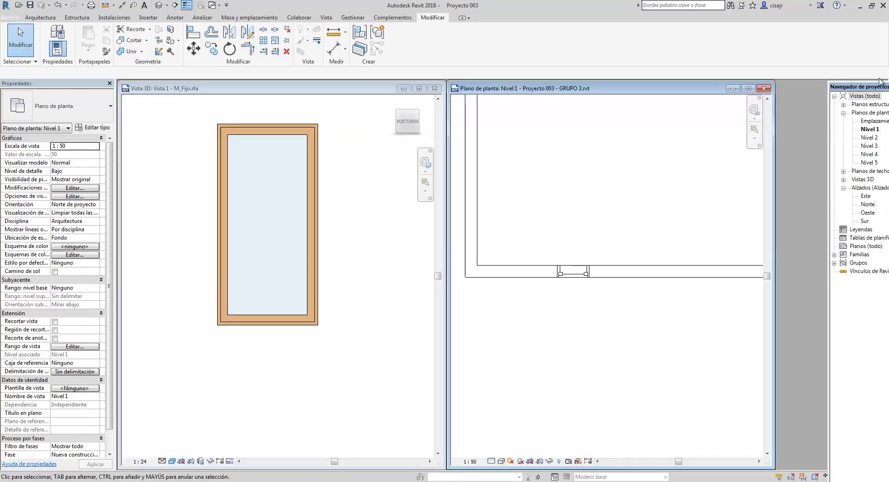
{"action": "left_click_drag", "start_coordinate": [874, 87], "coordinate": [805, 88]}
{"action": "mouse_move", "coordinate": [823, 84]}
{"action": "left_mouse_down"}
{"action": "mouse_move", "coordinate": [842, 93]}
{"action": "mouse_move", "coordinate": [818, 91]}
{"action": "mouse_move", "coordinate": [829, 91]}
{"action": "left_mouse_up"}
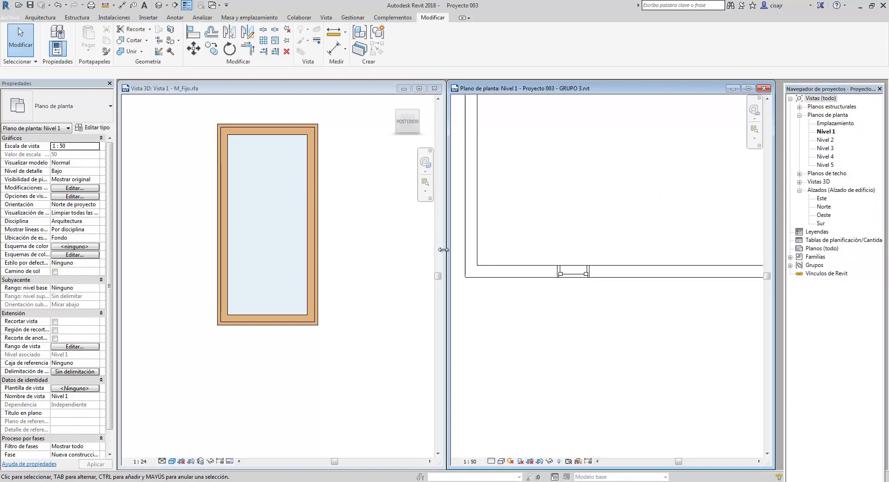
Open the Línea de suelo floor plan of the M_Fijo family.
{"action": "left_click", "coordinate": [374, 260]}
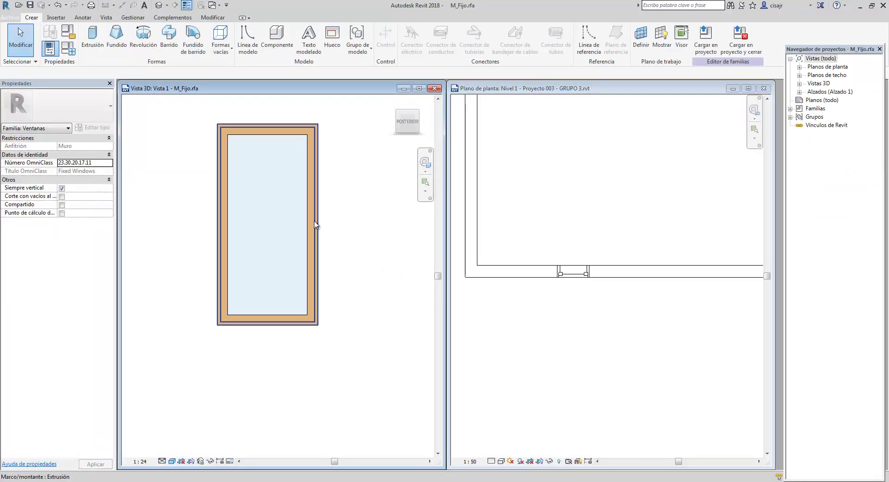
{"action": "left_click", "coordinate": [799, 68]}
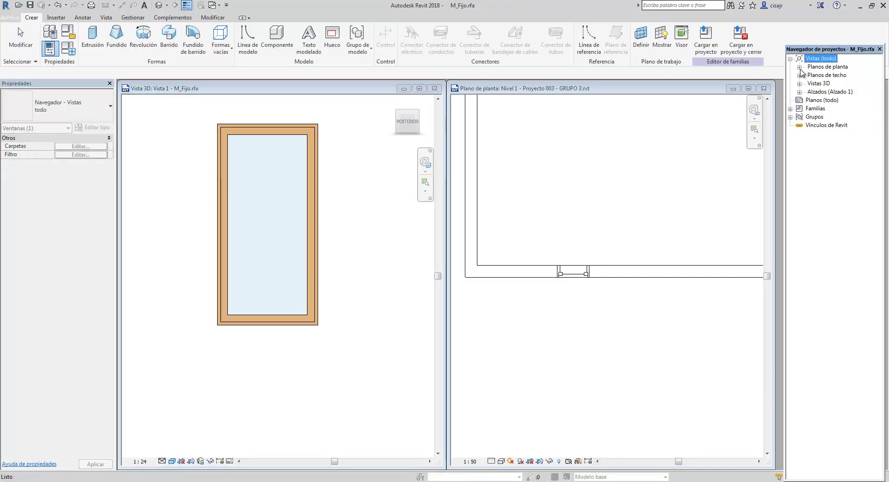
{"action": "left_click", "coordinate": [800, 67]}
{"action": "double_click", "coordinate": [836, 76]}
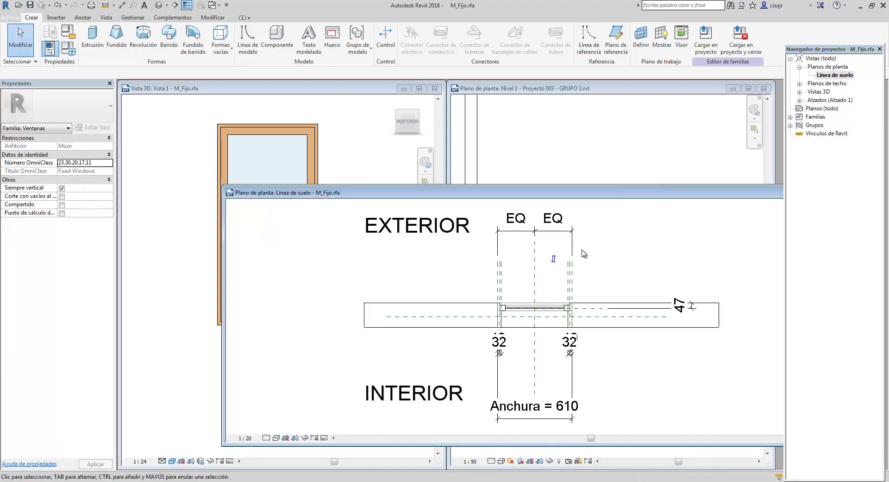
Close the family's 3D view and tile the Línea de suelo plan side by side with the project's Nivel 1 plan.
{"action": "scroll", "coordinate": [592, 279], "scroll_direction": "up", "scroll_amount": 1}
{"action": "left_click", "coordinate": [435, 88]}
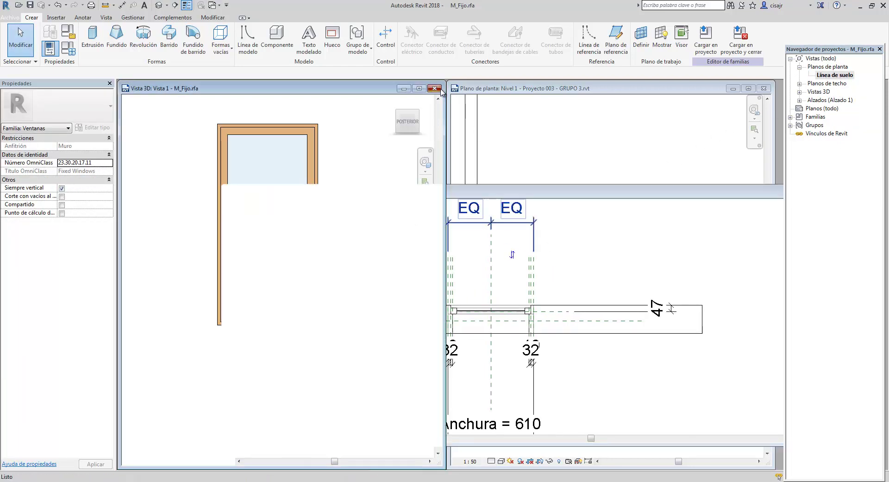
{"action": "key", "text": "w"}
{"action": "key", "text": "t"}
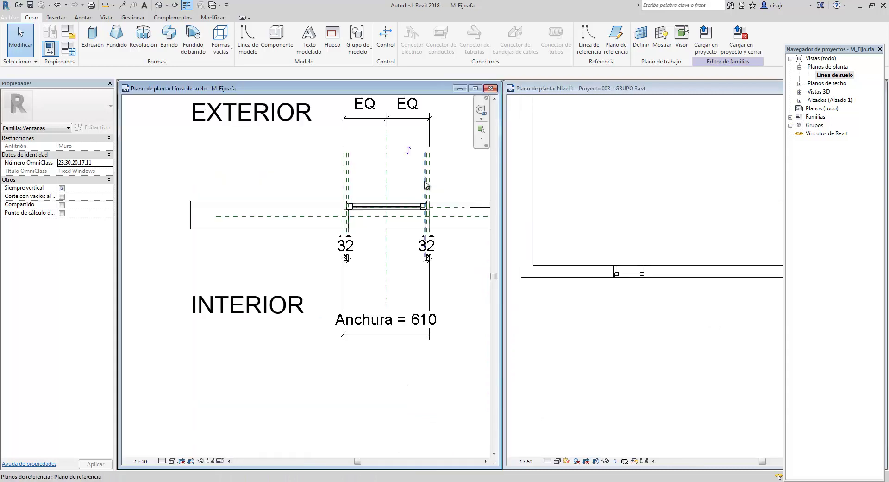
Examine the window's frame, glass lines and reference planes in the family's Línea de suelo plan.
{"action": "scroll", "coordinate": [364, 216], "scroll_direction": "up", "scroll_amount": 4}
{"action": "scroll", "coordinate": [351, 237], "scroll_direction": "up", "scroll_amount": 2}
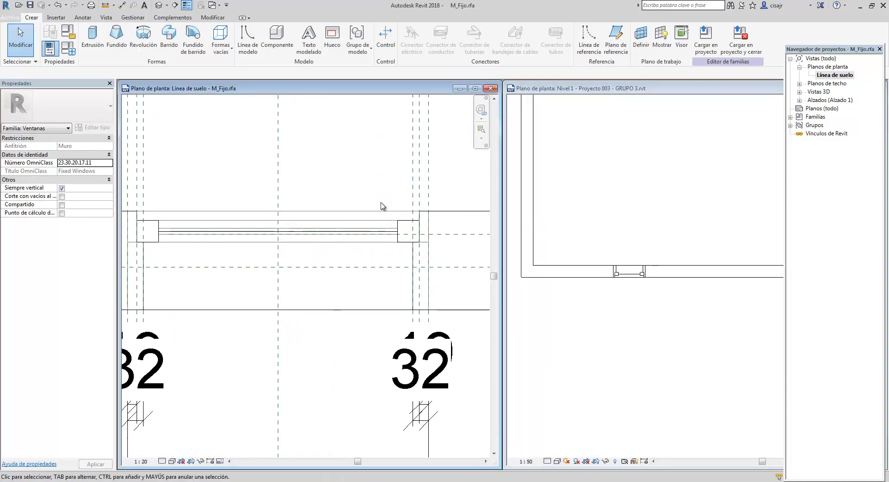
{"action": "middle_click_drag", "start_coordinate": [389, 206], "coordinate": [389, 183]}
{"action": "scroll", "coordinate": [389, 183], "scroll_direction": "down", "scroll_amount": 1}
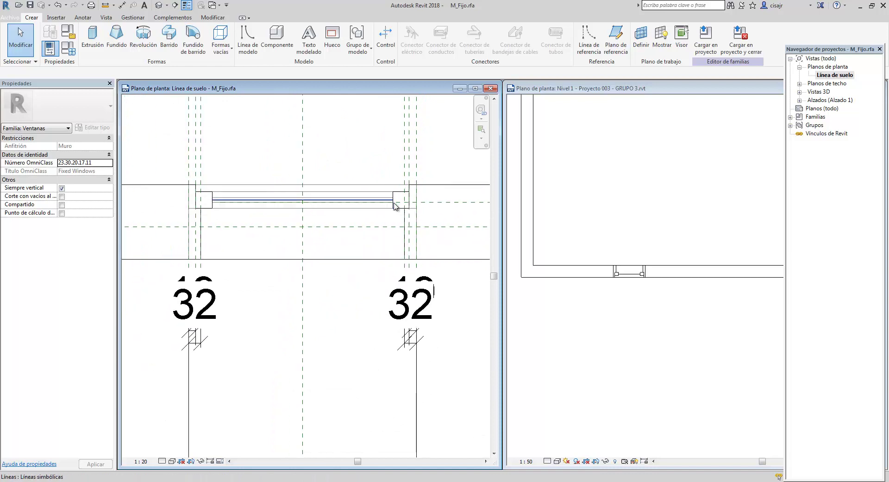
{"action": "scroll", "coordinate": [369, 213], "scroll_direction": "up", "scroll_amount": 2}
{"action": "scroll", "coordinate": [367, 216], "scroll_direction": "down", "scroll_amount": 3}
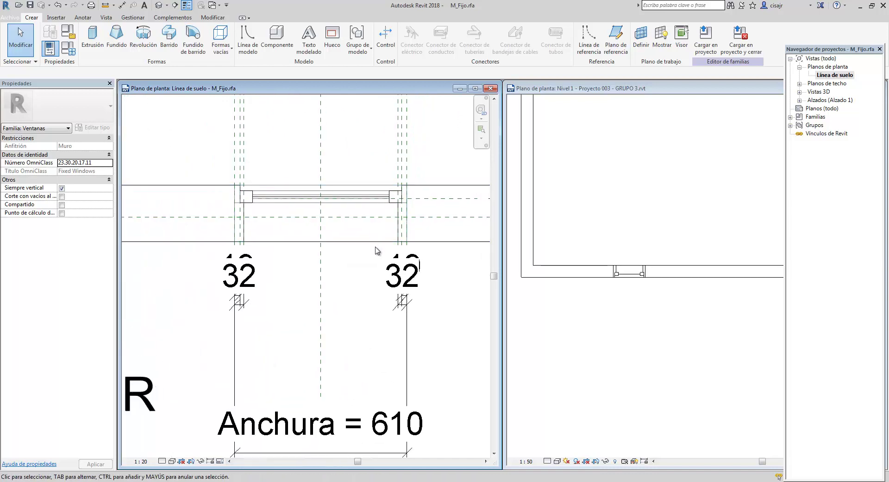
{"action": "middle_click_drag", "start_coordinate": [377, 251], "coordinate": [365, 255]}
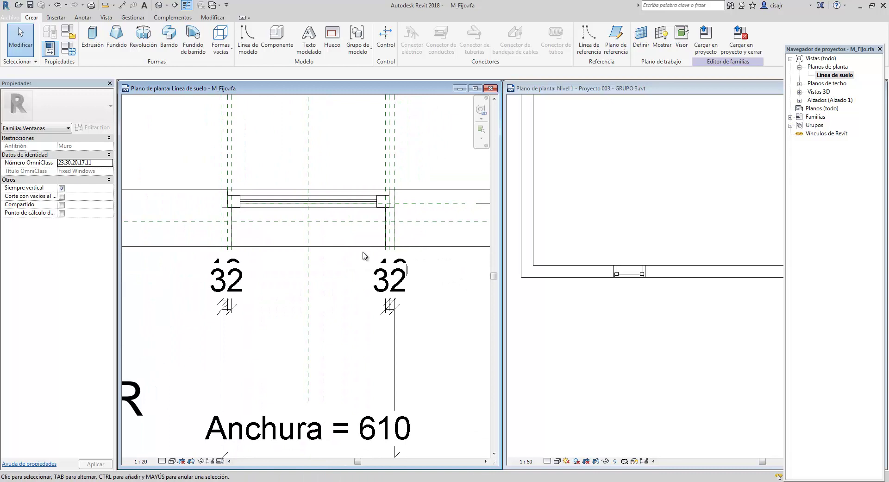
{"action": "middle_click_drag", "start_coordinate": [366, 260], "coordinate": [345, 224]}
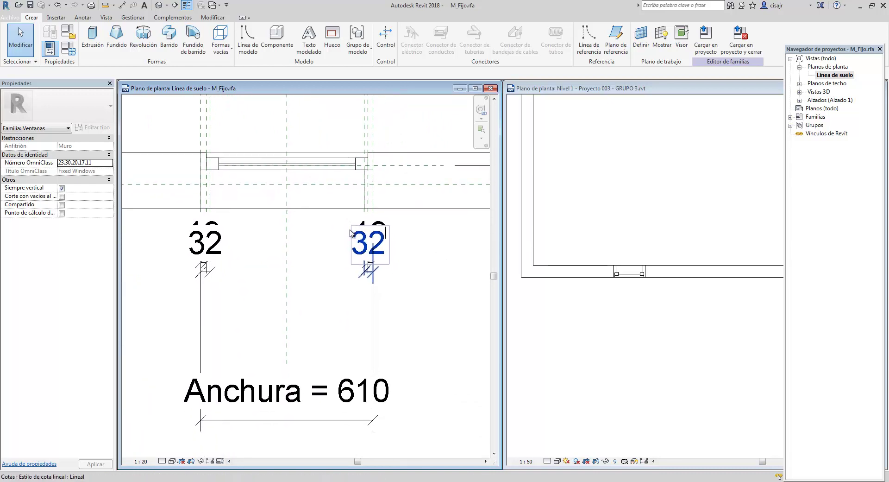
Inspect the M_Fijo window in the Nivel 1 plan up close against its drawing in the family plan.
{"action": "left_click", "coordinate": [628, 280]}
{"action": "left_click", "coordinate": [630, 275]}
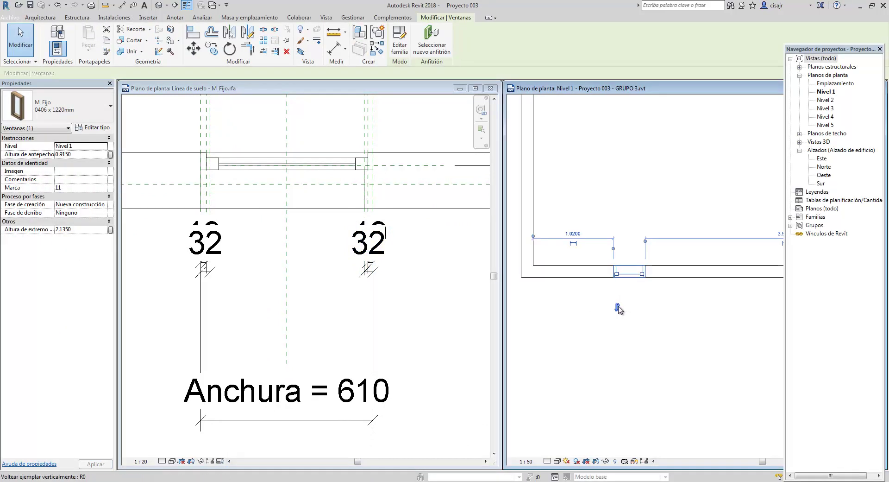
{"action": "left_click", "coordinate": [573, 302]}
{"action": "scroll", "coordinate": [597, 280], "scroll_direction": "up", "scroll_amount": 5}
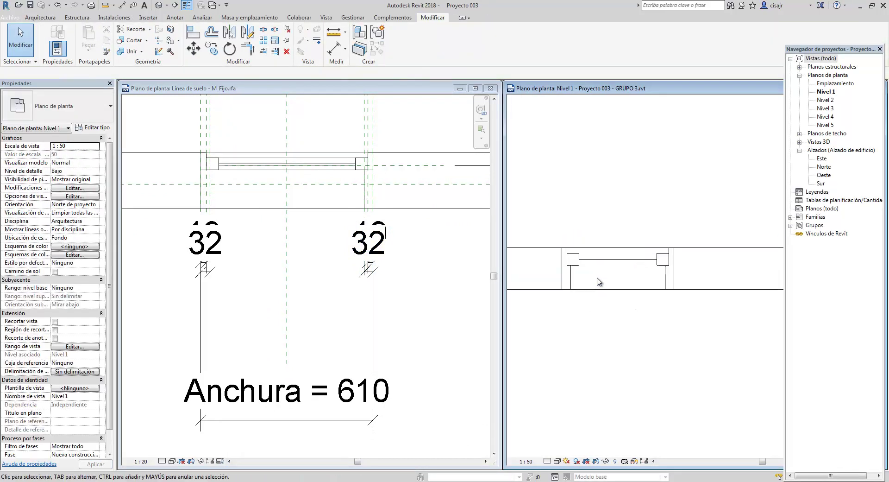
{"action": "scroll", "coordinate": [599, 281], "scroll_direction": "up", "scroll_amount": 2}
{"action": "middle_click_drag", "start_coordinate": [641, 257], "coordinate": [622, 228]}
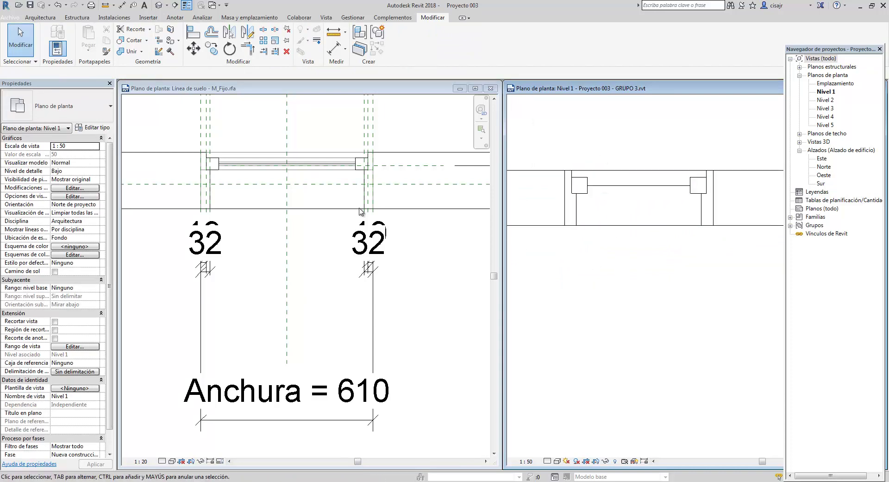
Set the Línea de suelo plan's scale to 1:5 and choose a visual style for it.
{"action": "left_click", "coordinate": [361, 212]}
{"action": "middle_click_drag", "start_coordinate": [348, 214], "coordinate": [338, 224]}
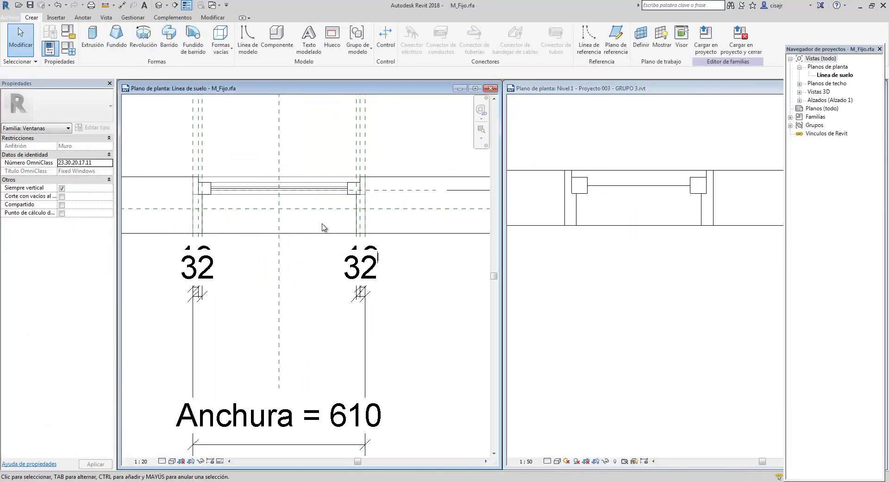
{"action": "mouse_move", "coordinate": [288, 204]}
{"action": "middle_mouse_down"}
{"action": "mouse_move", "coordinate": [311, 188]}
{"action": "mouse_move", "coordinate": [302, 198]}
{"action": "middle_mouse_up"}
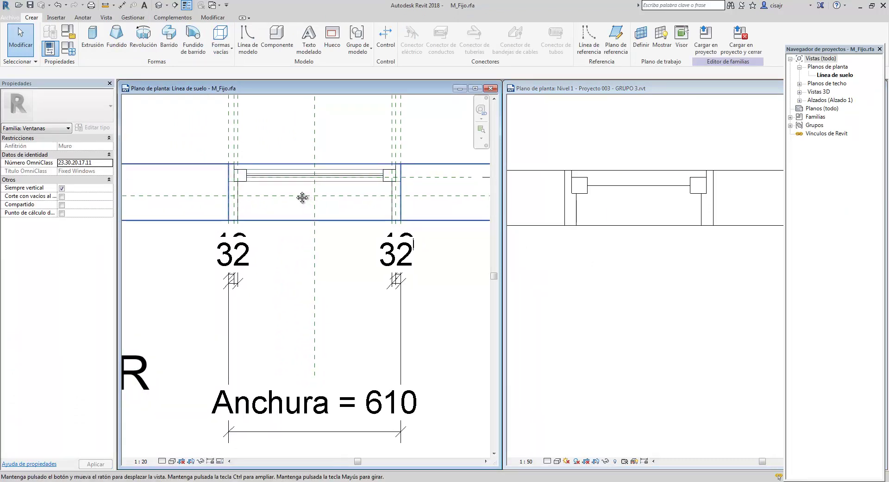
{"action": "scroll", "coordinate": [302, 198], "scroll_direction": "down", "scroll_amount": 2}
{"action": "left_click", "coordinate": [137, 462]}
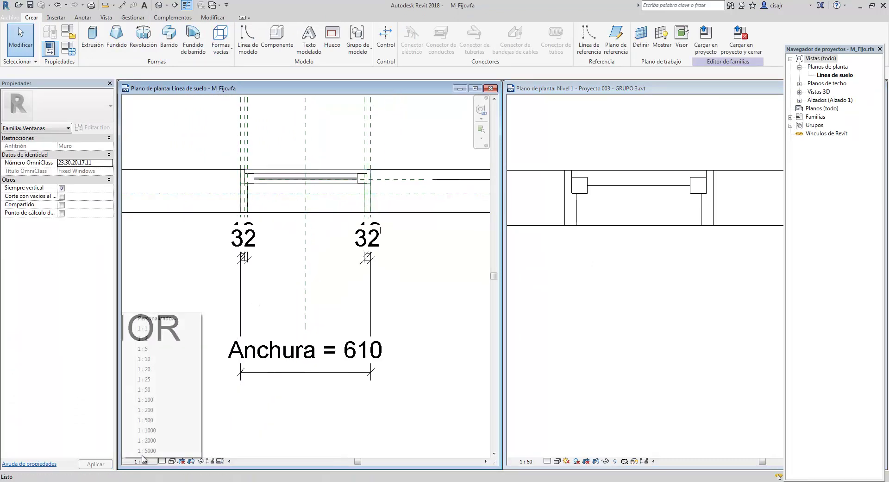
{"action": "left_click", "coordinate": [151, 349]}
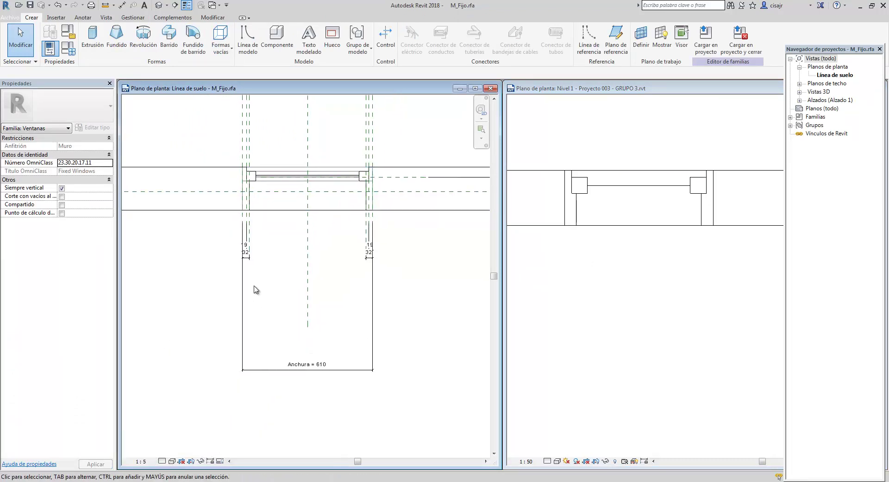
{"action": "left_click", "coordinate": [172, 461]}
{"action": "left_click", "coordinate": [197, 414]}
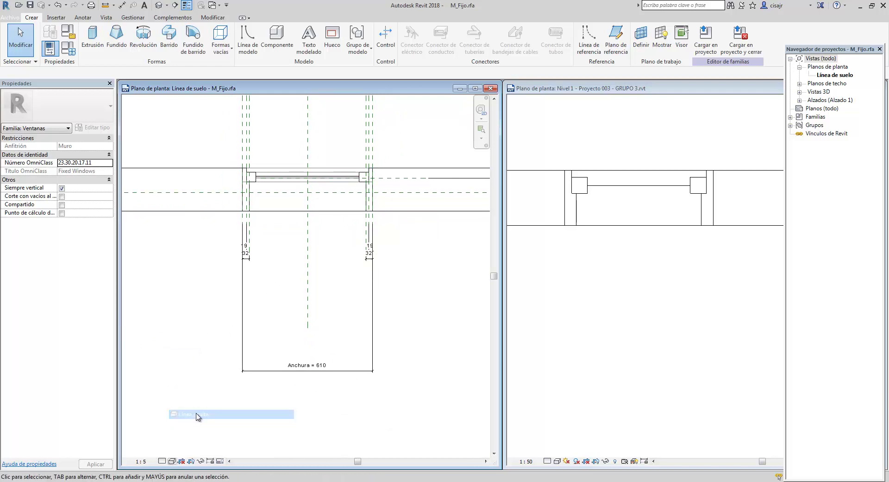
Compare the window's left jamb and frame in the Línea de suelo plan with those in the Nivel 1 plan.
{"action": "middle_click_drag", "start_coordinate": [311, 224], "coordinate": [338, 249]}
{"action": "scroll", "coordinate": [341, 241], "scroll_direction": "up", "scroll_amount": 1}
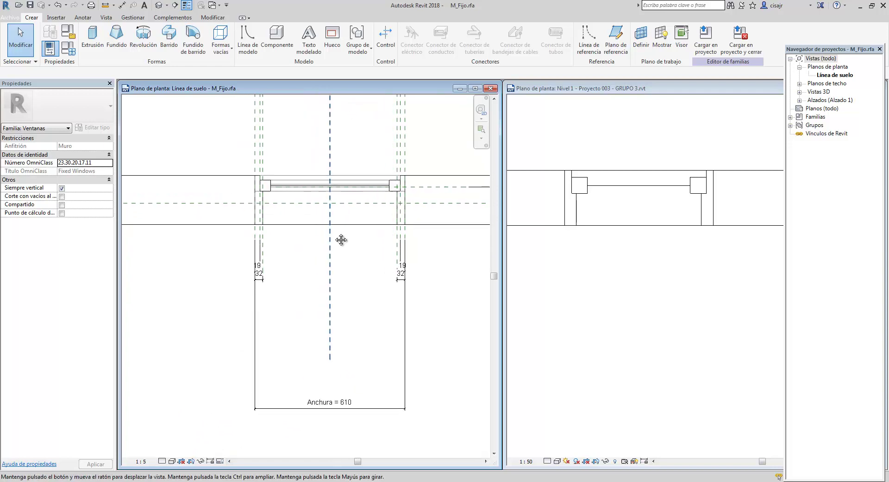
{"action": "scroll", "coordinate": [283, 217], "scroll_direction": "up", "scroll_amount": 2}
{"action": "middle_click_drag", "start_coordinate": [292, 210], "coordinate": [268, 210]}
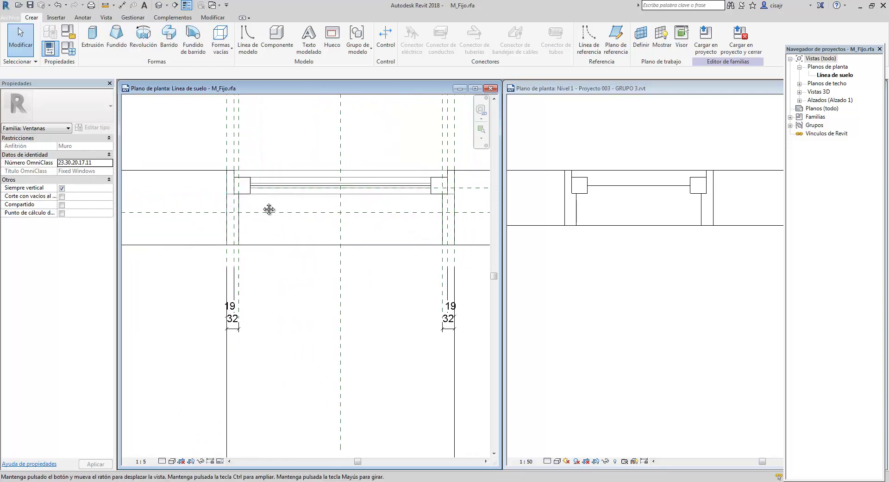
{"action": "scroll", "coordinate": [232, 188], "scroll_direction": "up", "scroll_amount": 2}
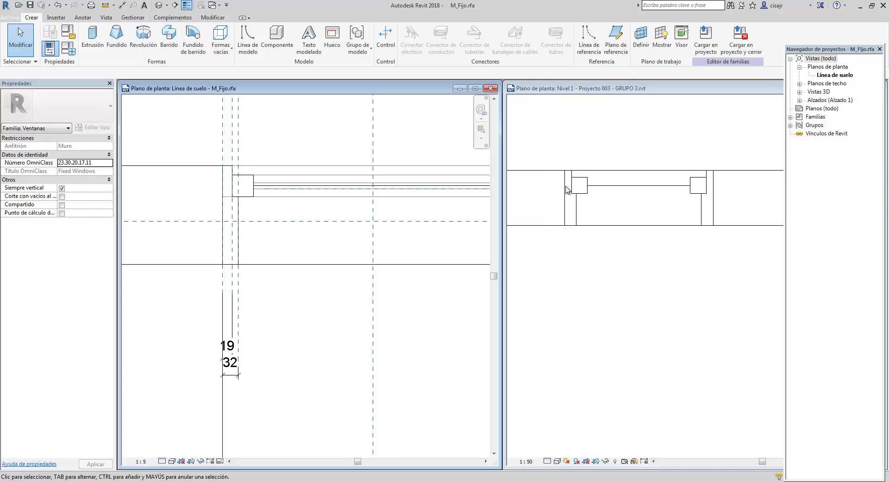
{"action": "middle_click_drag", "start_coordinate": [423, 220], "coordinate": [278, 230]}
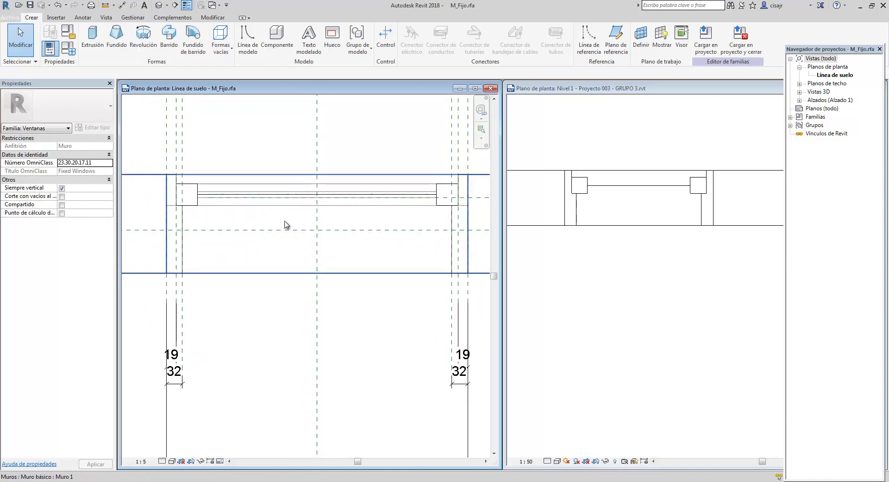
{"action": "scroll", "coordinate": [194, 193], "scroll_direction": "up", "scroll_amount": 1}
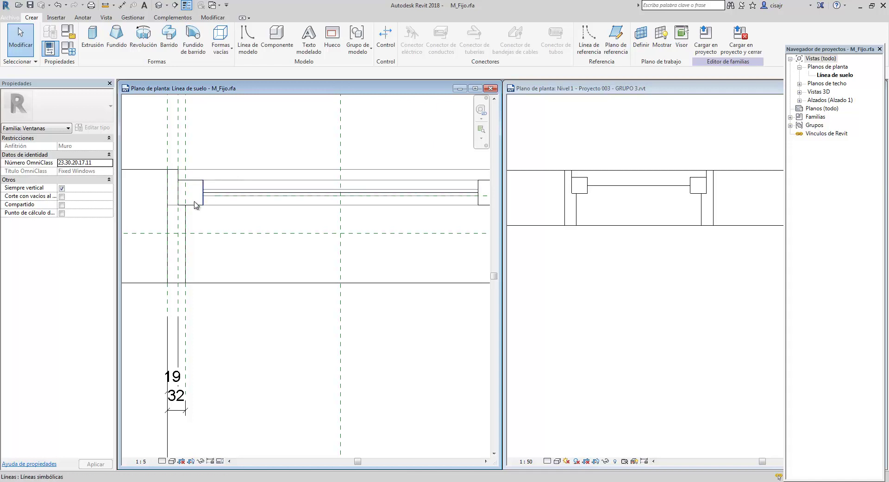
{"action": "middle_click_drag", "start_coordinate": [191, 272], "coordinate": [165, 277]}
{"action": "scroll", "coordinate": [165, 277], "scroll_direction": "down", "scroll_amount": 1}
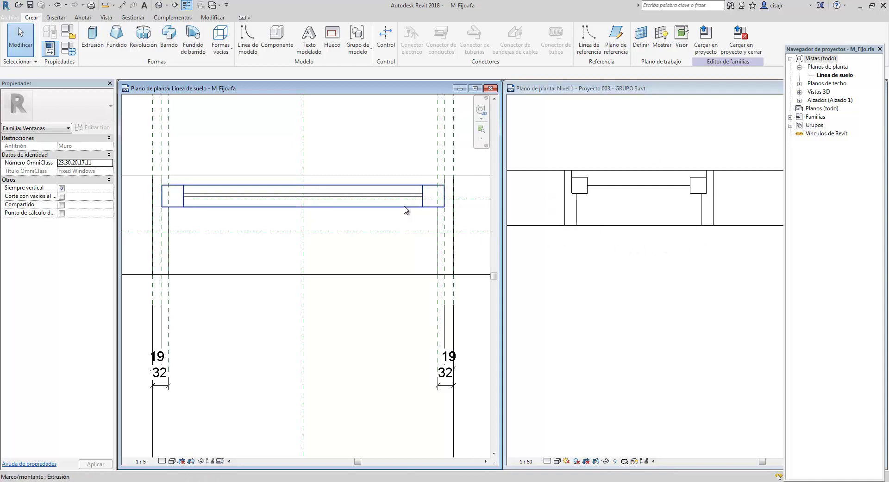
{"action": "middle_click_drag", "start_coordinate": [405, 220], "coordinate": [409, 230]}
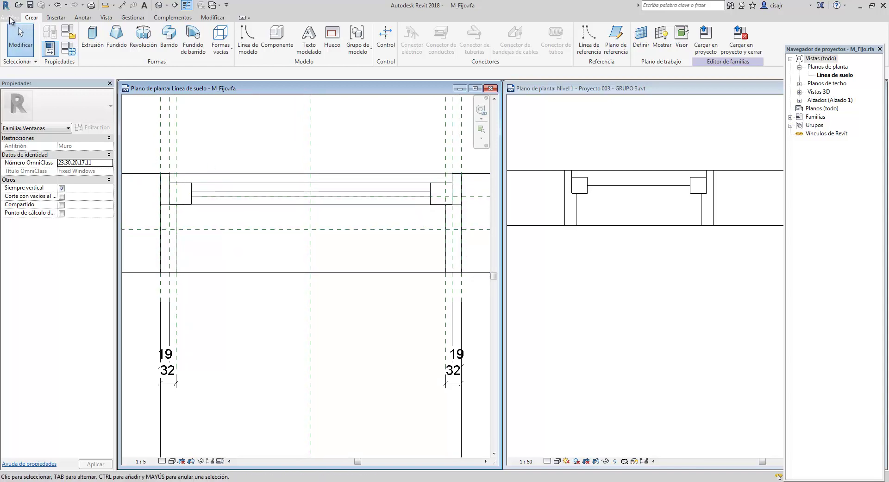
Save the window family to the desktop as VENTANA FIJA CURSO.rfa.
{"action": "left_click", "coordinate": [11, 18]}
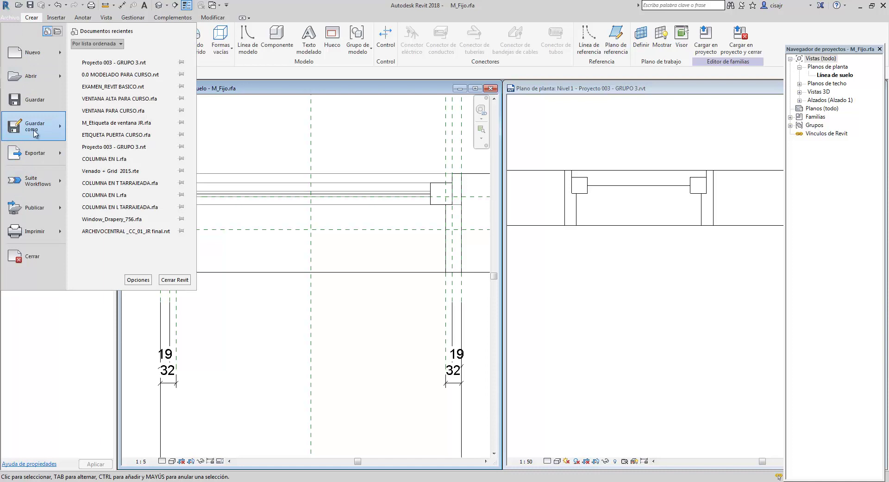
{"action": "mouse_move", "coordinate": [33, 133]}
{"action": "left_click", "coordinate": [113, 102]}
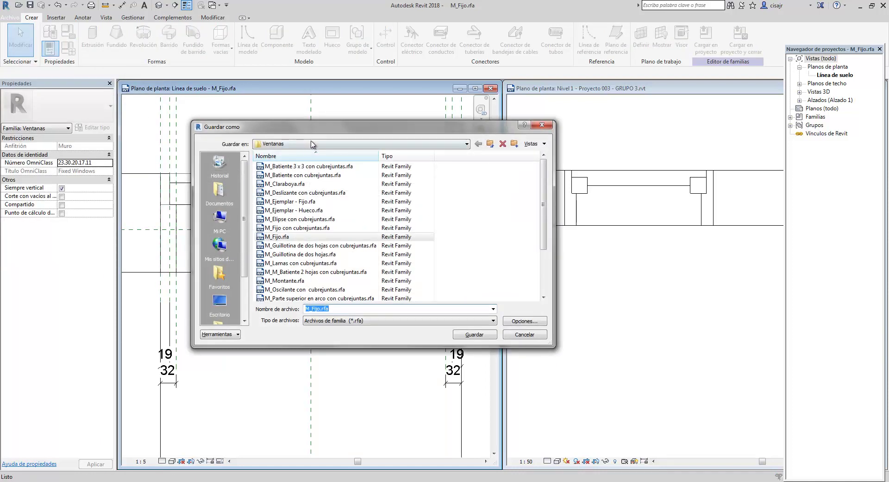
{"action": "left_click_drag", "start_coordinate": [311, 126], "coordinate": [286, 124]}
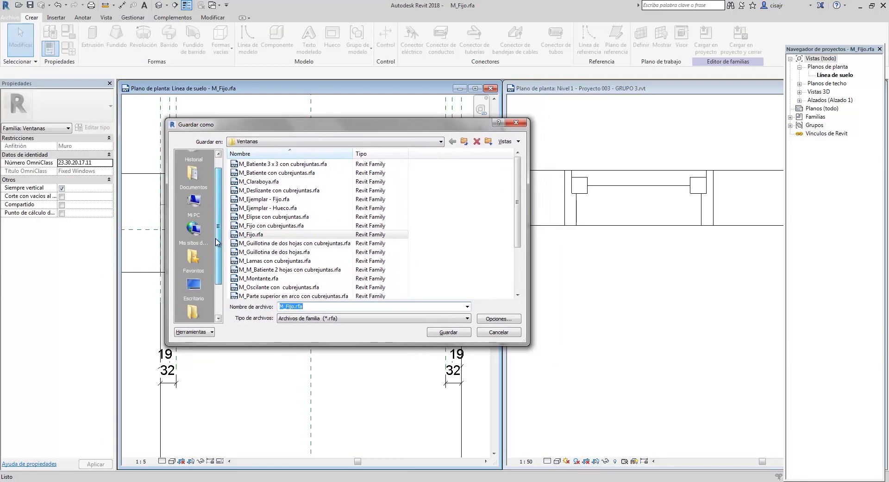
{"action": "scroll", "coordinate": [216, 242], "scroll_direction": "down", "scroll_amount": 3}
{"action": "left_click", "coordinate": [194, 245]}
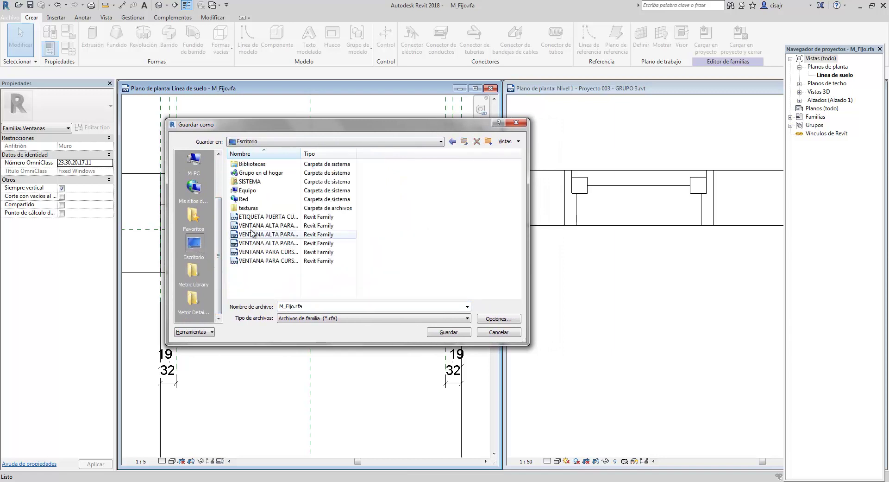
{"action": "double_click", "coordinate": [323, 308]}
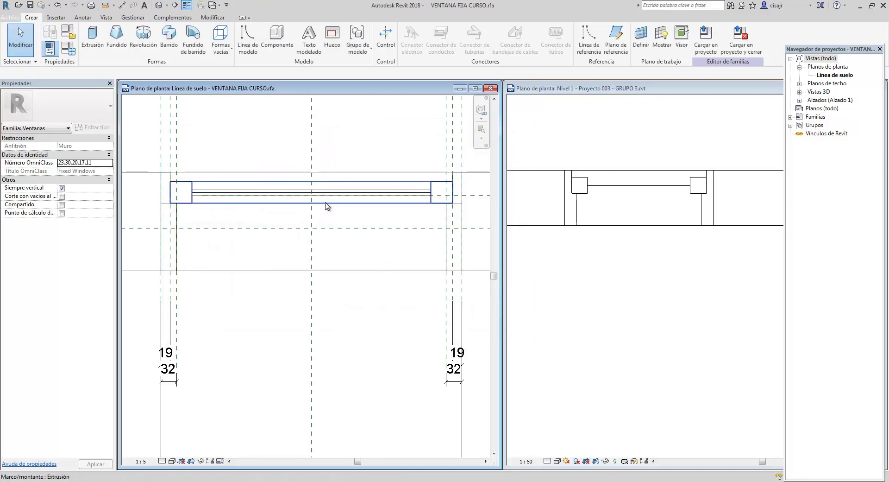
Examine the whole window in the Línea de suelo plan and check the detail level options available for that view.
{"action": "scroll", "coordinate": [326, 210], "scroll_direction": "up", "scroll_amount": 2}
{"action": "middle_click_drag", "start_coordinate": [311, 231], "coordinate": [322, 226]}
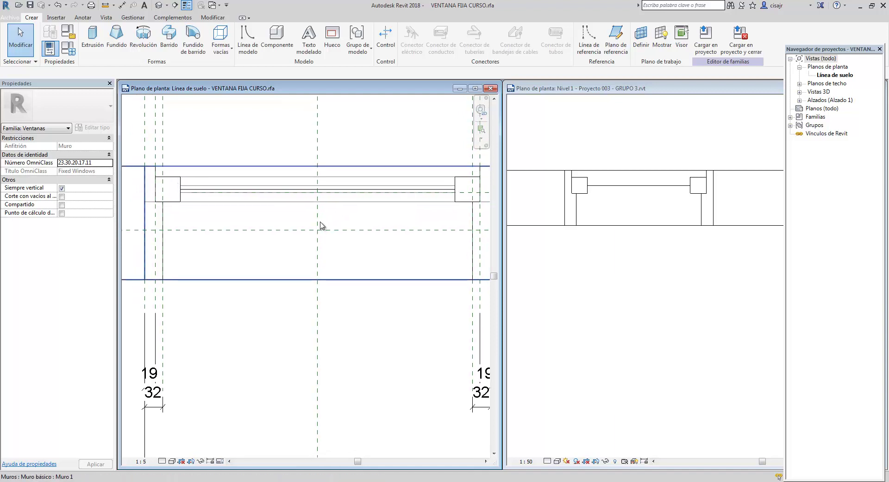
{"action": "scroll", "coordinate": [321, 226], "scroll_direction": "down", "scroll_amount": 1}
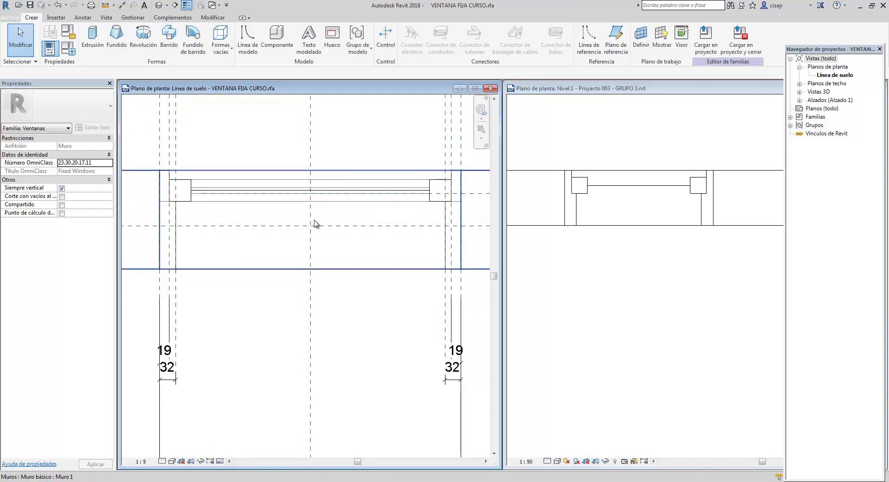
{"action": "middle_click_drag", "start_coordinate": [274, 326], "coordinate": [304, 302]}
{"action": "scroll", "coordinate": [296, 301], "scroll_direction": "down", "scroll_amount": 1}
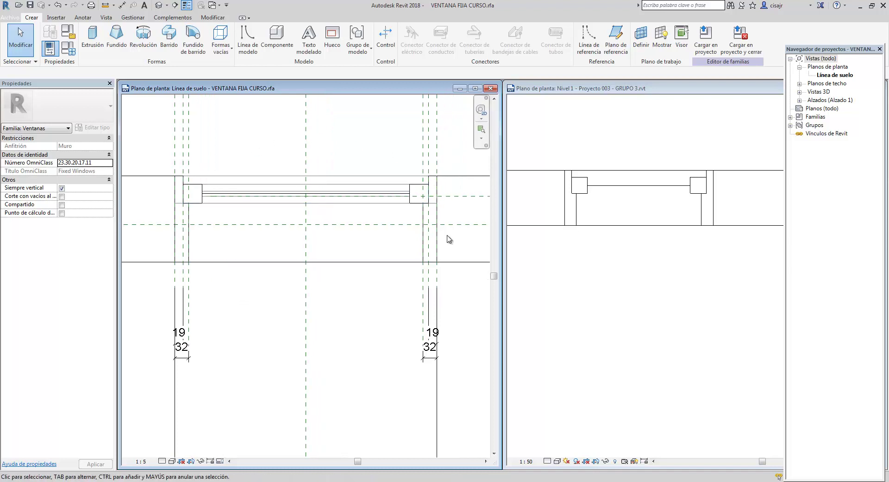
{"action": "middle_click_drag", "start_coordinate": [347, 371], "coordinate": [356, 360]}
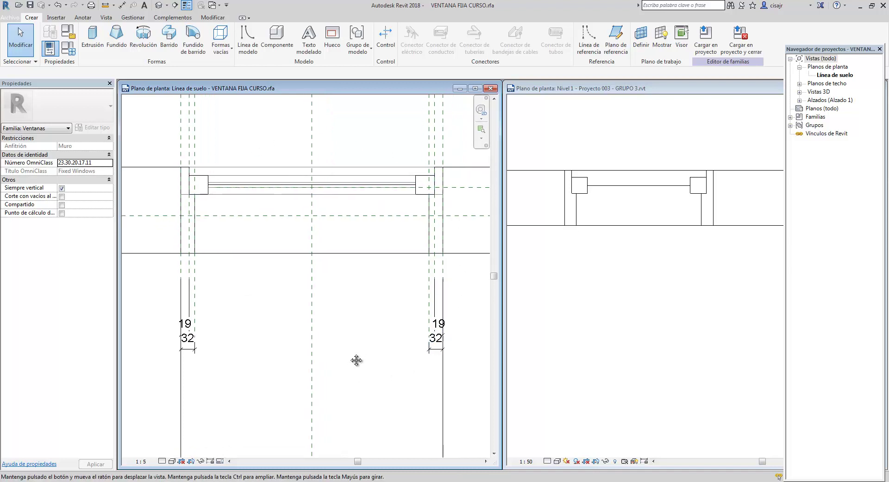
{"action": "left_click", "coordinate": [163, 461]}
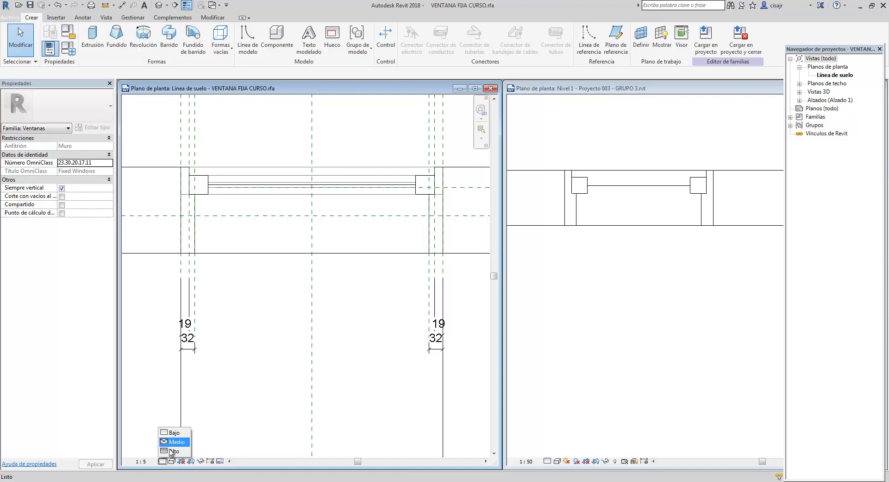
{"action": "left_click", "coordinate": [245, 351]}
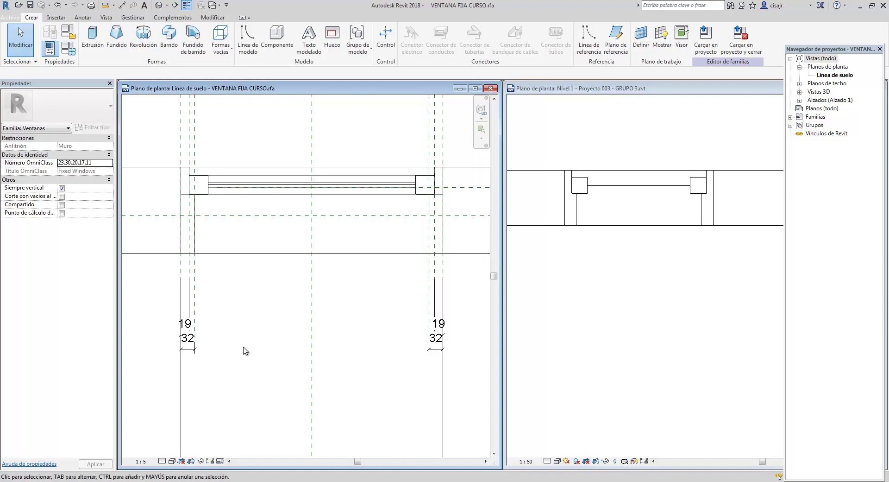
{"action": "left_click", "coordinate": [162, 461]}
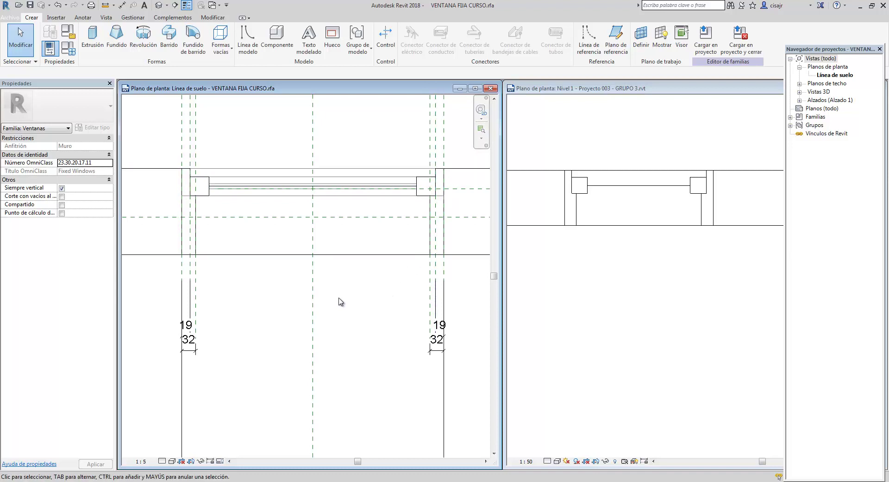
Inspect the left jamb's Marco/montante lines and check the properties of the Ventanas family and the Línea de suelo plan.
{"action": "scroll", "coordinate": [338, 278], "scroll_direction": "down", "scroll_amount": 5}
{"action": "scroll", "coordinate": [332, 274], "scroll_direction": "up", "scroll_amount": 3}
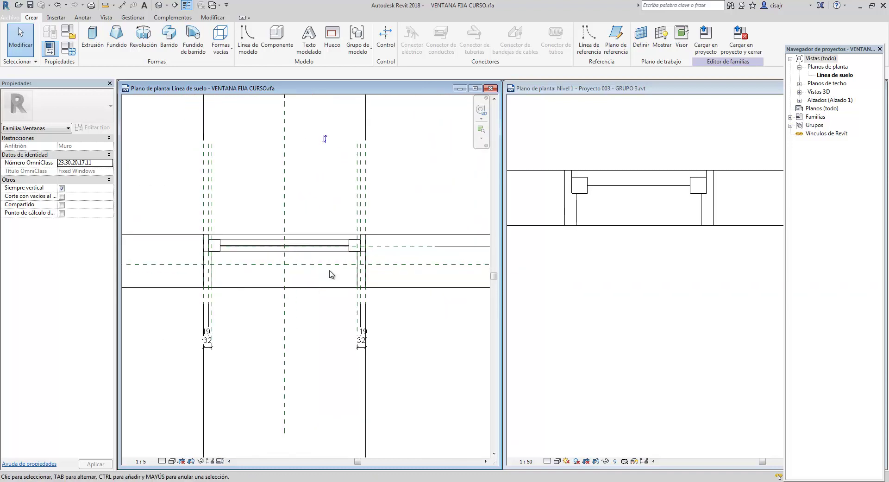
{"action": "scroll", "coordinate": [344, 238], "scroll_direction": "up", "scroll_amount": 2}
{"action": "middle_click_drag", "start_coordinate": [344, 239], "coordinate": [295, 191]}
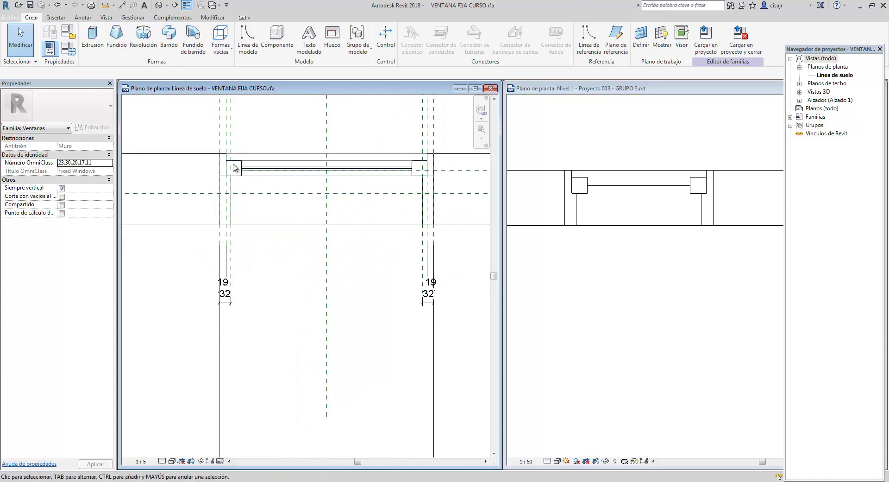
{"action": "scroll", "coordinate": [234, 168], "scroll_direction": "up", "scroll_amount": 2}
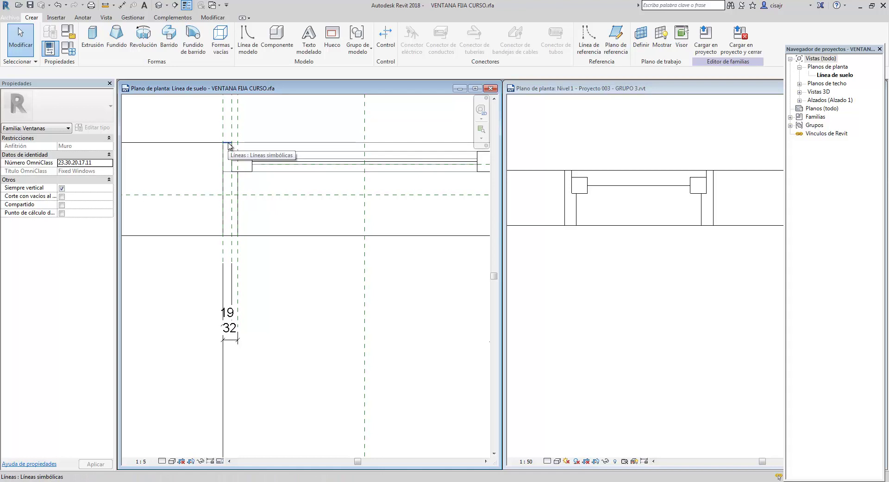
{"action": "left_click_drag", "start_coordinate": [193, 126], "coordinate": [305, 189]}
{"action": "left_click", "coordinate": [68, 128]}
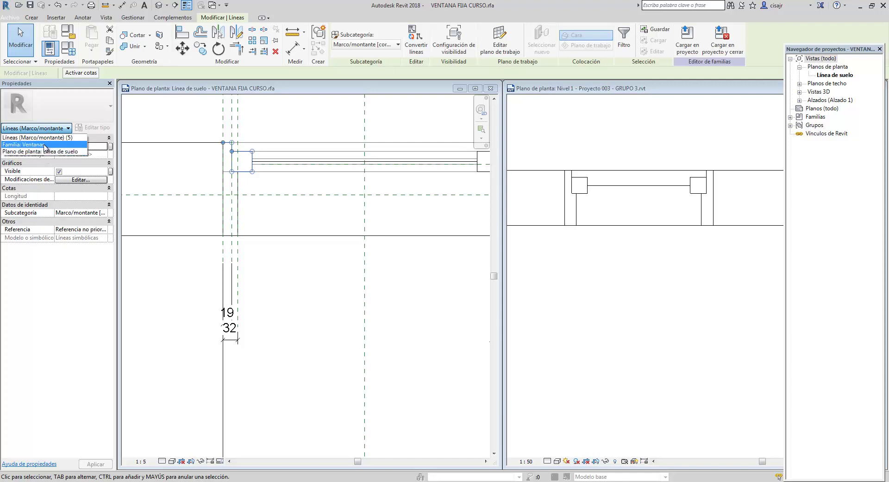
{"action": "left_click", "coordinate": [45, 144]}
{"action": "left_click", "coordinate": [56, 129]}
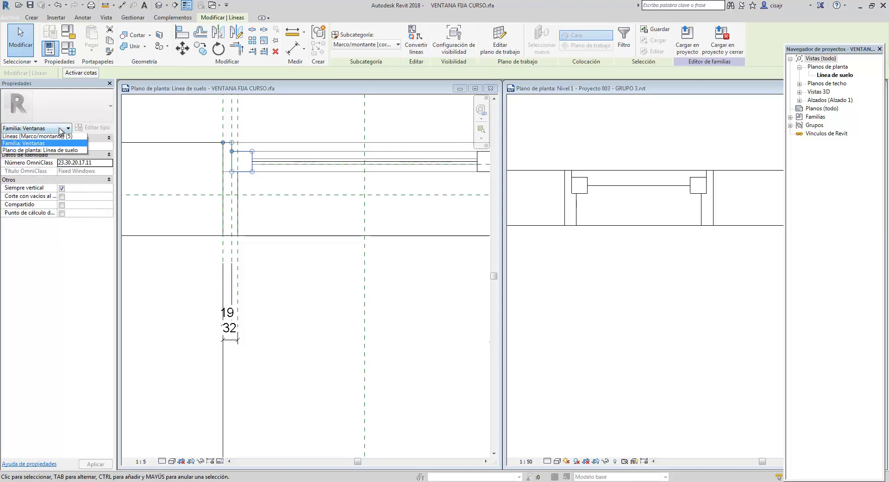
{"action": "left_click", "coordinate": [59, 152]}
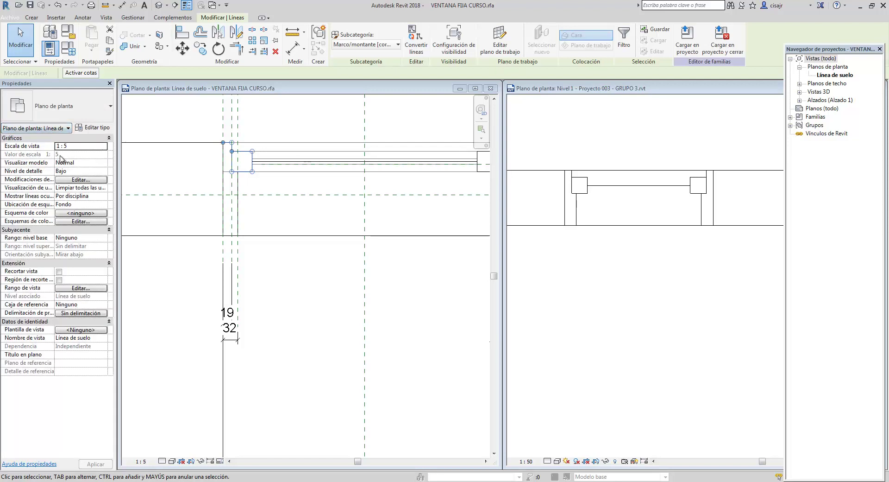
{"action": "left_click", "coordinate": [271, 226]}
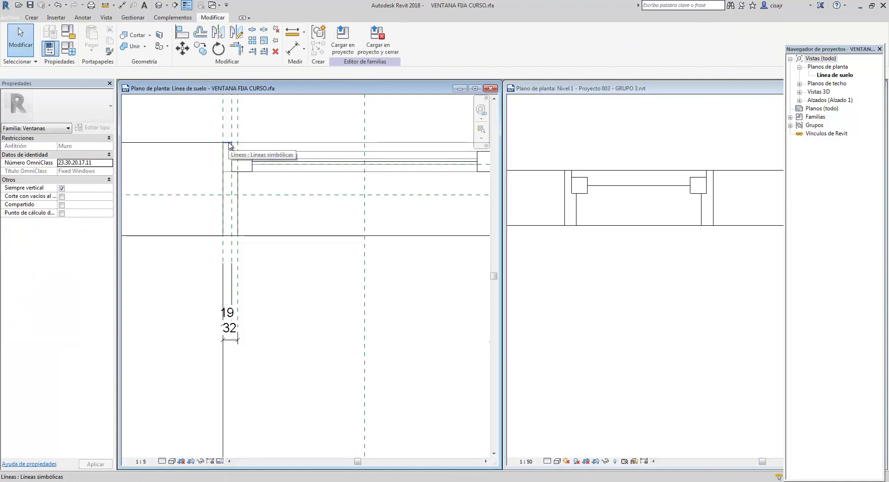
Delete the symbolic lines at the left jamb's wall face and along the left frame section's outer side, upper edge and inner side.
{"action": "left_click", "coordinate": [234, 156]}
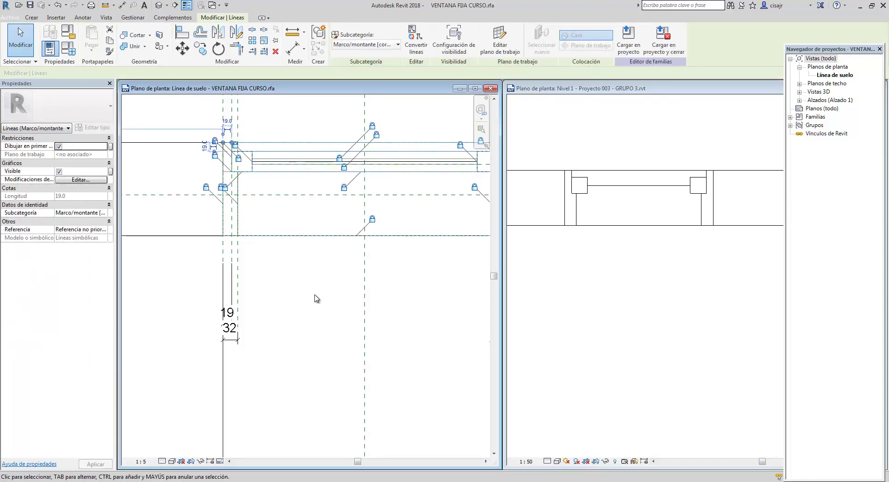
{"action": "key", "text": "Escape"}
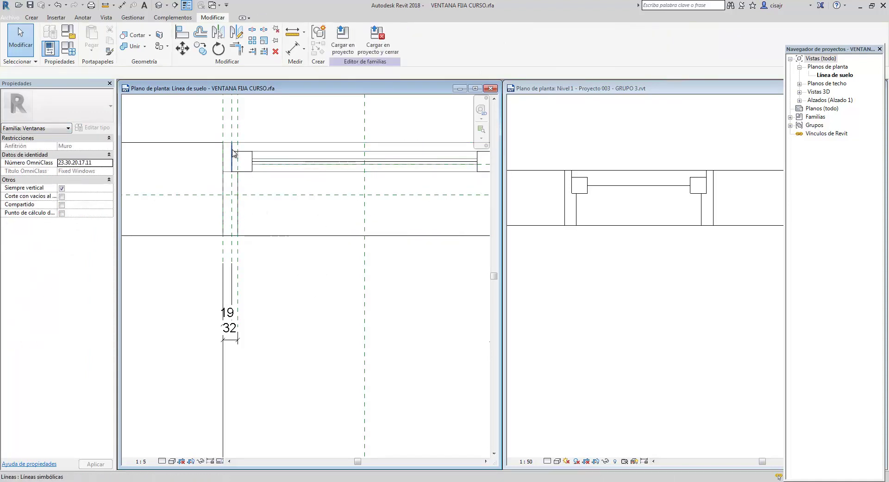
{"action": "left_click", "coordinate": [232, 152]}
{"action": "key", "text": "Escape"}
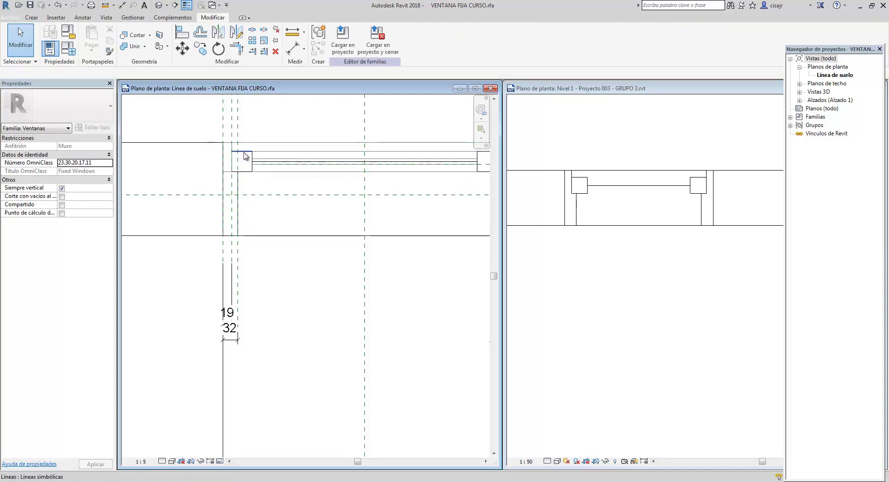
{"action": "left_click", "coordinate": [247, 158]}
{"action": "key", "text": "Escape"}
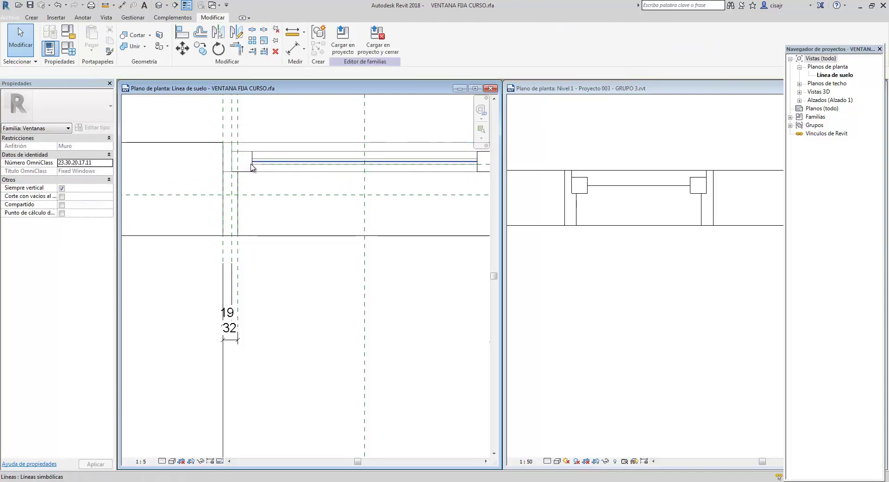
{"action": "left_click", "coordinate": [252, 166]}
{"action": "key", "text": "Escape"}
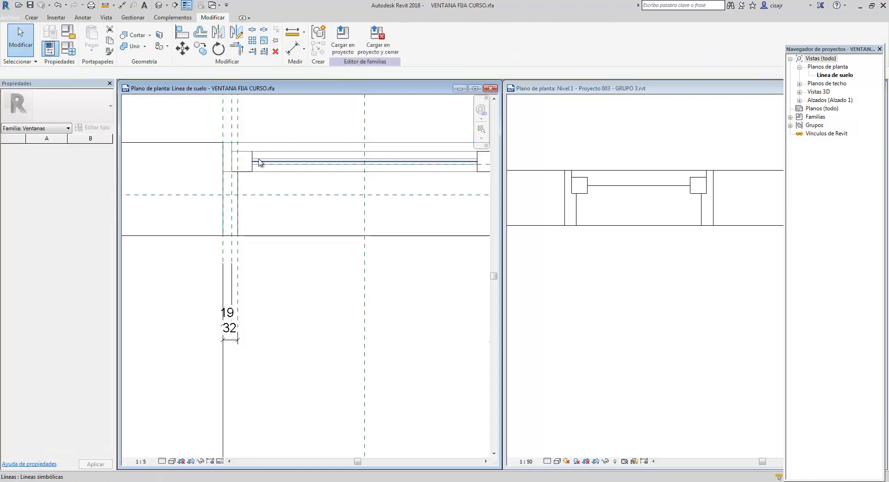
{"action": "scroll", "coordinate": [259, 162], "scroll_direction": "up", "scroll_amount": 3}
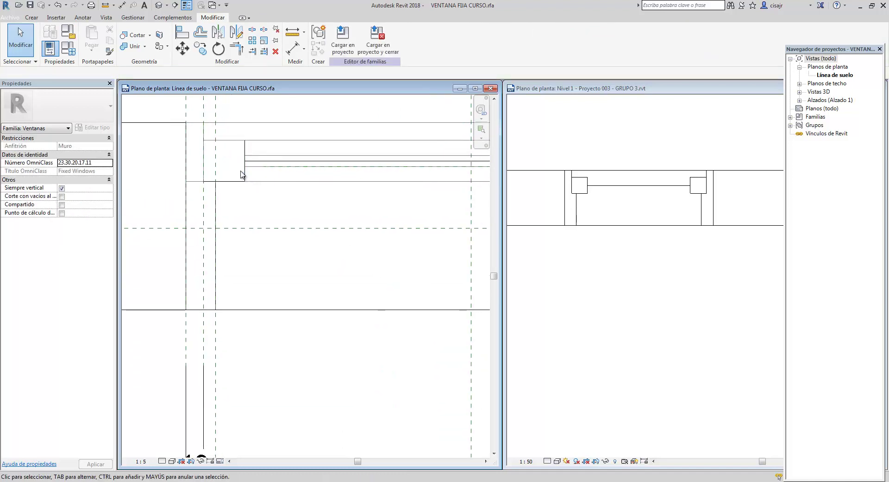
{"action": "left_click", "coordinate": [246, 174]}
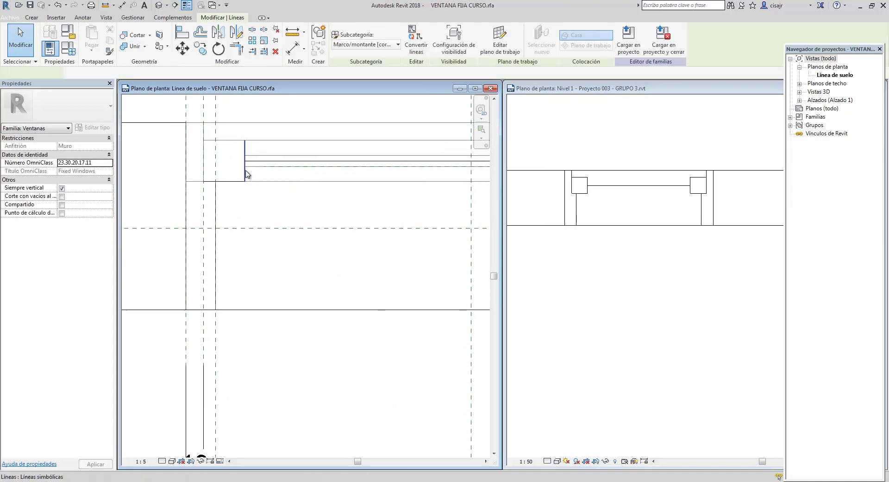
{"action": "key", "text": "Escape"}
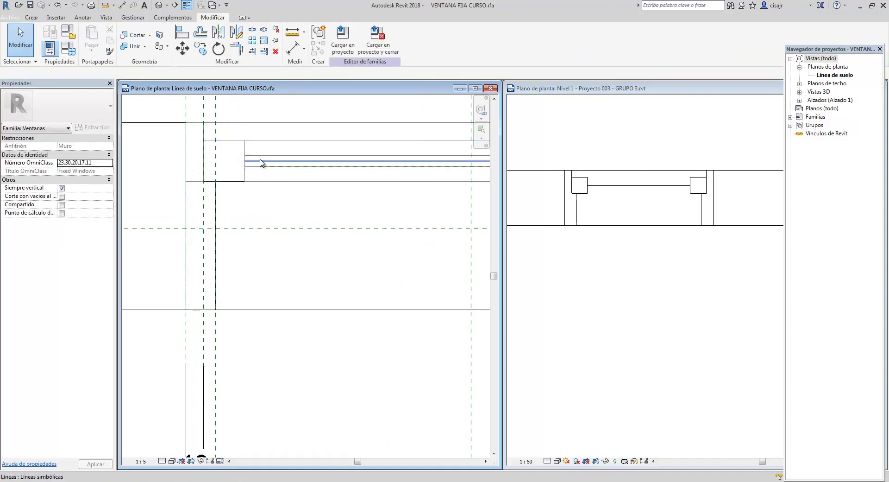
Delete the symbolic glass line, the left frame section's lower edge line and the left jamb's inner line.
{"action": "left_click", "coordinate": [260, 161]}
{"action": "key", "text": "Escape"}
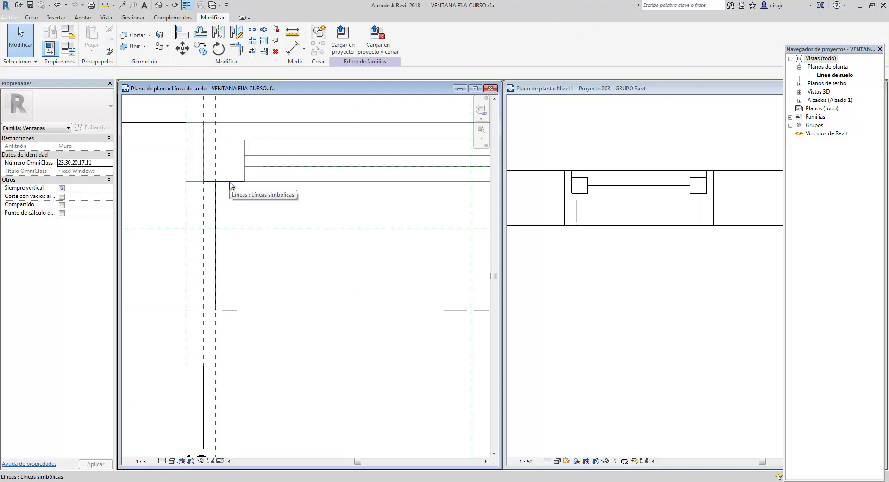
{"action": "left_click", "coordinate": [230, 183]}
{"action": "key", "text": "Escape"}
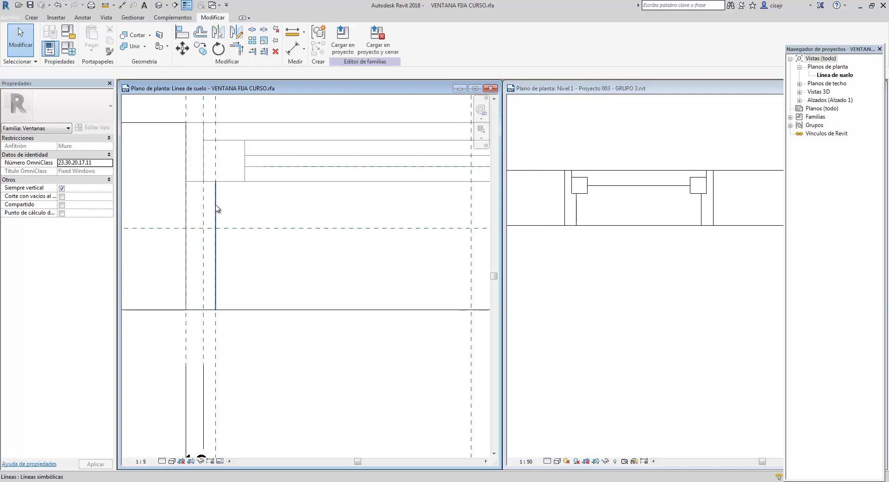
{"action": "left_click", "coordinate": [216, 209]}
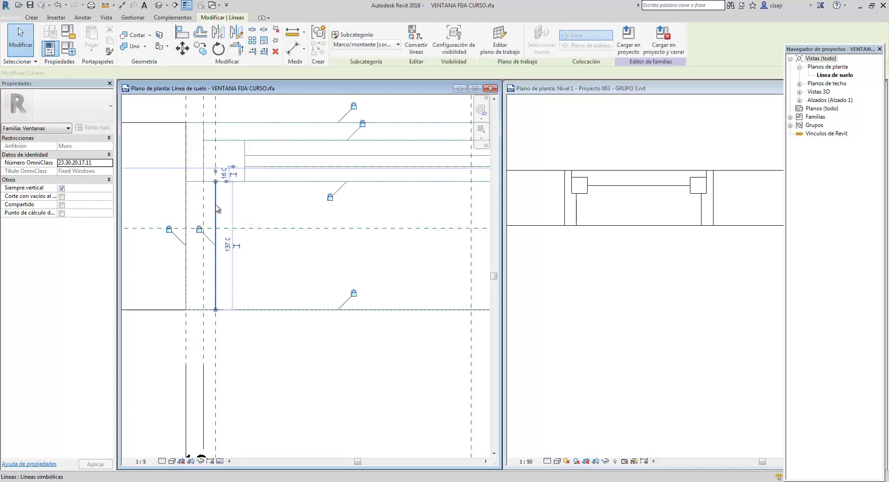
{"action": "key", "text": "Escape"}
{"action": "middle_click_drag", "start_coordinate": [279, 206], "coordinate": [240, 216]}
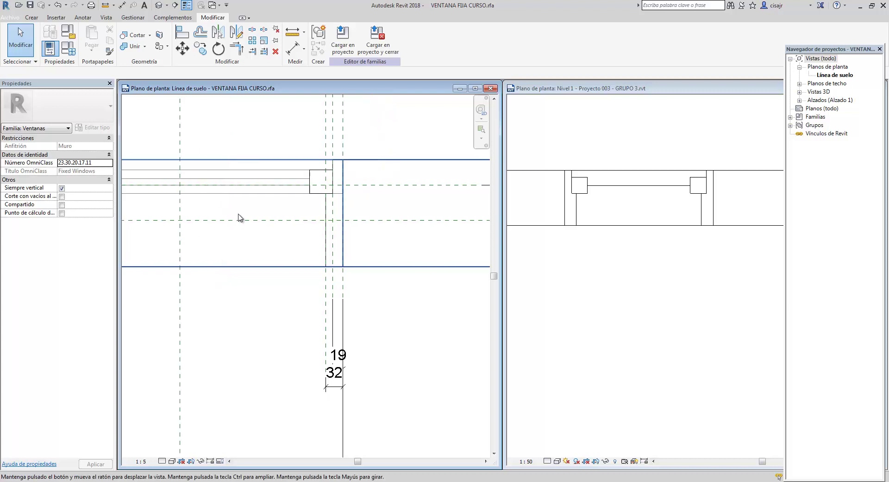
Delete the symbolic lines along the right frame section's upper edge, outer side, inner side and lower edge, plus the right jamb's inner line.
{"action": "left_click", "coordinate": [321, 173]}
{"action": "key", "text": "Escape"}
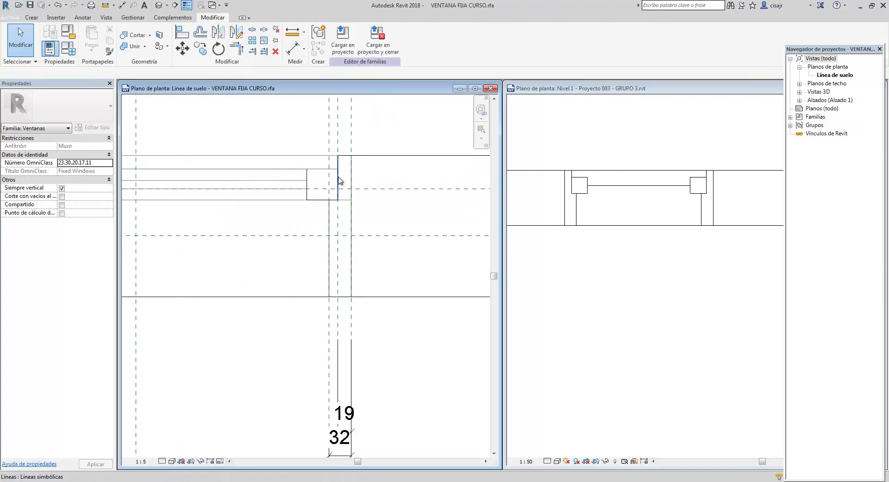
{"action": "left_click", "coordinate": [338, 180]}
{"action": "key", "text": "Escape"}
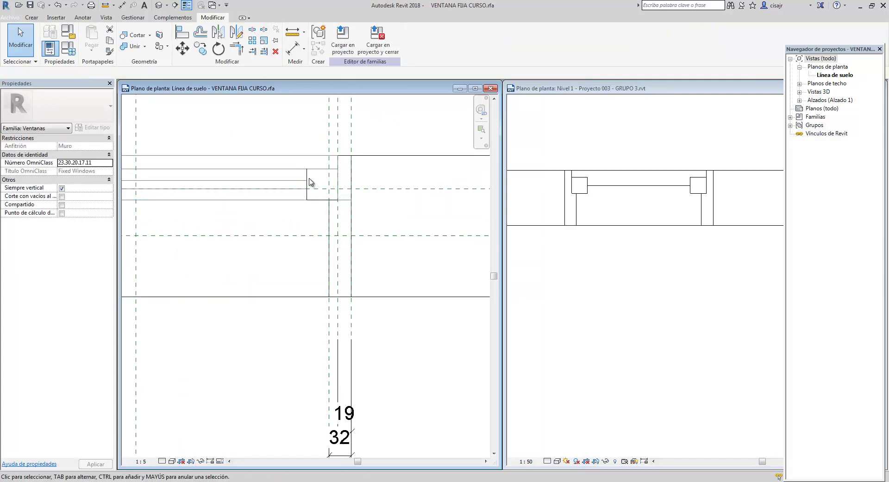
{"action": "left_click", "coordinate": [329, 220]}
{"action": "key", "text": "Escape"}
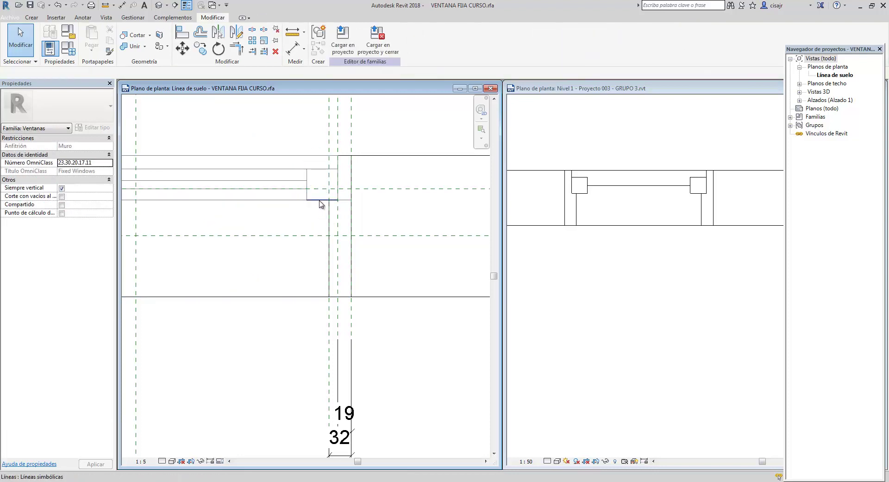
{"action": "left_click", "coordinate": [322, 200]}
{"action": "key", "text": "Escape"}
{"action": "left_click", "coordinate": [329, 216]}
{"action": "key", "text": "Escape"}
Examine the whole window opening in plan and check which elements remain along its lower wall face.
{"action": "middle_click_drag", "start_coordinate": [307, 259], "coordinate": [412, 229]}
{"action": "scroll", "coordinate": [377, 244], "scroll_direction": "down", "scroll_amount": 3}
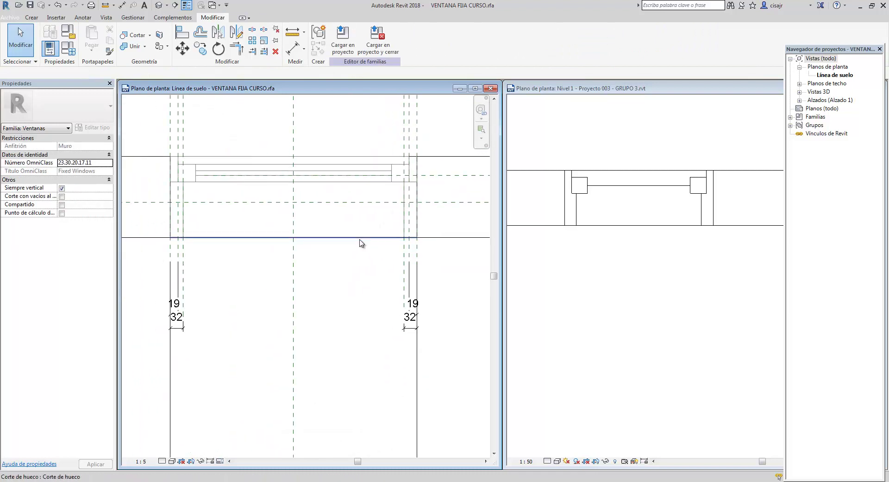
{"action": "scroll", "coordinate": [360, 241], "scroll_direction": "down", "scroll_amount": 2}
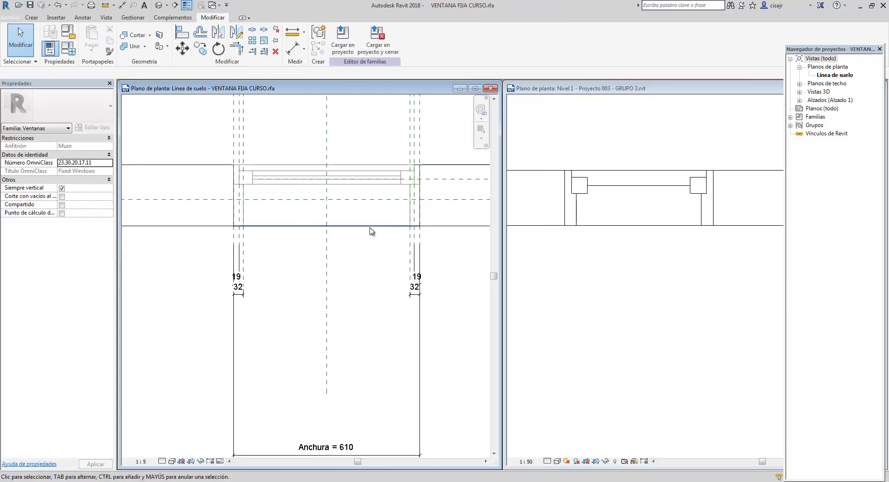
{"action": "middle_click_drag", "start_coordinate": [369, 230], "coordinate": [379, 233]}
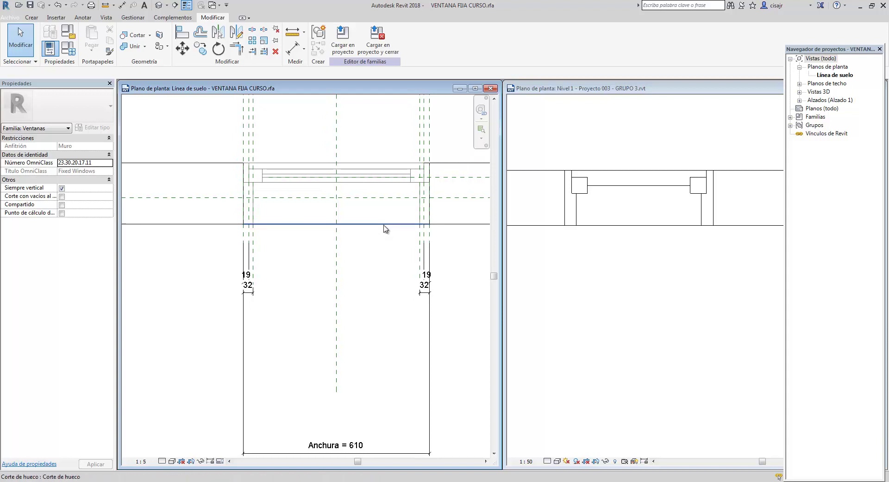
{"action": "left_click", "coordinate": [384, 227]}
{"action": "left_click", "coordinate": [370, 254]}
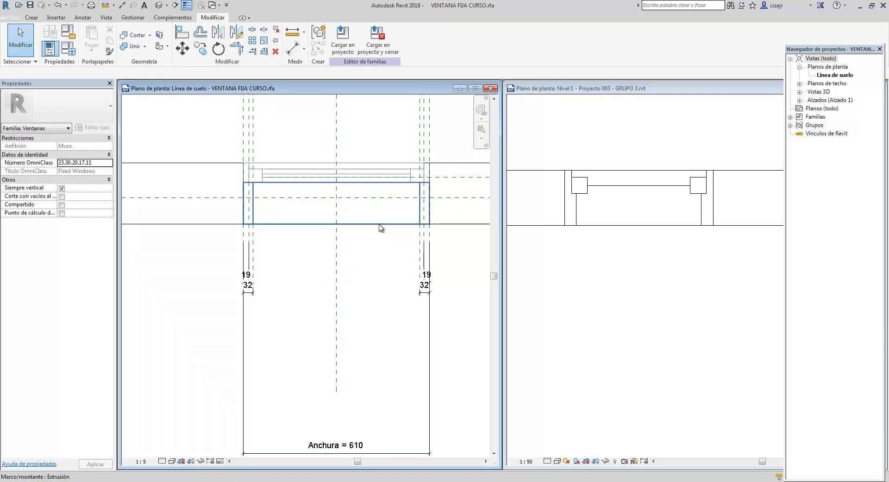
{"action": "key", "text": "Tab"}
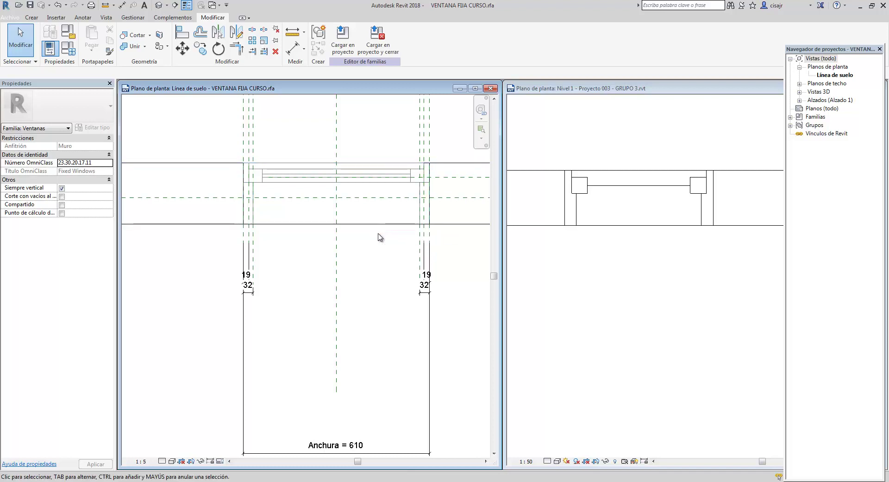
{"action": "middle_click_drag", "start_coordinate": [381, 234], "coordinate": [366, 250]}
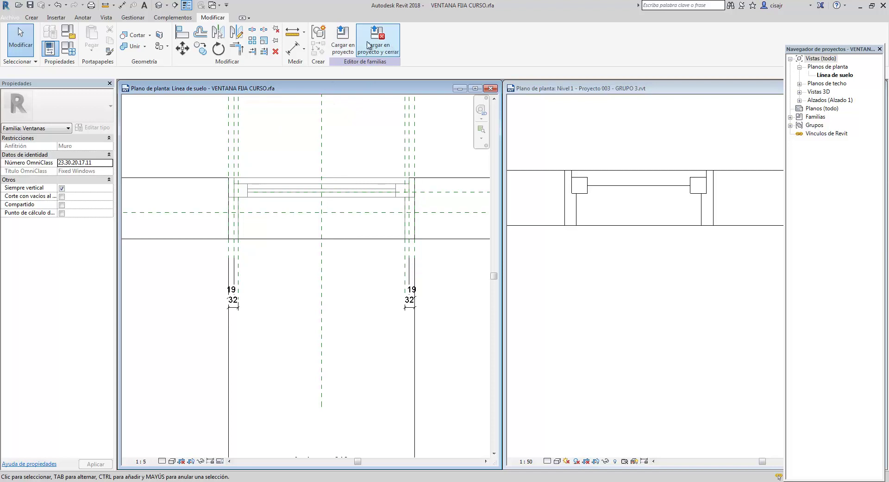
Load the edited window family into Proyecto 003, cancel its placement and select the M_Fijo window in the Nivel 1 plan.
{"action": "left_click", "coordinate": [344, 46]}
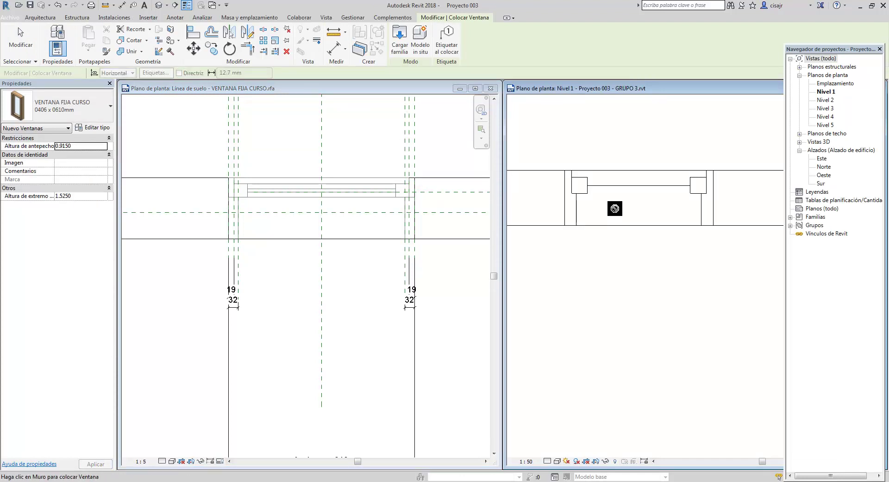
{"action": "key", "text": "Escape"}
{"action": "left_click", "coordinate": [625, 187]}
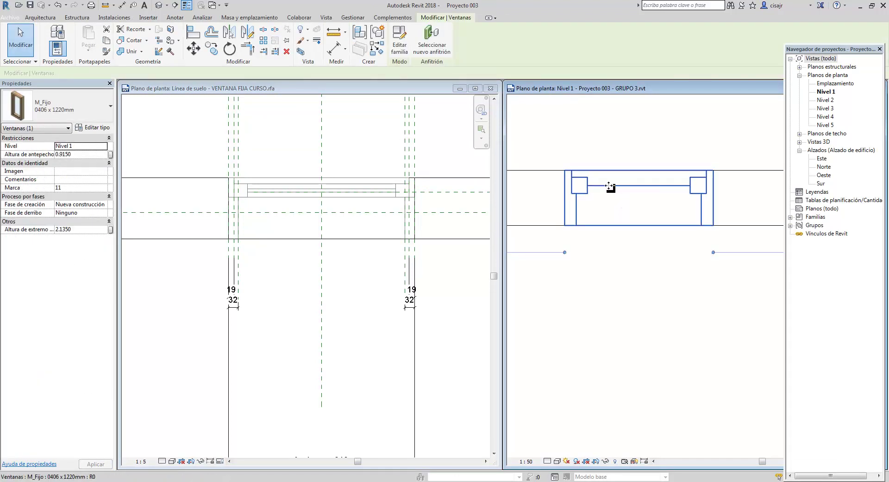
Change the selected window's type to VENTANA ALTA PARA CURSO 0915 x 1220mm.
{"action": "left_click", "coordinate": [60, 107]}
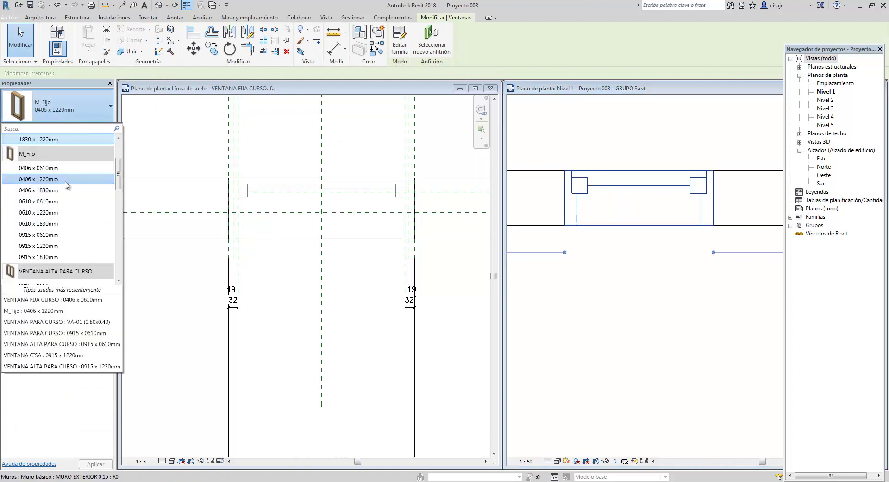
{"action": "scroll", "coordinate": [66, 183], "scroll_direction": "down", "scroll_amount": 2}
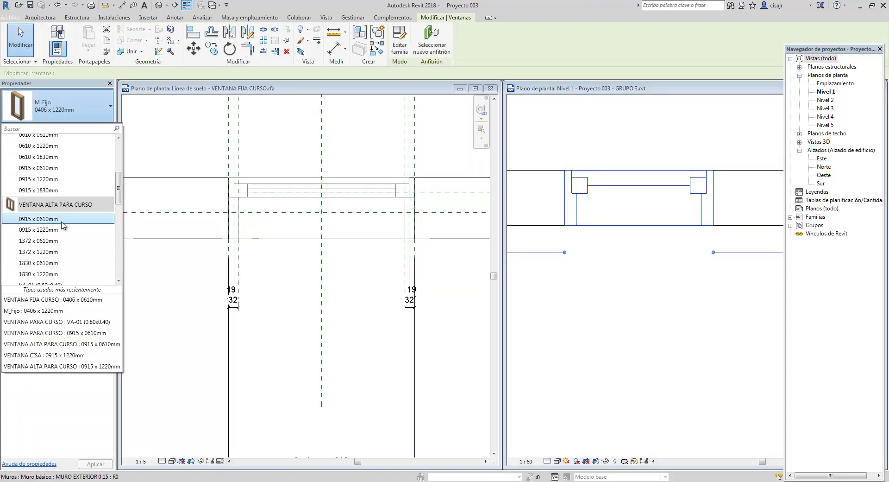
{"action": "scroll", "coordinate": [58, 252], "scroll_direction": "down", "scroll_amount": 1}
{"action": "scroll", "coordinate": [60, 252], "scroll_direction": "up", "scroll_amount": 1}
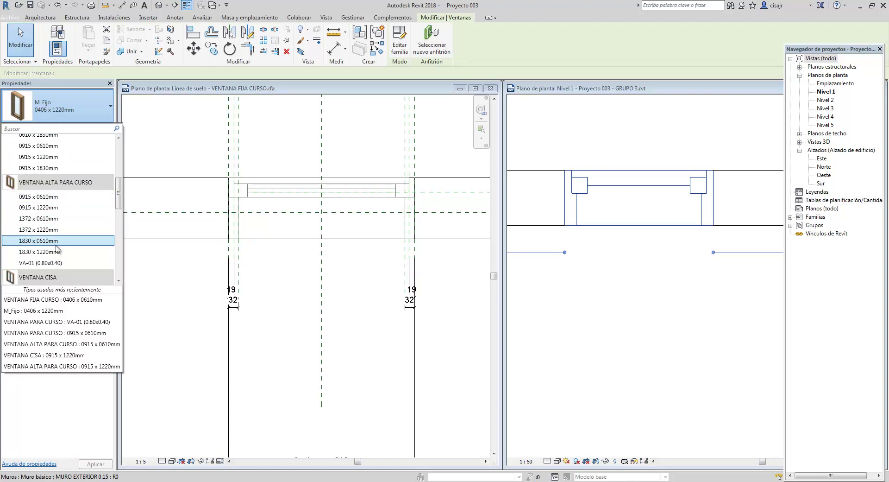
{"action": "left_click", "coordinate": [40, 209]}
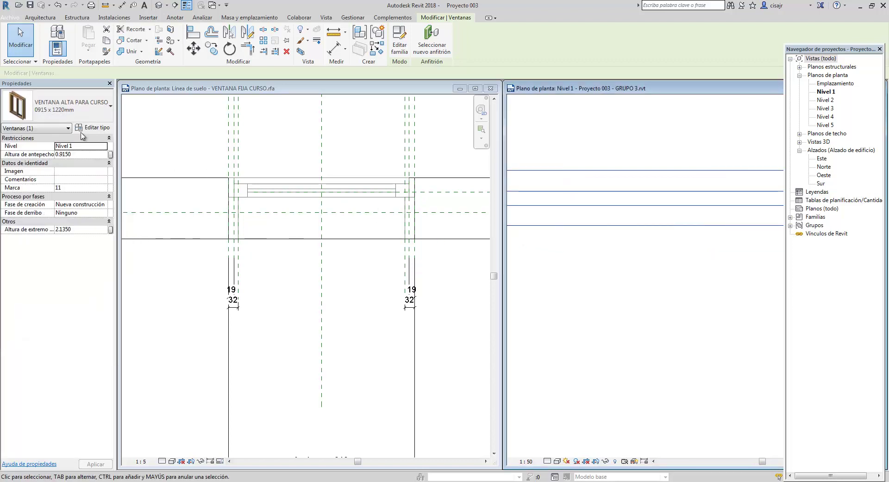
Change the selected window's type to VENTANA FIJA CURSO 0406 x 1220mm and inspect how it displays in the Nivel 1 plan.
{"action": "left_click", "coordinate": [69, 106]}
{"action": "scroll", "coordinate": [70, 218], "scroll_direction": "down", "scroll_amount": 2}
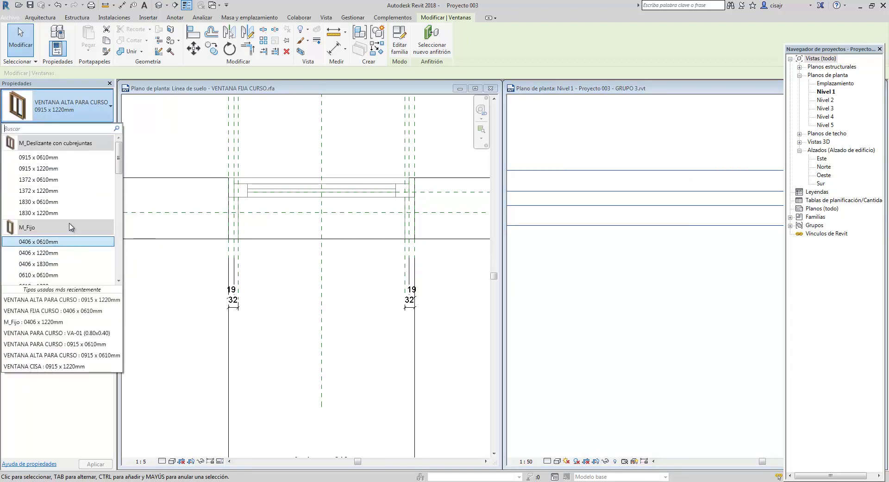
{"action": "scroll", "coordinate": [72, 222], "scroll_direction": "down", "scroll_amount": 5}
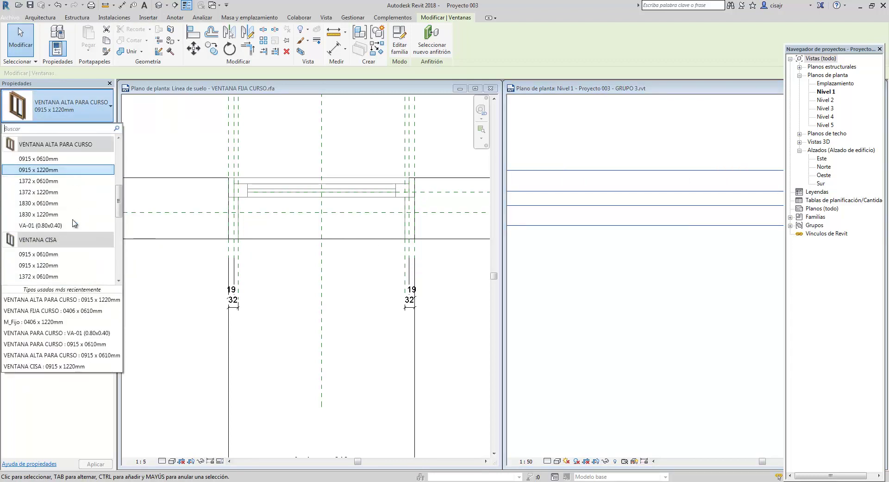
{"action": "scroll", "coordinate": [76, 219], "scroll_direction": "up", "scroll_amount": 2}
{"action": "scroll", "coordinate": [65, 194], "scroll_direction": "down", "scroll_amount": 5}
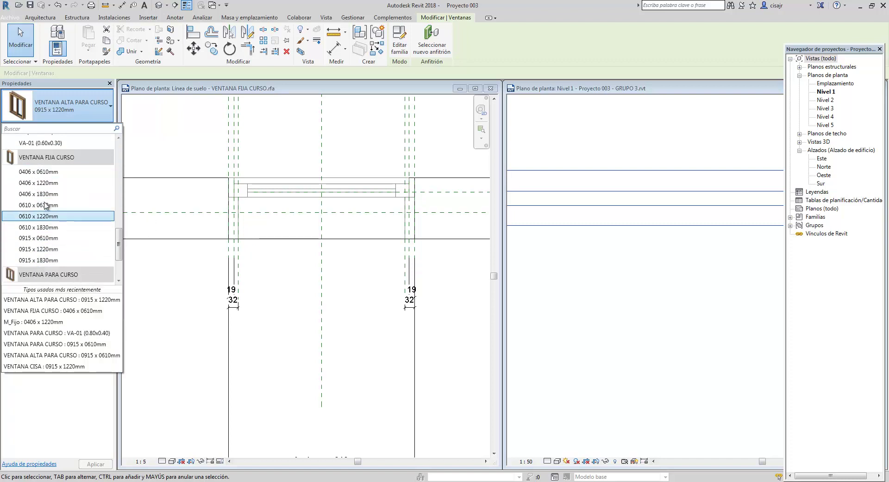
{"action": "left_click", "coordinate": [48, 183]}
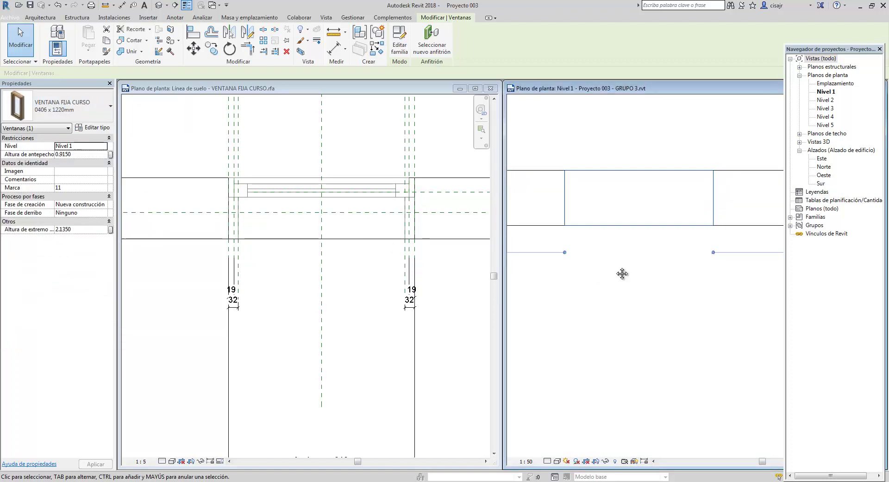
{"action": "scroll", "coordinate": [622, 274], "scroll_direction": "up", "scroll_amount": 2}
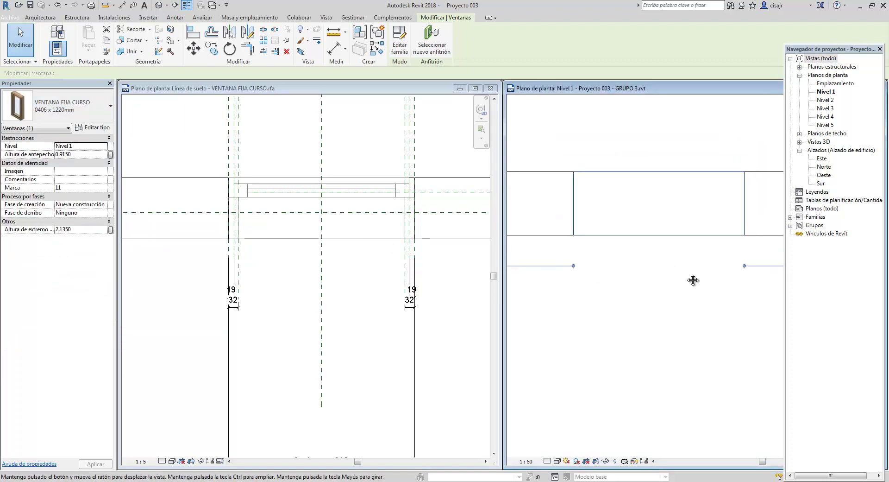
{"action": "left_click", "coordinate": [691, 271]}
{"action": "scroll", "coordinate": [588, 239], "scroll_direction": "down", "scroll_amount": 1}
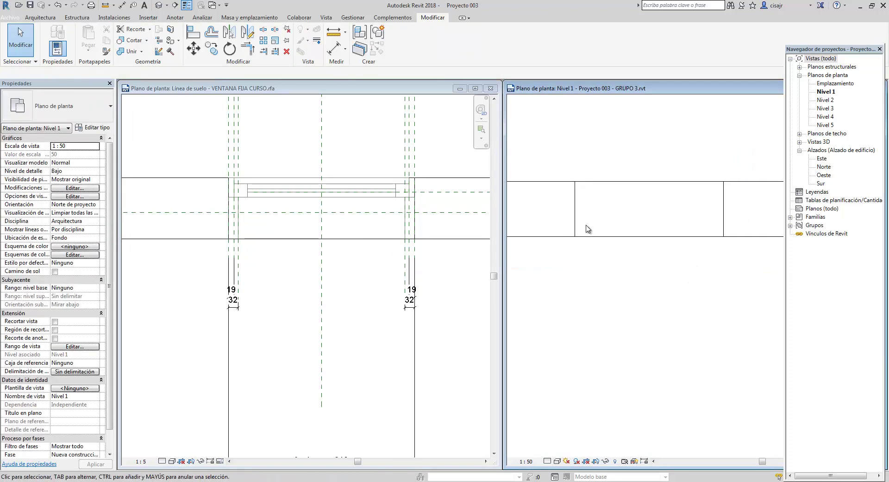
{"action": "left_click", "coordinate": [618, 185]}
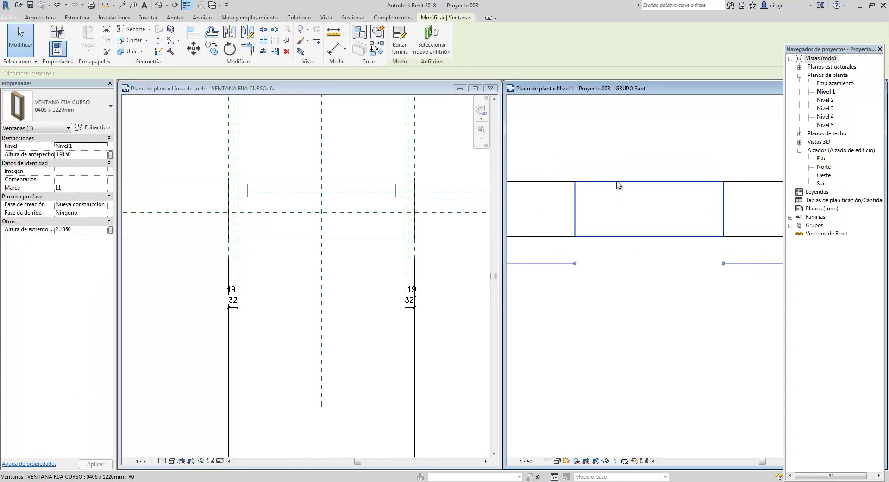
{"action": "left_click", "coordinate": [541, 201]}
Return to the family's Línea de suelo plan and turn off the thin lines display.
{"action": "left_click", "coordinate": [343, 202]}
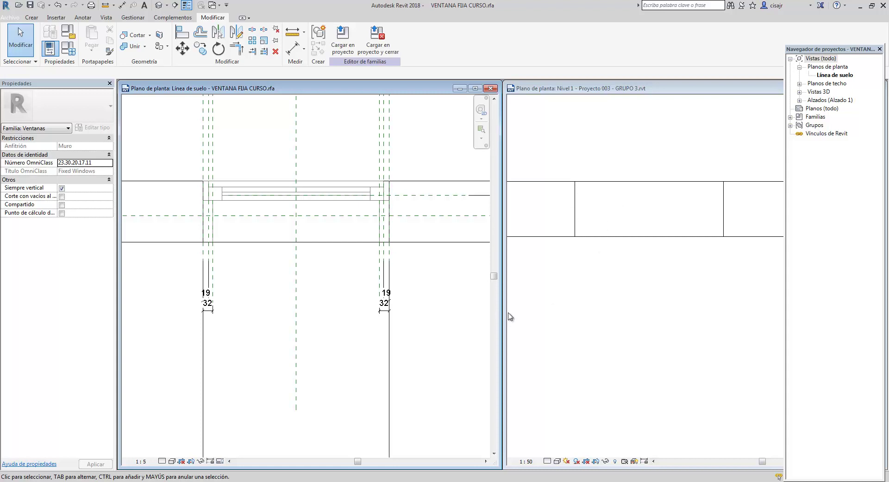
{"action": "left_click", "coordinate": [191, 8]}
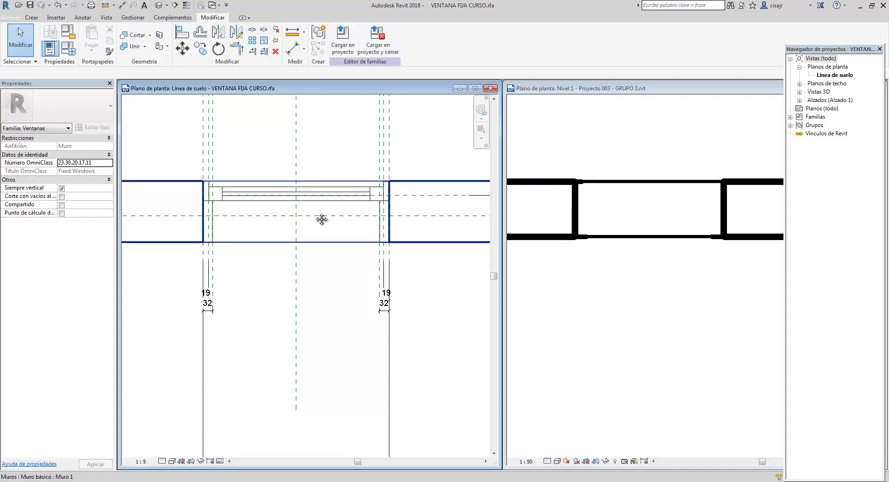
{"action": "middle_click_drag", "start_coordinate": [322, 219], "coordinate": [316, 218]}
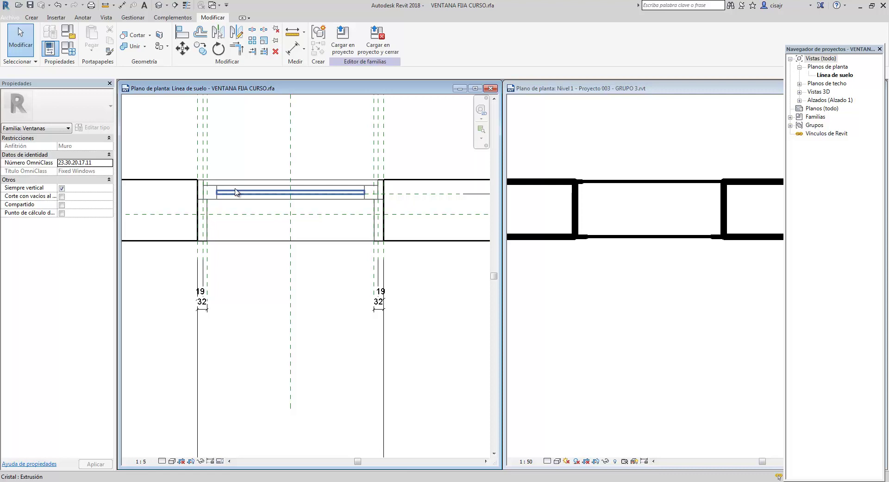
Review the element visibility settings of the Marco/montante frame extrusion around the glass without changing them.
{"action": "left_click", "coordinate": [264, 204]}
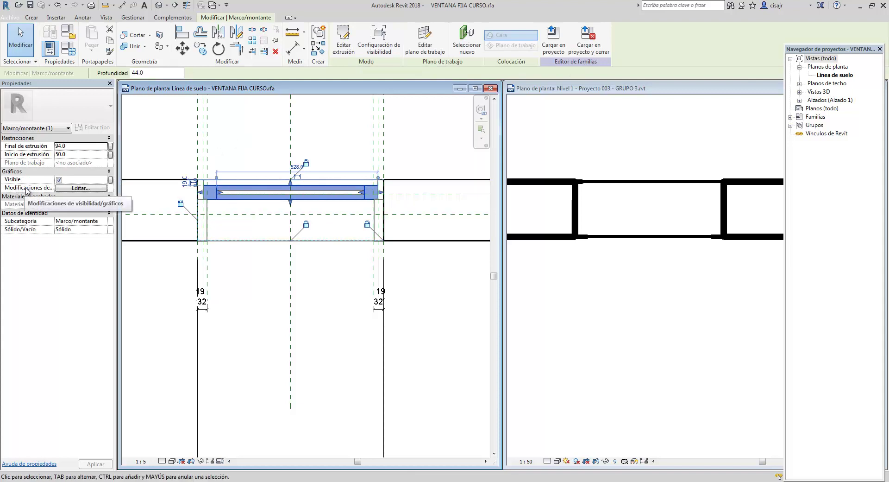
{"action": "left_click", "coordinate": [56, 188]}
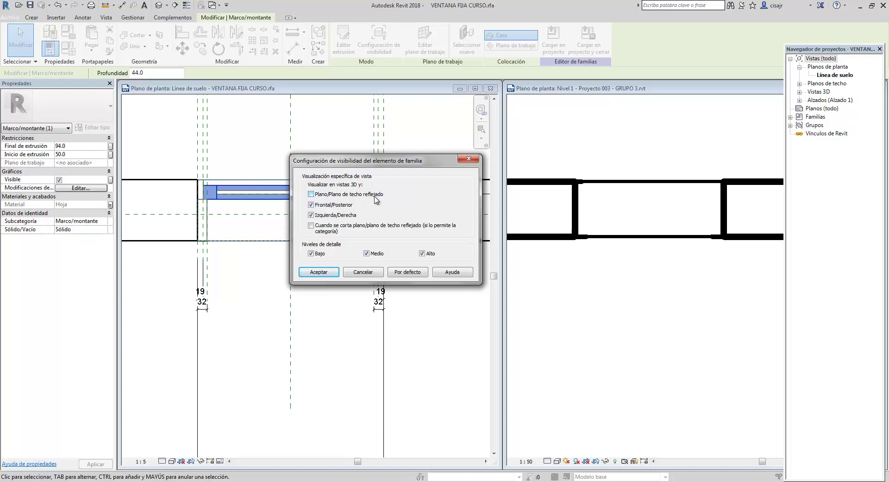
{"action": "left_click", "coordinate": [470, 160]}
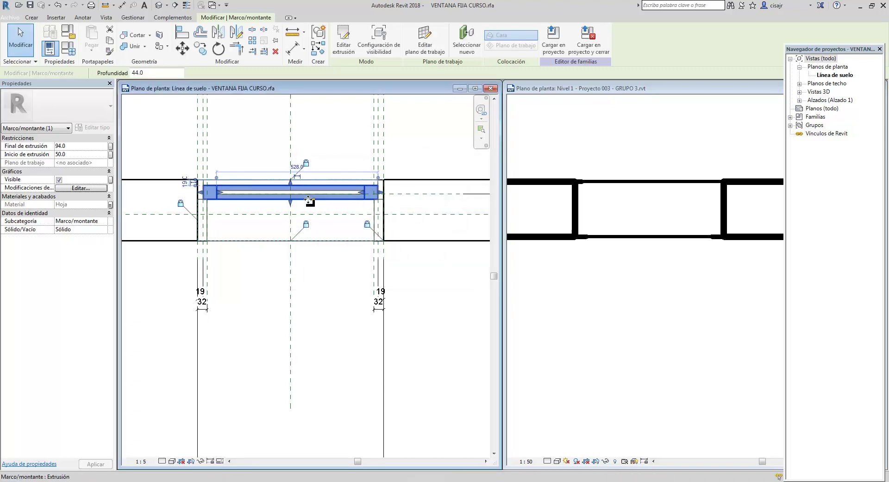
{"action": "key", "text": "Escape"}
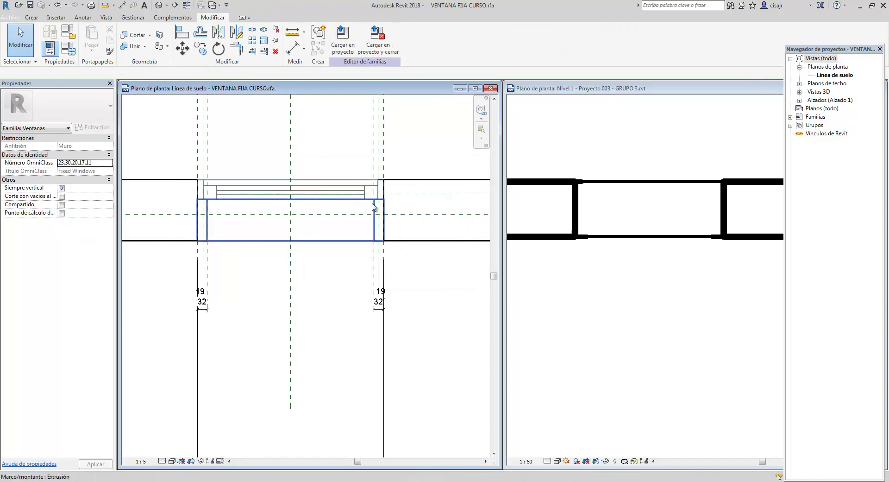
{"action": "middle_click_drag", "start_coordinate": [293, 223], "coordinate": [281, 217]}
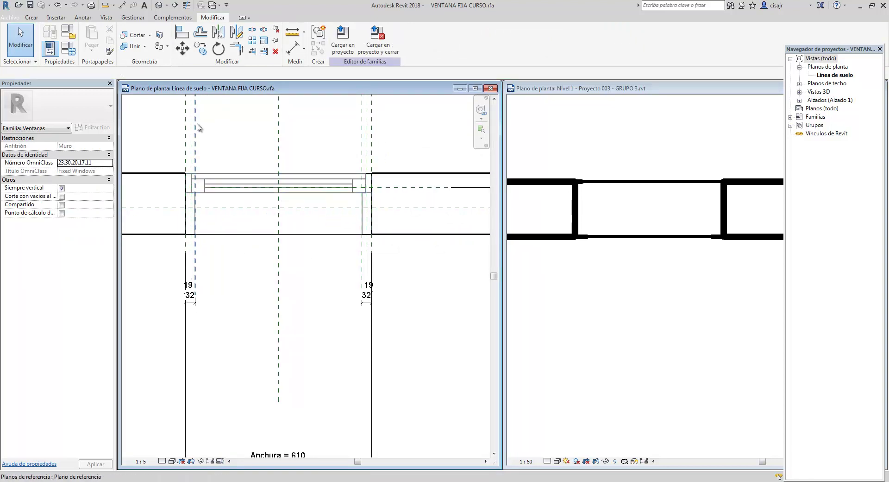
Start placing symbolic lines in the window family's Línea de suelo plan.
{"action": "left_click", "coordinate": [107, 18]}
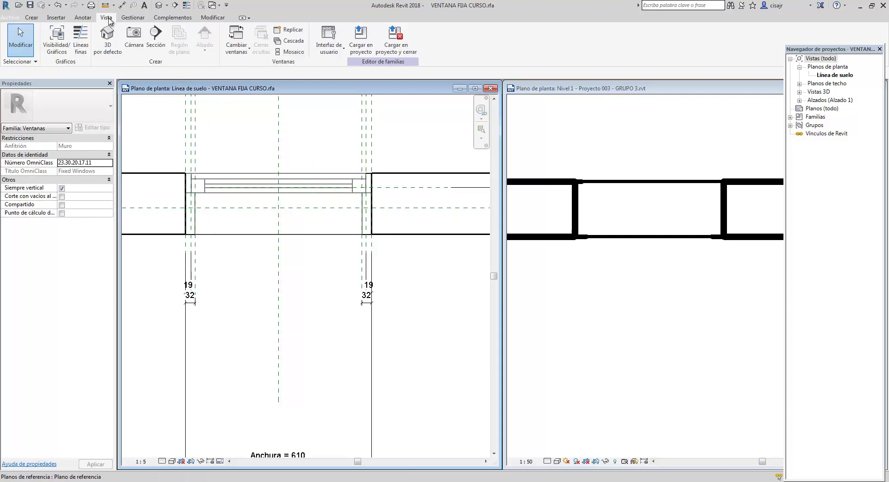
{"action": "left_click", "coordinate": [84, 18]}
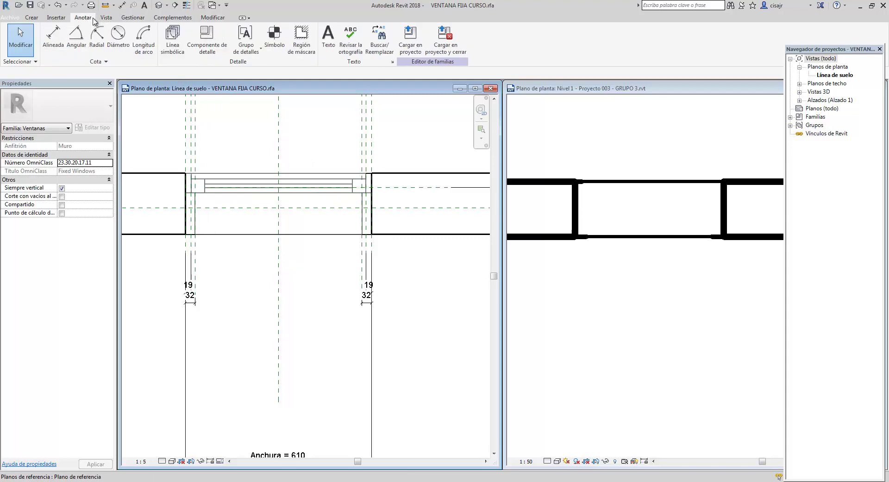
{"action": "left_click", "coordinate": [178, 50]}
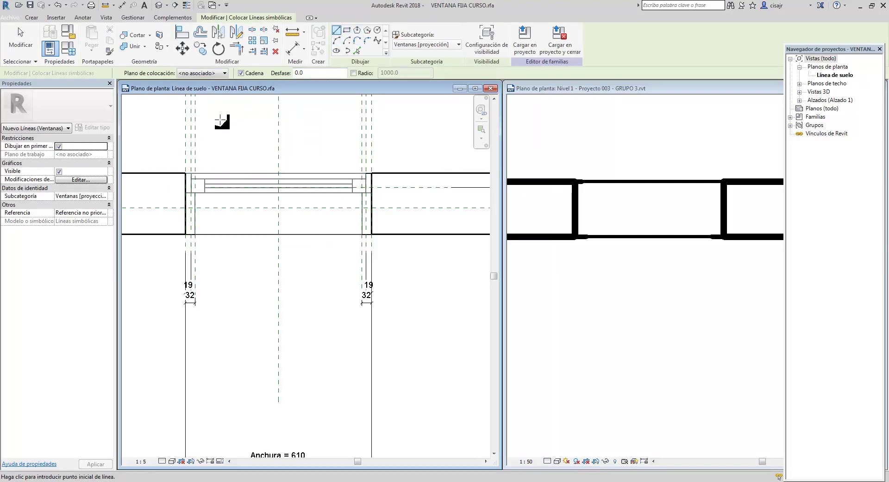
{"action": "left_click", "coordinate": [347, 31]}
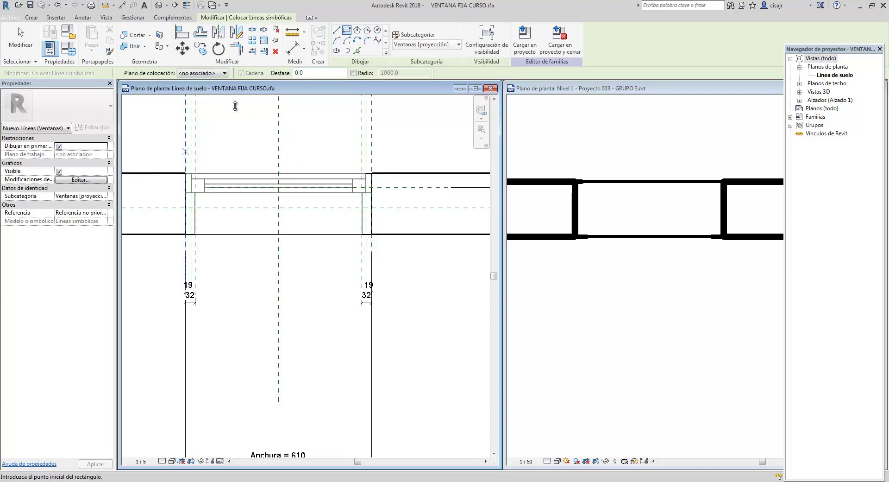
{"action": "left_click", "coordinate": [194, 183]}
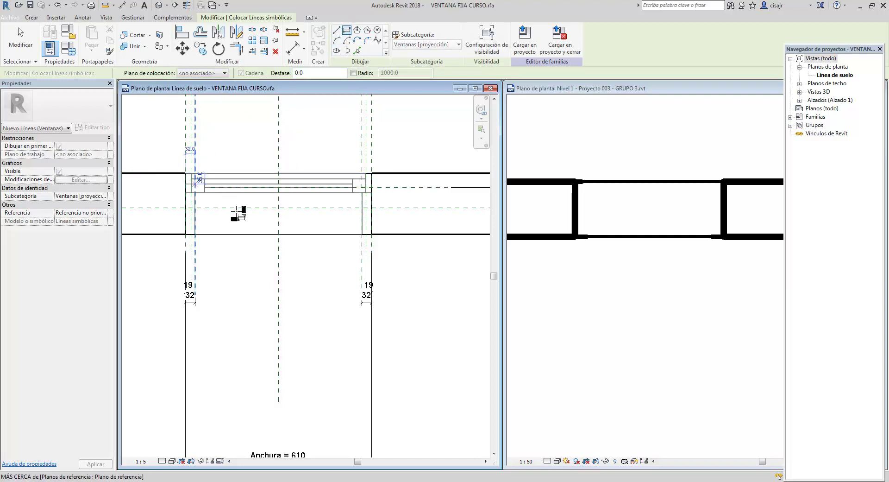
{"action": "left_click", "coordinate": [372, 233]}
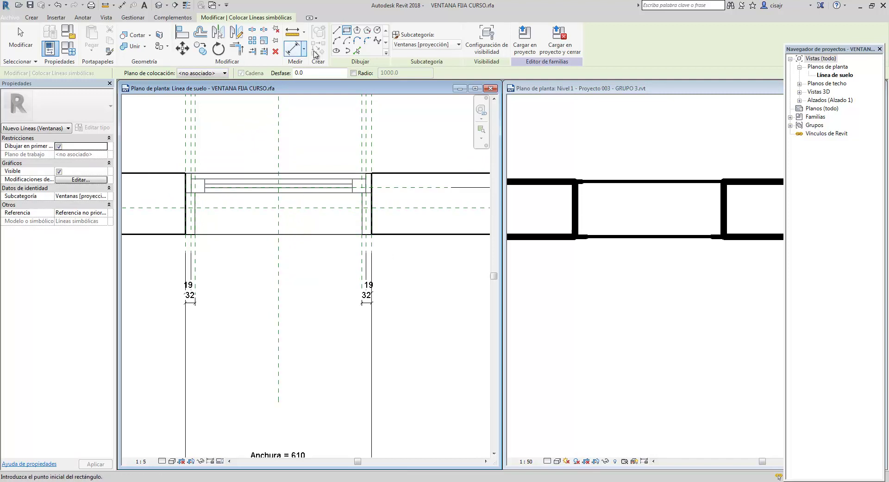
Draw a horizontal symbolic line 610 mm long between the opening's two sides, midway through the wall's thickness.
{"action": "left_click", "coordinate": [337, 30]}
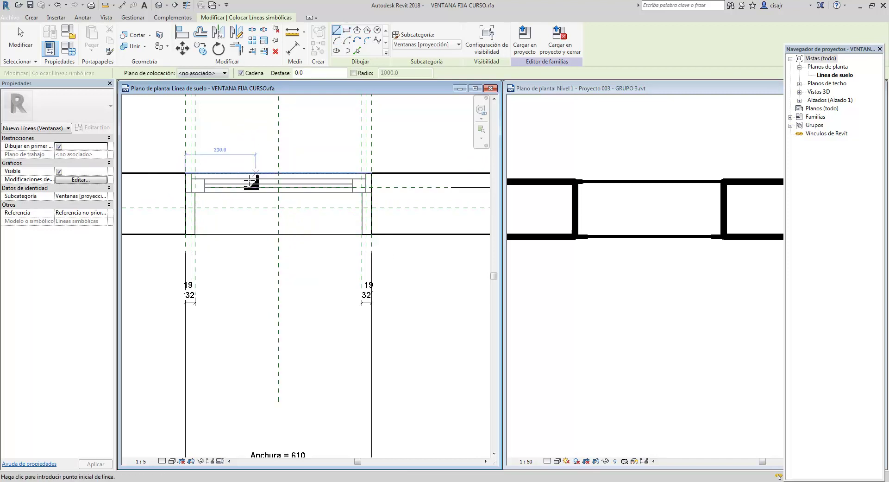
{"action": "left_click", "coordinate": [186, 202]}
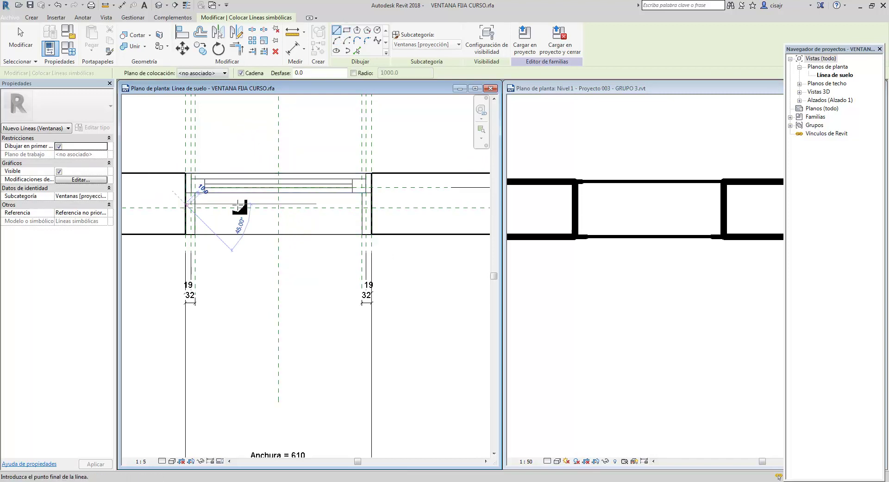
{"action": "left_click", "coordinate": [372, 203]}
{"action": "key", "text": "Escape"}
{"action": "key", "text": "Escape"}
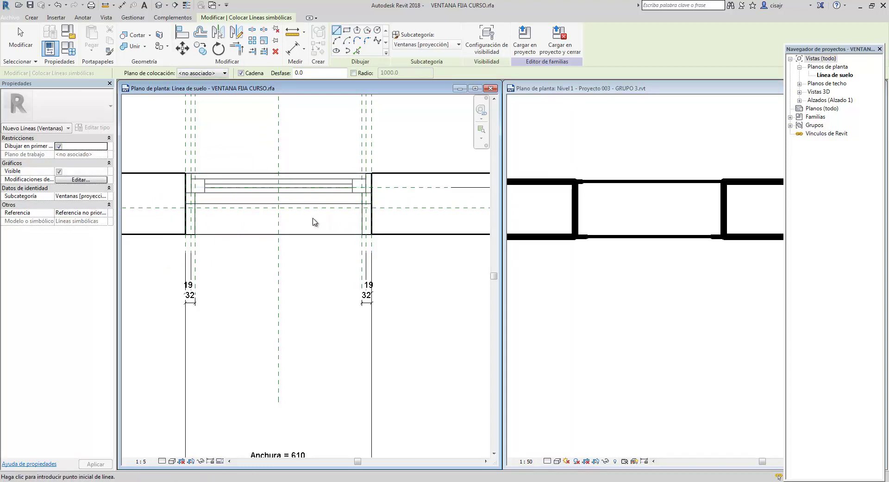
Copy the horizontal symbolic line 20 mm upward, toward the window frame.
{"action": "scroll", "coordinate": [317, 206], "scroll_direction": "up", "scroll_amount": 2}
{"action": "scroll", "coordinate": [341, 202], "scroll_direction": "up", "scroll_amount": 3}
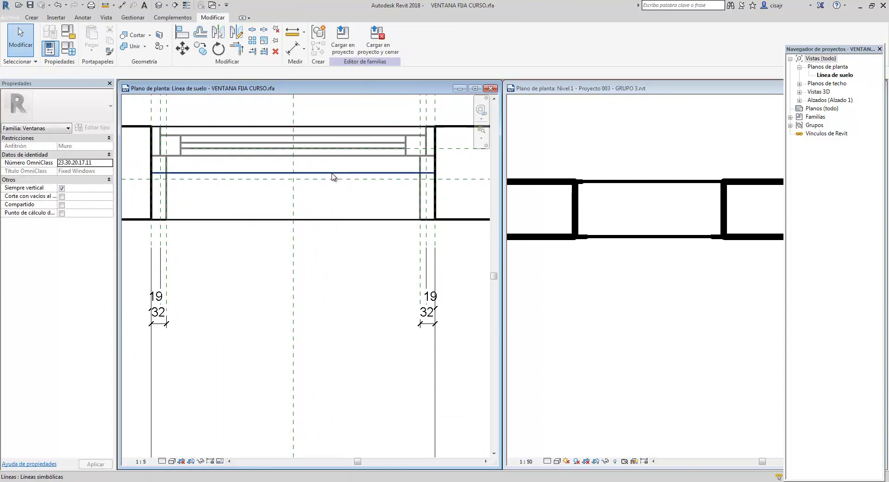
{"action": "left_click", "coordinate": [254, 174]}
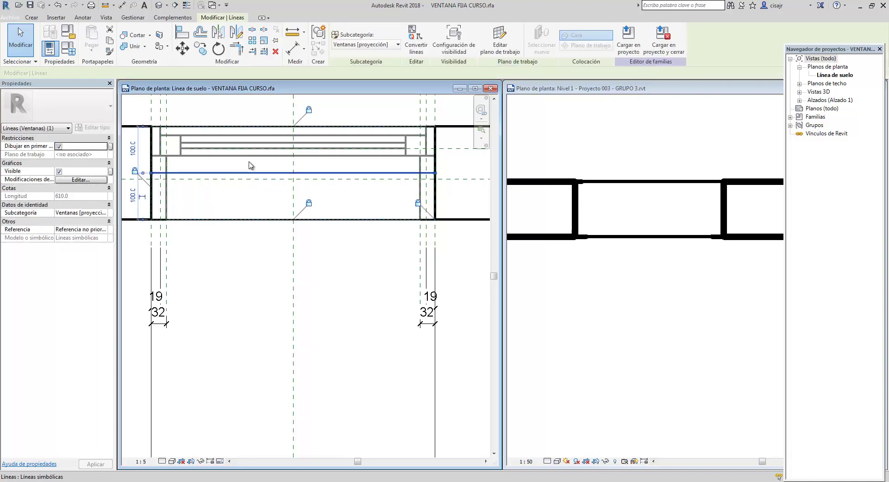
{"action": "left_click", "coordinate": [201, 48]}
{"action": "left_click", "coordinate": [343, 257]}
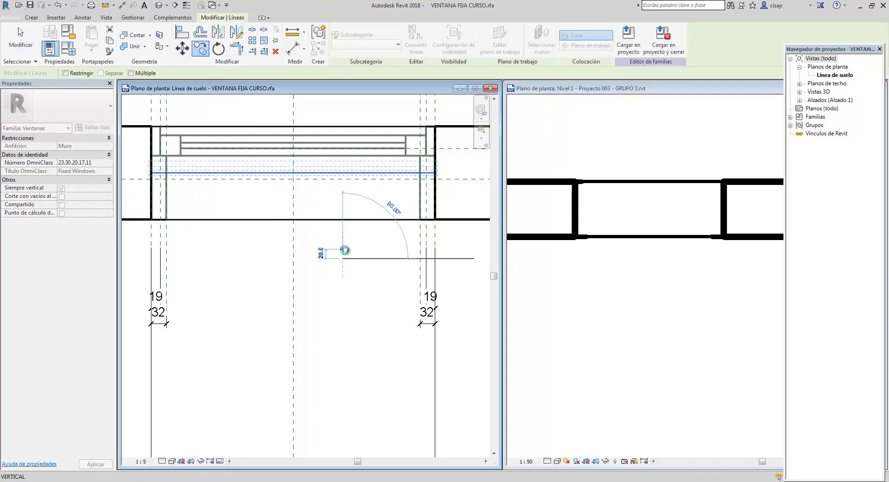
{"action": "left_click", "coordinate": [344, 250]}
Copy the original symbolic line 20 mm downward and delete the original in the middle.
{"action": "left_click", "coordinate": [325, 174]}
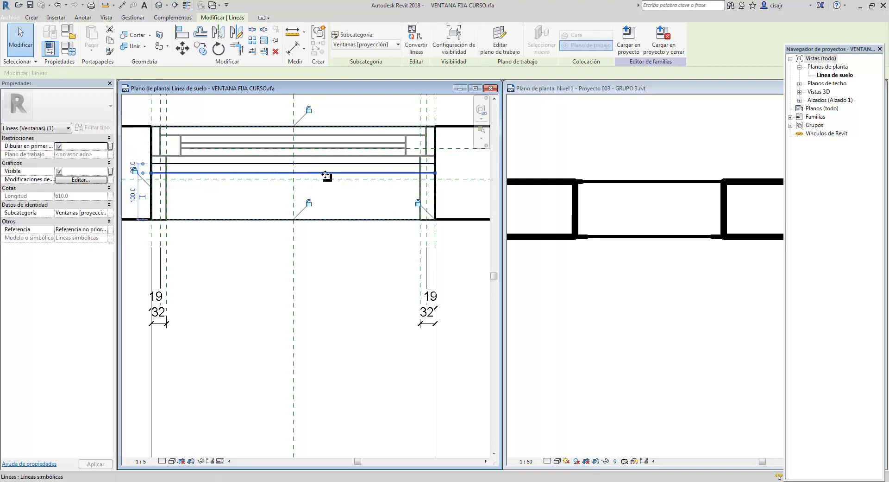
{"action": "left_click", "coordinate": [201, 49]}
{"action": "left_click", "coordinate": [326, 235]}
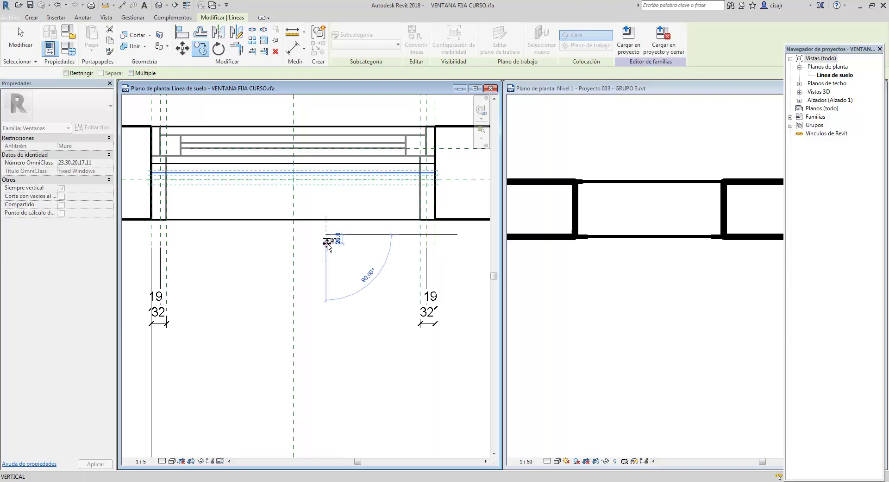
{"action": "key", "text": "Escape"}
{"action": "key", "text": "Escape"}
{"action": "left_click", "coordinate": [347, 183]}
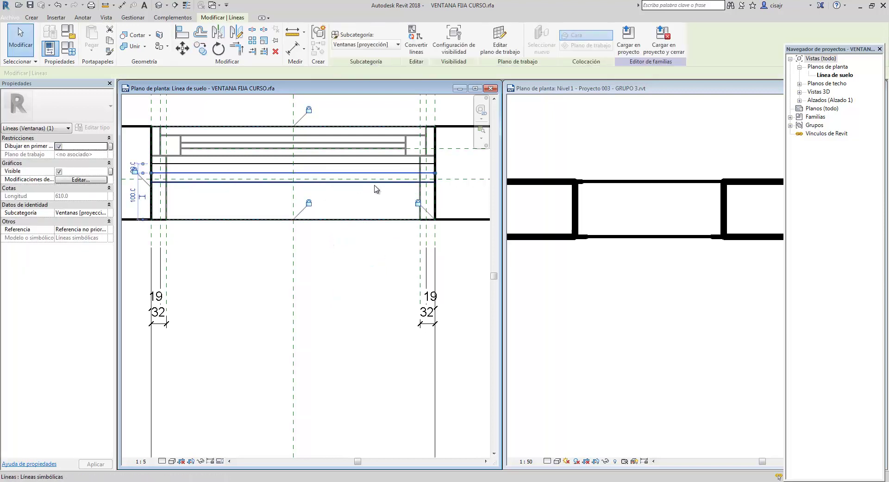
{"action": "key", "text": "Delete"}
{"action": "mouse_move", "coordinate": [347, 195]}
{"action": "middle_mouse_down"}
{"action": "mouse_move", "coordinate": [349, 178]}
{"action": "mouse_move", "coordinate": [311, 177]}
{"action": "mouse_move", "coordinate": [323, 196]}
{"action": "middle_mouse_up"}
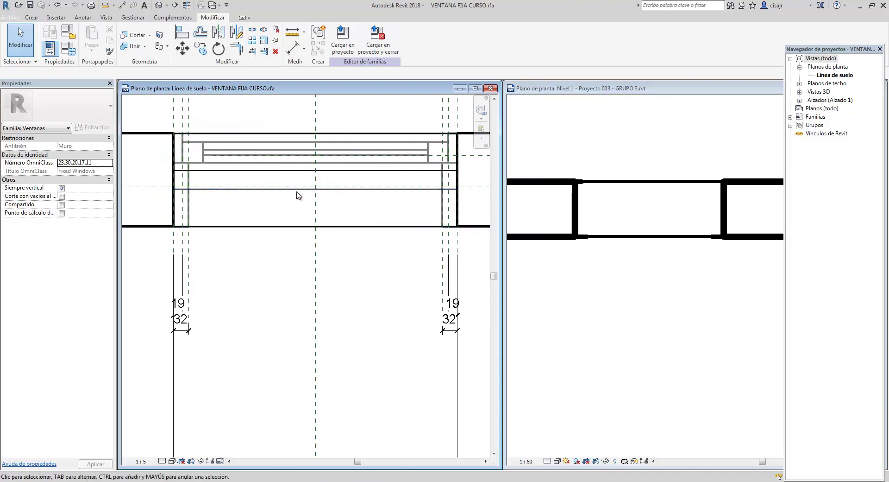
Select both copied symbolic lines and review their element visibility settings without changing them.
{"action": "left_click", "coordinate": [334, 192]}
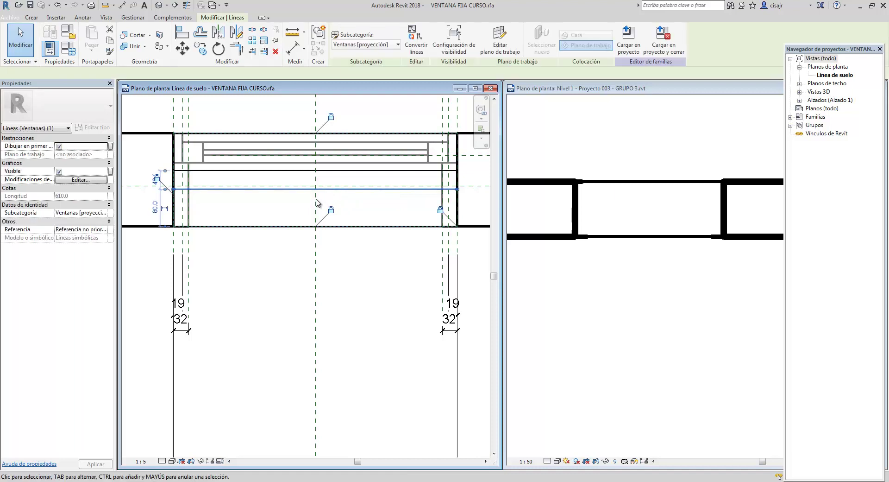
{"action": "left_click", "coordinate": [341, 171], "text": "ctrl"}
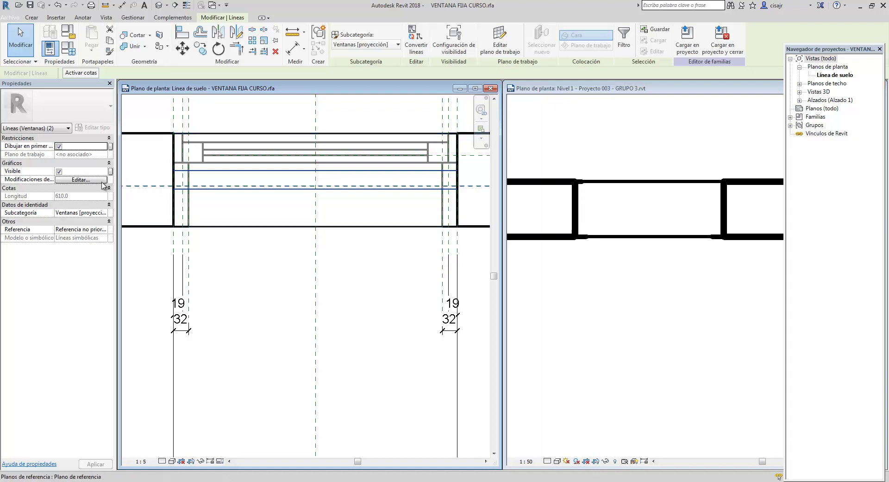
{"action": "left_click", "coordinate": [71, 180]}
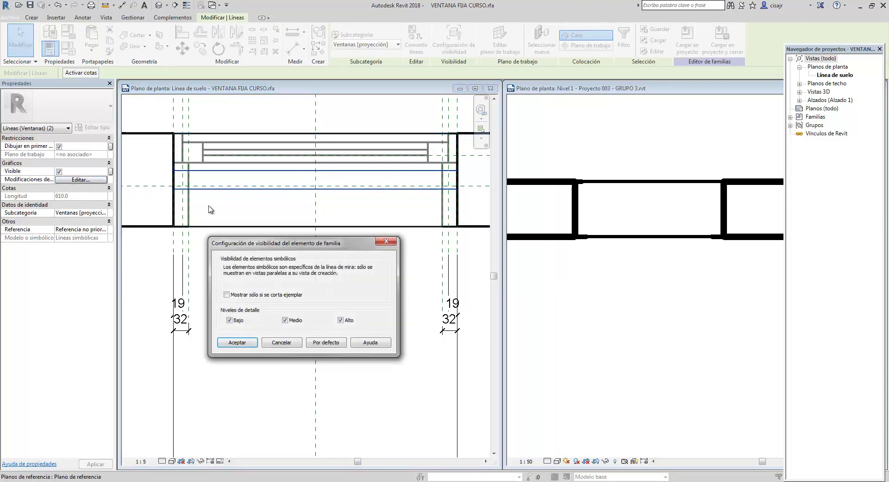
{"action": "left_click_drag", "start_coordinate": [273, 243], "coordinate": [309, 243]}
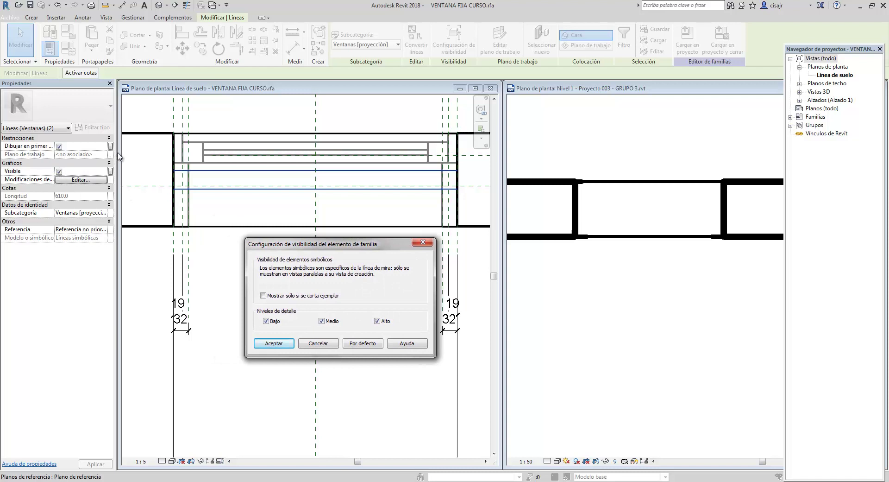
{"action": "left_click", "coordinate": [430, 243]}
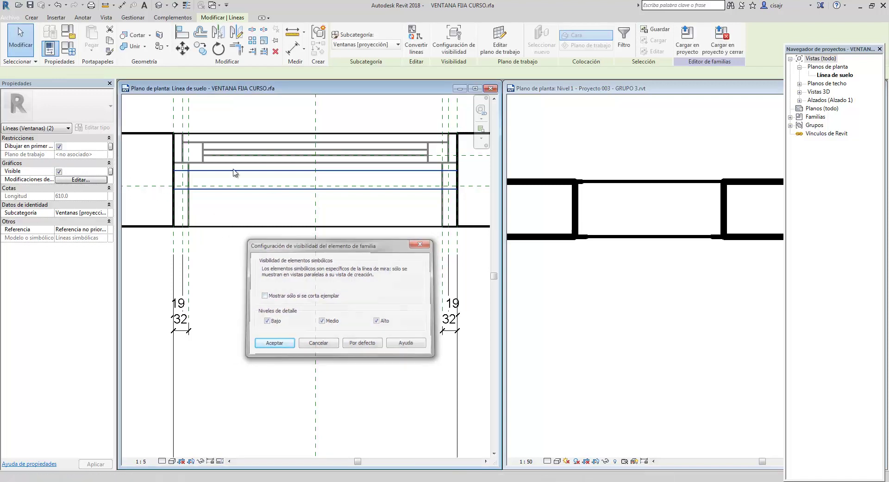
Restrict the two symbolic lines' visibility to the Bajo detail level by disabling Medio and Alto.
{"action": "left_click_drag", "start_coordinate": [118, 139], "coordinate": [141, 138]}
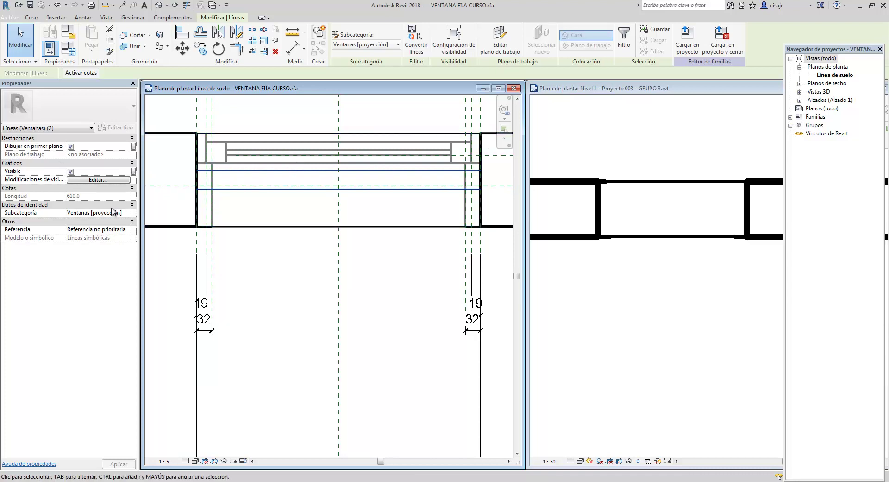
{"action": "left_click", "coordinate": [116, 180]}
{"action": "left_click_drag", "start_coordinate": [308, 244], "coordinate": [302, 245]}
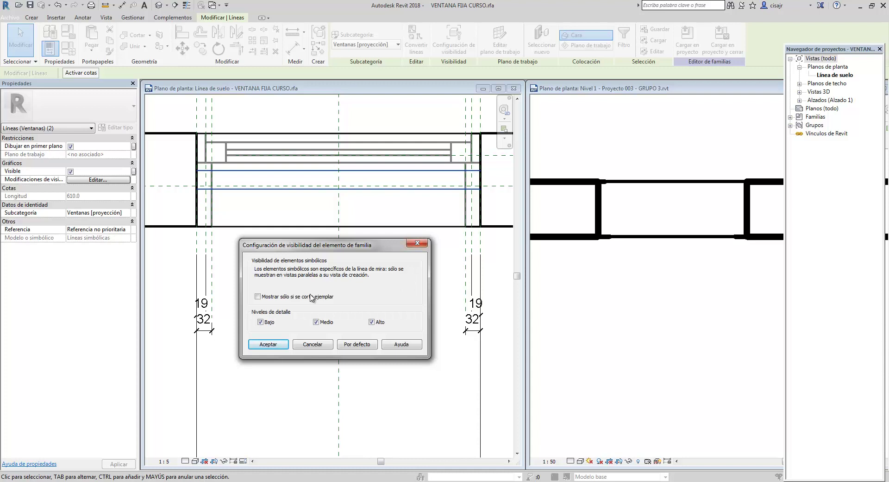
{"action": "left_click", "coordinate": [372, 323]}
{"action": "left_click", "coordinate": [279, 347]}
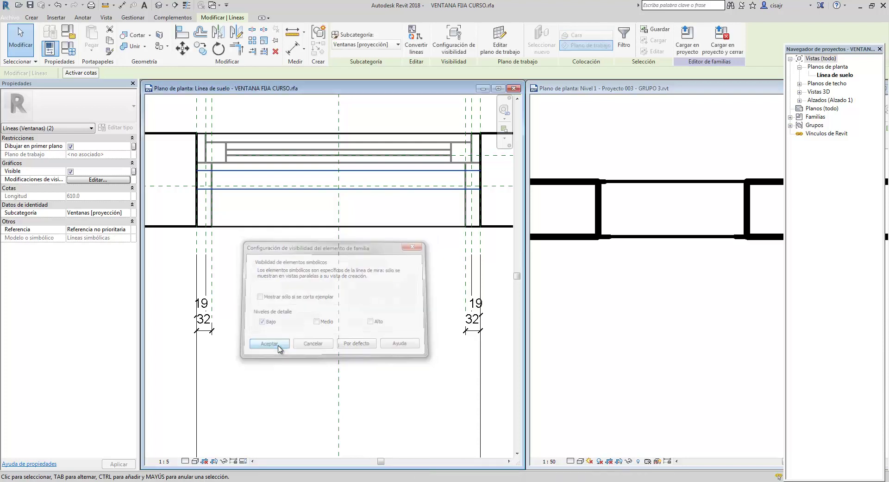
{"action": "left_click", "coordinate": [369, 278]}
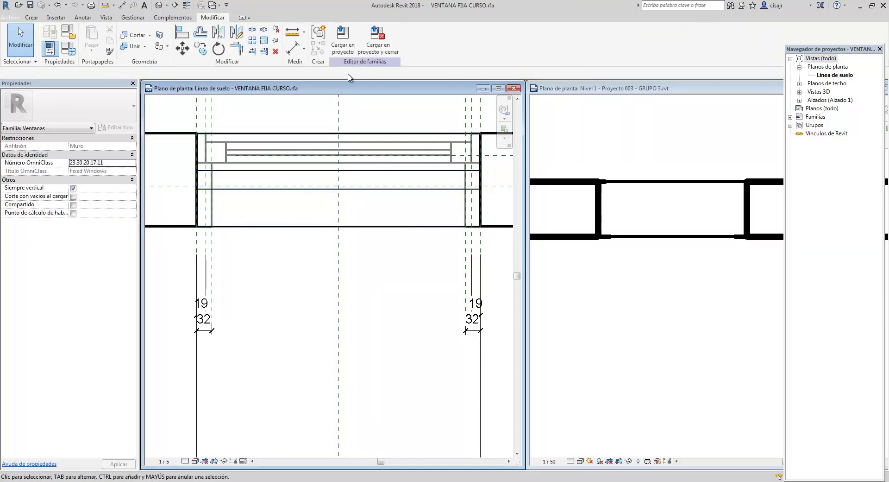
Load the family into Proyecto 003, overwriting the existing version and its parameter values.
{"action": "left_click", "coordinate": [349, 54]}
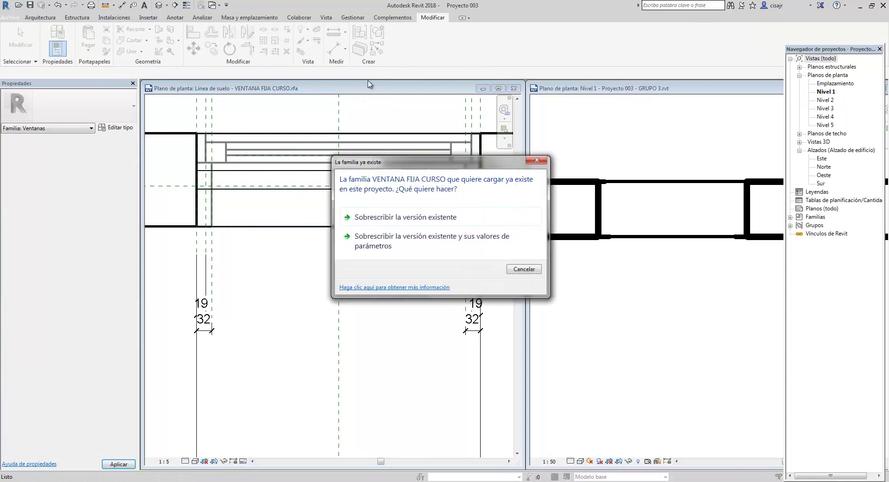
{"action": "left_click", "coordinate": [437, 240]}
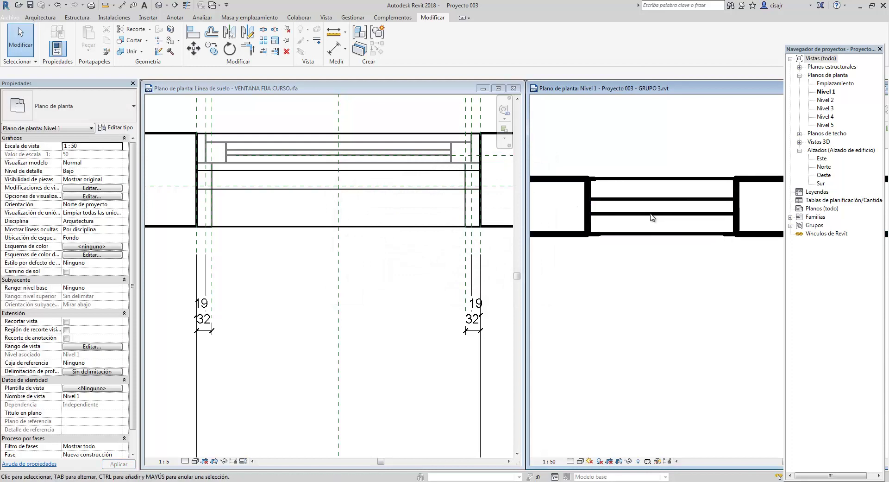
Examine how the reloaded window's symbolic lines display in the Nivel 1 plan.
{"action": "middle_click_drag", "start_coordinate": [664, 216], "coordinate": [651, 176]}
{"action": "scroll", "coordinate": [650, 176], "scroll_direction": "up", "scroll_amount": 1}
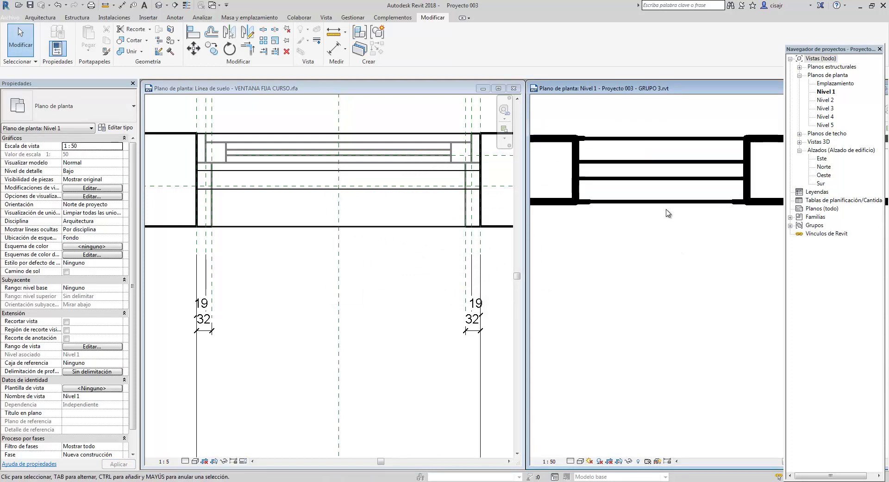
{"action": "scroll", "coordinate": [630, 199], "scroll_direction": "down", "scroll_amount": 2}
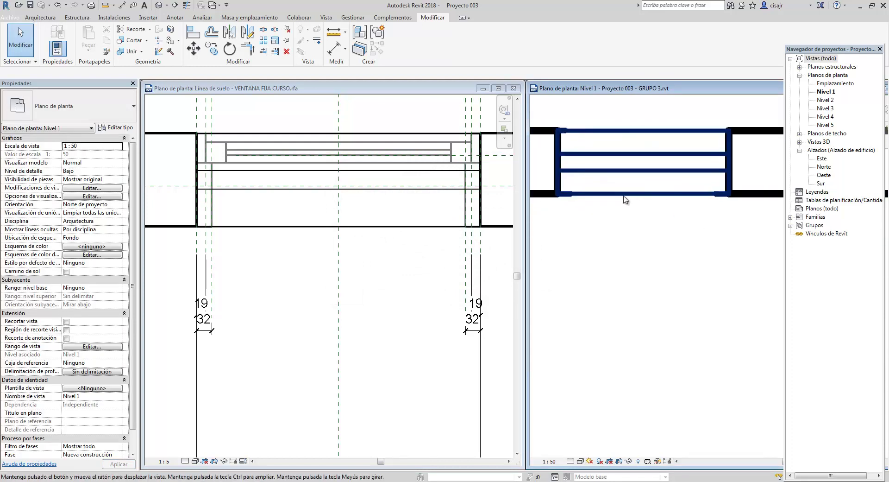
{"action": "middle_click_drag", "start_coordinate": [628, 221], "coordinate": [621, 222]}
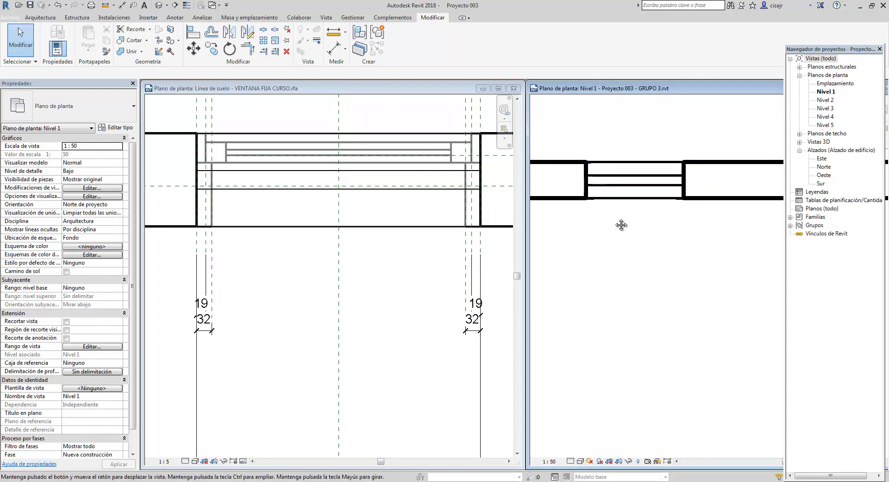
{"action": "left_click", "coordinate": [651, 189]}
{"action": "left_click", "coordinate": [654, 238]}
{"action": "scroll", "coordinate": [616, 187], "scroll_direction": "up", "scroll_amount": 1}
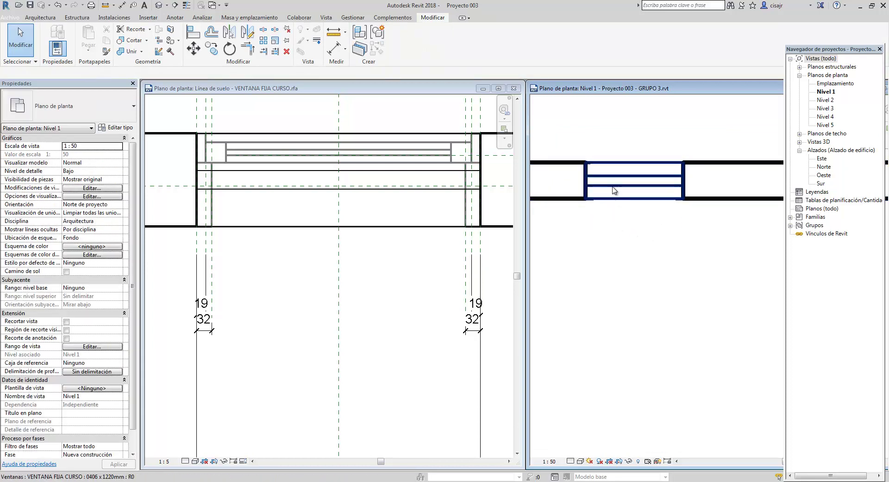
{"action": "scroll", "coordinate": [648, 173], "scroll_direction": "up", "scroll_amount": 2}
{"action": "scroll", "coordinate": [671, 162], "scroll_direction": "down", "scroll_amount": 1}
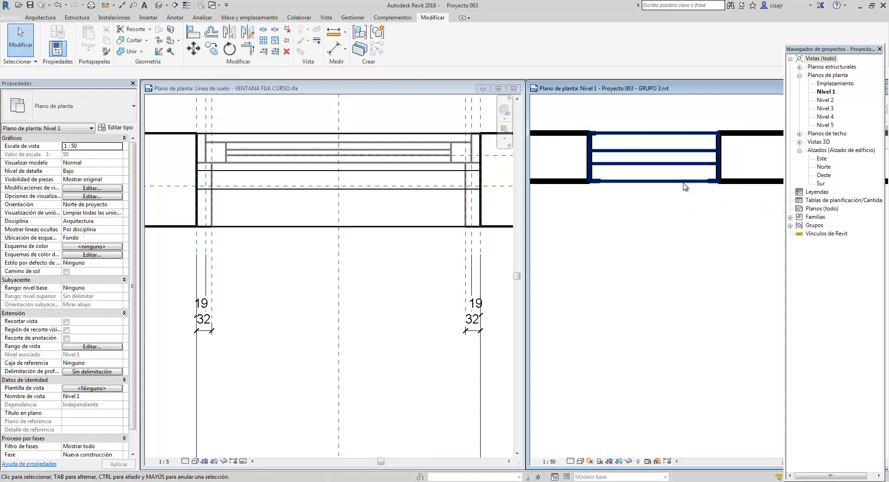
{"action": "scroll", "coordinate": [596, 176], "scroll_direction": "up", "scroll_amount": 2}
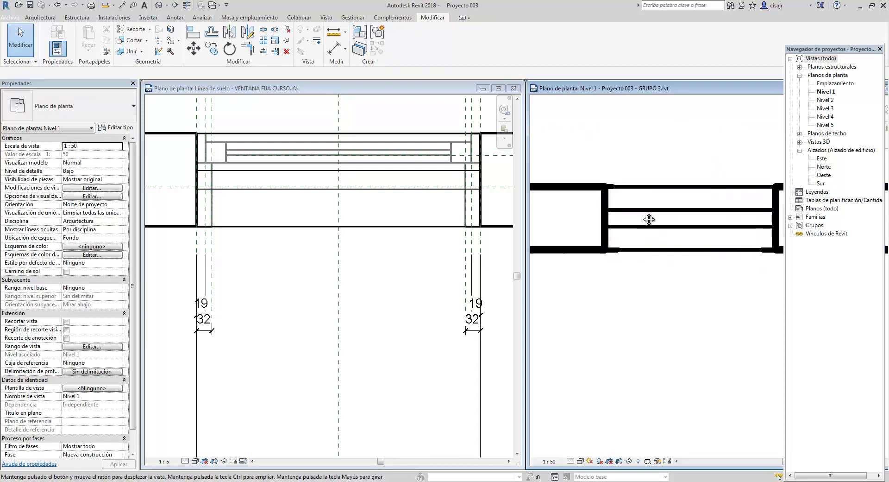
Set the Nivel 1 plan's detail level to Medio.
{"action": "left_click", "coordinate": [571, 461]}
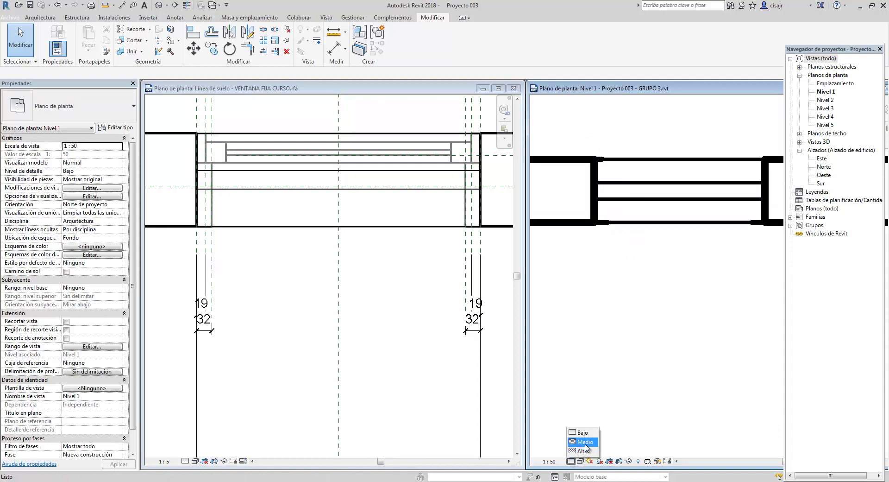
{"action": "left_click", "coordinate": [585, 442]}
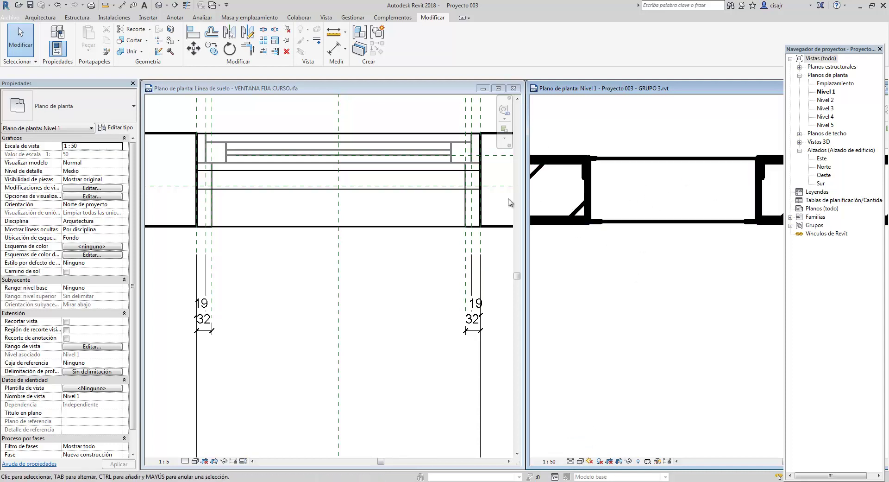
Compare the family's Línea de suelo plan at the Medio, Alto and Bajo detail levels and leave it at Medio.
{"action": "left_click", "coordinate": [384, 208]}
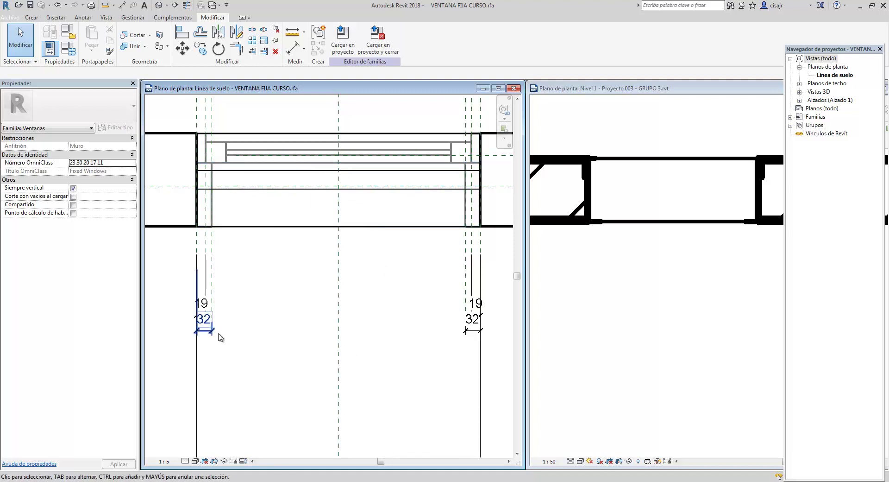
{"action": "left_click", "coordinate": [184, 461]}
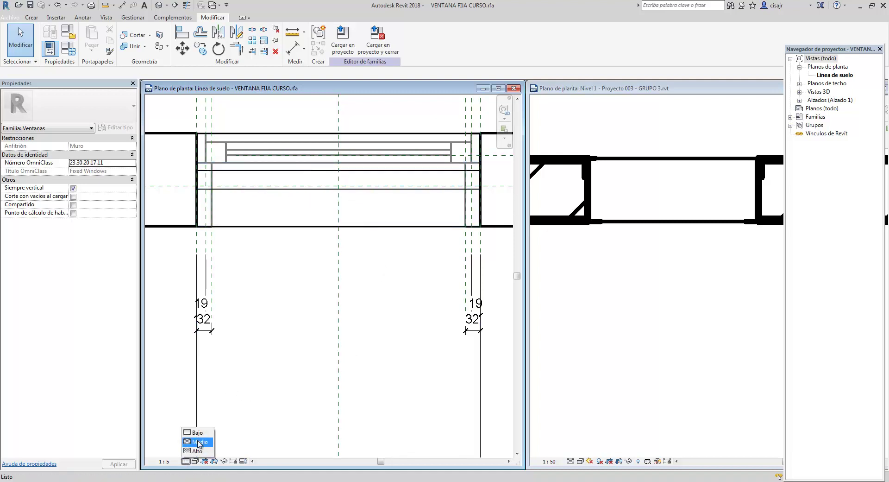
{"action": "left_click", "coordinate": [200, 442]}
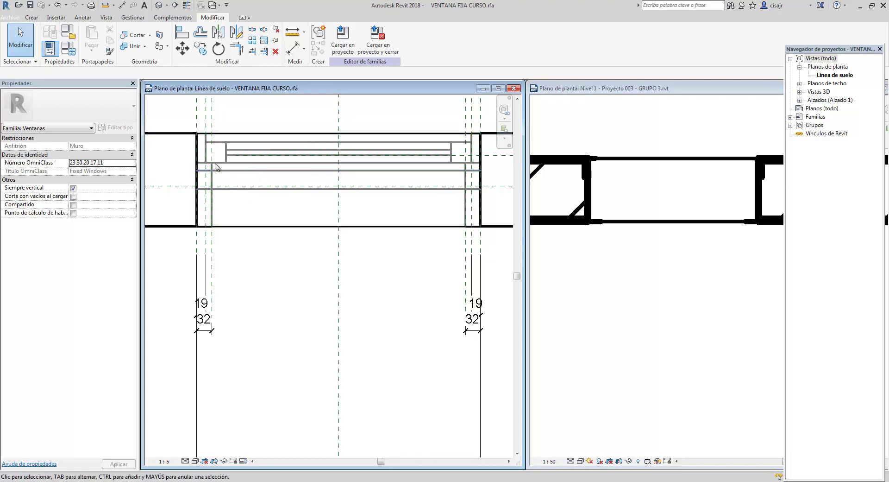
{"action": "left_click", "coordinate": [185, 460]}
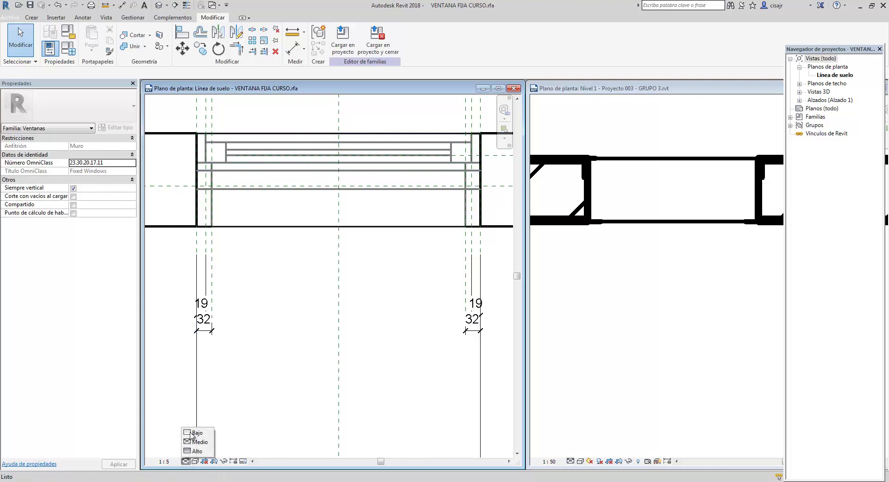
{"action": "left_click", "coordinate": [193, 450]}
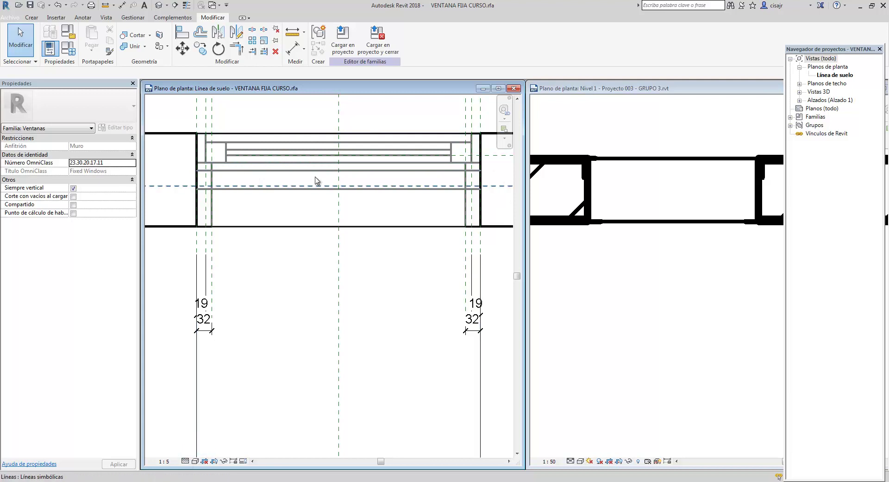
{"action": "left_click", "coordinate": [184, 461]}
{"action": "left_click", "coordinate": [188, 430]}
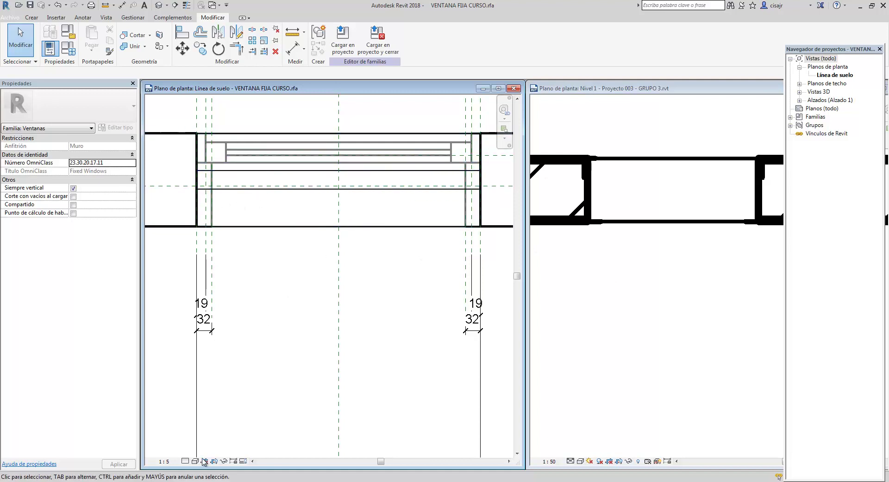
{"action": "left_click", "coordinate": [187, 462]}
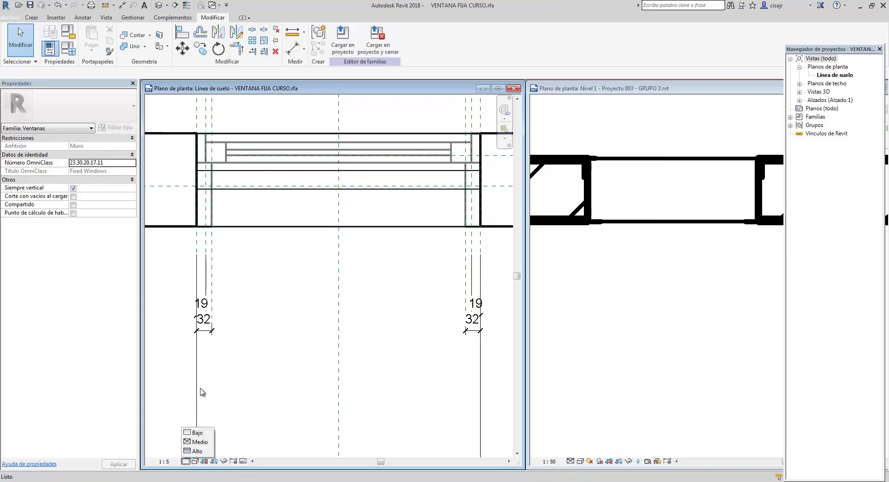
{"action": "left_click", "coordinate": [195, 441]}
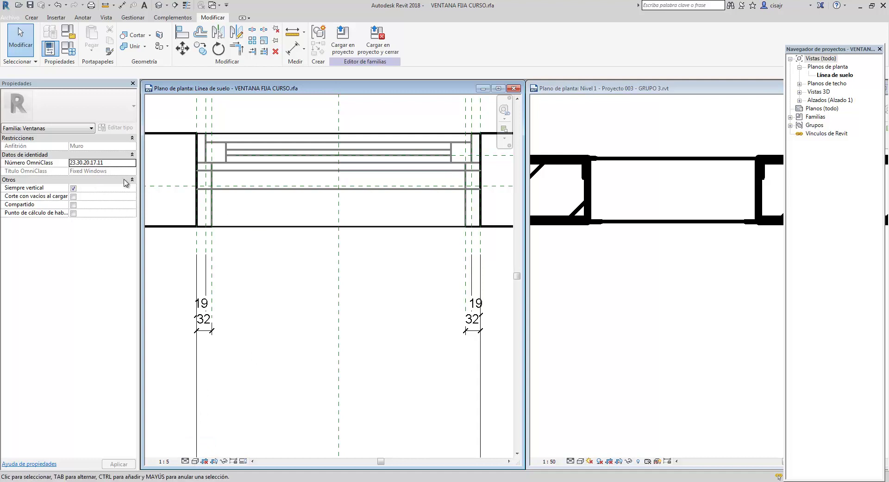
Start new symbolic lines with the Bajo detail level disabled, so only Medio and Alto are active.
{"action": "left_click", "coordinate": [84, 19]}
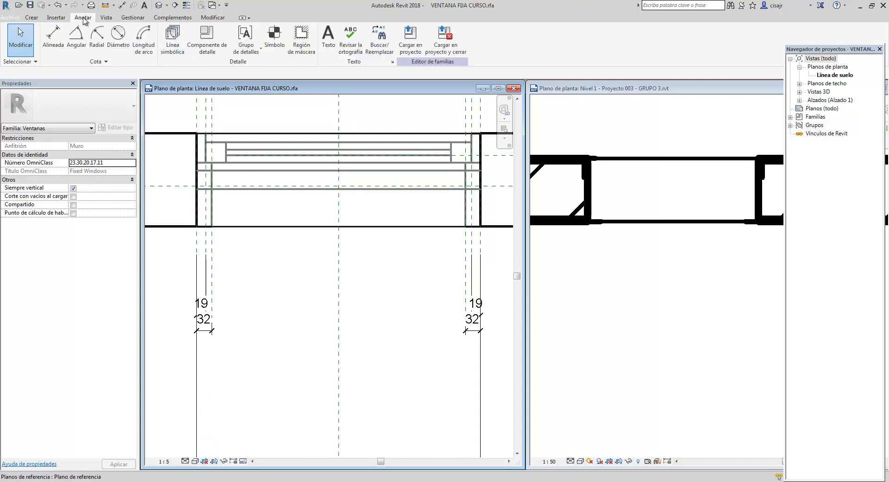
{"action": "left_click", "coordinate": [172, 40]}
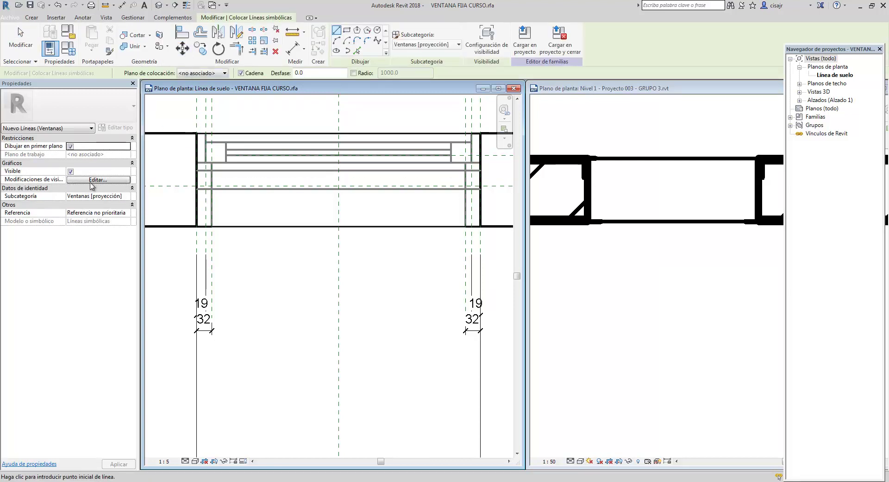
{"action": "left_click", "coordinate": [118, 180]}
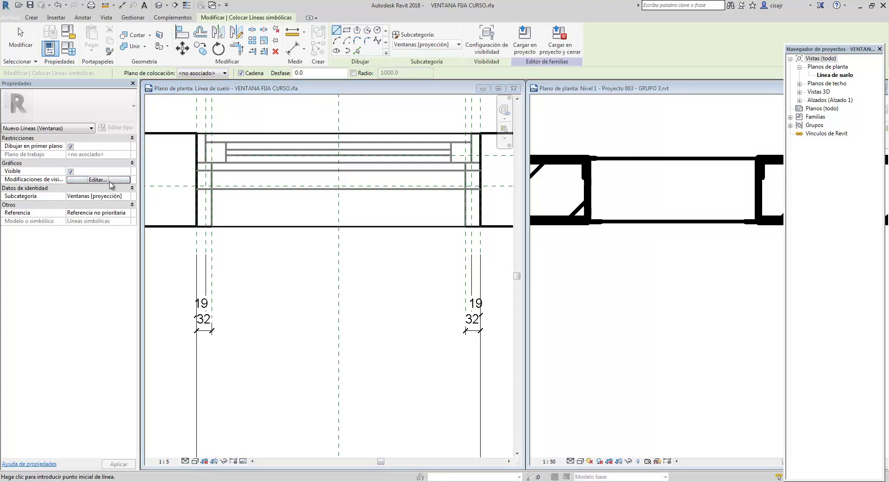
{"action": "left_click", "coordinate": [114, 181]}
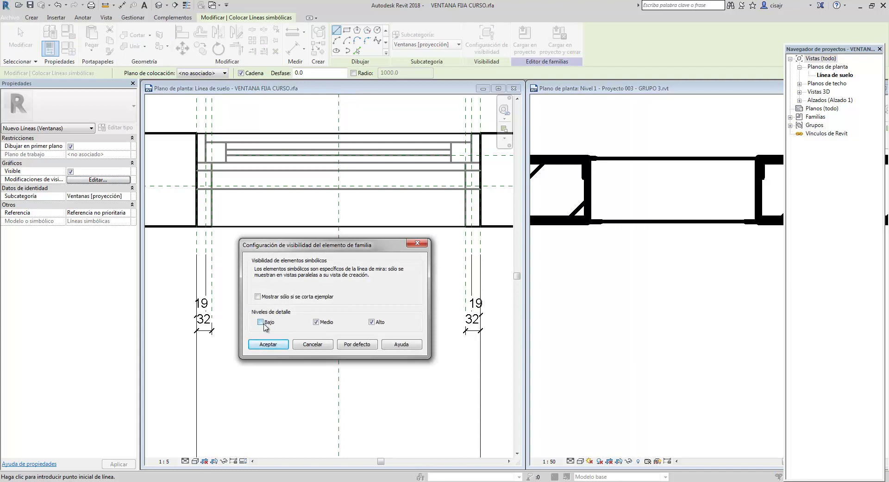
{"action": "left_click", "coordinate": [281, 345]}
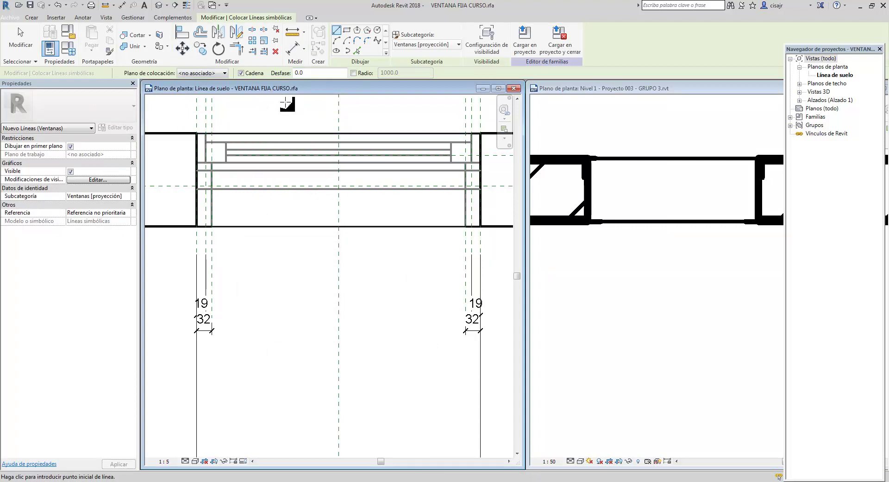
Draw symbolic lines down the left jamb's outer side from the wall face, across its base and up its inner side.
{"action": "left_click", "coordinate": [206, 134]}
{"action": "scroll", "coordinate": [203, 150], "scroll_direction": "up", "scroll_amount": 3}
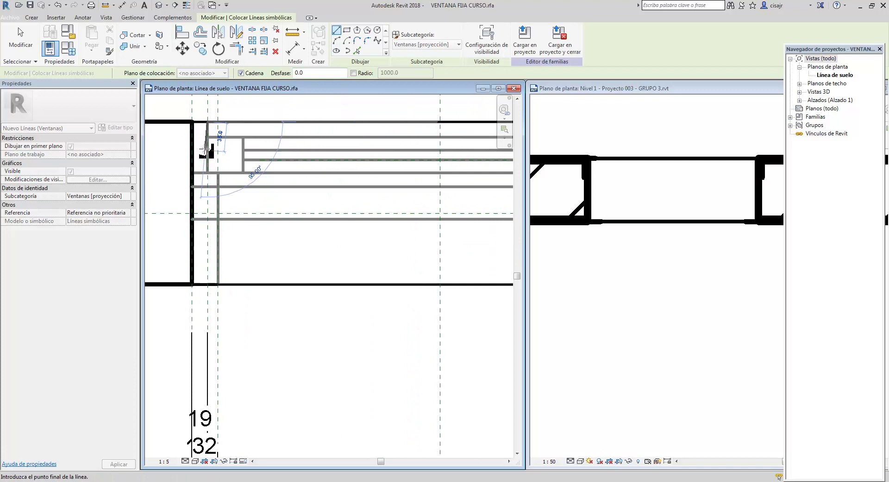
{"action": "left_click", "coordinate": [208, 176]}
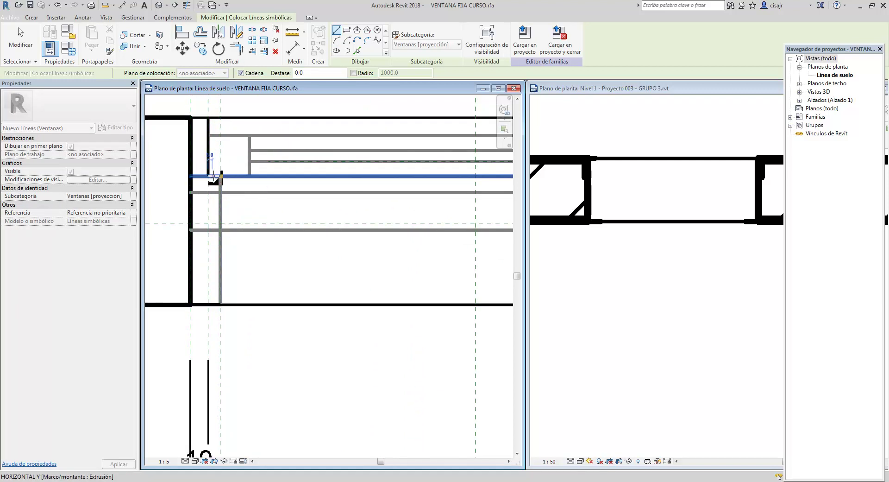
{"action": "left_click", "coordinate": [250, 176]}
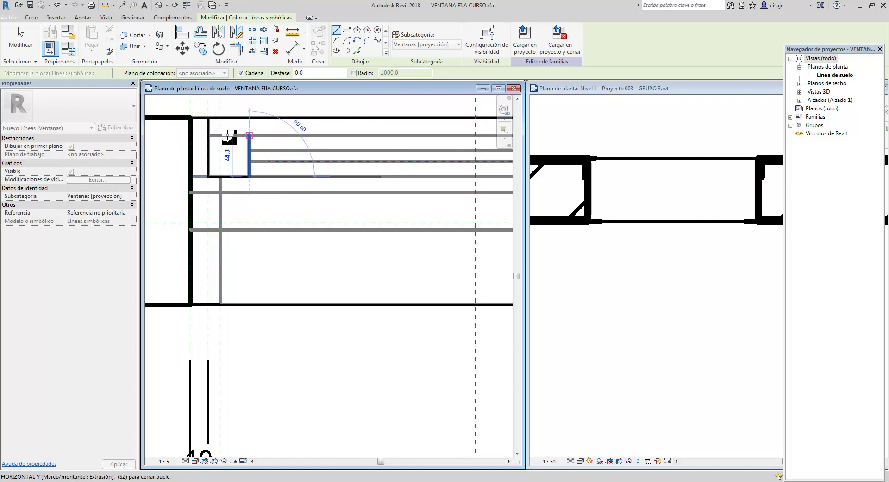
{"action": "left_click", "coordinate": [250, 136]}
Draw symbolic lines along the frame's upper edge from jamb to jamb and along the right jamb's outer side from the wall face.
{"action": "left_click", "coordinate": [208, 135]}
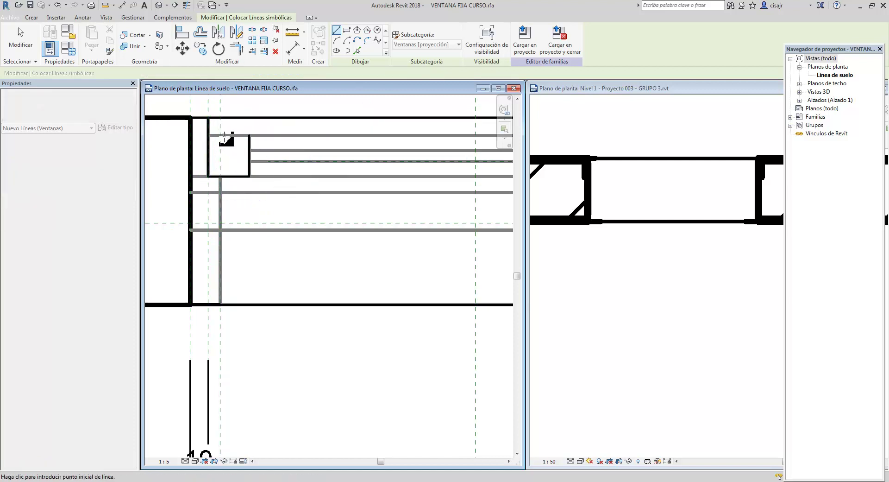
{"action": "scroll", "coordinate": [241, 143], "scroll_direction": "down", "scroll_amount": 2}
{"action": "middle_click_drag", "start_coordinate": [287, 143], "coordinate": [228, 149]}
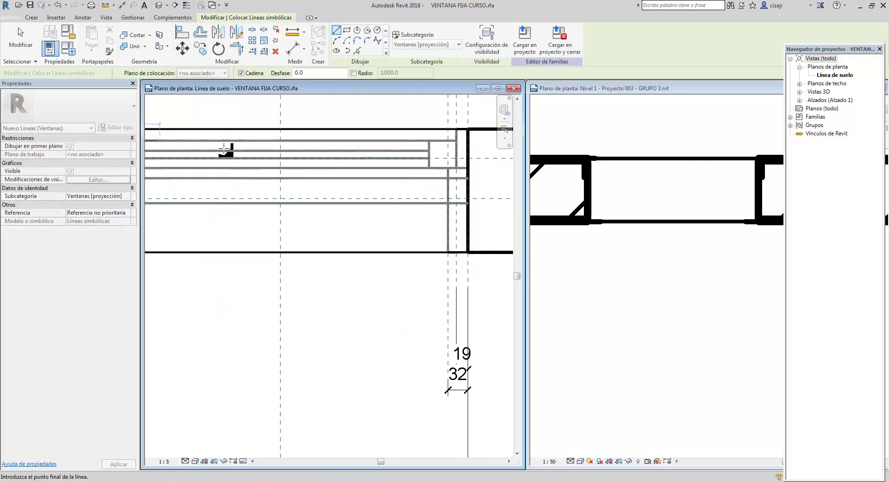
{"action": "left_click", "coordinate": [447, 139]}
{"action": "scroll", "coordinate": [428, 142], "scroll_direction": "down", "scroll_amount": 1}
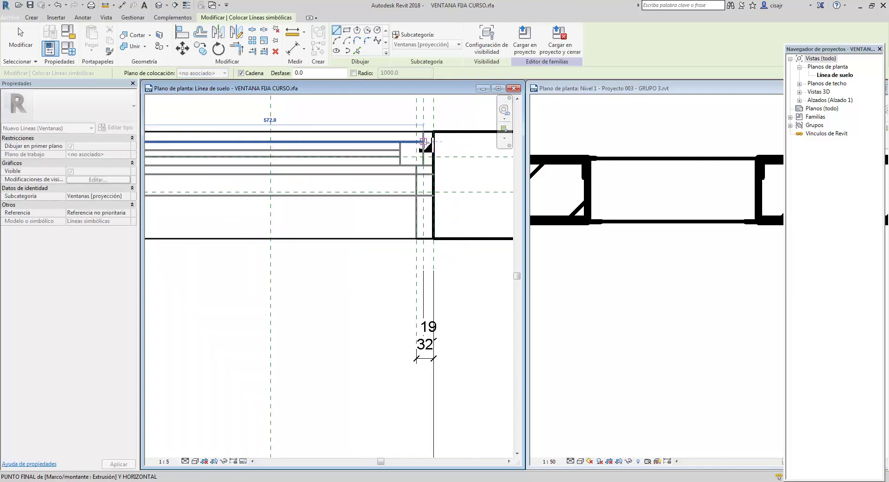
{"action": "left_click", "coordinate": [424, 133]}
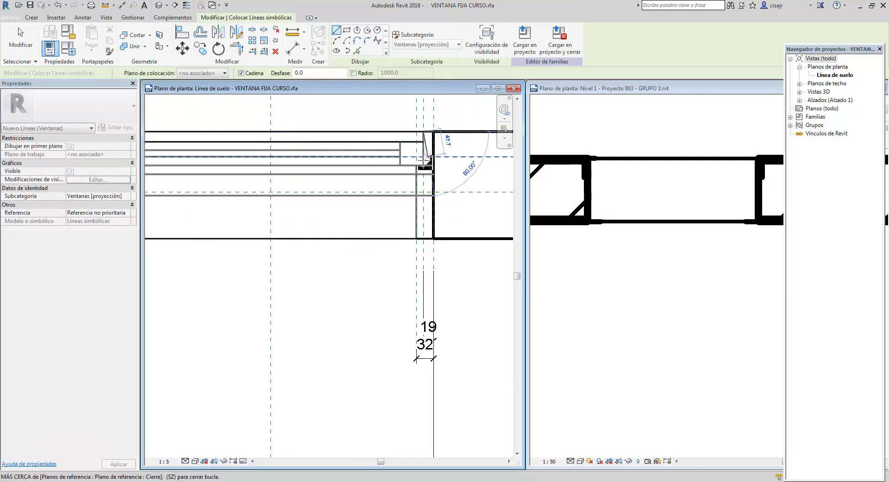
{"action": "key", "text": "Escape"}
{"action": "scroll", "coordinate": [407, 175], "scroll_direction": "down", "scroll_amount": 1}
{"action": "middle_click_drag", "start_coordinate": [406, 174], "coordinate": [452, 174]}
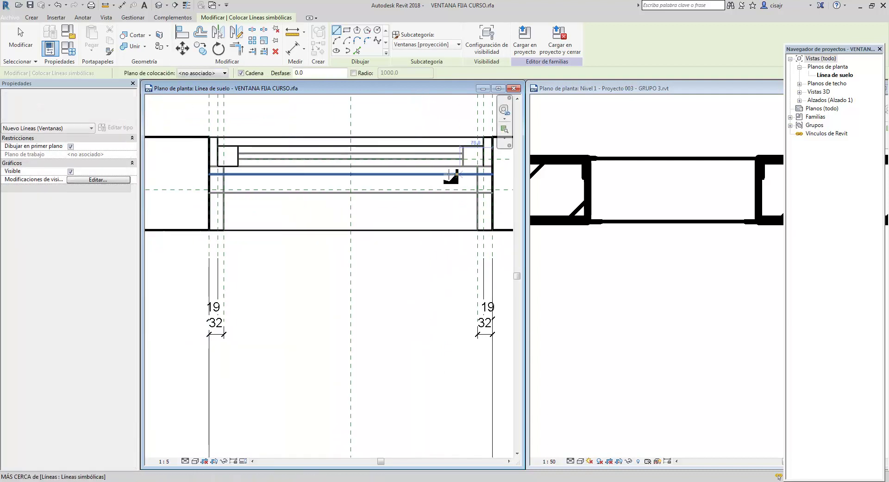
{"action": "key", "text": "Escape"}
{"action": "key", "text": "Escape"}
Extend the symbolic line at the left jamb's base across to the outer corner of the right jamb.
{"action": "left_click", "coordinate": [234, 167]}
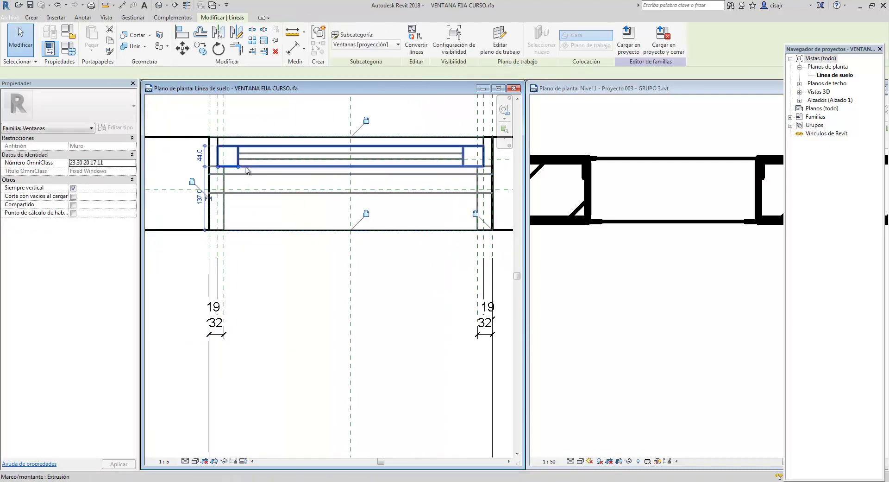
{"action": "middle_click_drag", "start_coordinate": [234, 168], "coordinate": [205, 173]}
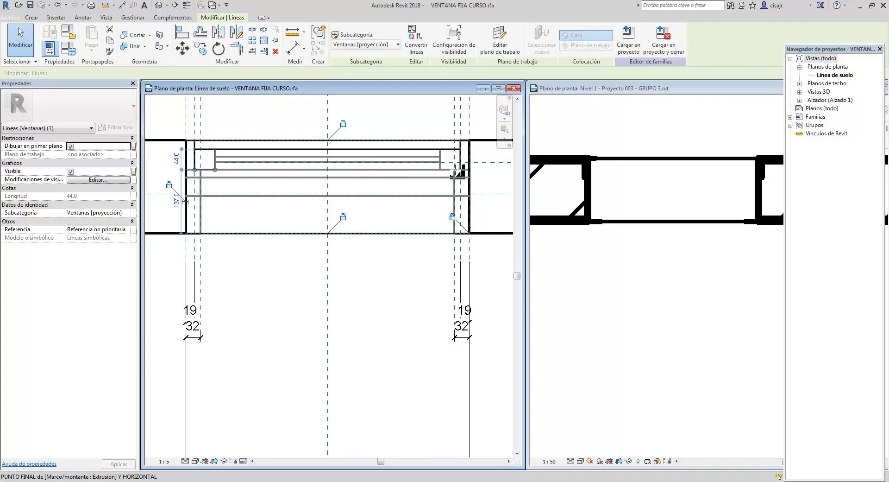
{"action": "left_click", "coordinate": [410, 169]}
{"action": "key", "text": "Escape"}
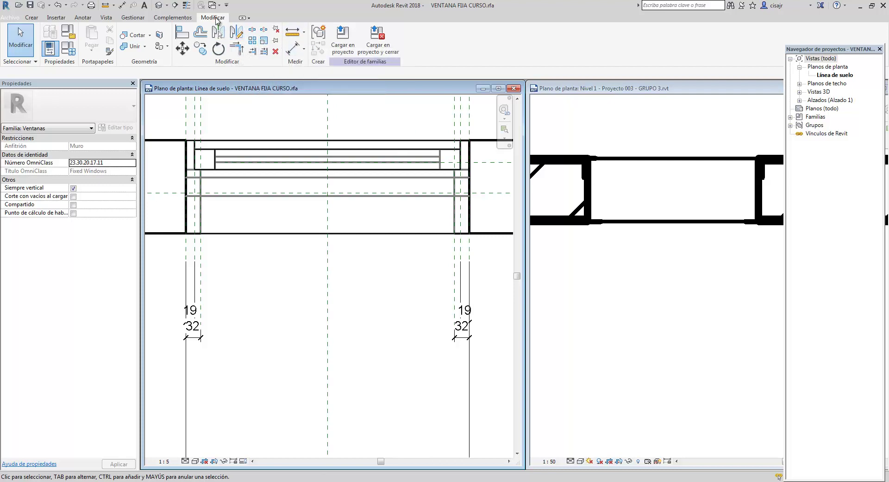
Draw a vertical symbolic line on the left 32 mm reference plane, from the frame's lower edge to the lower wall face.
{"action": "left_click", "coordinate": [82, 17]}
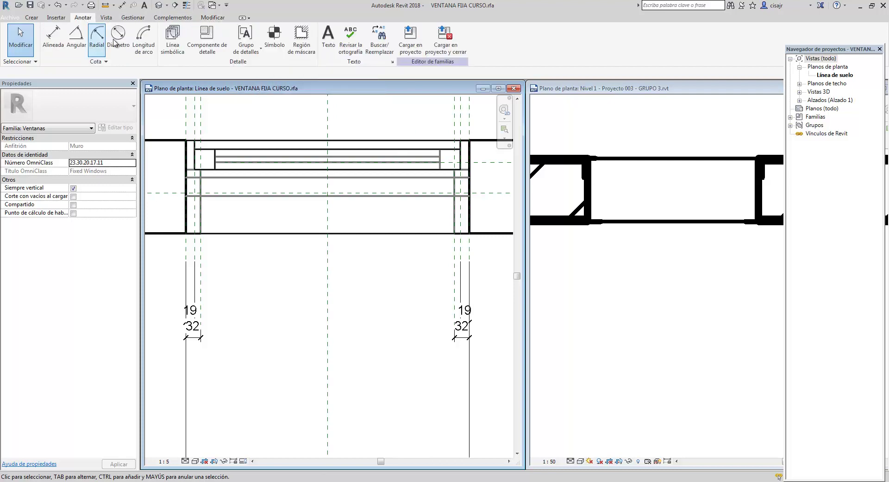
{"action": "left_click", "coordinate": [175, 48]}
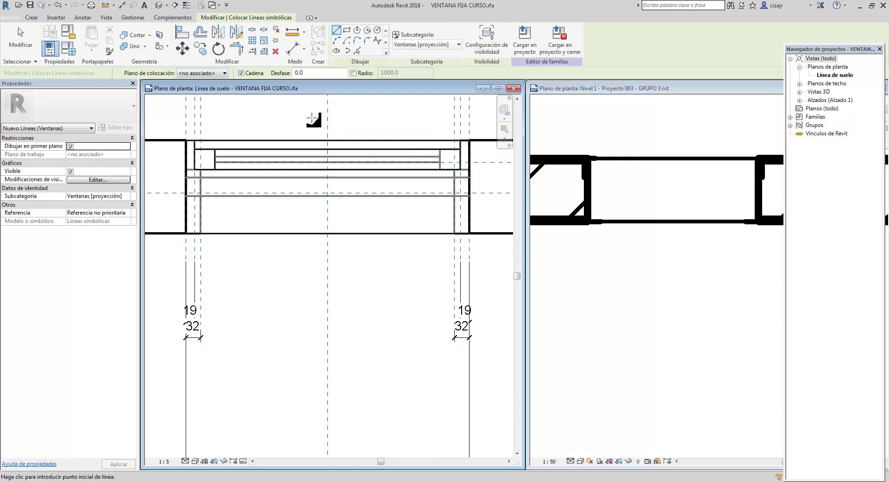
{"action": "scroll", "coordinate": [208, 167], "scroll_direction": "up", "scroll_amount": 2}
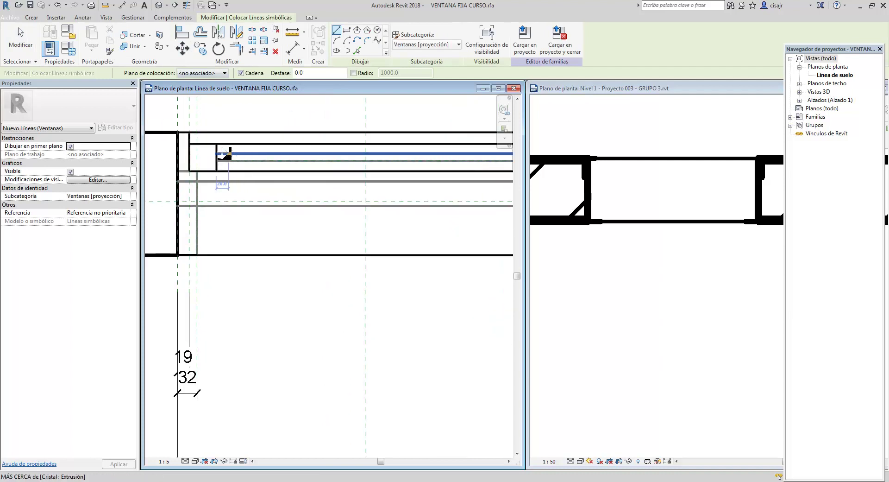
{"action": "left_click", "coordinate": [116, 182]}
{"action": "left_click", "coordinate": [430, 240]}
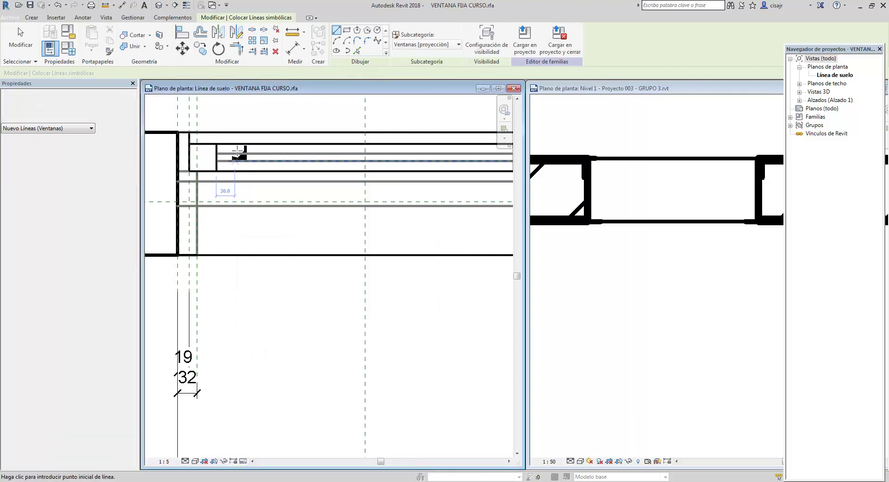
{"action": "left_click", "coordinate": [202, 169]}
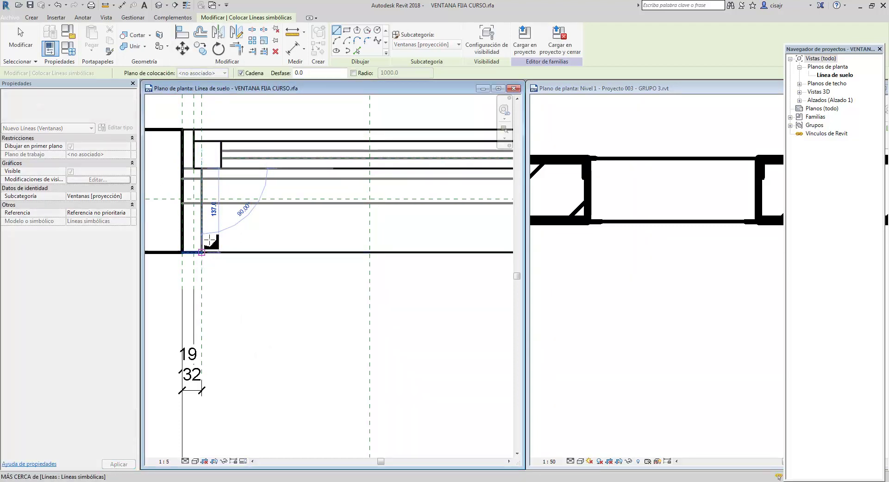
{"action": "left_click", "coordinate": [201, 251]}
Draw the matching vertical symbolic line on the right 32 mm reference plane and one along the right jamb's inner side.
{"action": "middle_click_drag", "start_coordinate": [278, 219], "coordinate": [162, 217]}
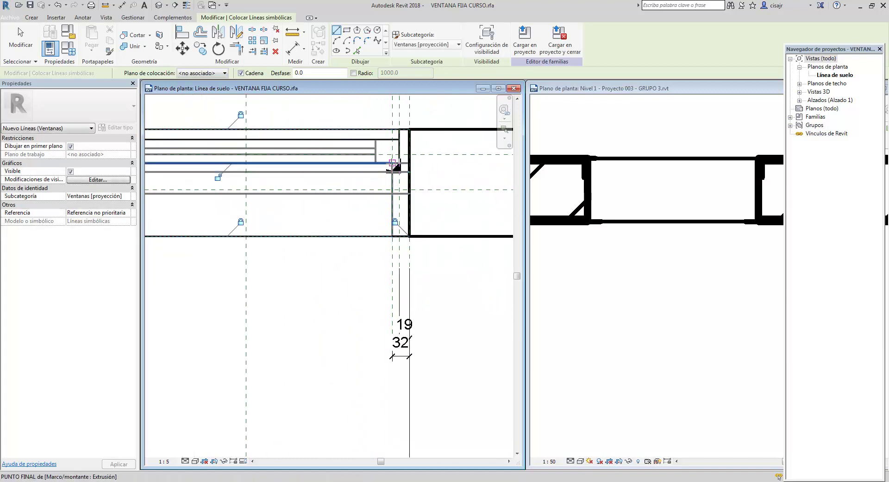
{"action": "left_click", "coordinate": [393, 164]}
{"action": "left_click", "coordinate": [392, 237]}
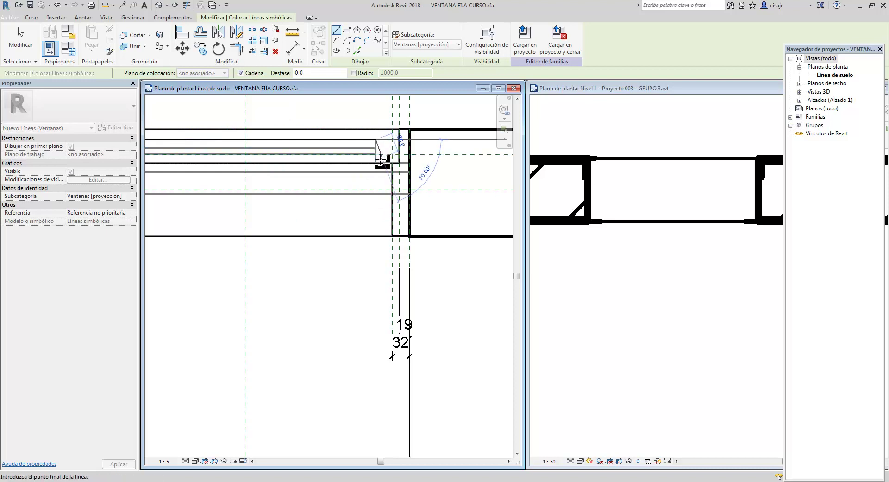
{"action": "left_click", "coordinate": [376, 163]}
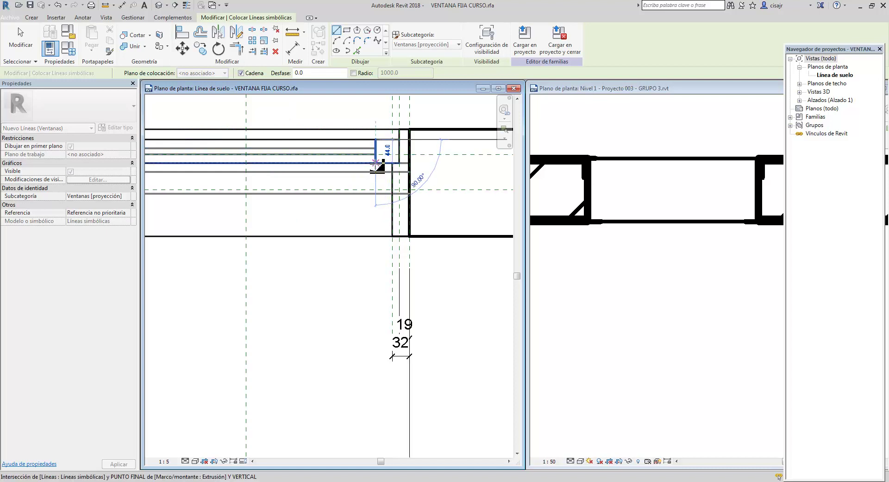
{"action": "key", "text": "Escape"}
Trace both long edges of the glass pane with symbolic lines between the left and right jambs.
{"action": "middle_click_drag", "start_coordinate": [427, 172], "coordinate": [532, 172]}
{"action": "left_click", "coordinate": [229, 152]}
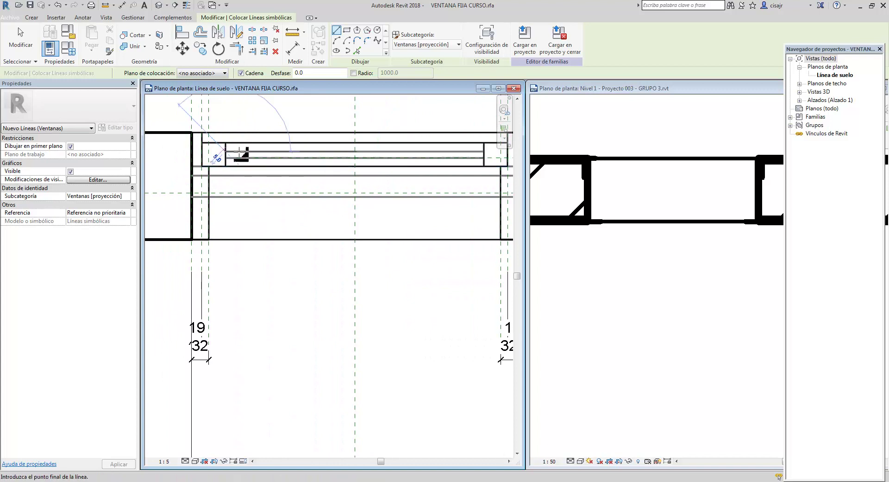
{"action": "middle_click_drag", "start_coordinate": [312, 159], "coordinate": [235, 159]}
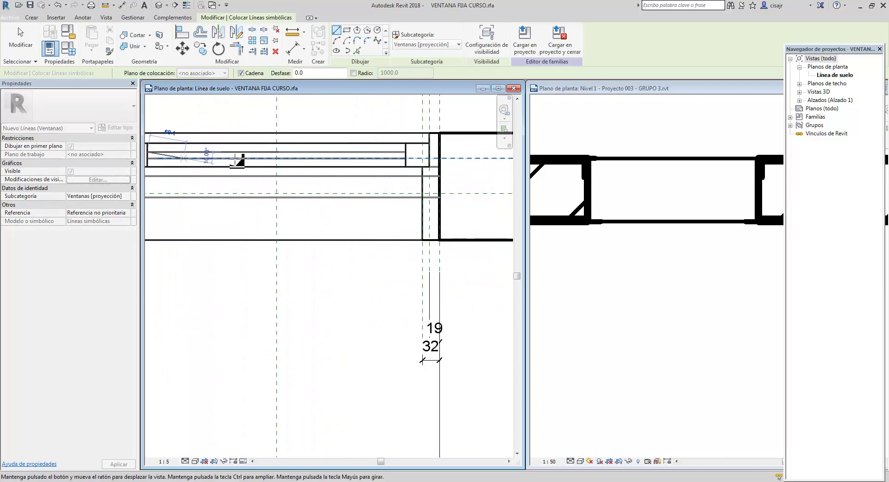
{"action": "left_click", "coordinate": [406, 151]}
{"action": "left_click", "coordinate": [405, 158]}
{"action": "middle_click_drag", "start_coordinate": [415, 168], "coordinate": [527, 168]}
{"action": "left_click", "coordinate": [259, 159]}
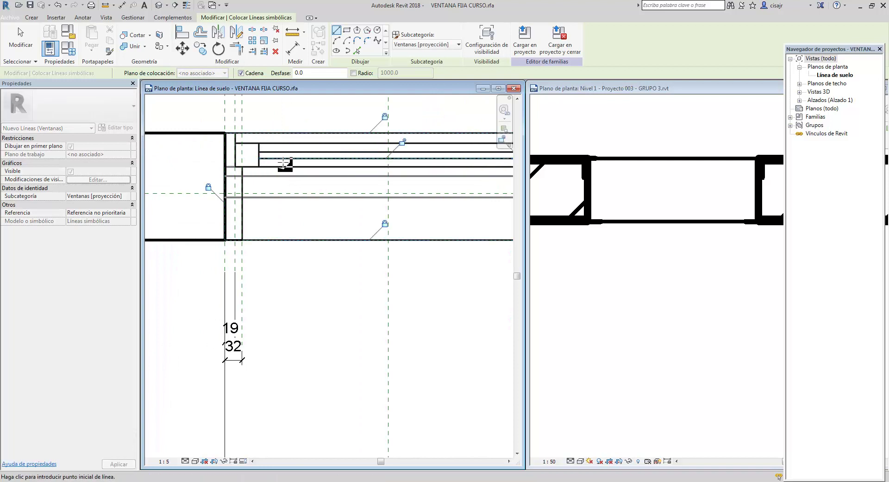
Finish the symbolic lines and load the window family into Proyecto 003, overwriting the existing version and its parameter values.
{"action": "scroll", "coordinate": [347, 168], "scroll_direction": "down", "scroll_amount": 1}
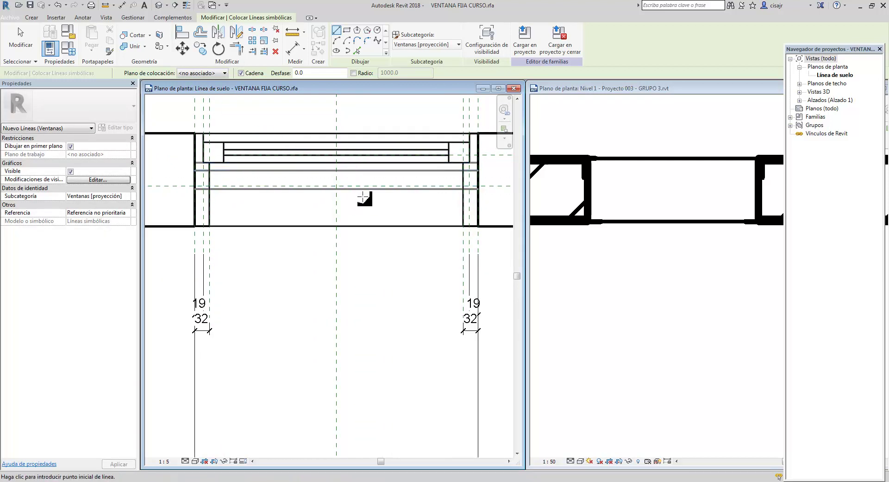
{"action": "key", "text": "Escape"}
{"action": "key", "text": "Escape"}
{"action": "middle_click_drag", "start_coordinate": [375, 199], "coordinate": [374, 230]}
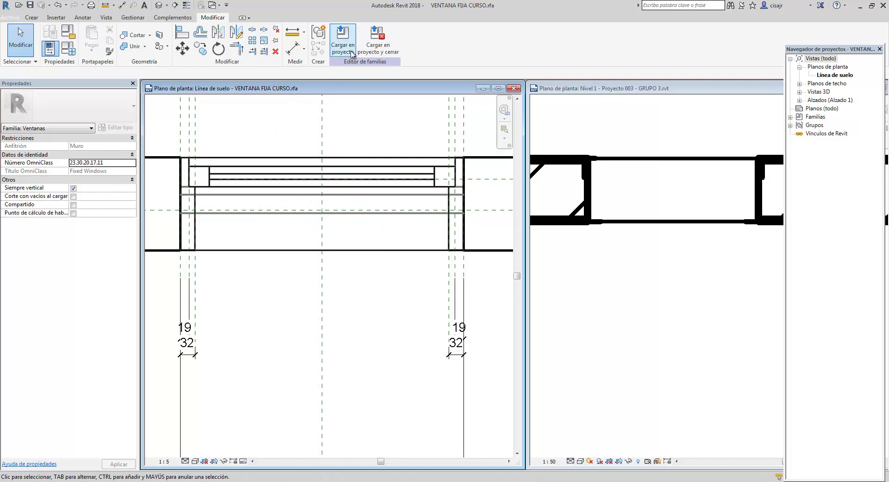
{"action": "left_click", "coordinate": [343, 37]}
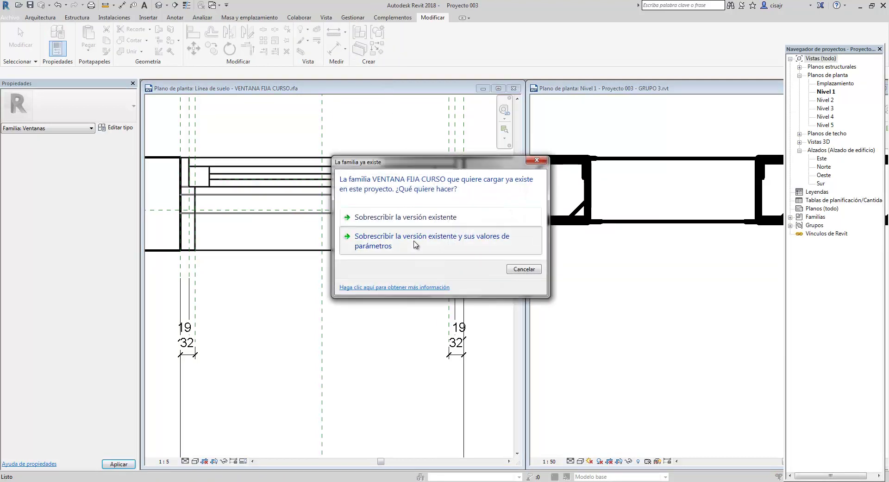
{"action": "left_click", "coordinate": [415, 244]}
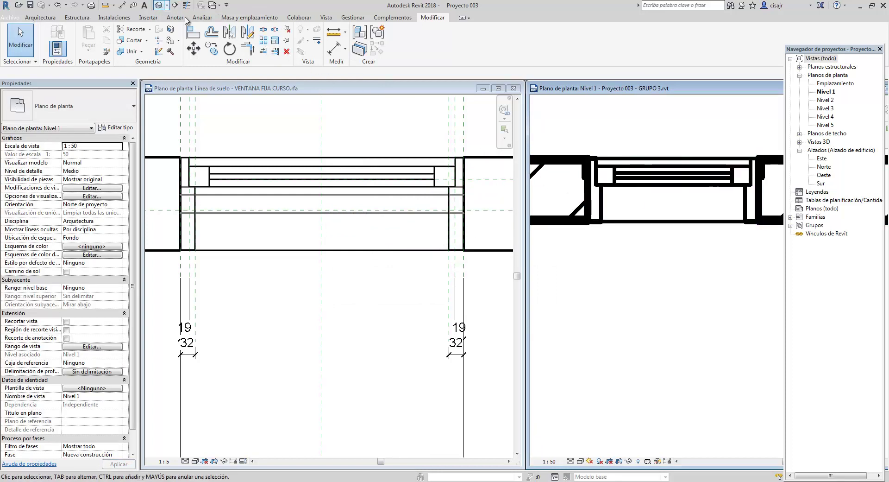
Compare the reloaded window in the Nivel 1 plan at the Alto, Bajo and Medio detail levels.
{"action": "scroll", "coordinate": [571, 201], "scroll_direction": "down", "scroll_amount": 3}
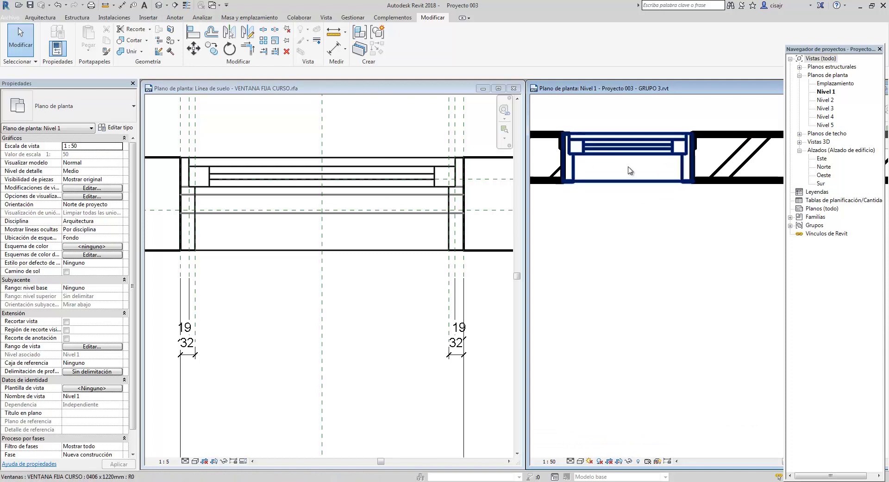
{"action": "left_click", "coordinate": [571, 460]}
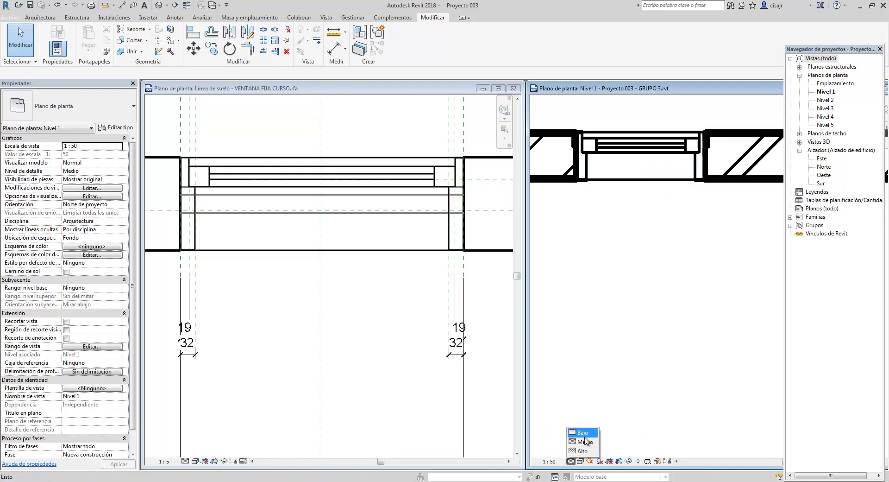
{"action": "left_click", "coordinate": [582, 450]}
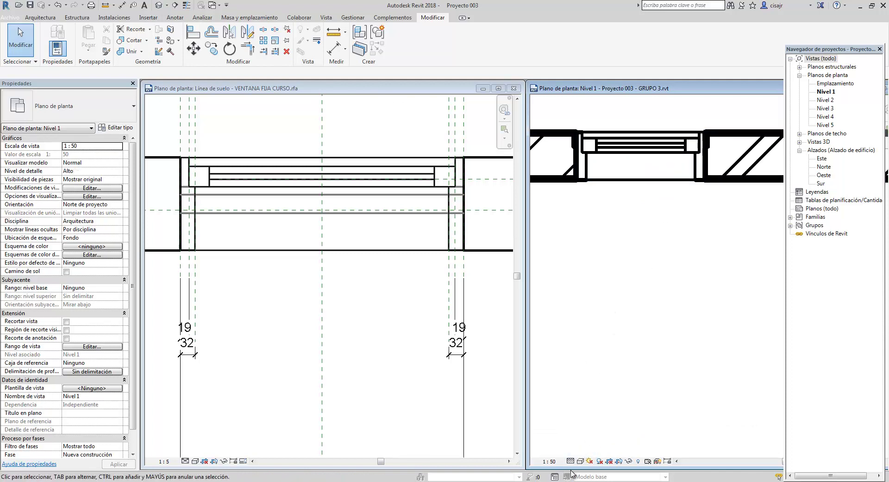
{"action": "left_click", "coordinate": [571, 461]}
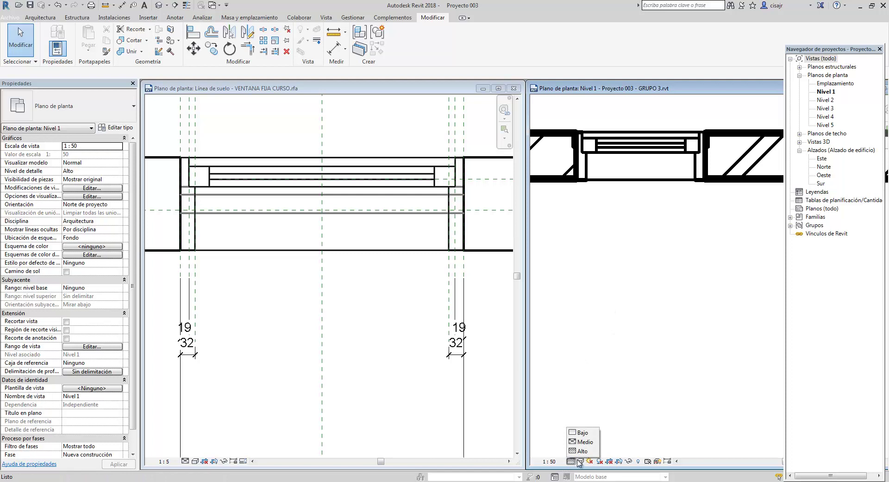
{"action": "left_click", "coordinate": [583, 432]}
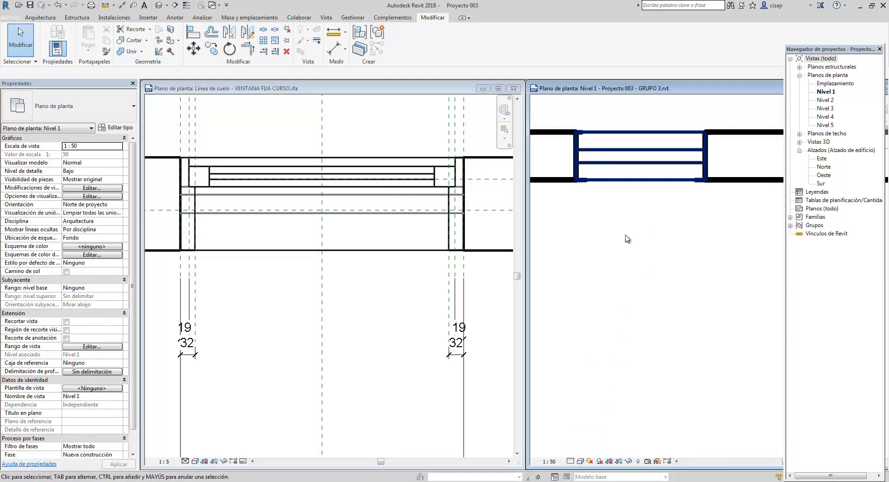
{"action": "left_click", "coordinate": [569, 461]}
{"action": "left_click", "coordinate": [580, 441]}
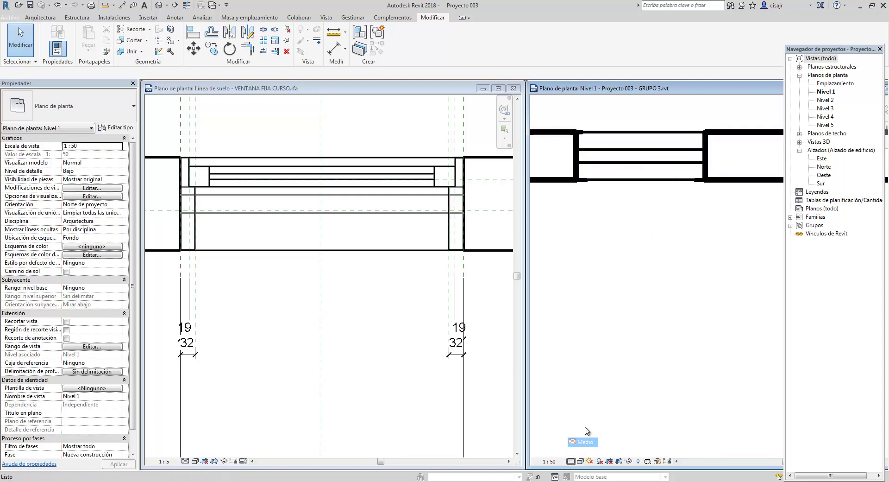
Set the Nivel 1 plan's scale to 1:10 and switch it to a visual style with coloured surfaces.
{"action": "left_click", "coordinate": [550, 461]}
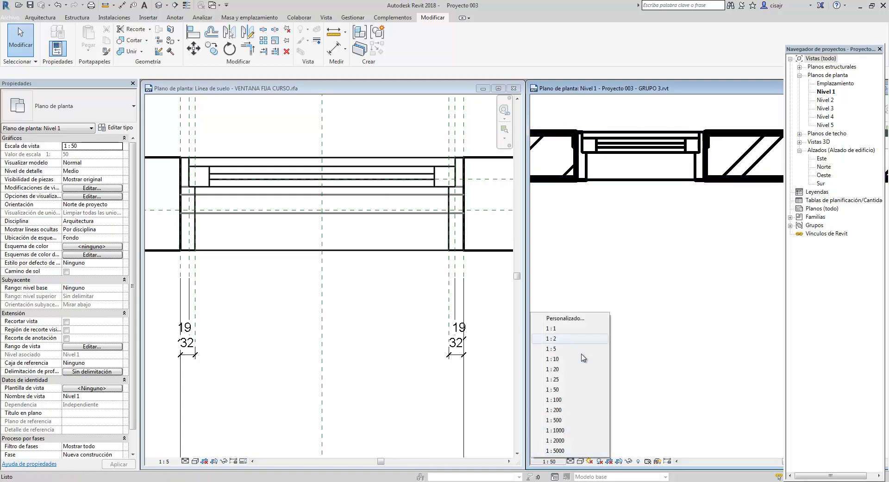
{"action": "left_click", "coordinate": [563, 361]}
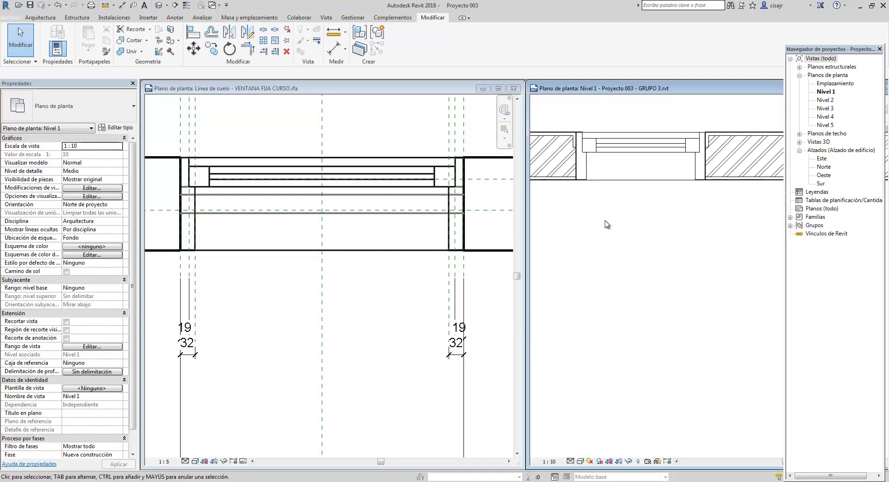
{"action": "scroll", "coordinate": [690, 193], "scroll_direction": "down", "scroll_amount": 2}
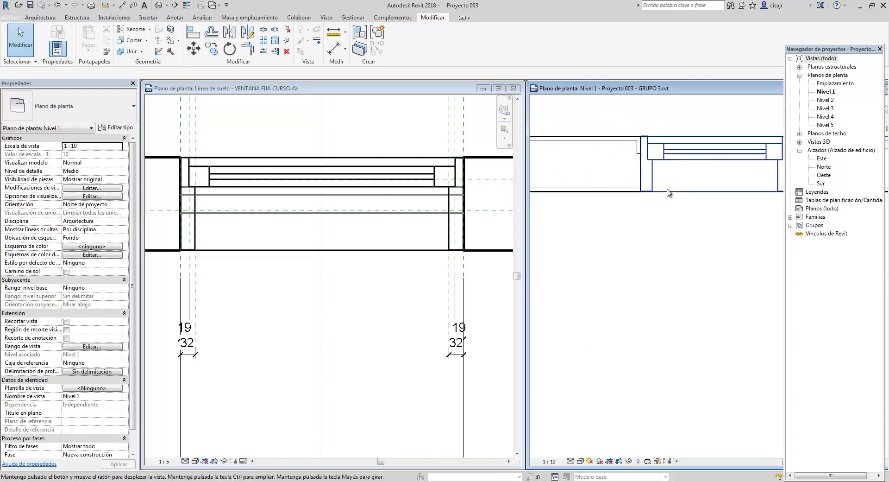
{"action": "left_click", "coordinate": [580, 462]}
{"action": "left_click", "coordinate": [601, 435]}
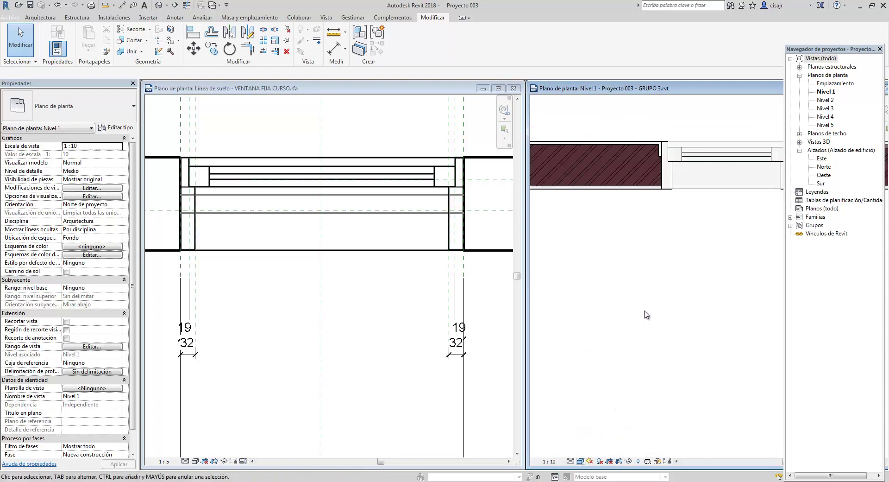
Examine the window's frame, glass and jamb junctions with the wall in the coloured Nivel 1 plan at Medio detail.
{"action": "scroll", "coordinate": [648, 194], "scroll_direction": "up", "scroll_amount": 3}
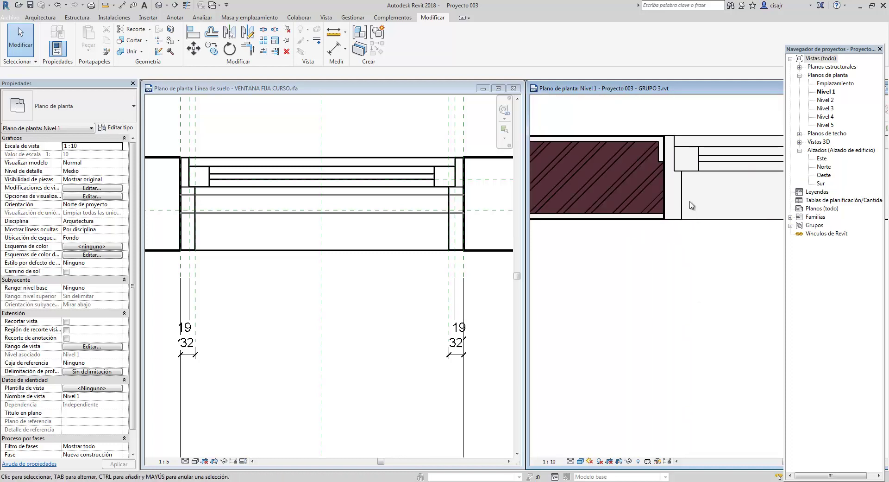
{"action": "scroll", "coordinate": [634, 179], "scroll_direction": "down", "scroll_amount": 1}
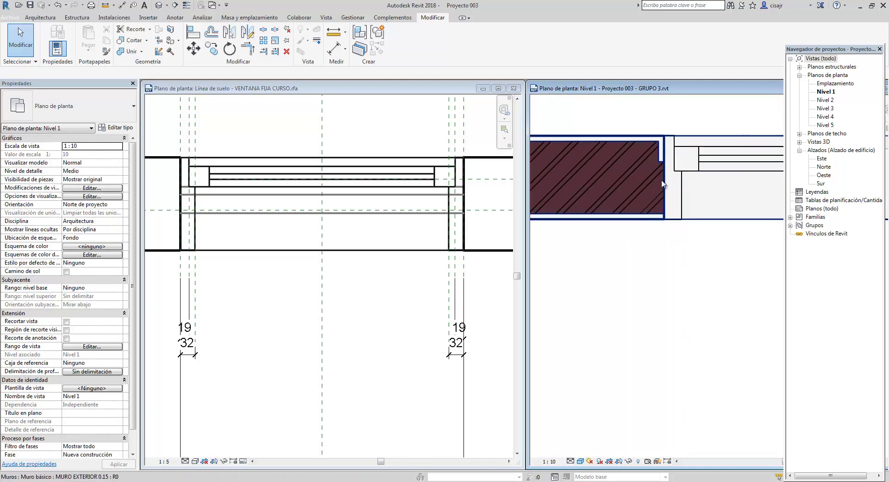
{"action": "middle_click_drag", "start_coordinate": [633, 179], "coordinate": [579, 176]}
{"action": "scroll", "coordinate": [581, 174], "scroll_direction": "down", "scroll_amount": 2}
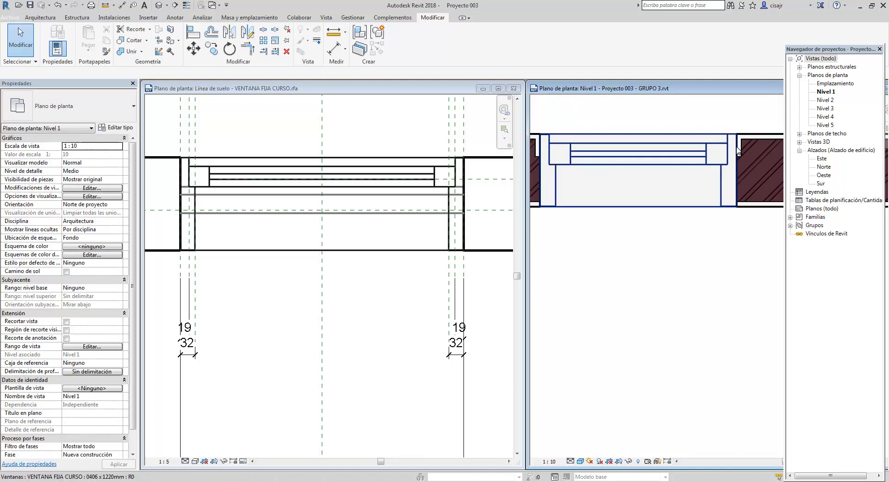
{"action": "scroll", "coordinate": [700, 191], "scroll_direction": "down", "scroll_amount": 4}
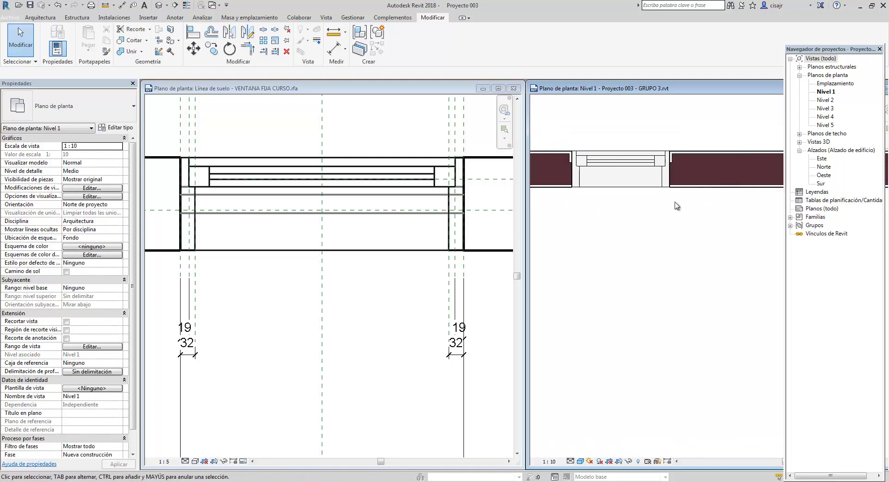
{"action": "scroll", "coordinate": [602, 163], "scroll_direction": "up", "scroll_amount": 5}
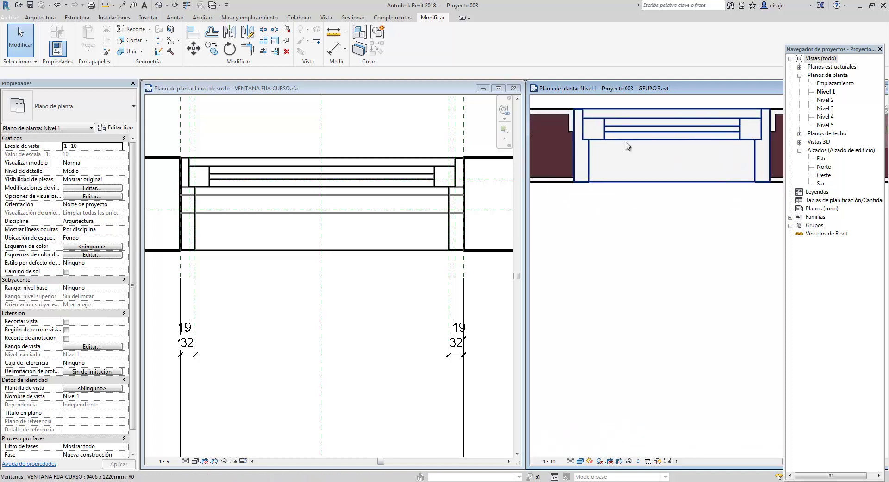
{"action": "scroll", "coordinate": [660, 163], "scroll_direction": "down", "scroll_amount": 2}
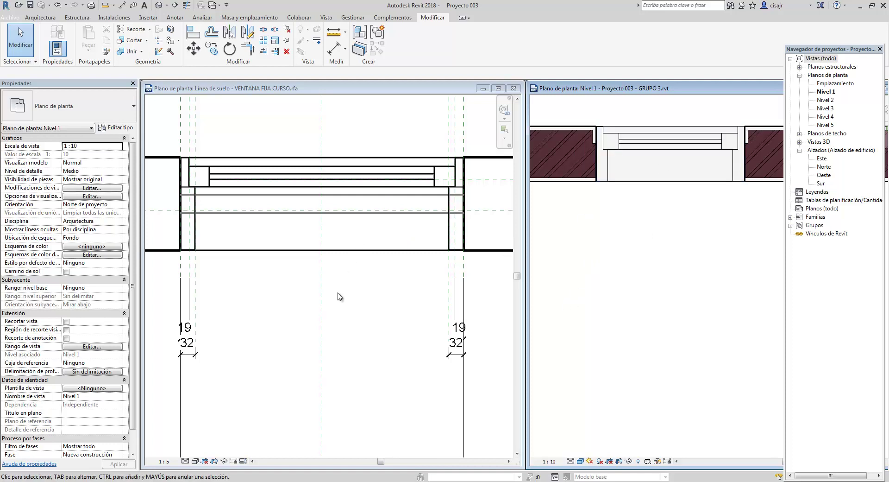
Set the Nivel 1 plan's detail level to Bajo and its scale to 1:200.
{"action": "left_click", "coordinate": [569, 461]}
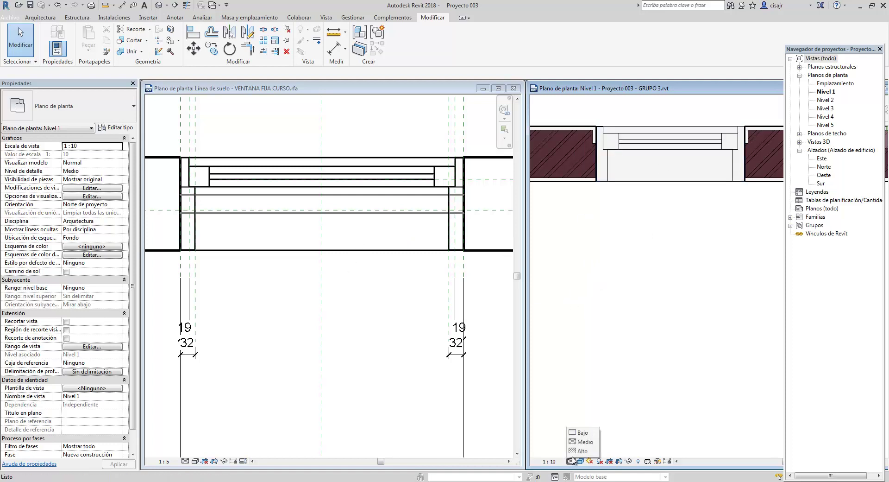
{"action": "left_click", "coordinate": [581, 431]}
{"action": "scroll", "coordinate": [662, 203], "scroll_direction": "down", "scroll_amount": 3}
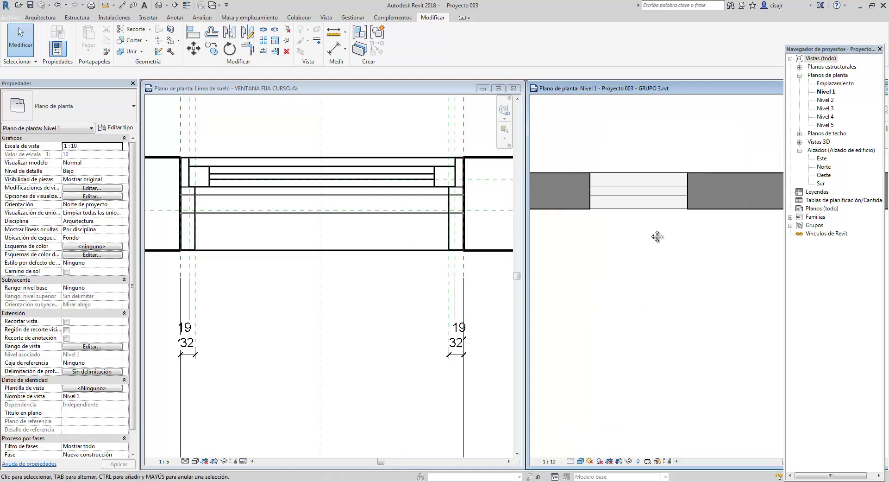
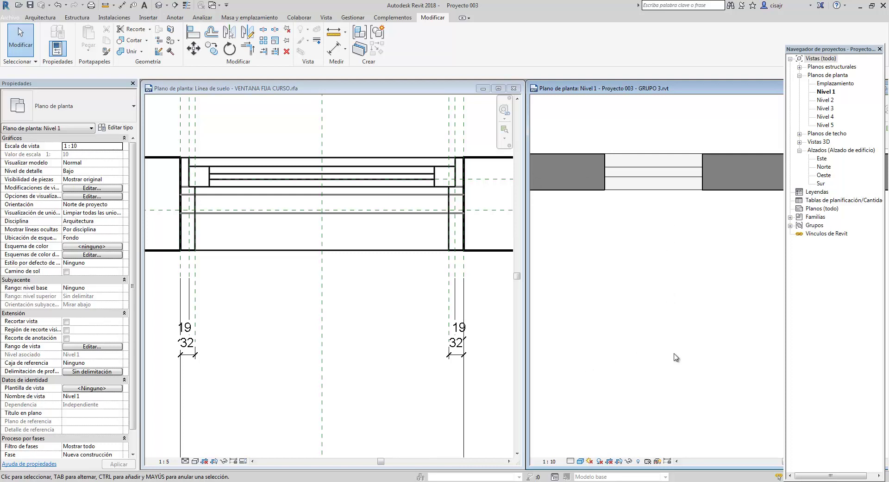
{"action": "left_click", "coordinate": [552, 461]}
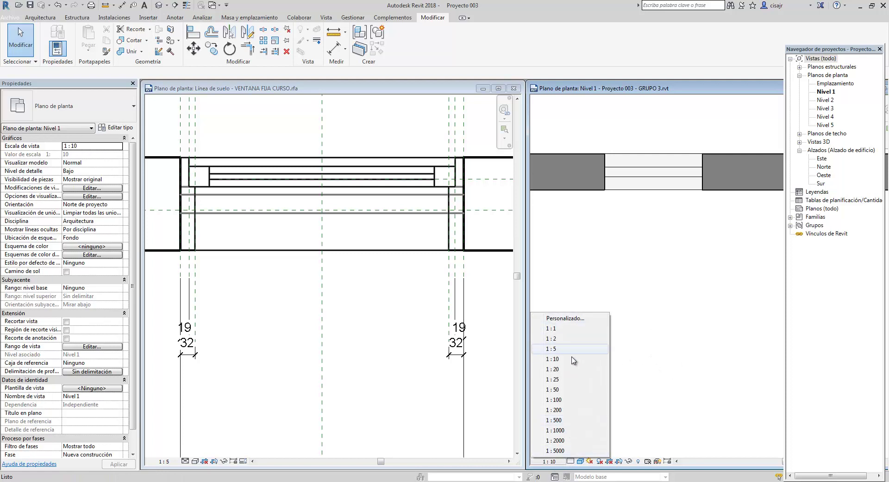
{"action": "left_click", "coordinate": [568, 414]}
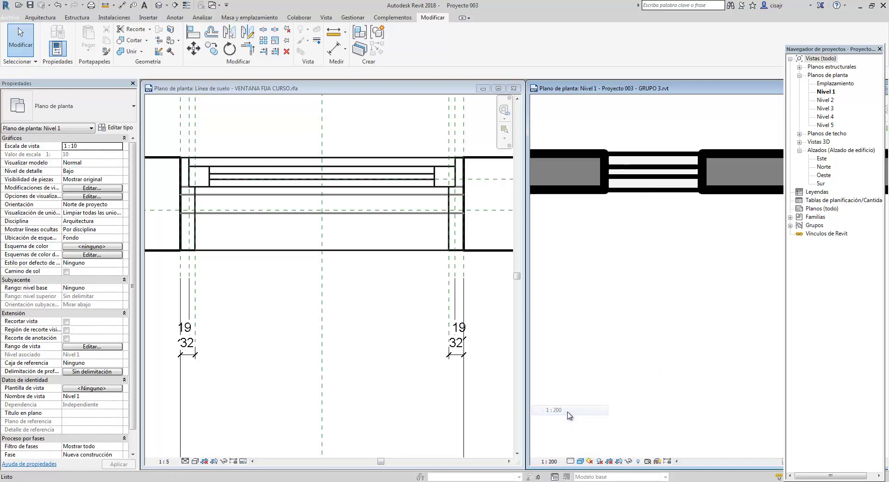
Examine the window's simplified representation within the wall and the whole building outline at 1:200.
{"action": "scroll", "coordinate": [651, 297], "scroll_direction": "down", "scroll_amount": 3}
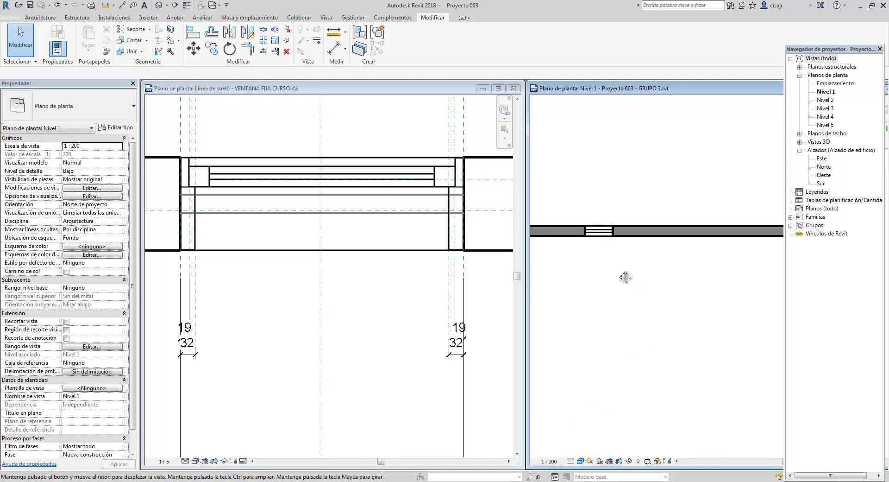
{"action": "scroll", "coordinate": [631, 276], "scroll_direction": "down", "scroll_amount": 5}
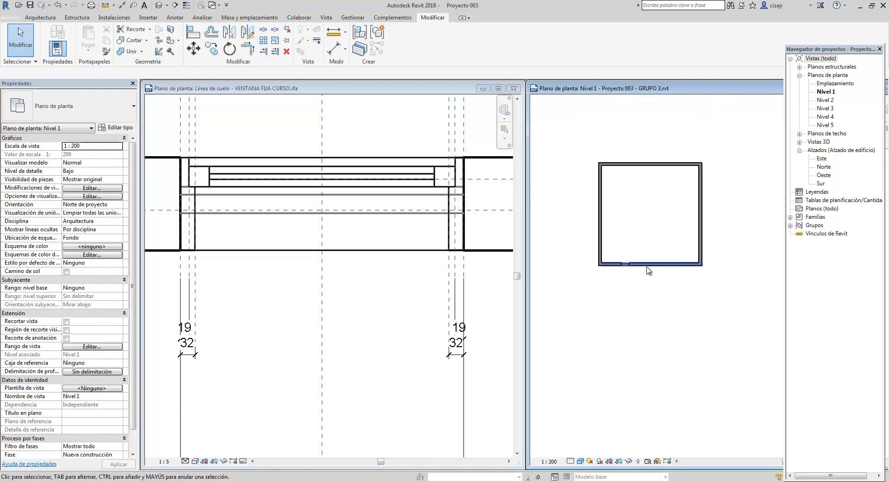
{"action": "scroll", "coordinate": [647, 270], "scroll_direction": "up", "scroll_amount": 6}
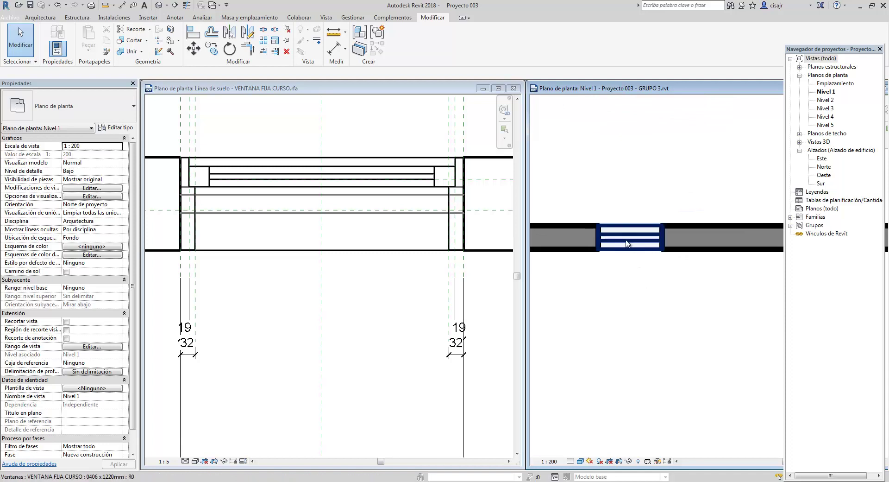
{"action": "scroll", "coordinate": [627, 244], "scroll_direction": "up", "scroll_amount": 2}
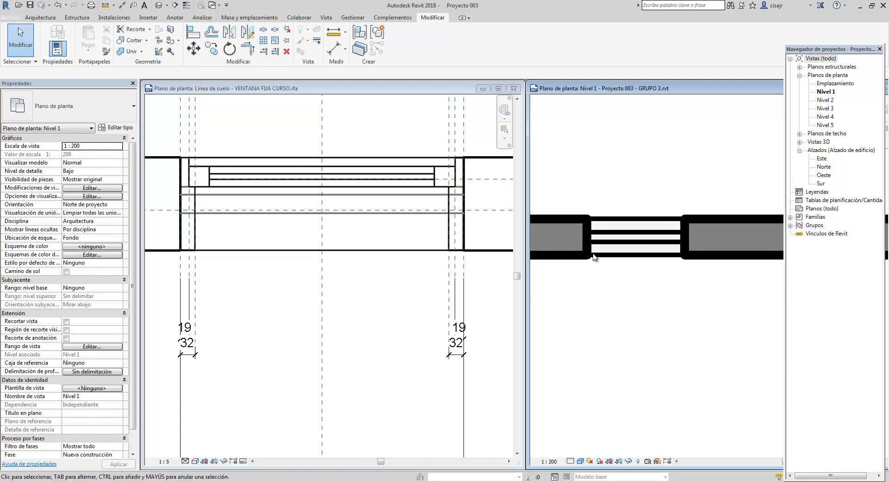
{"action": "middle_click_drag", "start_coordinate": [606, 249], "coordinate": [603, 246]}
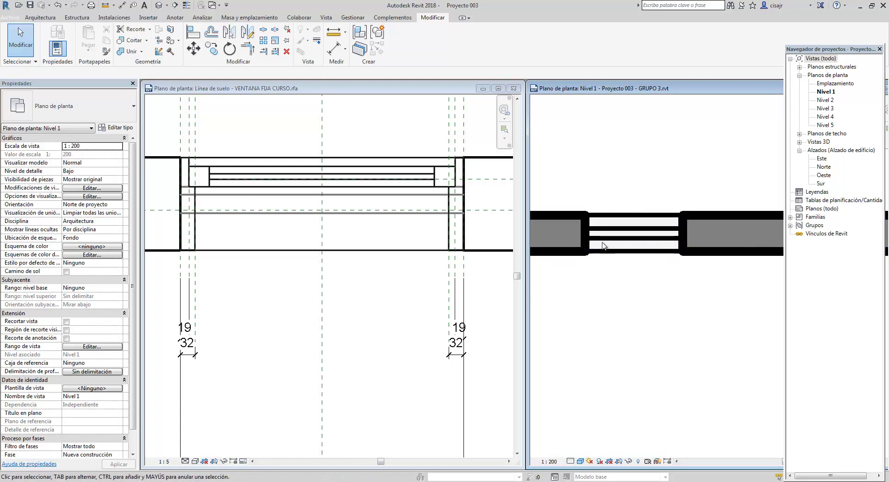
{"action": "scroll", "coordinate": [630, 293], "scroll_direction": "down", "scroll_amount": 2}
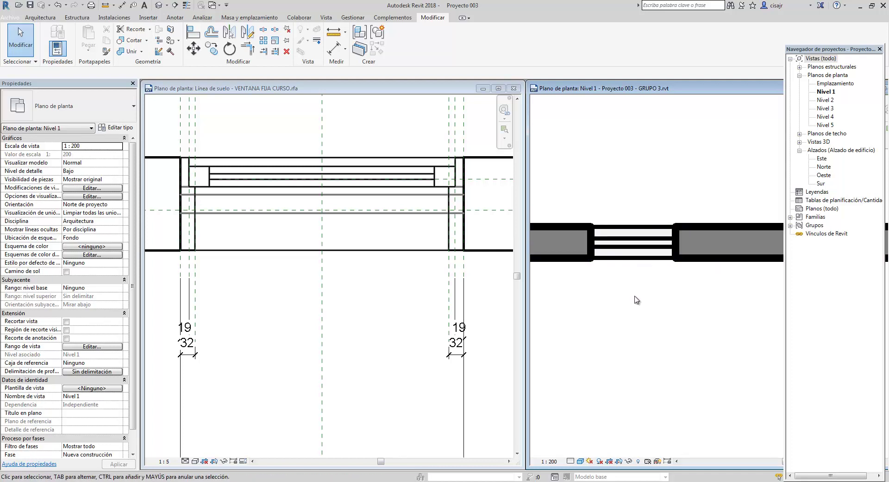
{"action": "middle_click_drag", "start_coordinate": [633, 278], "coordinate": [628, 270]}
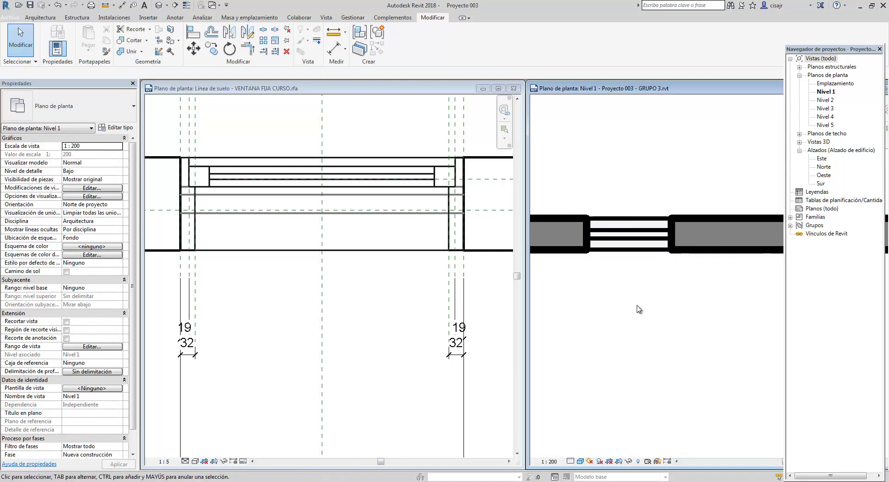
{"action": "middle_click_drag", "start_coordinate": [639, 309], "coordinate": [633, 309]}
Return to the VENTANA FIJA CURSO floor plan and set its detail level to Bajo.
{"action": "left_click", "coordinate": [373, 250]}
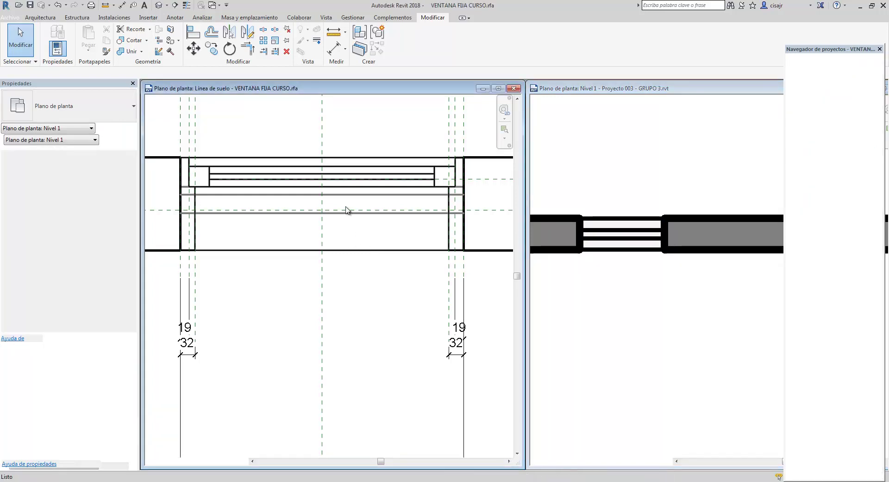
{"action": "scroll", "coordinate": [348, 208], "scroll_direction": "down", "scroll_amount": 2}
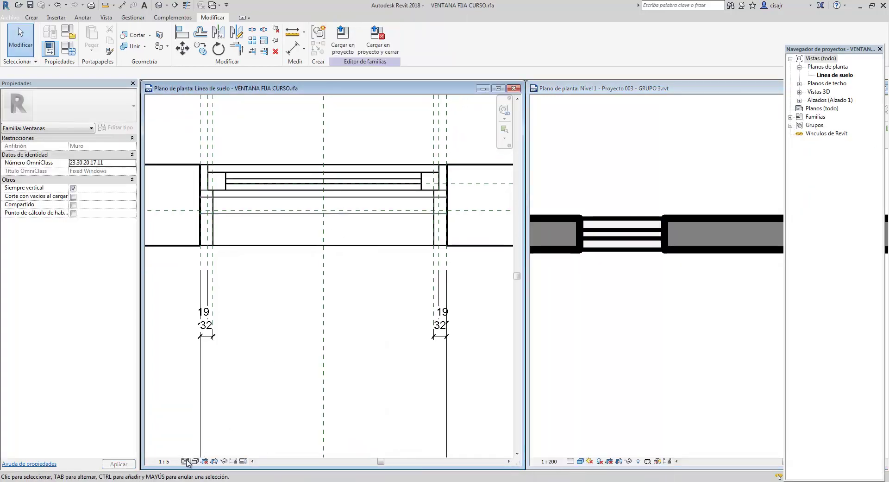
{"action": "left_click", "coordinate": [186, 460]}
{"action": "left_click", "coordinate": [198, 432]}
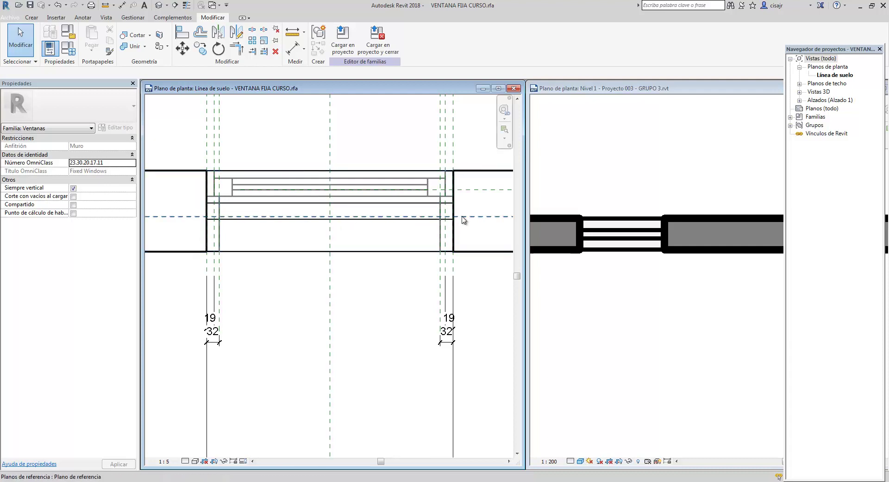
Set the Nivel 1 plan to a custom scale of 1:350 and inspect the window's simplified lines within the wall.
{"action": "left_click", "coordinate": [625, 284]}
{"action": "left_click", "coordinate": [551, 461]}
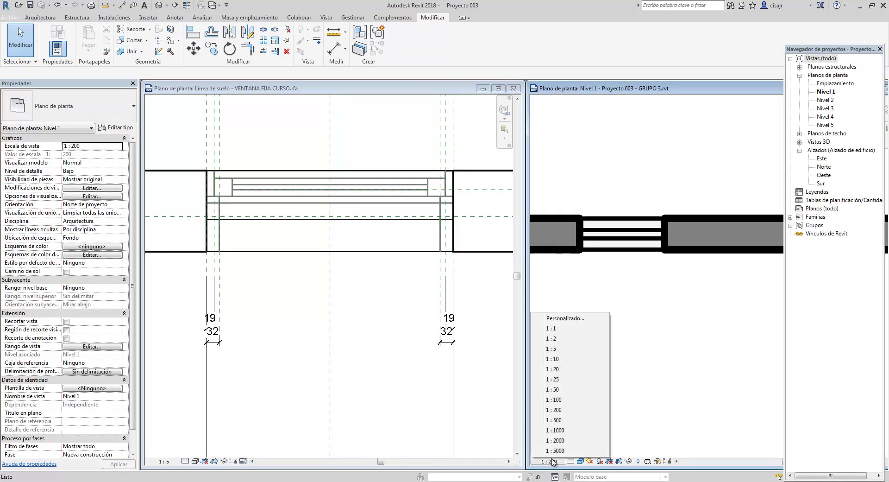
{"action": "left_click", "coordinate": [576, 319]}
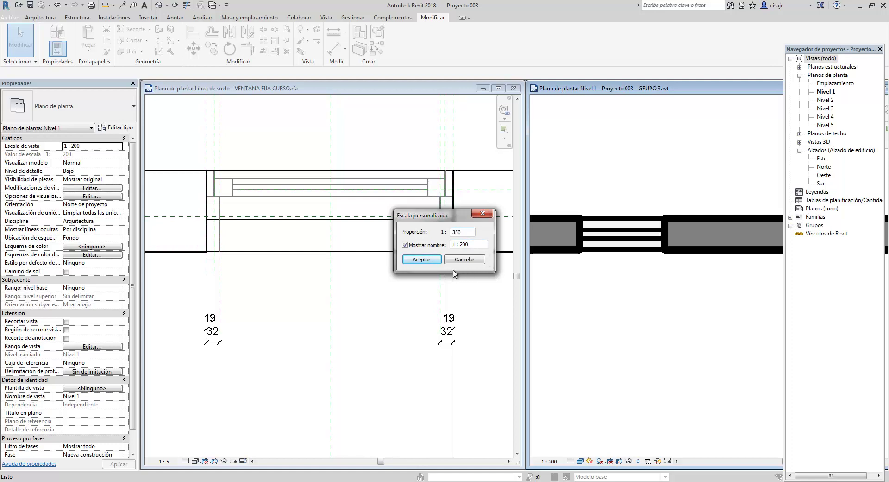
{"action": "left_click", "coordinate": [422, 259]}
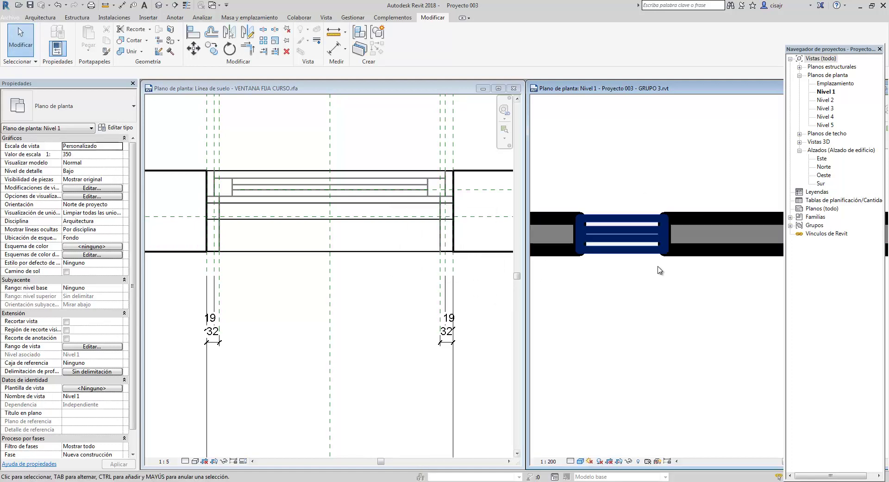
{"action": "scroll", "coordinate": [653, 315], "scroll_direction": "down", "scroll_amount": 3}
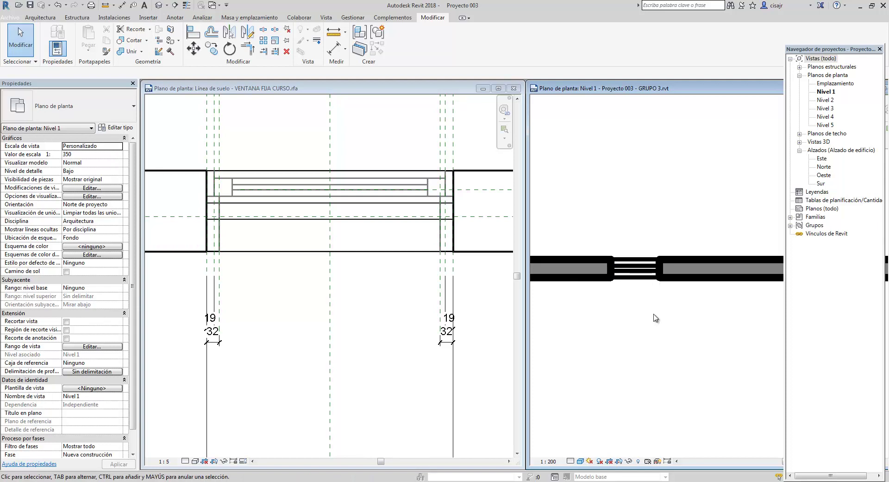
{"action": "middle_click_drag", "start_coordinate": [649, 305], "coordinate": [647, 244]}
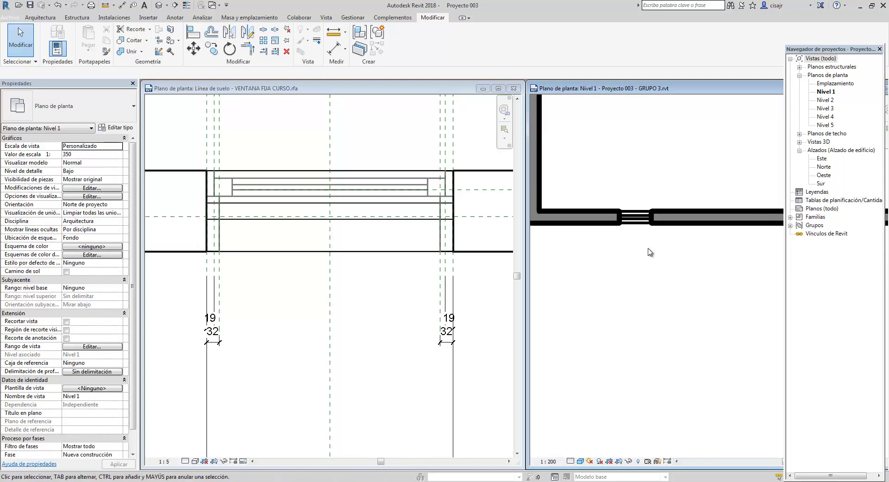
{"action": "scroll", "coordinate": [648, 246], "scroll_direction": "down", "scroll_amount": 2}
{"action": "scroll", "coordinate": [655, 245], "scroll_direction": "up", "scroll_amount": 2}
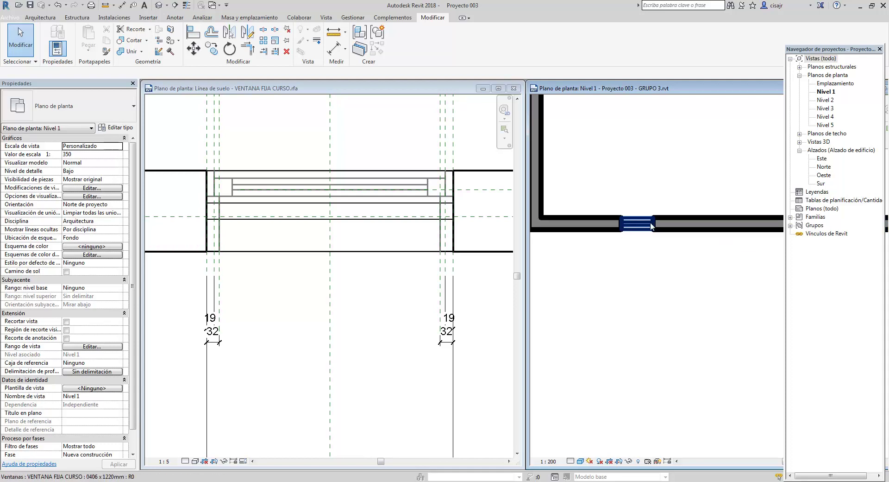
{"action": "scroll", "coordinate": [635, 226], "scroll_direction": "up", "scroll_amount": 2}
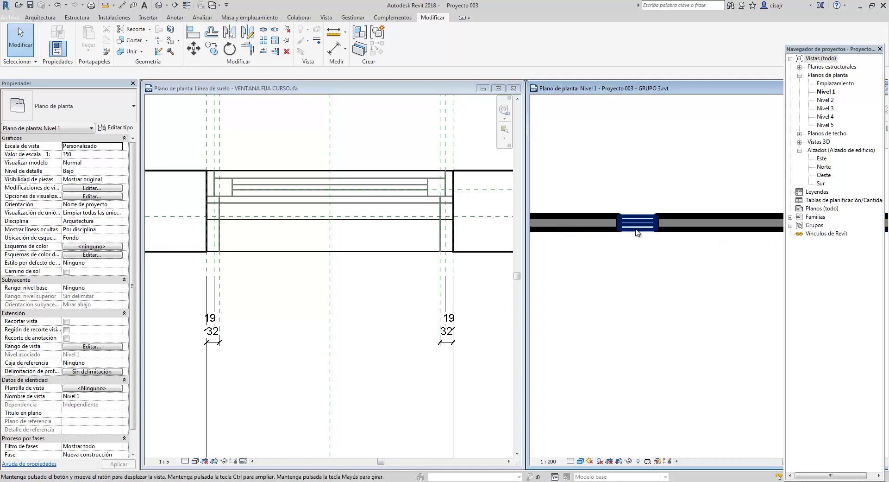
{"action": "scroll", "coordinate": [641, 237], "scroll_direction": "up", "scroll_amount": 3}
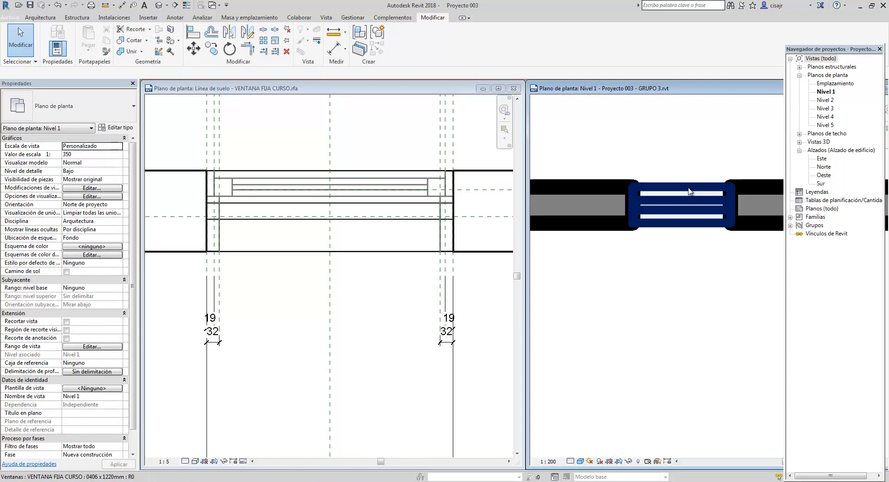
In the VENTANA FIJA CURSO floor plan, draw a horizontal 610 mm symbolic line across the full opening, midway between the two existing Bajo lines.
{"action": "left_click", "coordinate": [463, 242]}
{"action": "scroll", "coordinate": [460, 237], "scroll_direction": "down", "scroll_amount": 4}
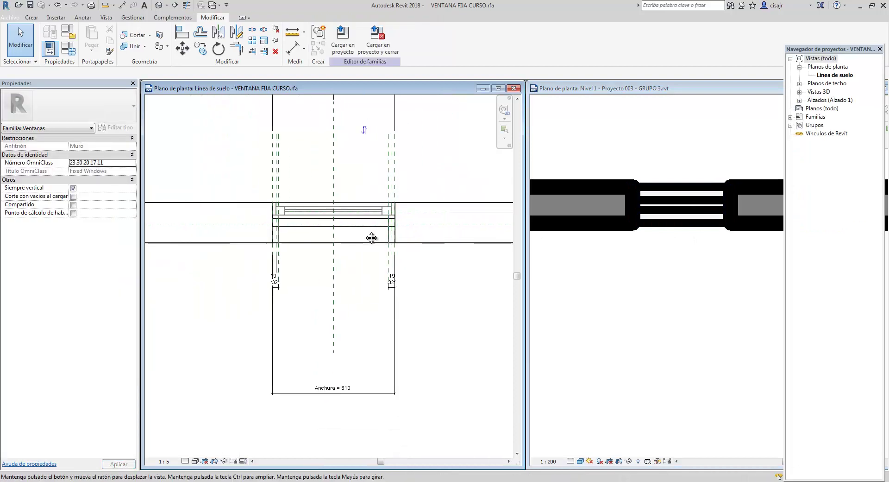
{"action": "scroll", "coordinate": [371, 237], "scroll_direction": "up", "scroll_amount": 4}
{"action": "middle_click_drag", "start_coordinate": [348, 225], "coordinate": [393, 221]}
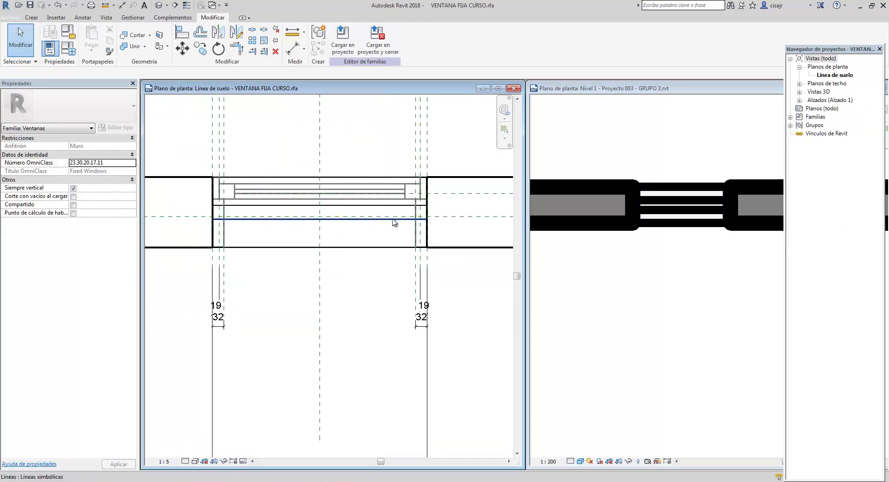
{"action": "scroll", "coordinate": [399, 223], "scroll_direction": "up", "scroll_amount": 2}
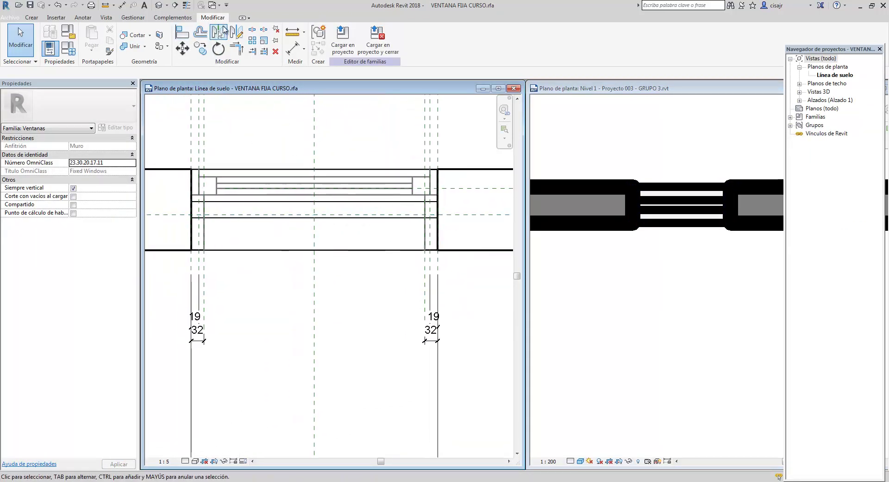
{"action": "middle_click_drag", "start_coordinate": [272, 154], "coordinate": [272, 147]}
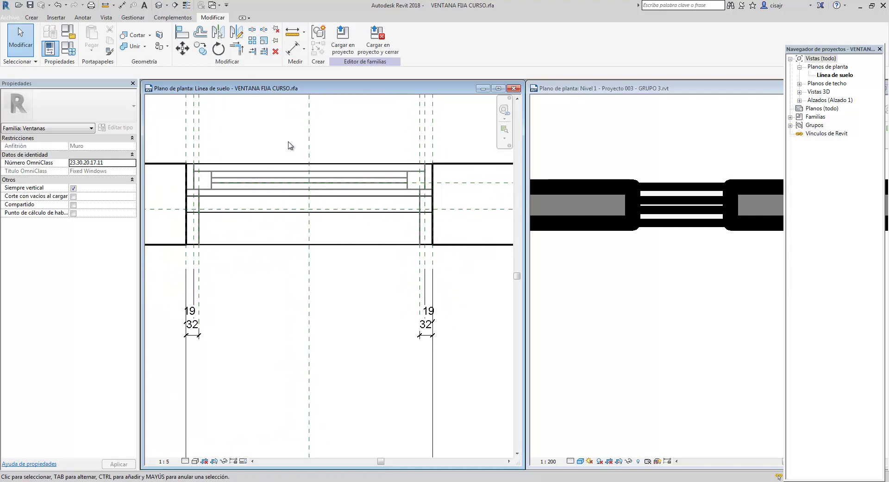
{"action": "left_click", "coordinate": [82, 17]}
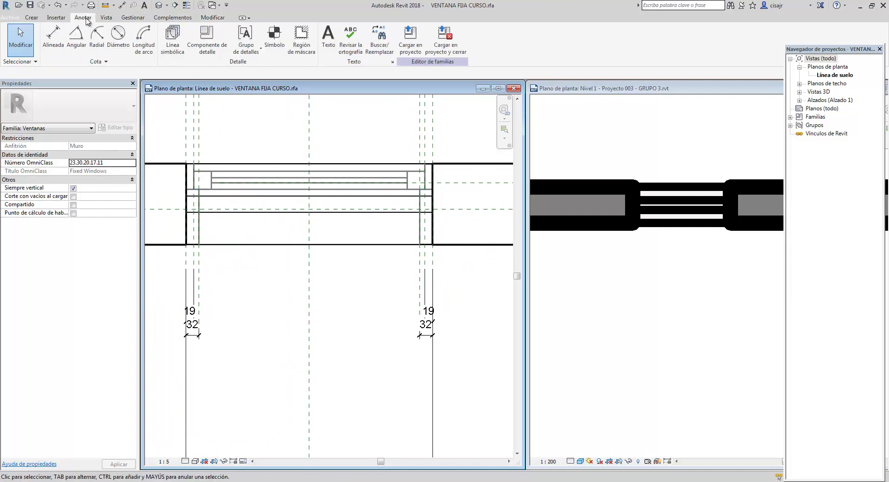
{"action": "left_click", "coordinate": [174, 36]}
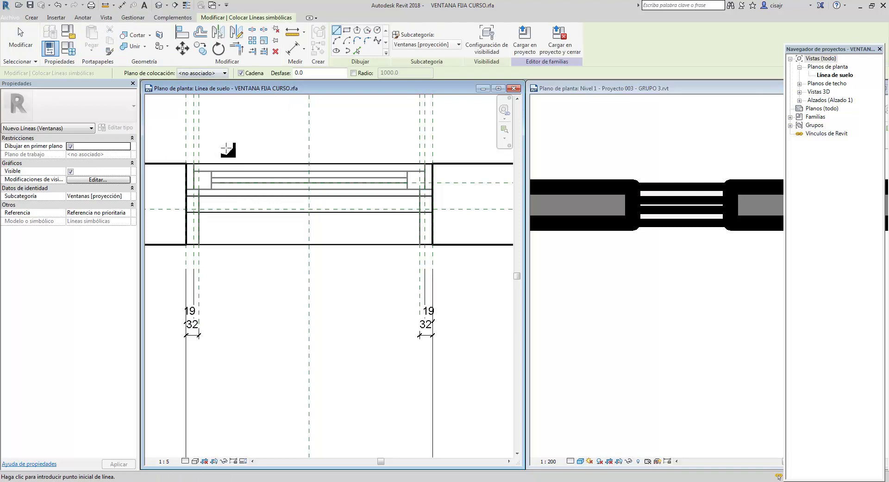
{"action": "scroll", "coordinate": [187, 209], "scroll_direction": "up", "scroll_amount": 2}
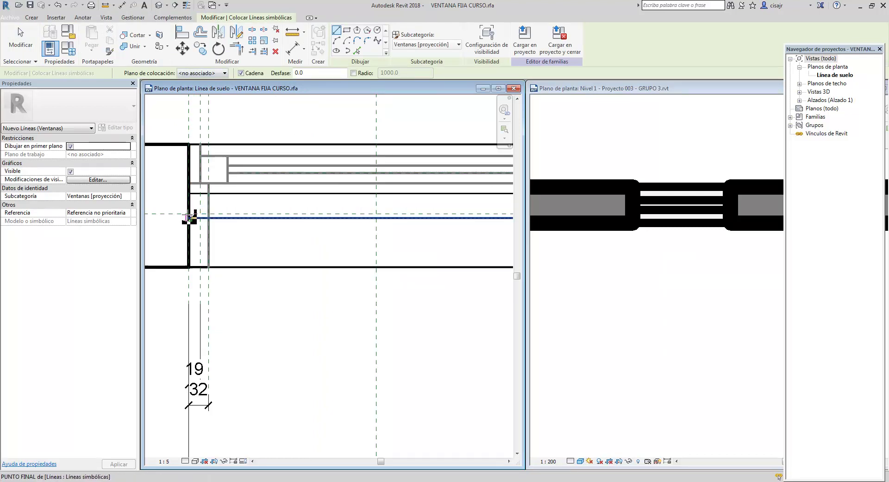
{"action": "left_click", "coordinate": [218, 204]}
{"action": "scroll", "coordinate": [217, 204], "scroll_direction": "down", "scroll_amount": 2}
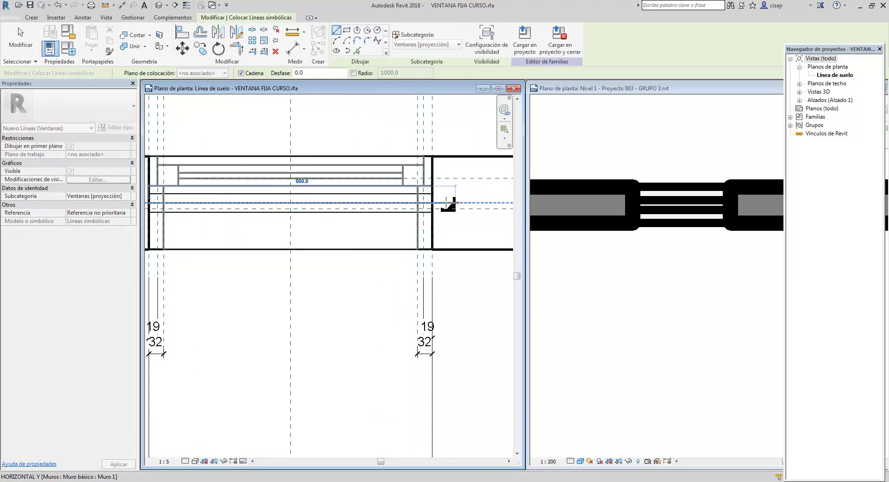
{"action": "left_click", "coordinate": [432, 204]}
{"action": "key", "text": "Escape"}
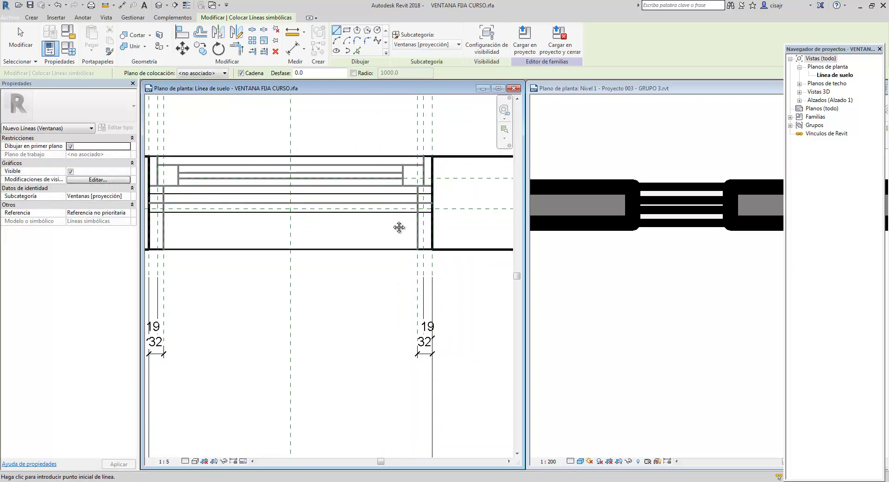
{"action": "middle_click_drag", "start_coordinate": [399, 227], "coordinate": [413, 218]}
{"action": "key", "text": "Escape"}
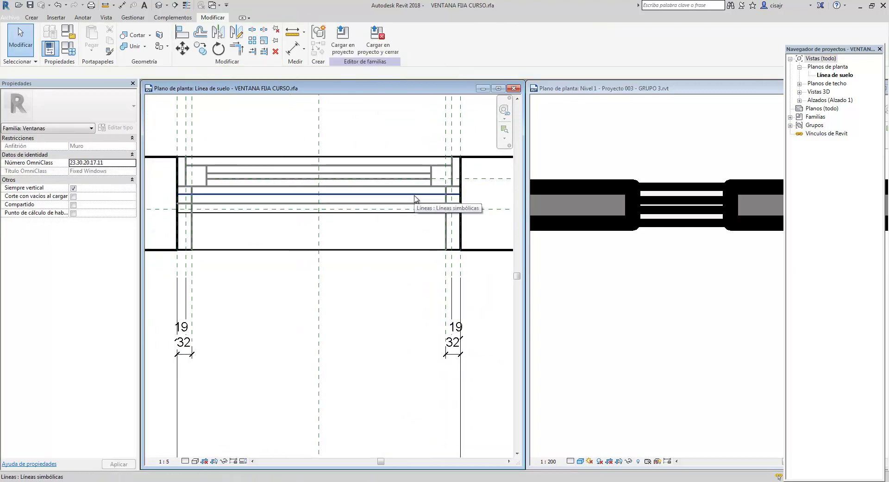
Make the new middle symbolic line visible only at the Bajo detail level.
{"action": "left_click", "coordinate": [403, 203]}
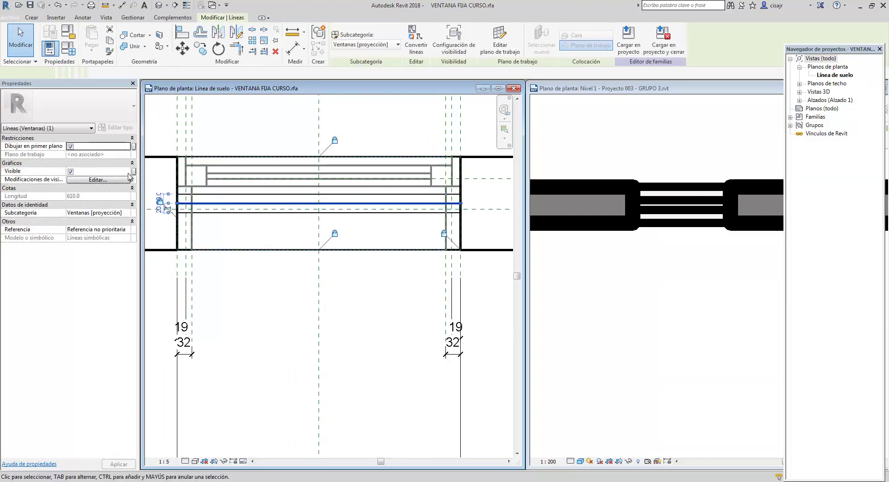
{"action": "left_click", "coordinate": [110, 181]}
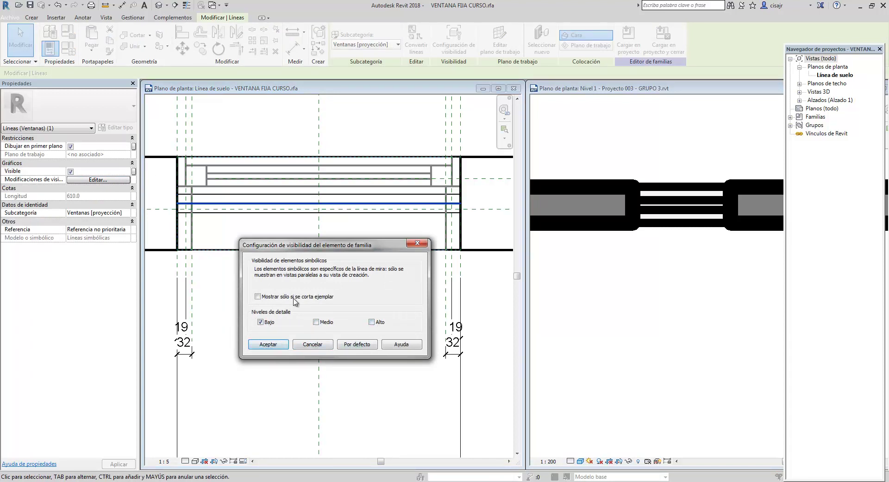
{"action": "left_click", "coordinate": [268, 344]}
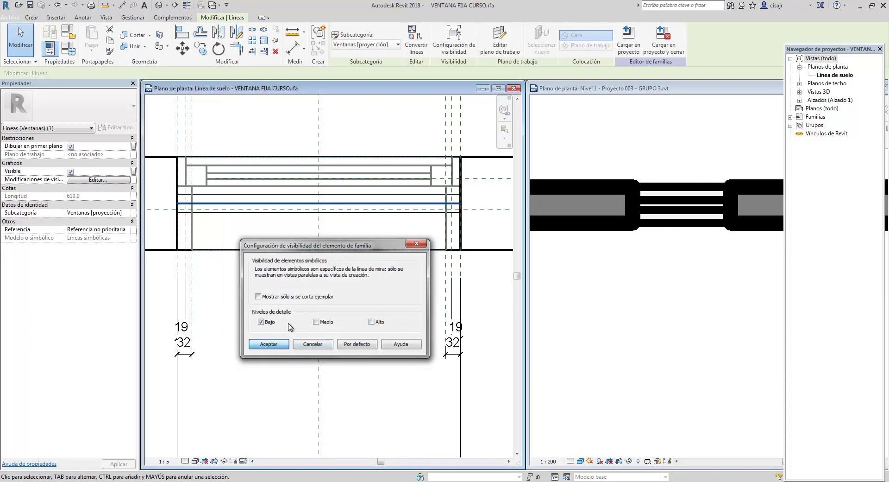
Delete the two symbolic lines on either side of the middle one and reload the family into the project, replacing its existing version.
{"action": "left_click", "coordinate": [287, 229]}
{"action": "left_click", "coordinate": [296, 213]}
{"action": "key", "text": "Escape"}
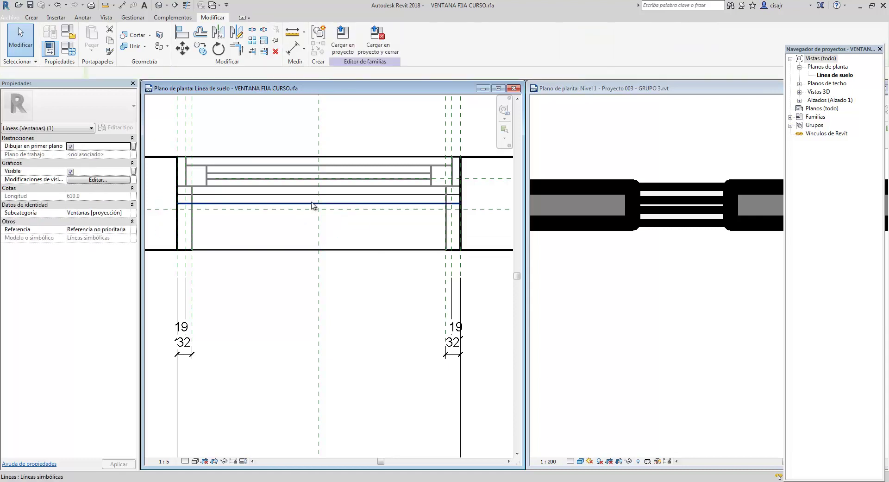
{"action": "left_click", "coordinate": [328, 195]}
{"action": "left_click", "coordinate": [338, 241]}
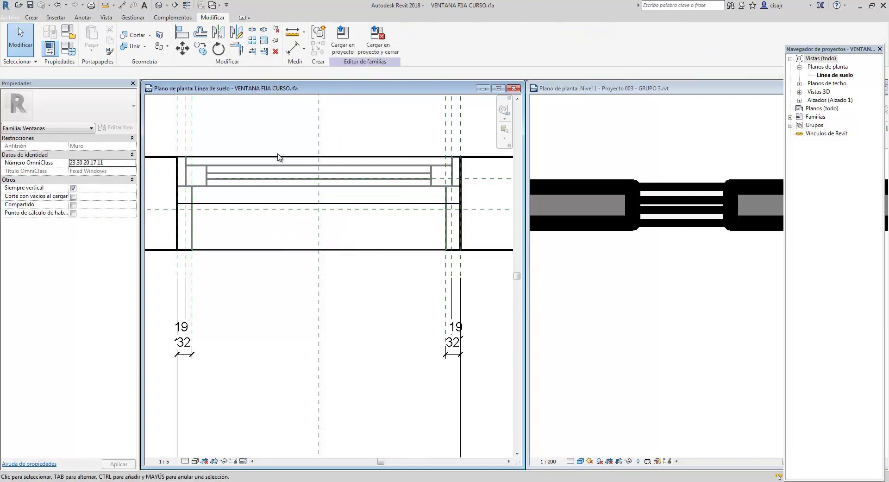
{"action": "left_click", "coordinate": [343, 37]}
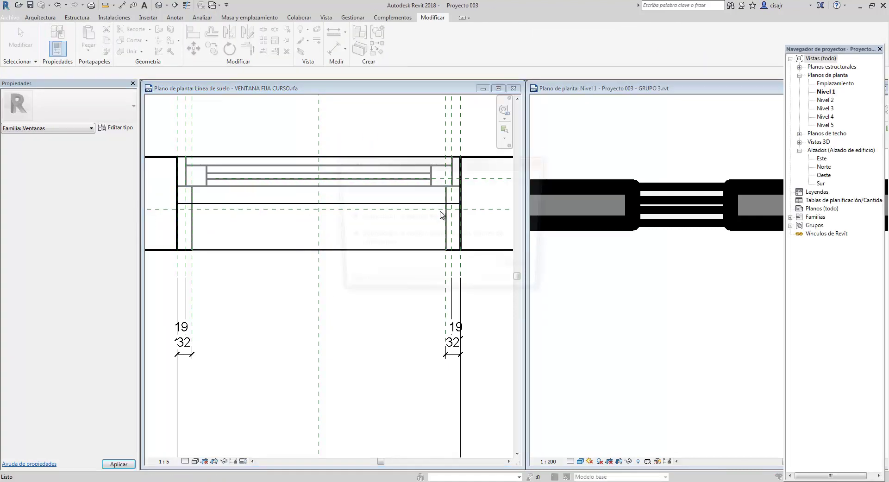
{"action": "left_click", "coordinate": [443, 236]}
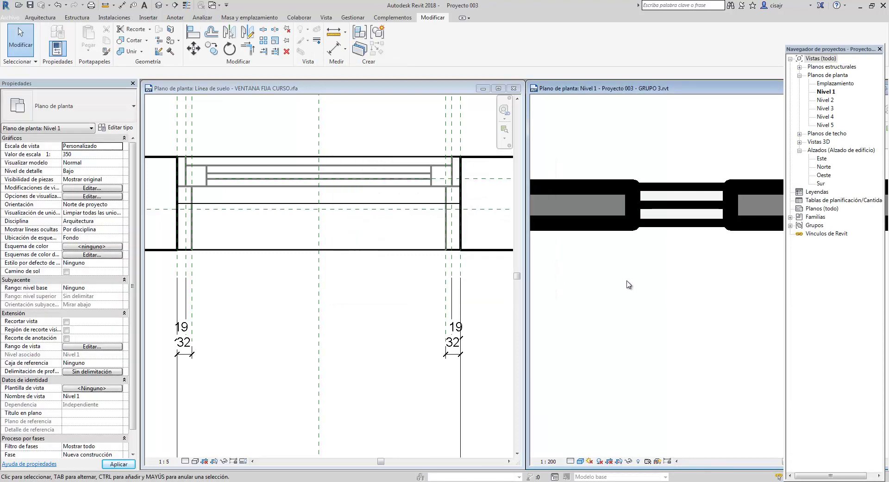
Change the type of the window in the Nivel 1 plan to VENTANA FIJA CURSO 0915 x 1830mm.
{"action": "scroll", "coordinate": [679, 201], "scroll_direction": "down", "scroll_amount": 3}
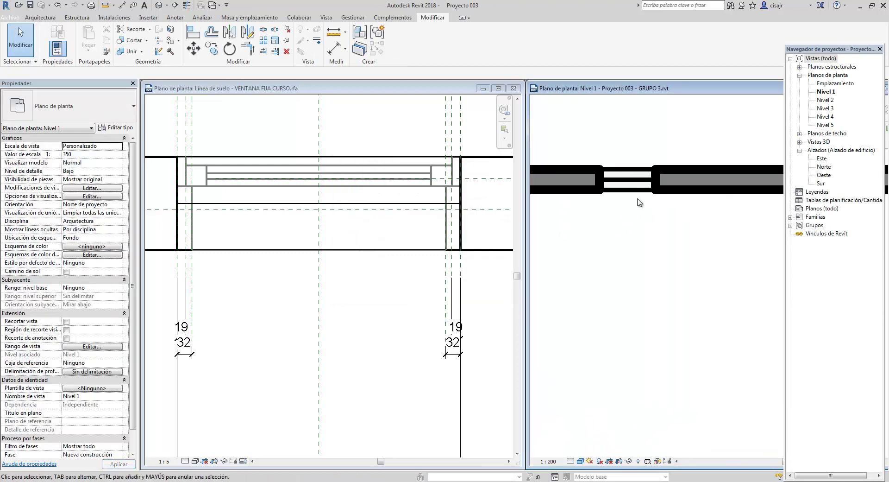
{"action": "left_click", "coordinate": [640, 193]}
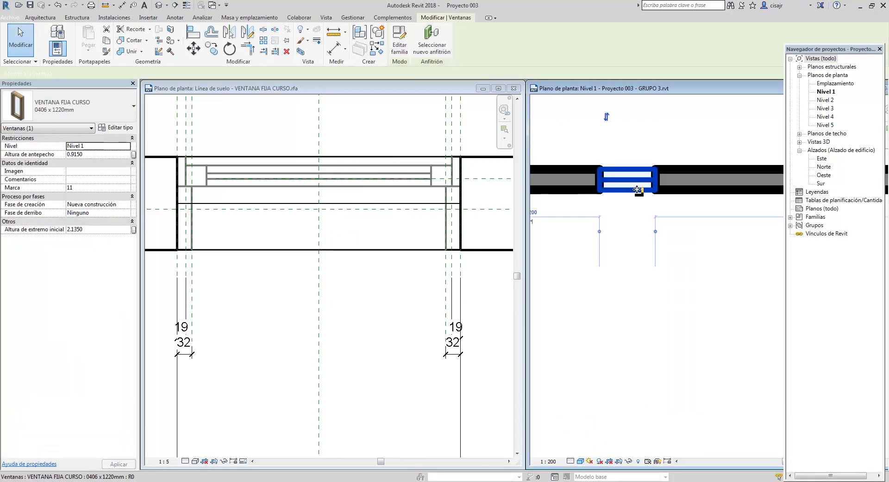
{"action": "left_click", "coordinate": [119, 115]}
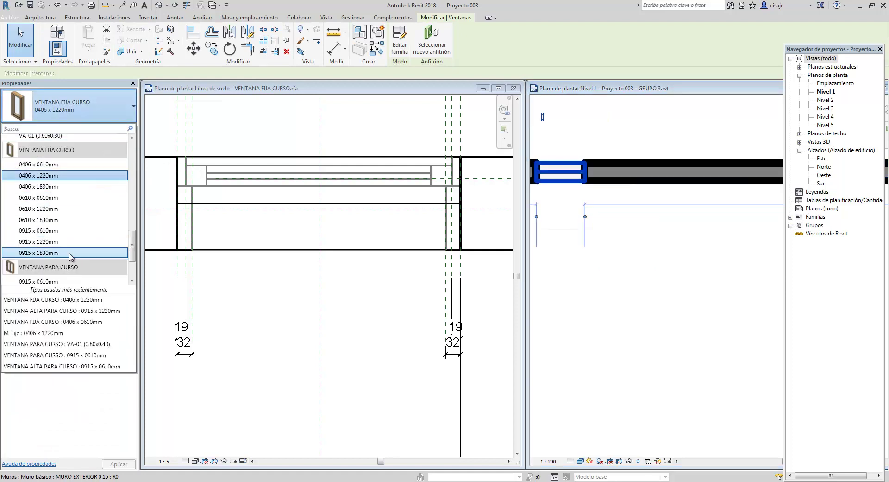
{"action": "left_click", "coordinate": [78, 258]}
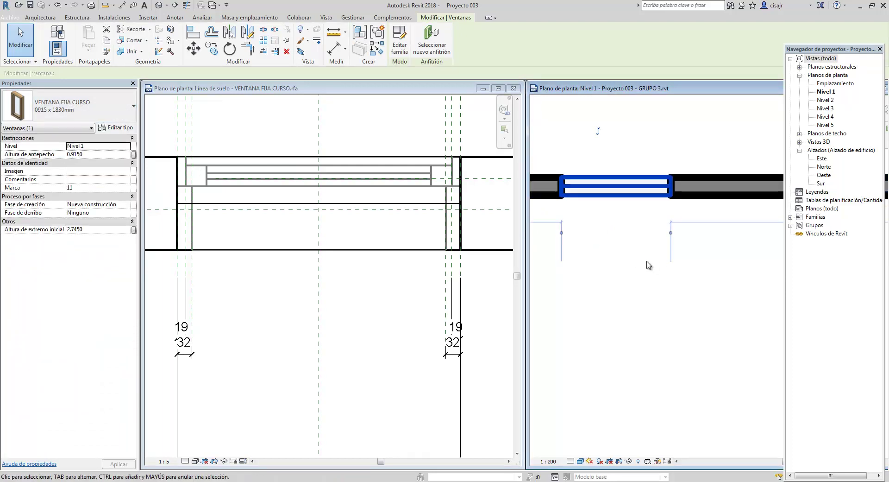
{"action": "left_click", "coordinate": [627, 230]}
{"action": "scroll", "coordinate": [660, 260], "scroll_direction": "down", "scroll_amount": 3}
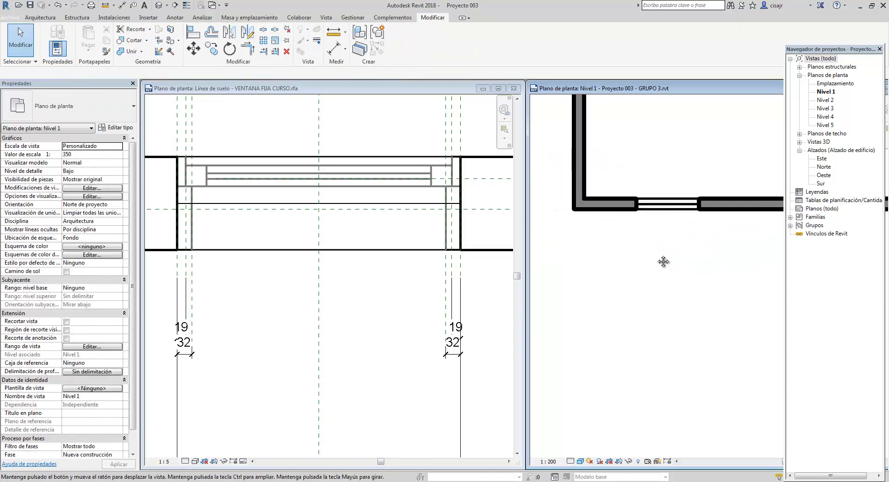
{"action": "middle_click_drag", "start_coordinate": [690, 283], "coordinate": [662, 283]}
{"action": "scroll", "coordinate": [675, 308], "scroll_direction": "down", "scroll_amount": 1}
{"action": "scroll", "coordinate": [654, 282], "scroll_direction": "up", "scroll_amount": 1}
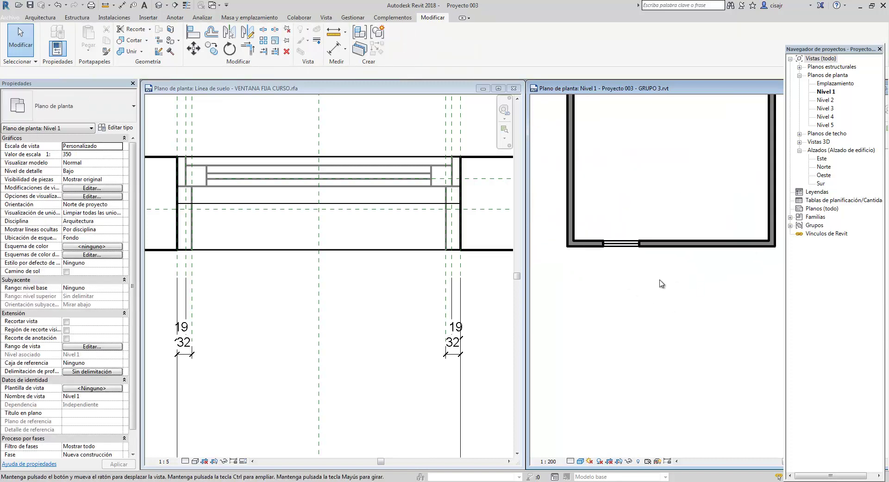
Try a view scale of 1:500 on the Nivel 1 plan and toggle the thin lines display.
{"action": "left_click", "coordinate": [551, 461]}
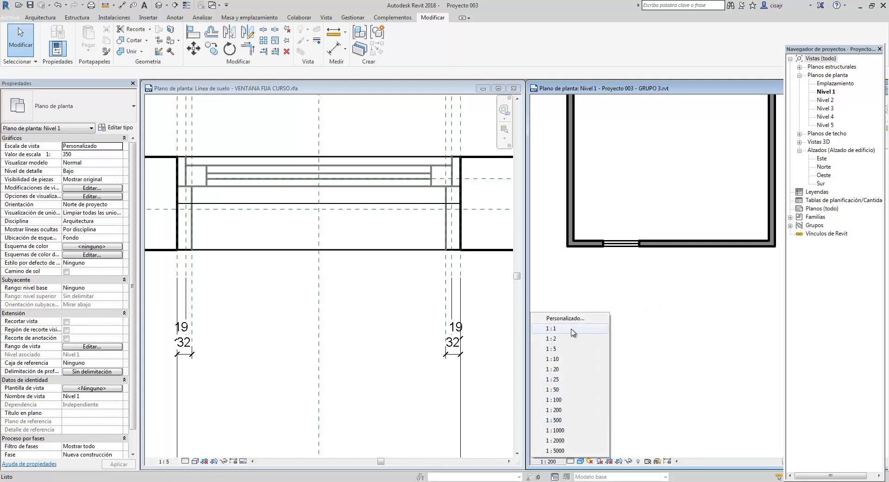
{"action": "left_click", "coordinate": [554, 420]}
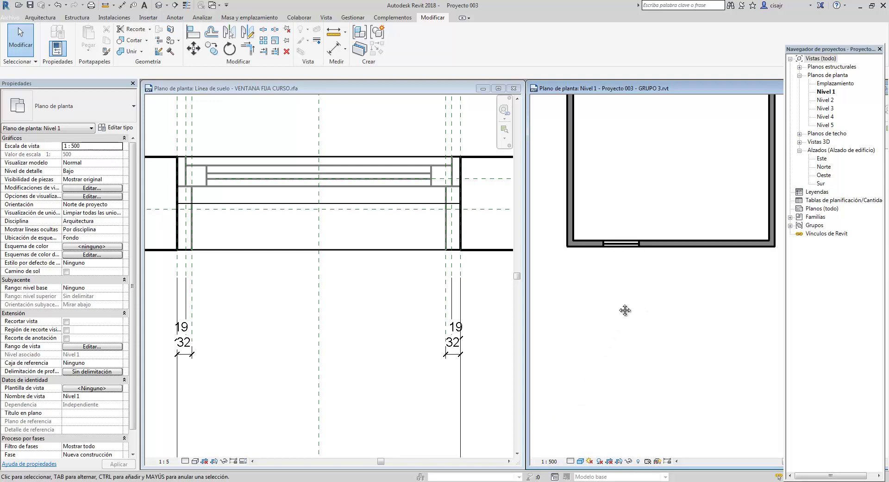
{"action": "scroll", "coordinate": [625, 310], "scroll_direction": "up", "scroll_amount": 4}
{"action": "middle_click_drag", "start_coordinate": [615, 195], "coordinate": [687, 243]}
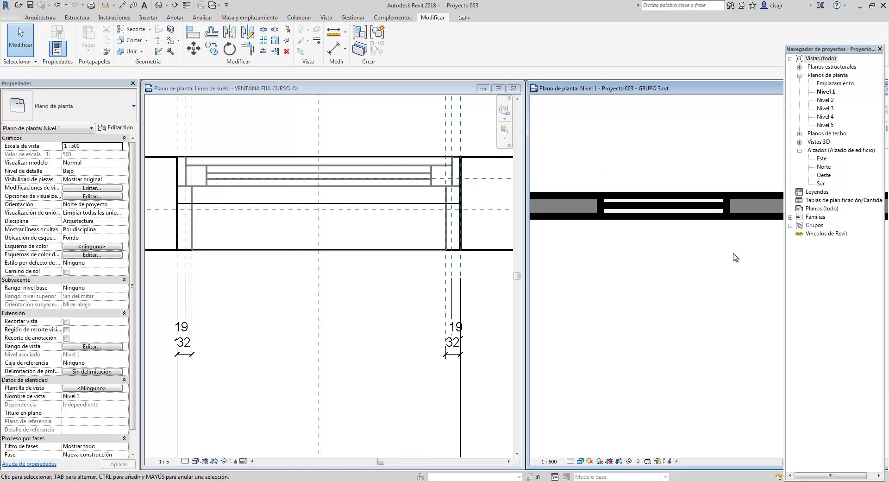
{"action": "left_click", "coordinate": [188, 5]}
{"action": "left_click", "coordinate": [188, 6]}
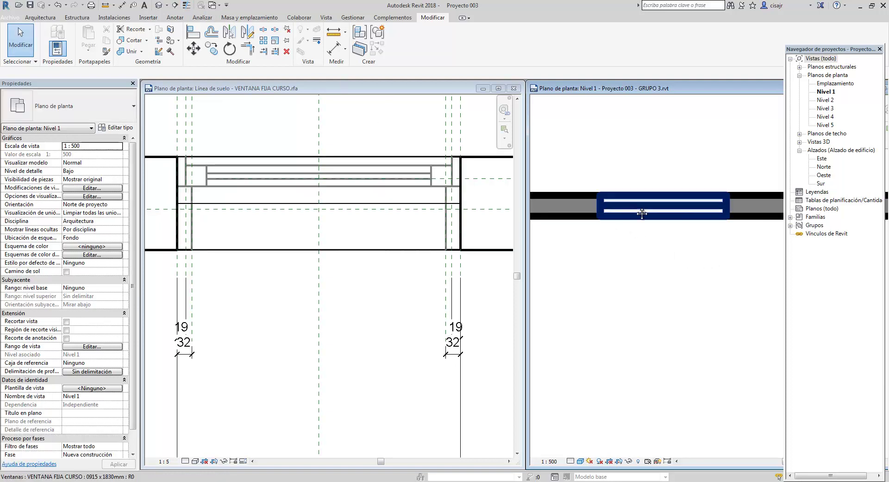
Set the view scale of the Nivel 1 plan to 1:50.
{"action": "scroll", "coordinate": [597, 228], "scroll_direction": "down", "scroll_amount": 3}
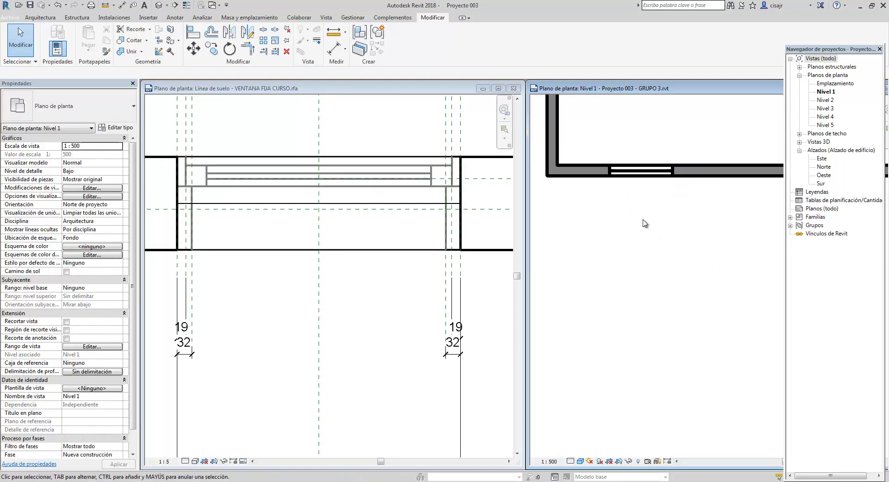
{"action": "scroll", "coordinate": [621, 233], "scroll_direction": "up", "scroll_amount": 3}
{"action": "middle_click_drag", "start_coordinate": [625, 224], "coordinate": [644, 221]}
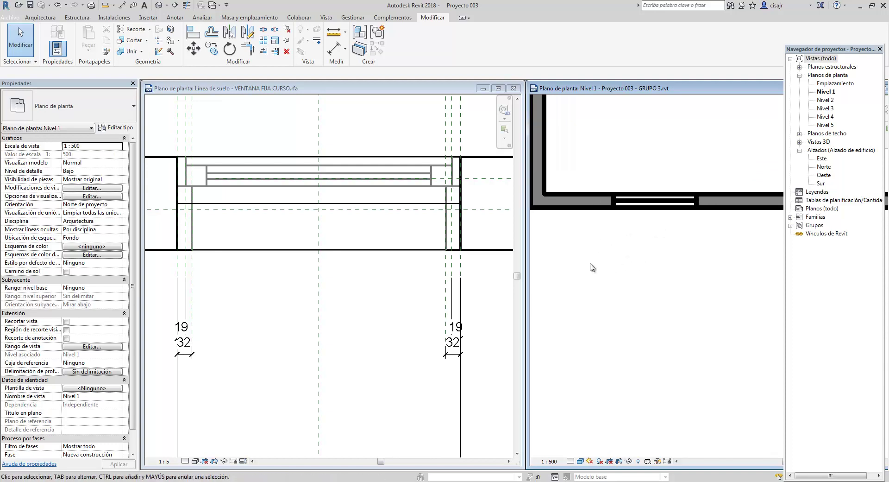
{"action": "left_click", "coordinate": [550, 461]}
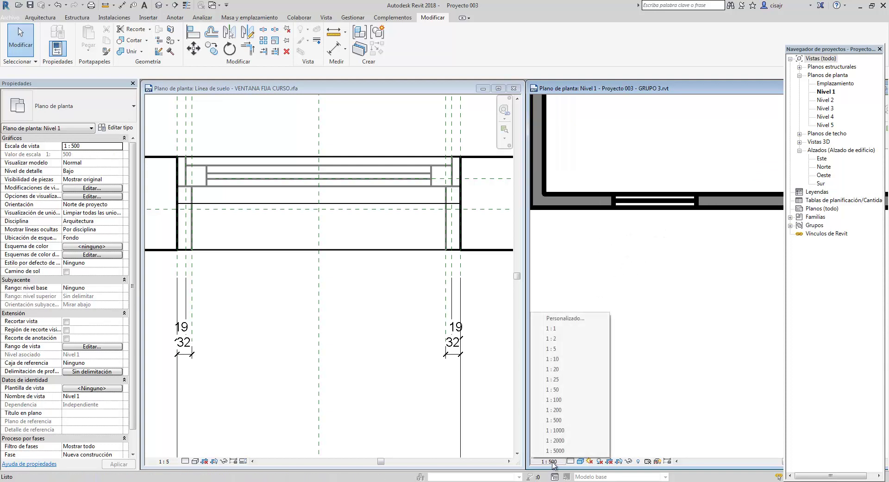
{"action": "left_click", "coordinate": [563, 390]}
In the window family's floor plan, copy the horizontal symbolic line across the opening about 20 mm toward the window frame.
{"action": "left_click", "coordinate": [376, 229]}
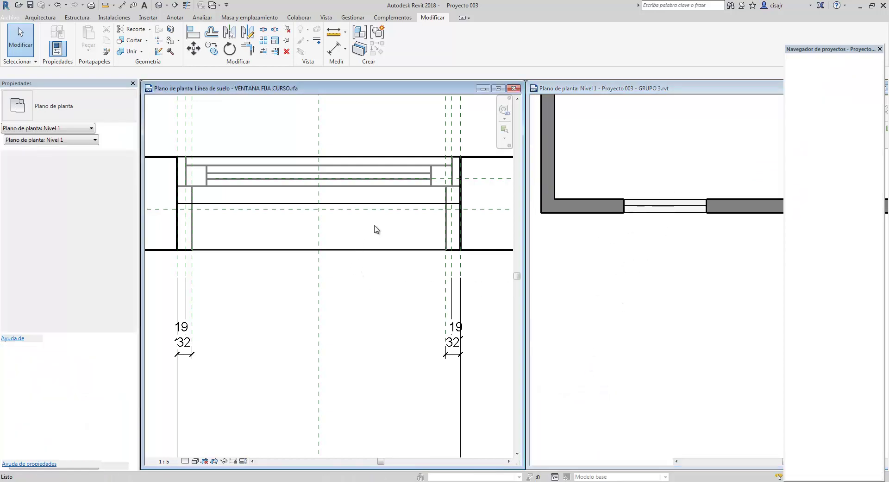
{"action": "left_click", "coordinate": [399, 208]}
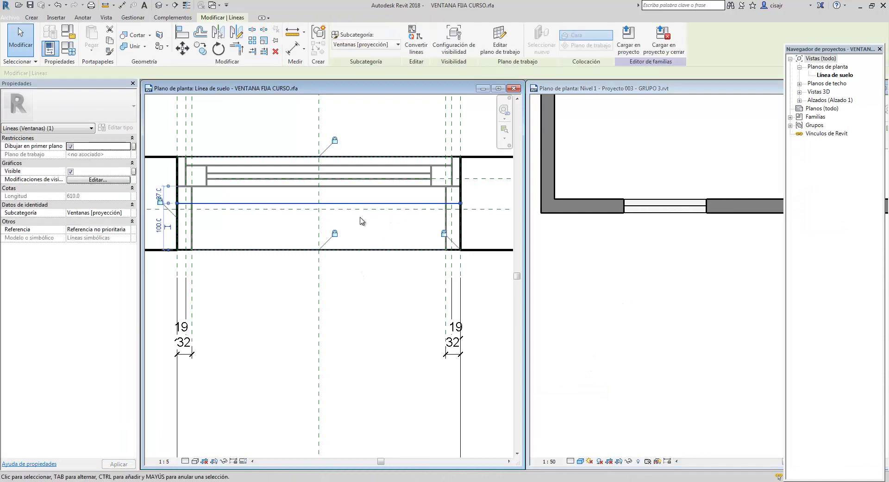
{"action": "left_click", "coordinate": [217, 48]}
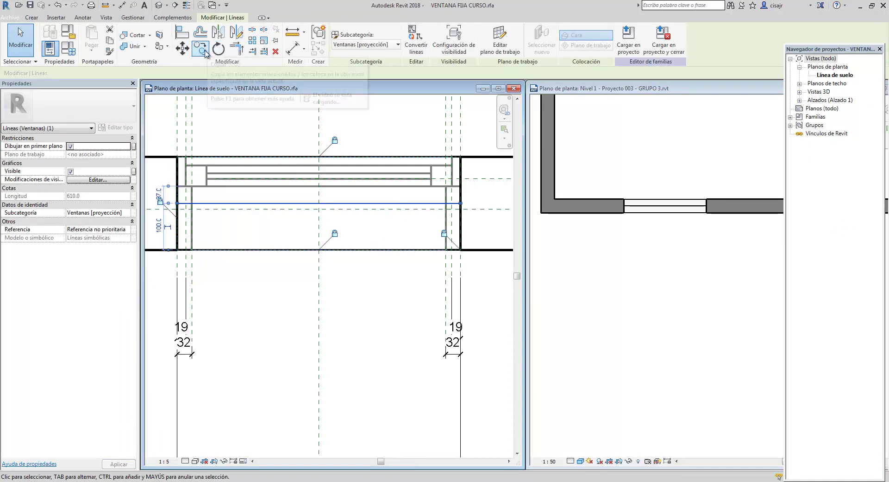
{"action": "scroll", "coordinate": [338, 199], "scroll_direction": "up", "scroll_amount": 2}
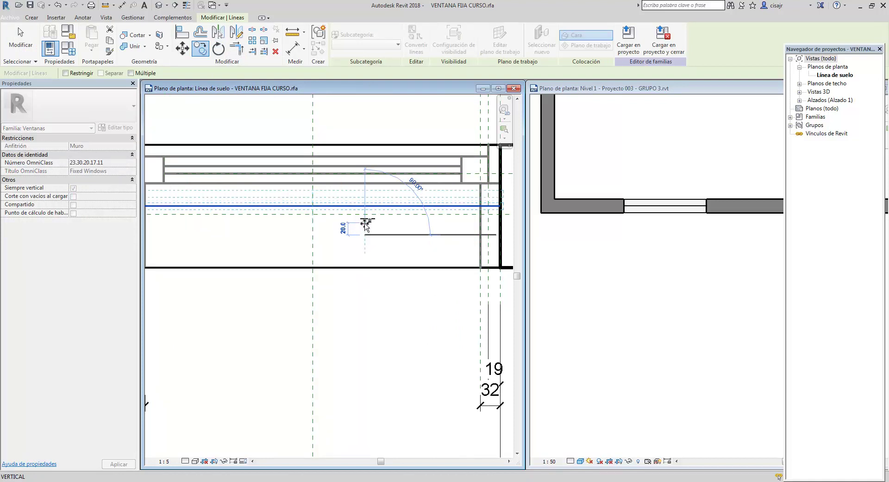
{"action": "left_click", "coordinate": [366, 224]}
{"action": "left_click", "coordinate": [340, 176]}
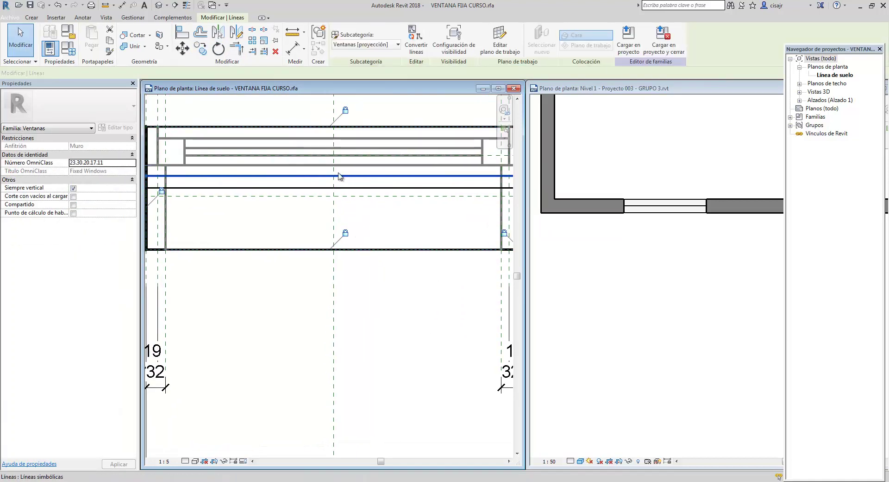
Mirror the copied line about the original symbolic line and delete the original line between them.
{"action": "left_click", "coordinate": [218, 33]}
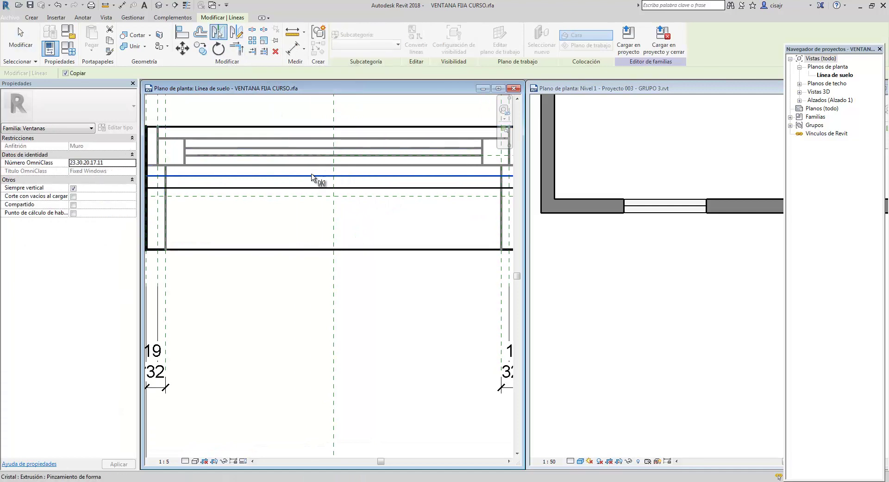
{"action": "left_click", "coordinate": [320, 190]}
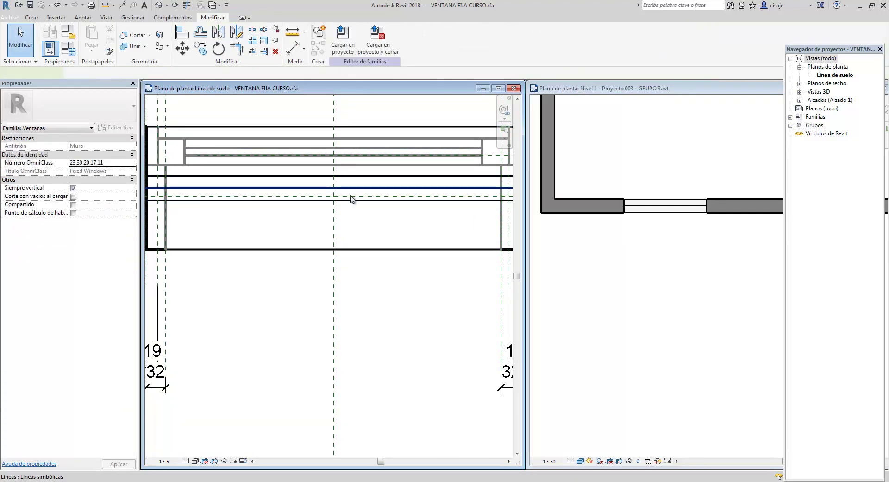
{"action": "scroll", "coordinate": [376, 193], "scroll_direction": "down", "scroll_amount": 2}
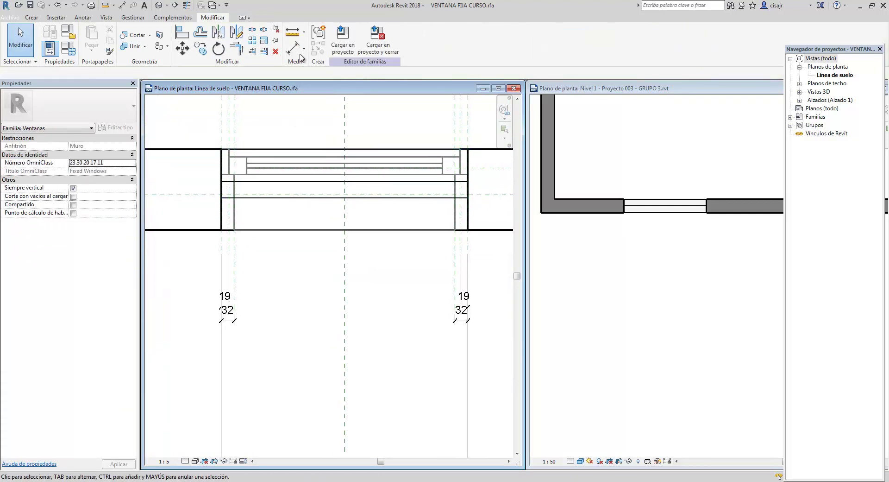
Load the window family into the project, overwriting the existing version and its parameter values, and close the family view.
{"action": "left_click", "coordinate": [342, 41]}
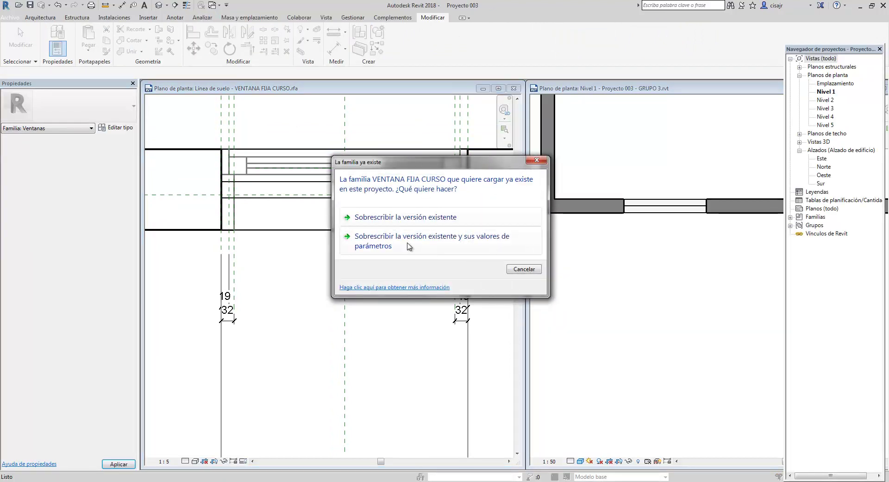
{"action": "left_click", "coordinate": [412, 241]}
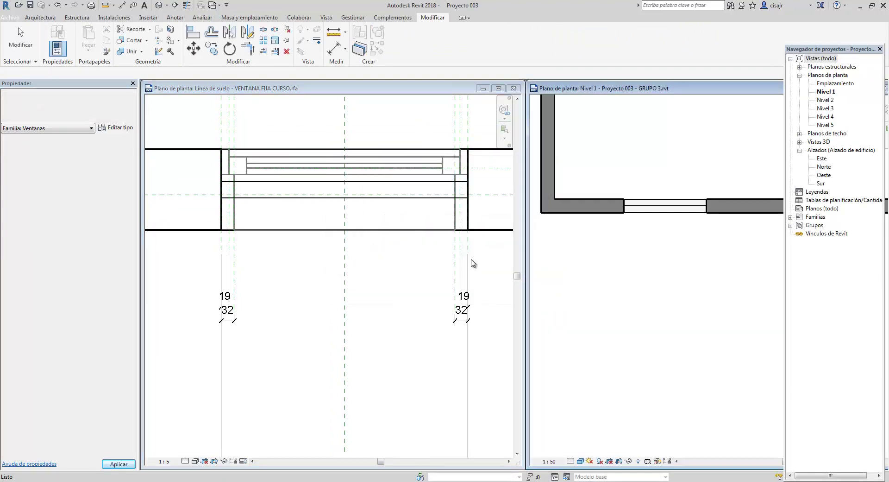
{"action": "left_click", "coordinate": [391, 303]}
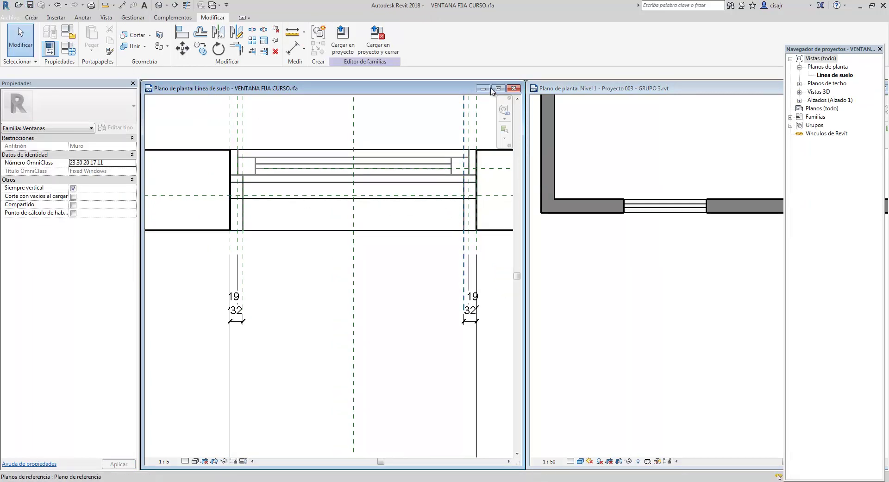
{"action": "left_click", "coordinate": [513, 88]}
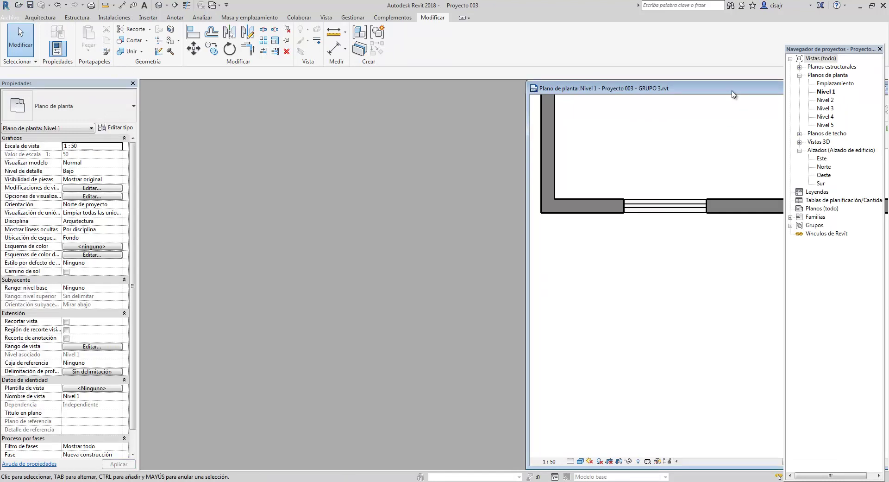
Maximize the Nivel 1 plan and examine how the reloaded window is drawn in the wall.
{"action": "double_click", "coordinate": [733, 90]}
{"action": "scroll", "coordinate": [614, 234], "scroll_direction": "down", "scroll_amount": 3}
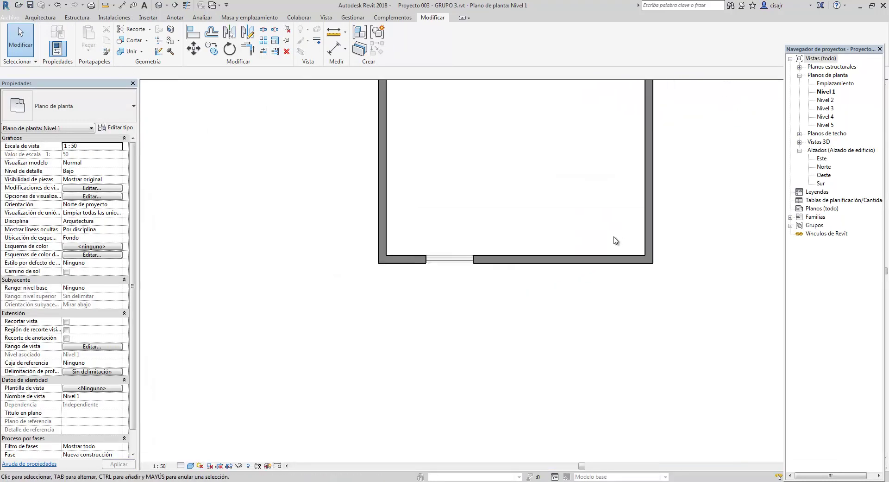
{"action": "middle_click_drag", "start_coordinate": [488, 252], "coordinate": [457, 330]}
{"action": "scroll", "coordinate": [427, 363], "scroll_direction": "up", "scroll_amount": 3}
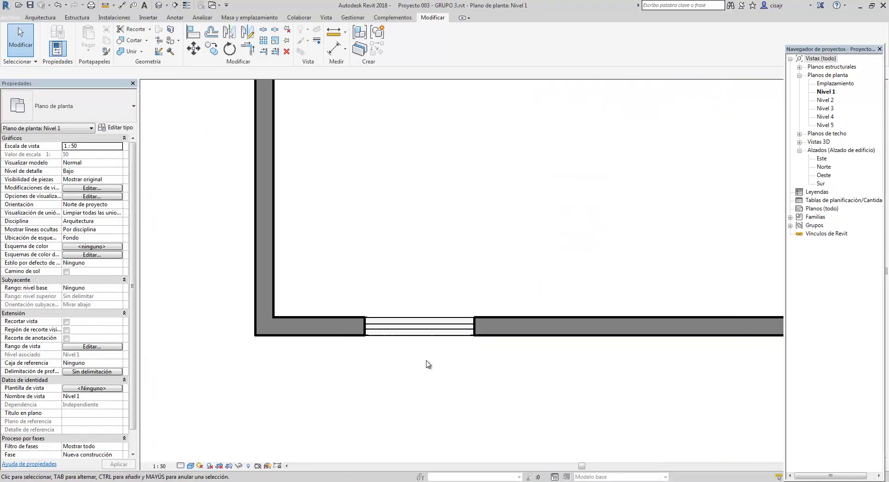
{"action": "middle_click_drag", "start_coordinate": [426, 363], "coordinate": [479, 375]}
{"action": "scroll", "coordinate": [478, 375], "scroll_direction": "down", "scroll_amount": 3}
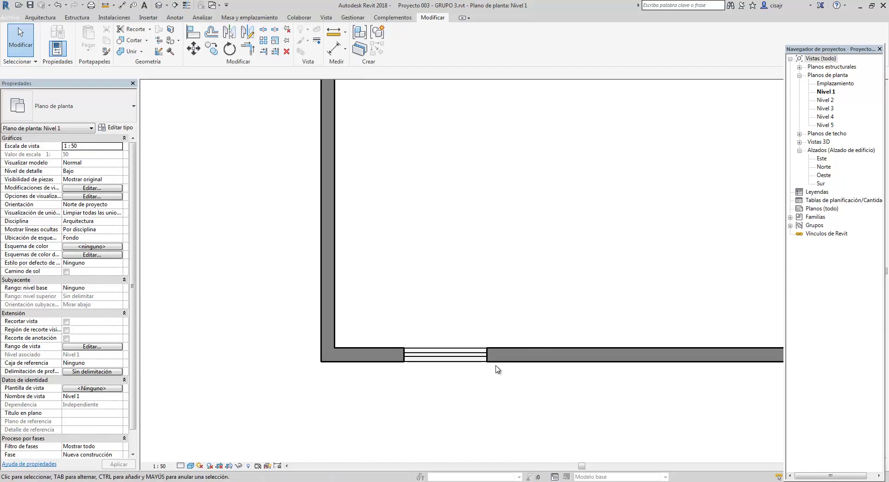
{"action": "scroll", "coordinate": [467, 392], "scroll_direction": "up", "scroll_amount": 3}
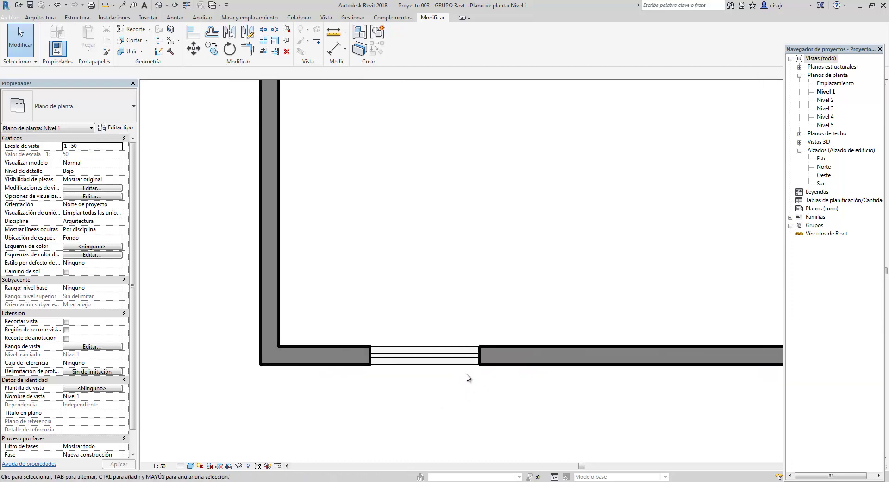
{"action": "middle_click_drag", "start_coordinate": [414, 326], "coordinate": [443, 296]}
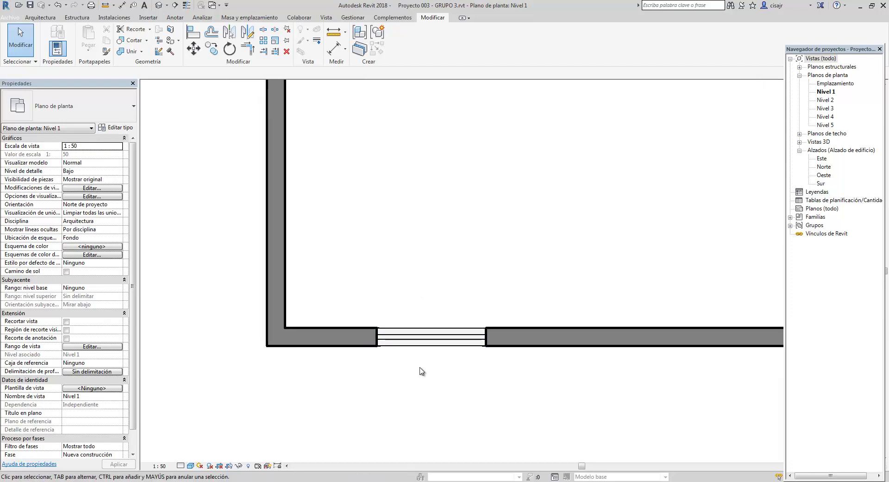
{"action": "middle_click_drag", "start_coordinate": [384, 362], "coordinate": [379, 361]}
{"action": "scroll", "coordinate": [449, 373], "scroll_direction": "down", "scroll_amount": 3}
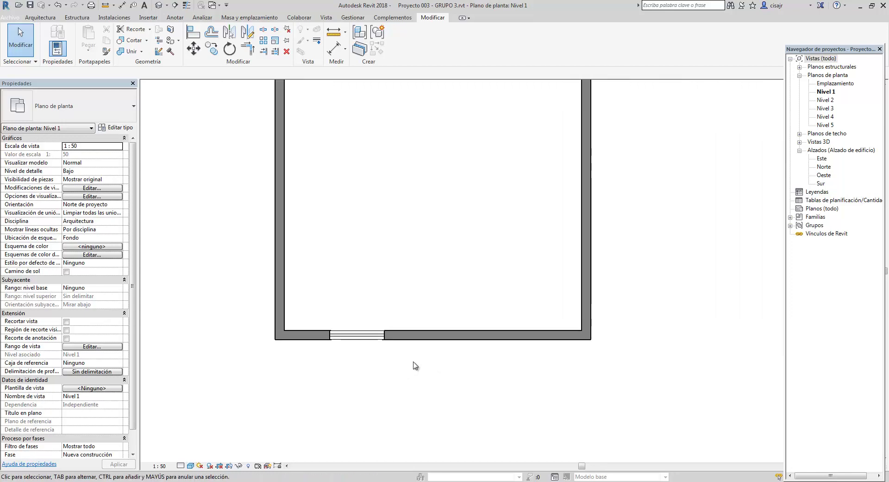
{"action": "scroll", "coordinate": [419, 362], "scroll_direction": "up", "scroll_amount": 1}
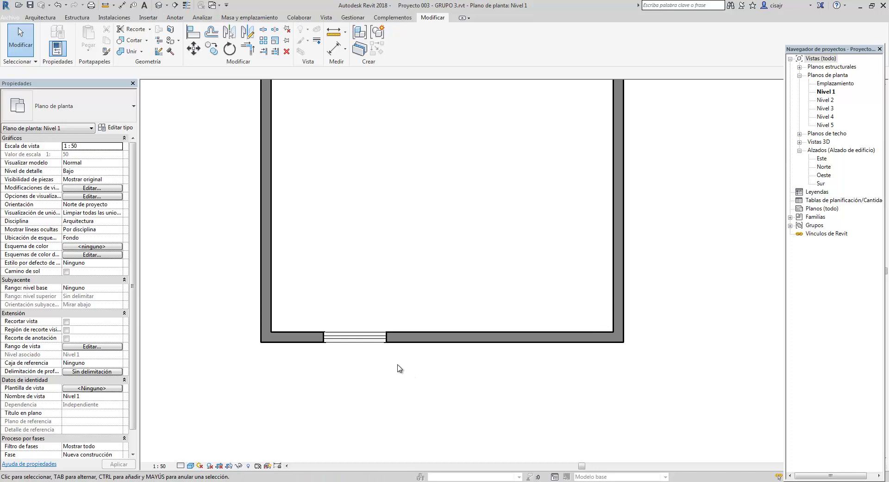
{"action": "middle_click_drag", "start_coordinate": [387, 357], "coordinate": [392, 364]}
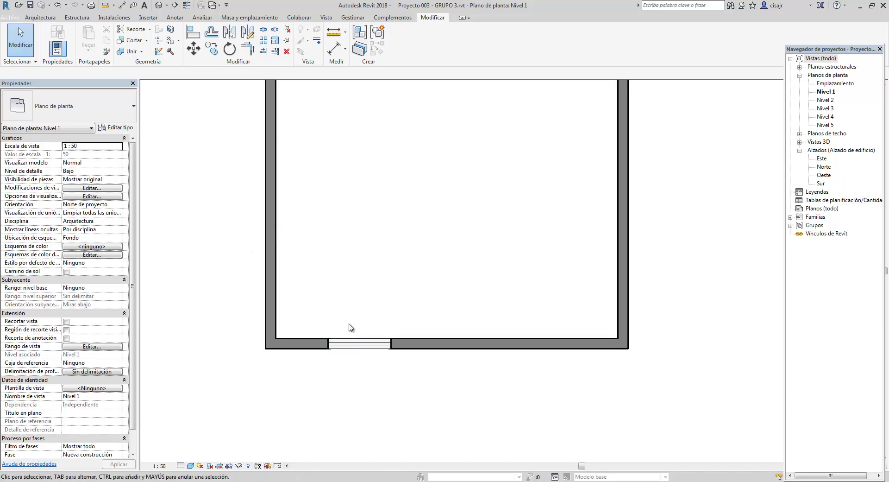
{"action": "scroll", "coordinate": [357, 304], "scroll_direction": "up", "scroll_amount": 1}
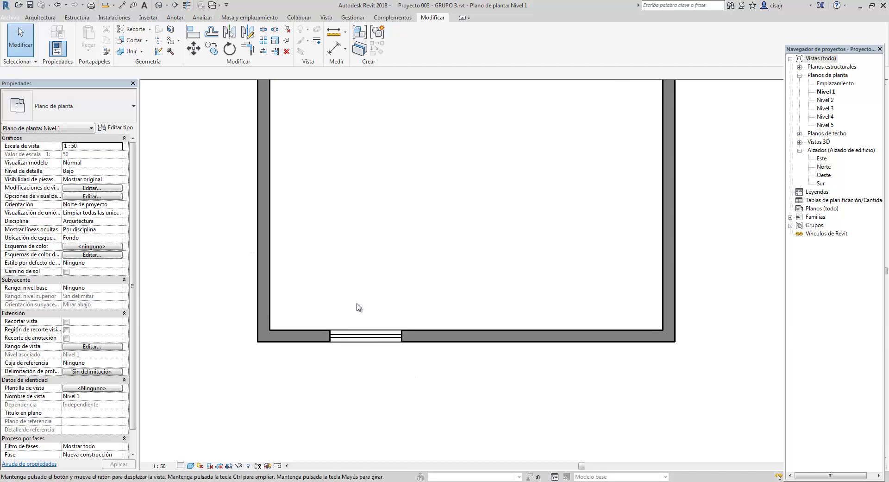
Open the Sur building elevation.
{"action": "double_click", "coordinate": [820, 183]}
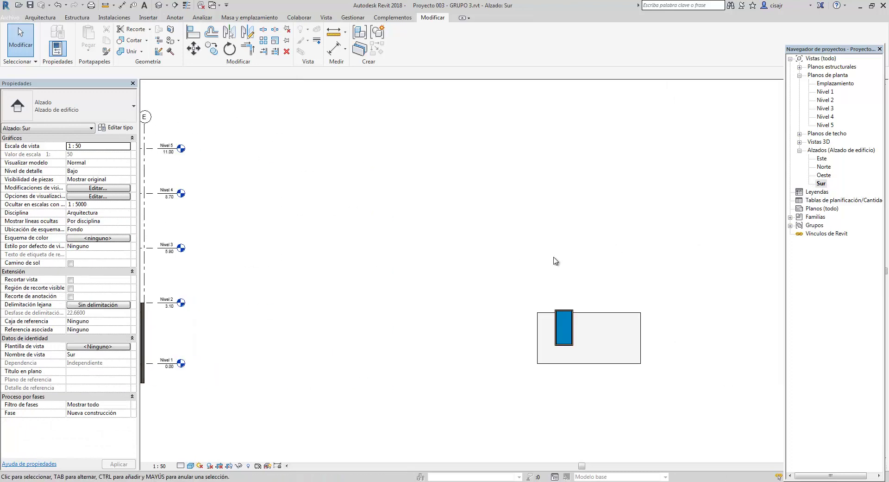
Set the sill height of the 0915 x 1830mm window to 0.7 m.
{"action": "scroll", "coordinate": [555, 260], "scroll_direction": "up", "scroll_amount": 3}
{"action": "middle_click_drag", "start_coordinate": [454, 294], "coordinate": [380, 252]}
{"action": "left_click", "coordinate": [479, 282]}
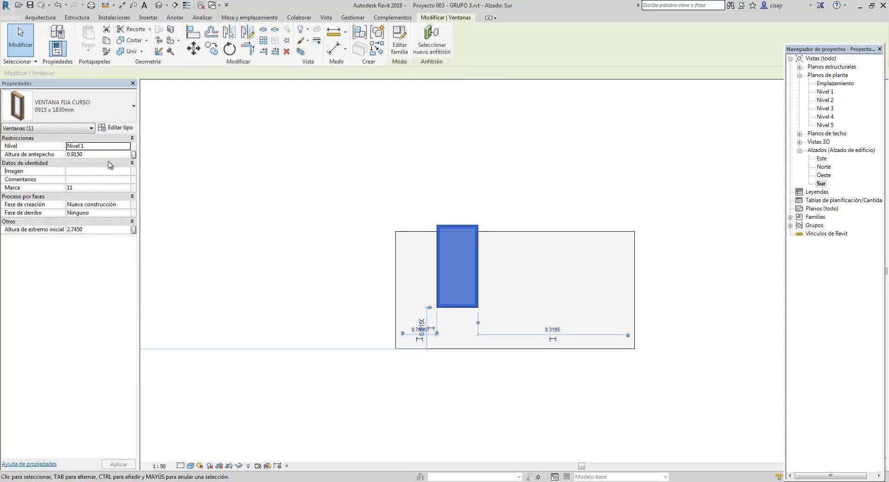
{"action": "left_click", "coordinate": [103, 154]}
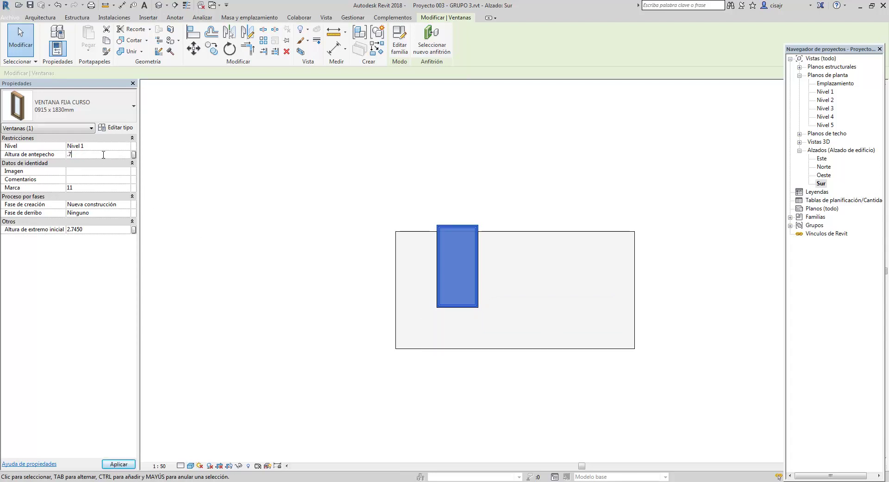
{"action": "key", "text": "Escape"}
{"action": "middle_click_drag", "start_coordinate": [513, 302], "coordinate": [485, 304]}
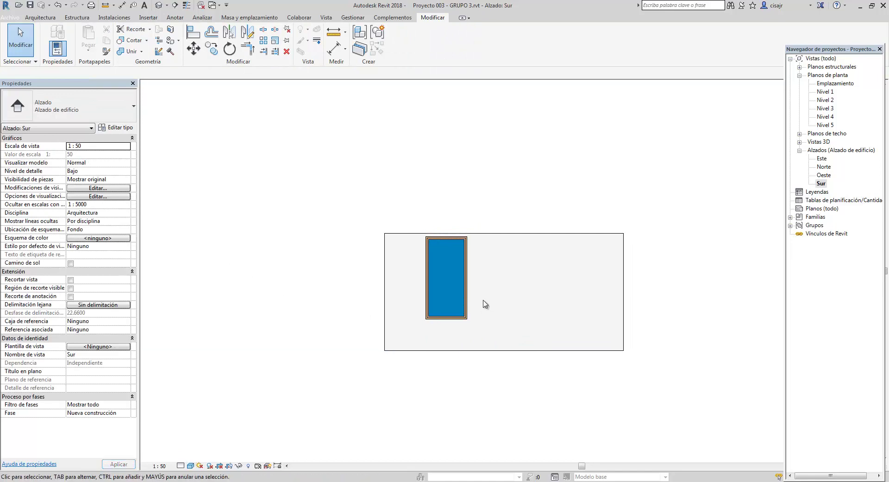
Place a VENTANA FIJA CURSO 0406 x 0610mm window in the wall, about 0.50 m to the right of the large window.
{"action": "left_click", "coordinate": [40, 17]}
{"action": "left_click", "coordinate": [95, 37]}
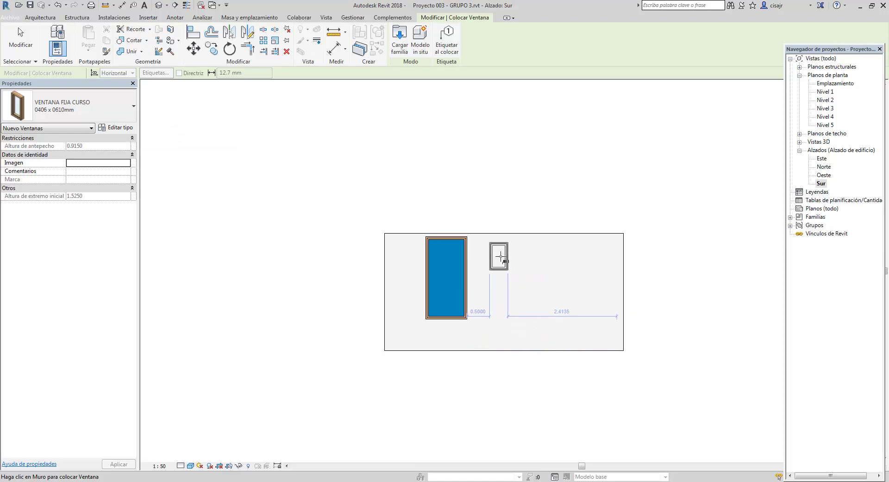
{"action": "left_click", "coordinate": [500, 254]}
{"action": "key", "text": "Escape"}
{"action": "key", "text": "Escape"}
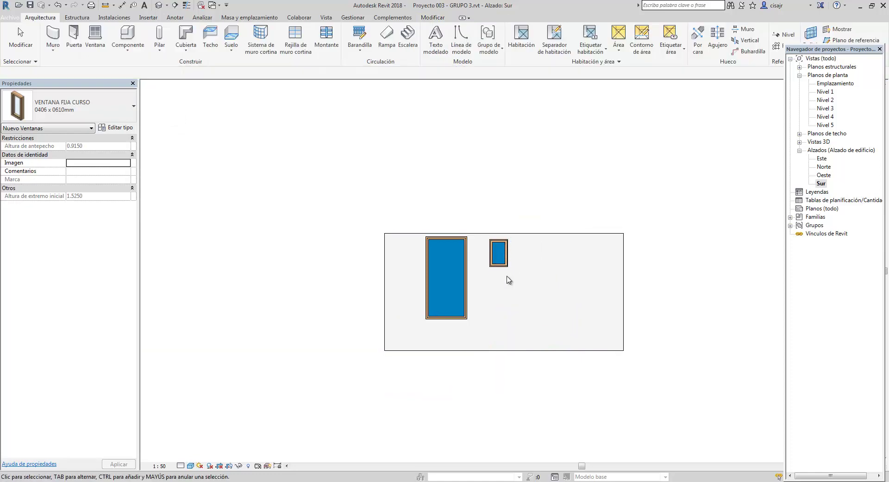
Set the sill height of the 0406 x 0610mm window to 1.80 m.
{"action": "left_click", "coordinate": [504, 264]}
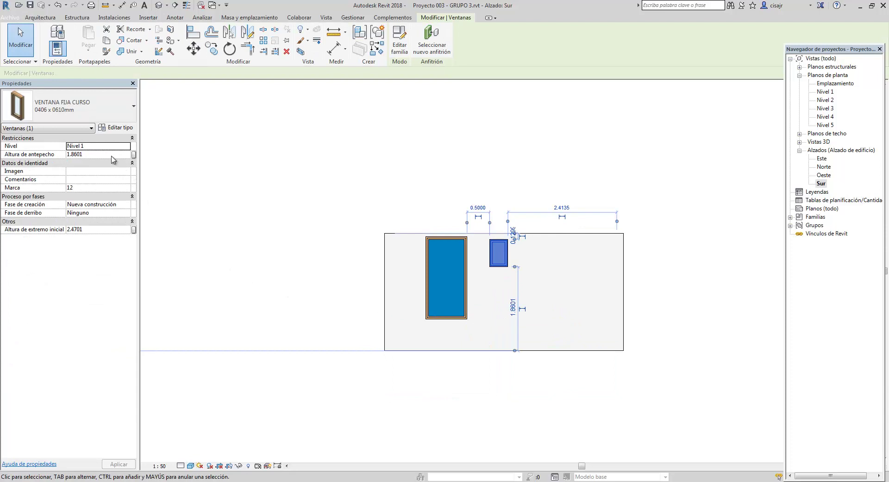
{"action": "left_click", "coordinate": [112, 154]}
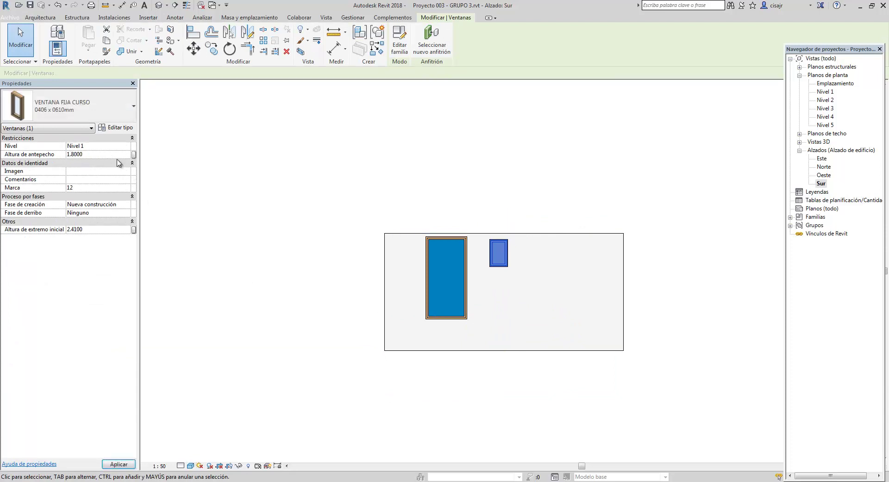
{"action": "left_click", "coordinate": [630, 293]}
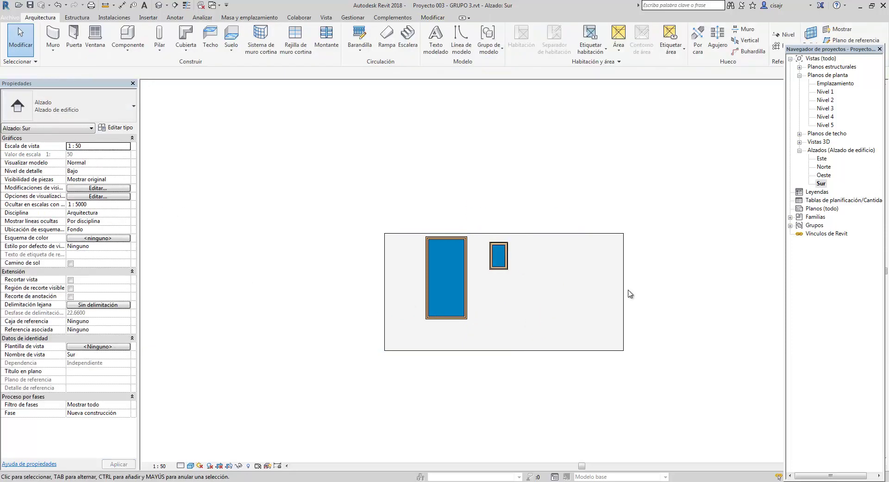
Tile the Nivel 1 plan and the Sur elevation side by side and frame both windows in each view.
{"action": "key", "text": "w"}
{"action": "key", "text": "t"}
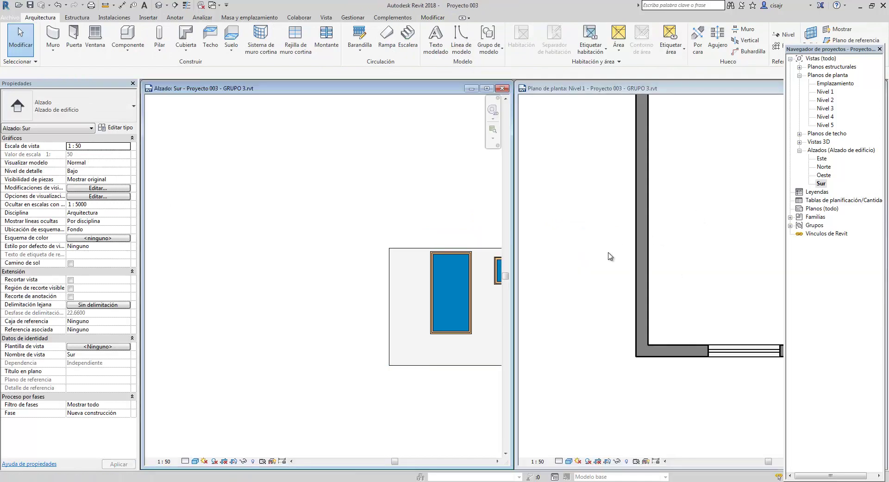
{"action": "left_click", "coordinate": [589, 291]}
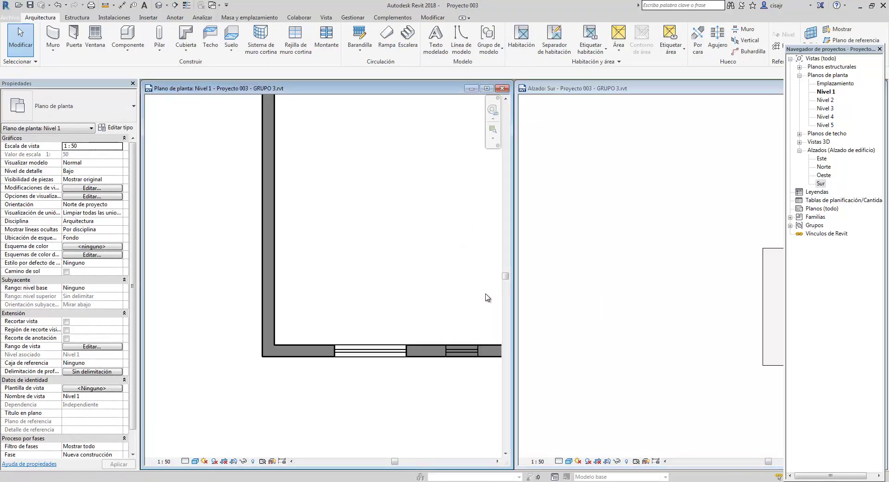
{"action": "scroll", "coordinate": [420, 294], "scroll_direction": "down", "scroll_amount": 3}
{"action": "scroll", "coordinate": [366, 351], "scroll_direction": "up", "scroll_amount": 5}
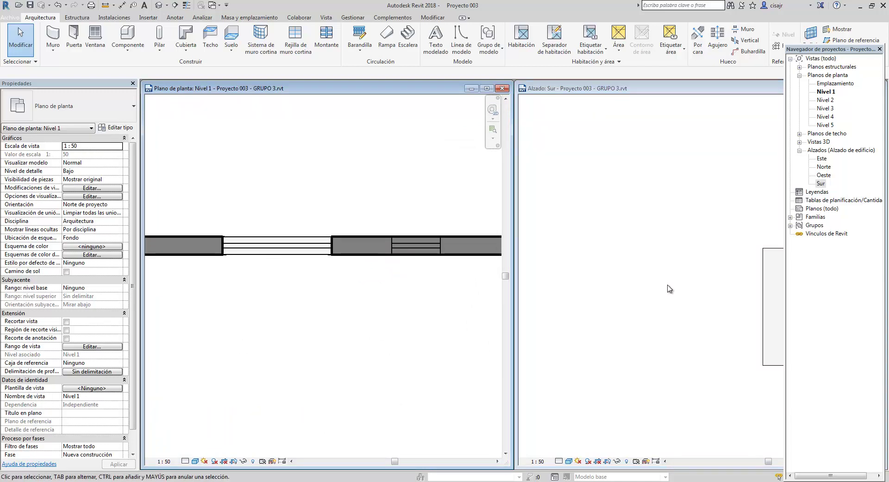
{"action": "left_click", "coordinate": [621, 291]}
{"action": "scroll", "coordinate": [645, 277], "scroll_direction": "up", "scroll_amount": 5}
{"action": "scroll", "coordinate": [662, 263], "scroll_direction": "up", "scroll_amount": 3}
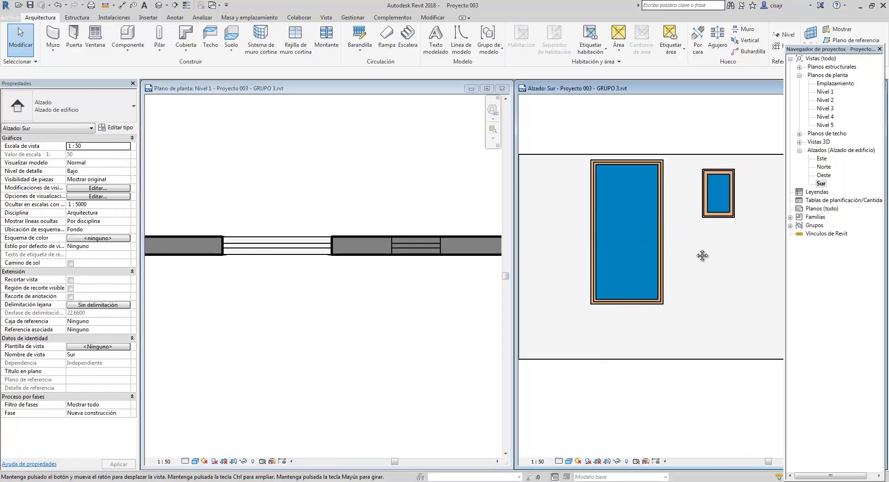
Open the view range settings of the Nivel 1 plan and examine the cut plane offset.
{"action": "left_click", "coordinate": [452, 286]}
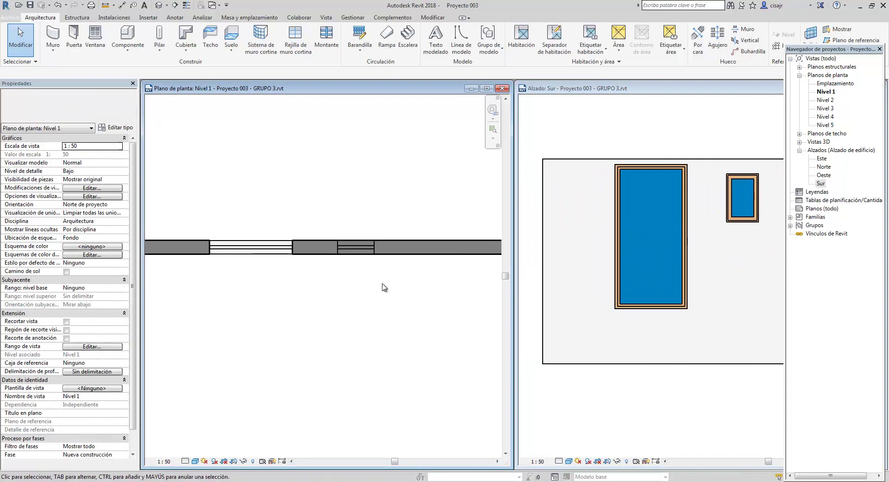
{"action": "scroll", "coordinate": [415, 303], "scroll_direction": "down", "scroll_amount": 3}
{"action": "scroll", "coordinate": [393, 253], "scroll_direction": "up", "scroll_amount": 3}
{"action": "middle_click_drag", "start_coordinate": [392, 254], "coordinate": [460, 268]}
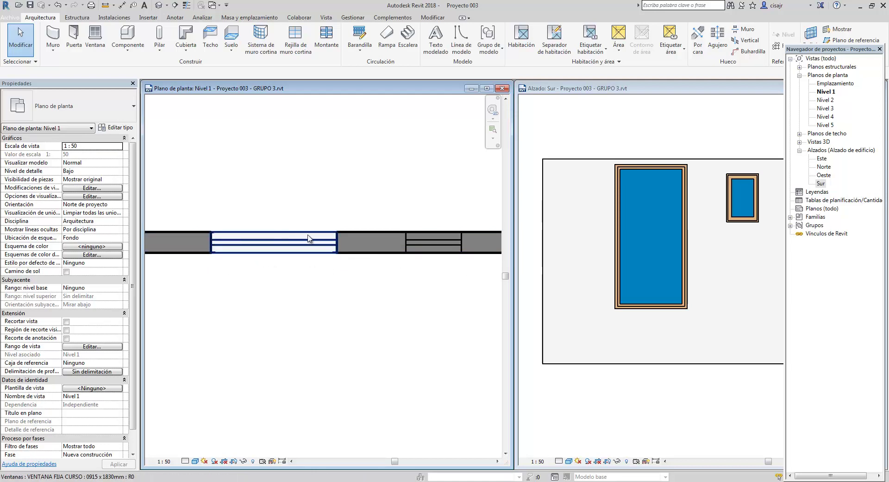
{"action": "middle_click_drag", "start_coordinate": [279, 252], "coordinate": [273, 250]}
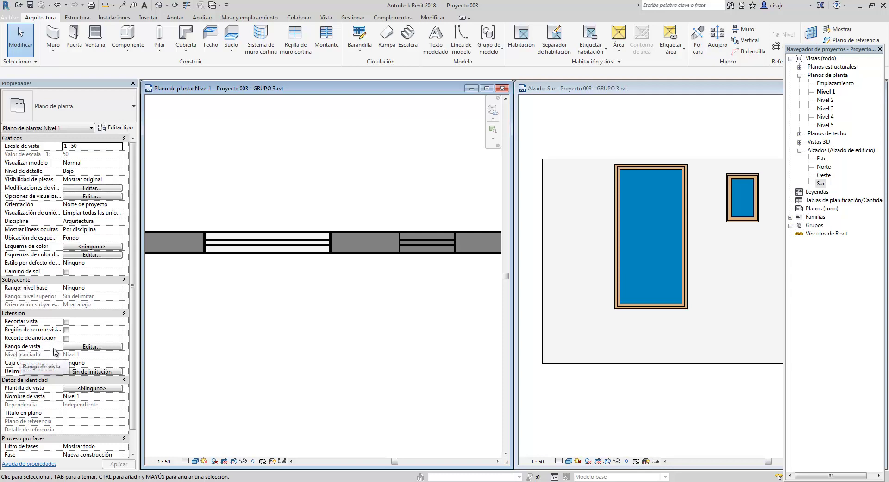
{"action": "left_click", "coordinate": [95, 347]}
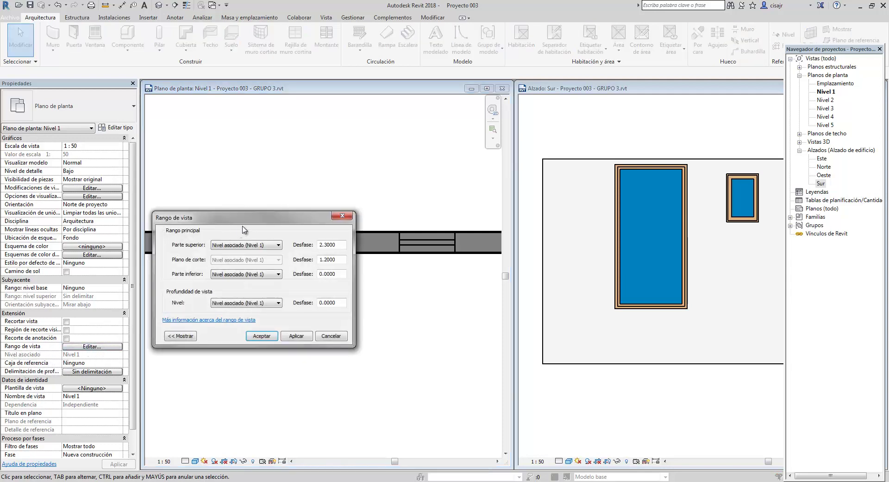
{"action": "left_click_drag", "start_coordinate": [260, 222], "coordinate": [421, 157]}
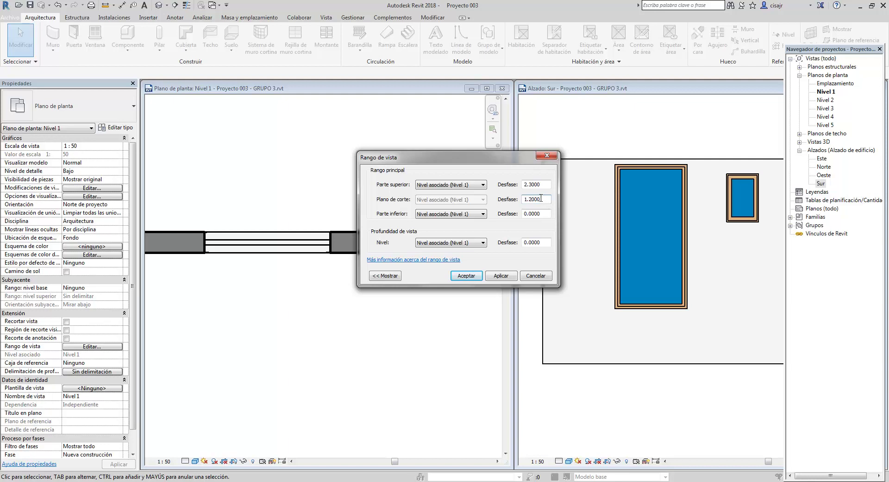
{"action": "left_click_drag", "start_coordinate": [542, 199], "coordinate": [506, 201]}
{"action": "left_click", "coordinate": [546, 202]}
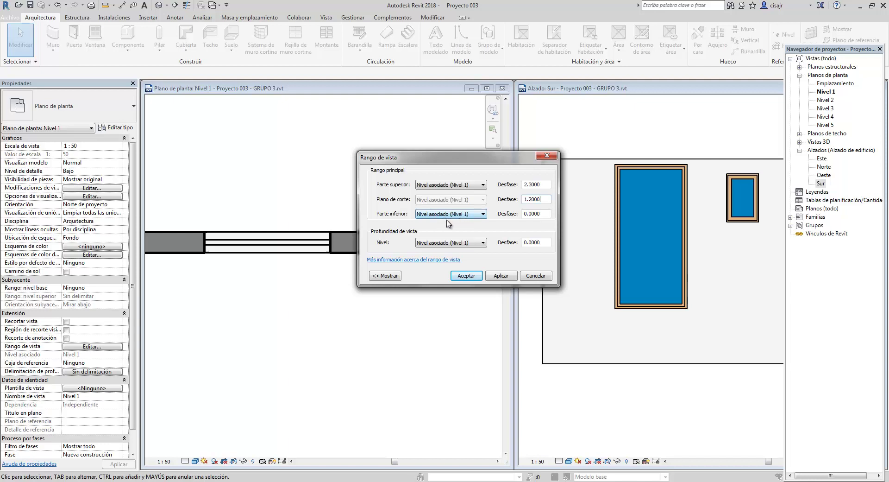
Show the sample view range diagram, review the top level options and view depth offset, and close the settings without changes.
{"action": "left_click", "coordinate": [393, 278]}
{"action": "left_click_drag", "start_coordinate": [435, 160], "coordinate": [551, 139]}
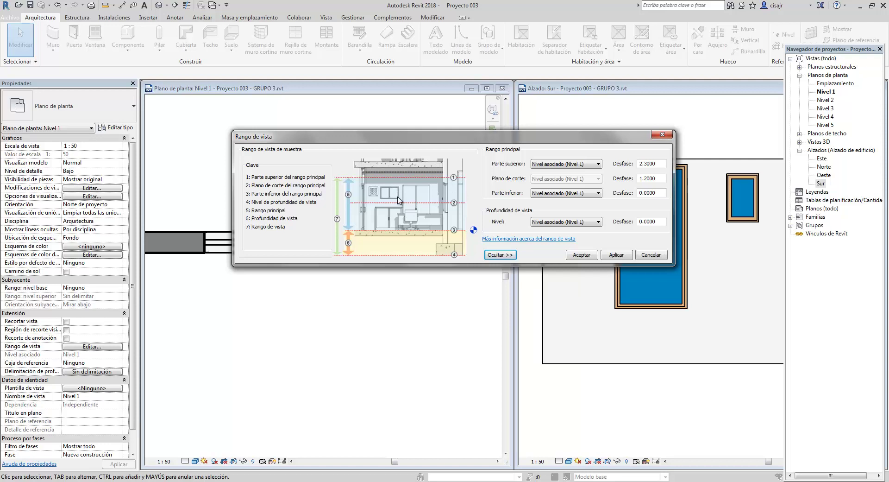
{"action": "left_click", "coordinate": [596, 163]}
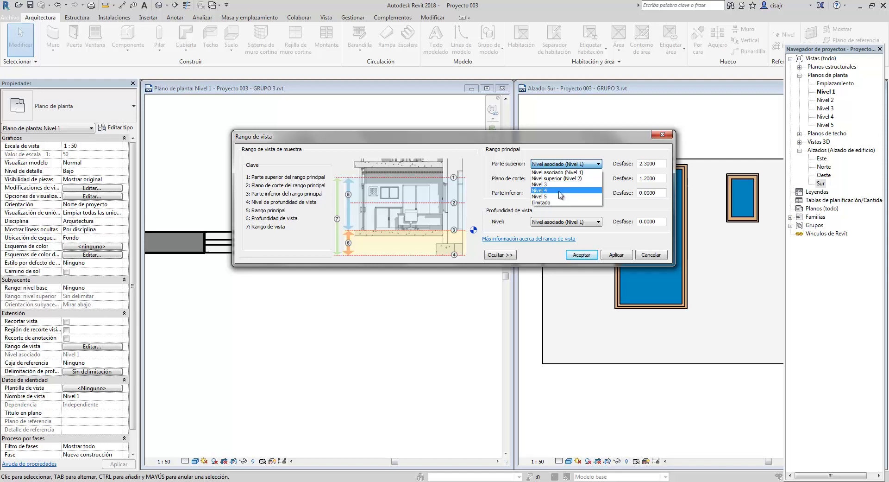
{"action": "left_click", "coordinate": [580, 165]}
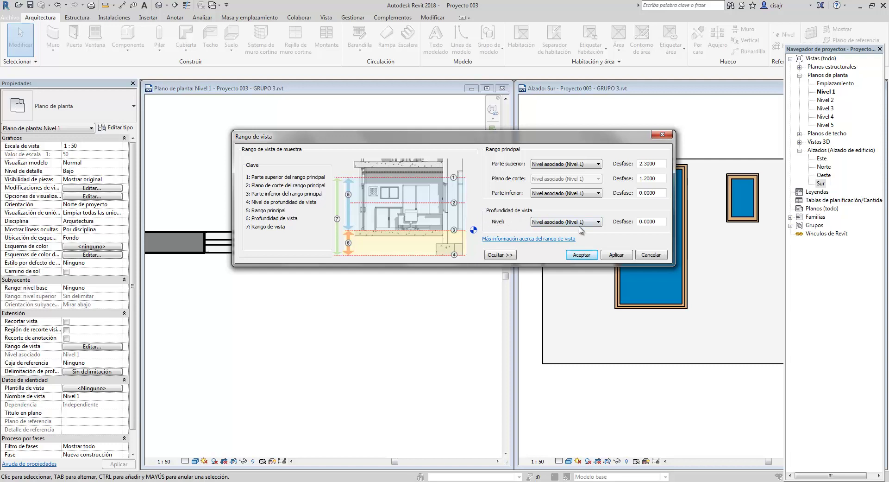
{"action": "double_click", "coordinate": [661, 222]}
{"action": "left_click", "coordinate": [657, 221]}
{"action": "left_click", "coordinate": [663, 134]}
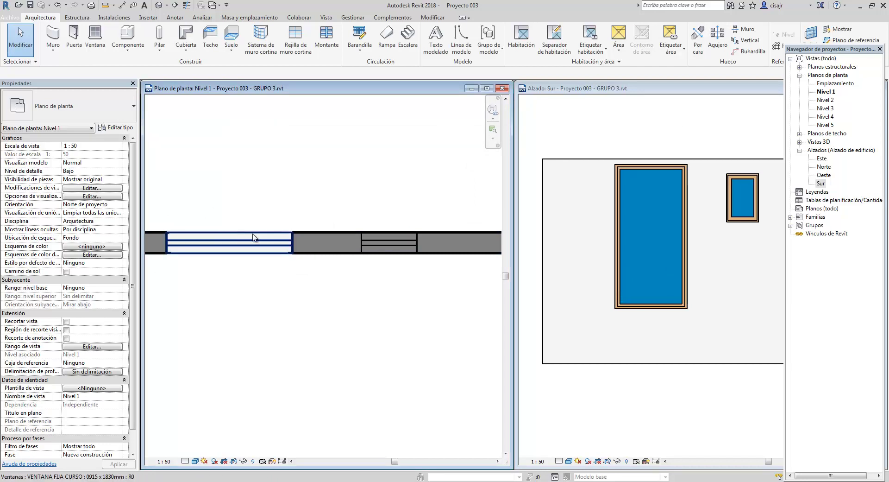
Compare how the large and small windows appear in the Nivel 1 plan and in the Sur elevation.
{"action": "middle_click_drag", "start_coordinate": [423, 250], "coordinate": [455, 242]}
{"action": "scroll", "coordinate": [500, 248], "scroll_direction": "down", "scroll_amount": 2}
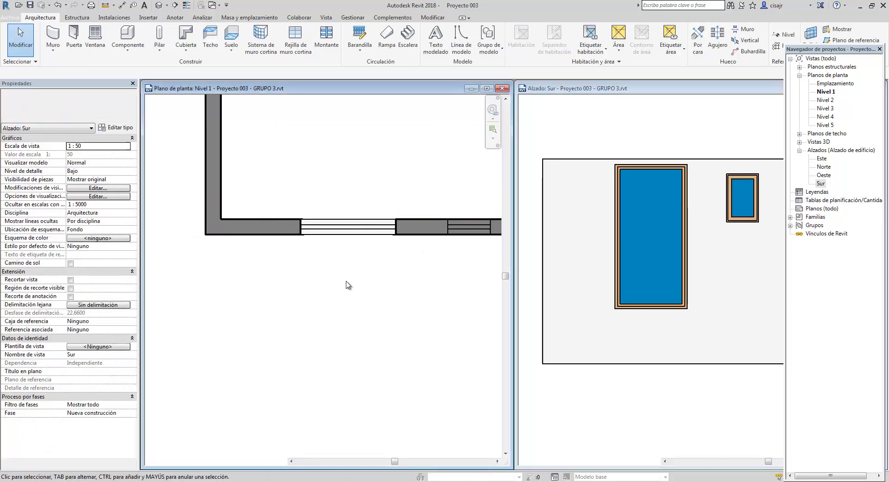
{"action": "middle_click_drag", "start_coordinate": [391, 277], "coordinate": [379, 297]}
{"action": "left_click", "coordinate": [599, 248]}
{"action": "scroll", "coordinate": [601, 232], "scroll_direction": "down", "scroll_amount": 3}
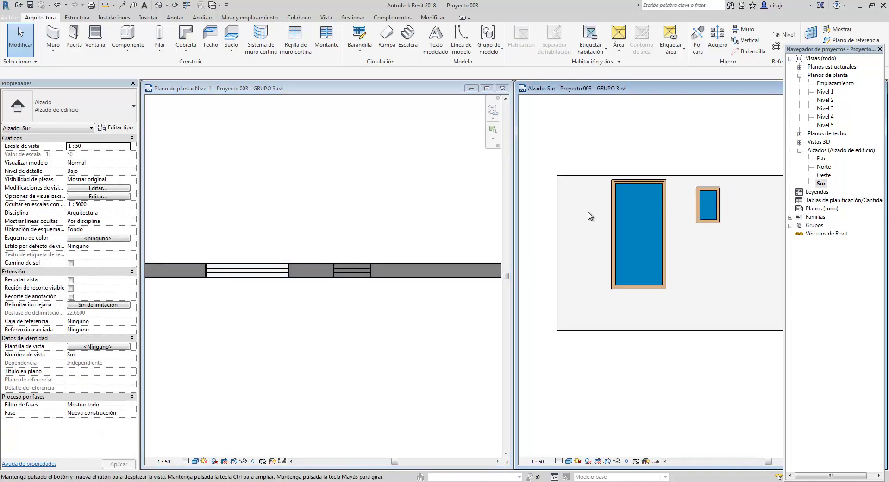
{"action": "middle_click_drag", "start_coordinate": [622, 226], "coordinate": [611, 209]}
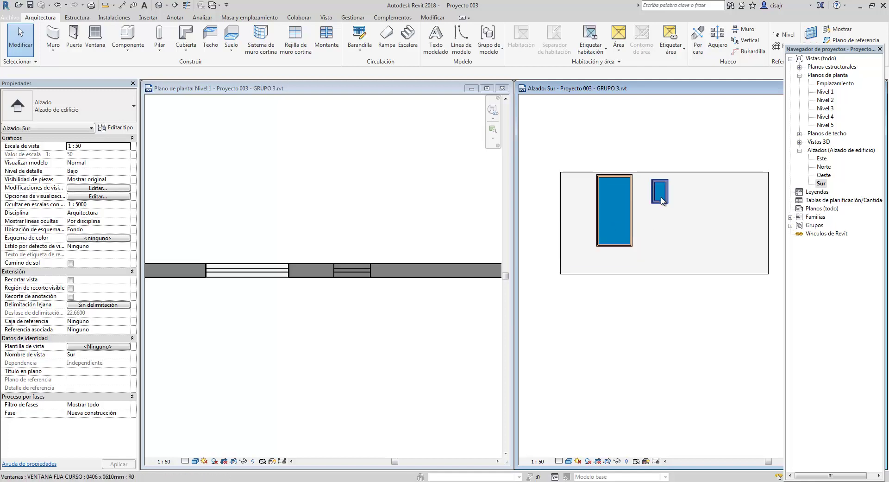
{"action": "scroll", "coordinate": [360, 280], "scroll_direction": "up", "scroll_amount": 3}
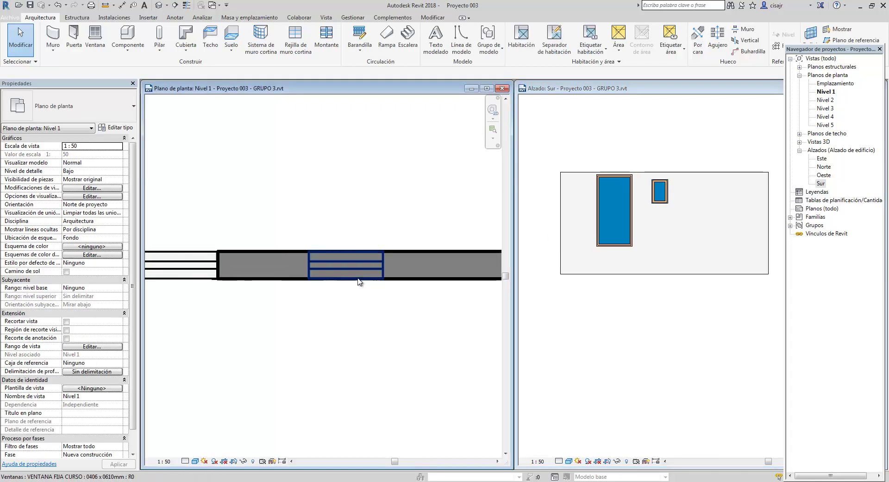
{"action": "middle_click_drag", "start_coordinate": [360, 280], "coordinate": [345, 284]}
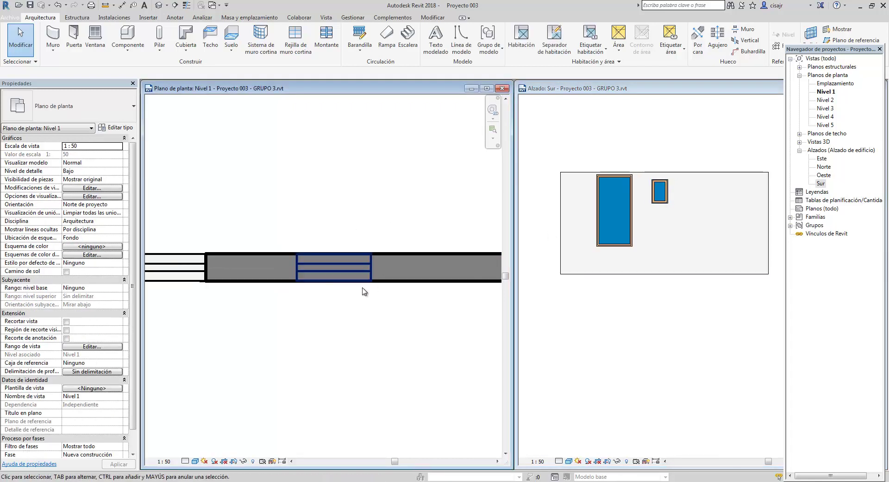
Apply the <Derribado> line style with the Linework tool to the small window's two inner lines in the Nivel 1 plan.
{"action": "left_click", "coordinate": [437, 19]}
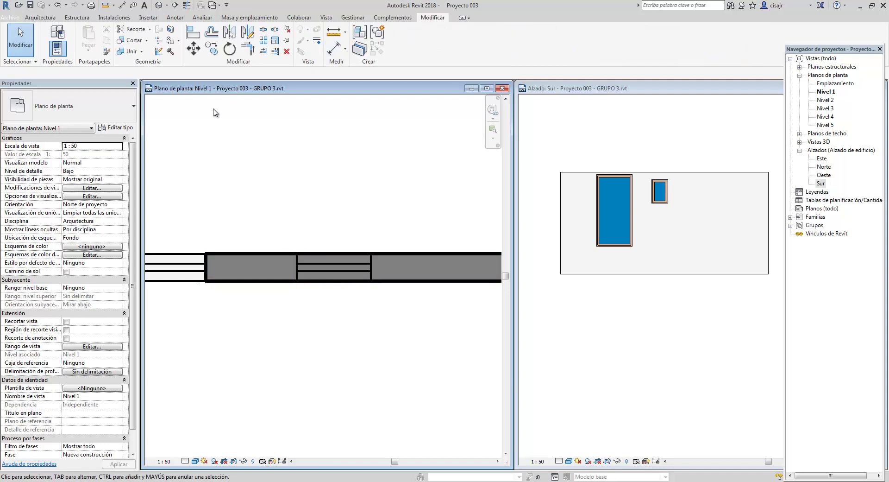
{"action": "left_click", "coordinate": [317, 42]}
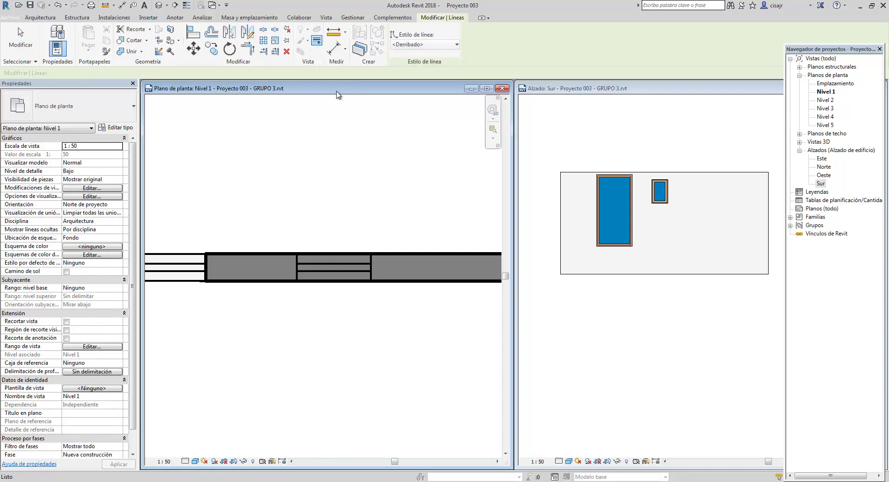
{"action": "left_click", "coordinate": [440, 44]}
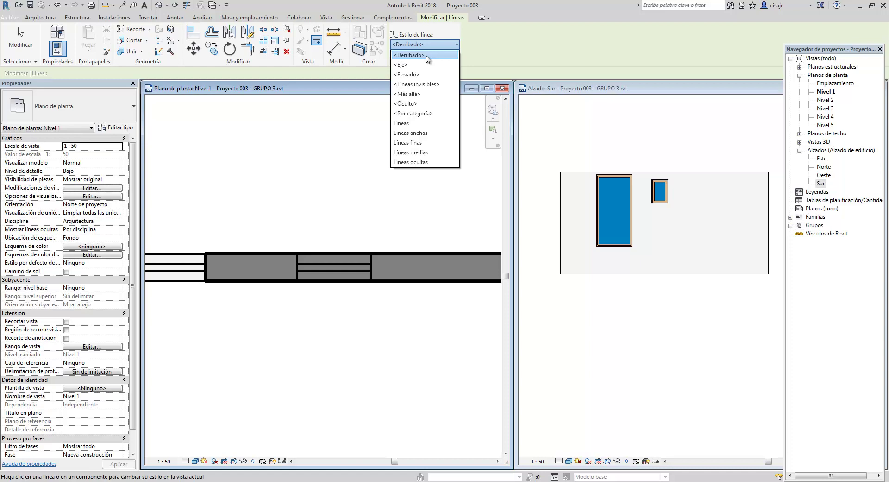
{"action": "left_click", "coordinate": [426, 56]}
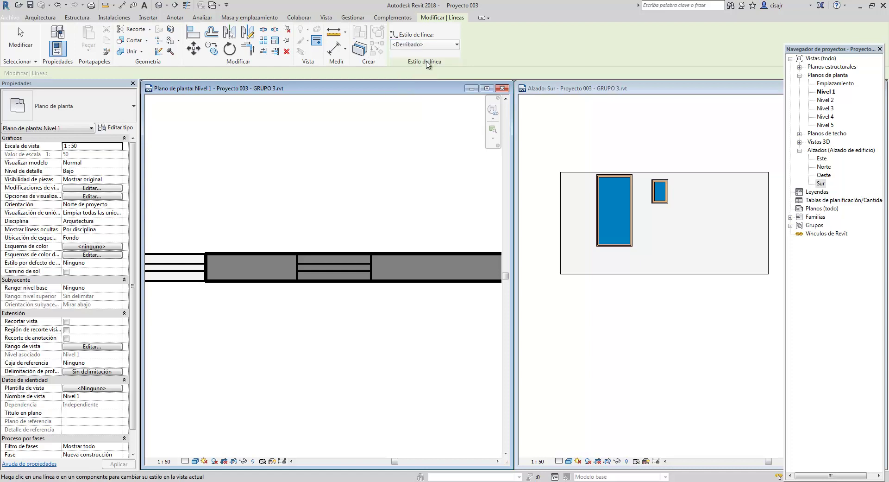
{"action": "left_click", "coordinate": [339, 264]}
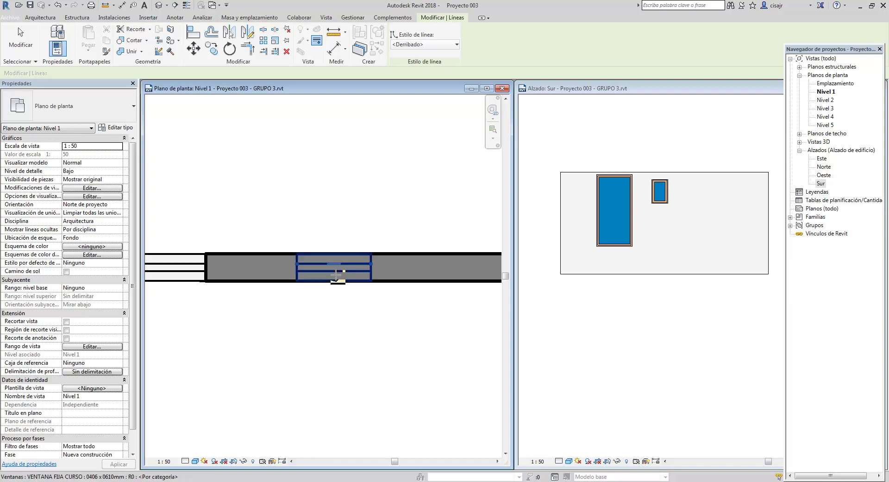
{"action": "middle_click_drag", "start_coordinate": [387, 337], "coordinate": [377, 244]}
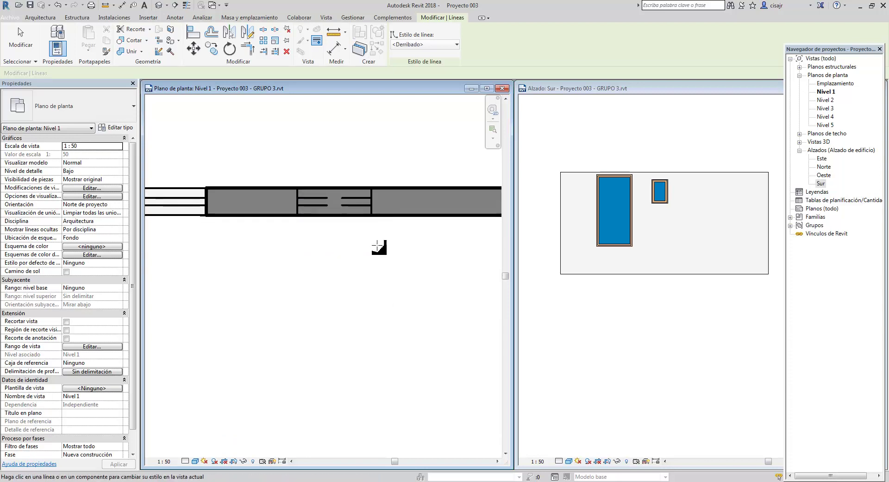
{"action": "scroll", "coordinate": [368, 254], "scroll_direction": "up", "scroll_amount": 2}
{"action": "scroll", "coordinate": [369, 254], "scroll_direction": "down", "scroll_amount": 2}
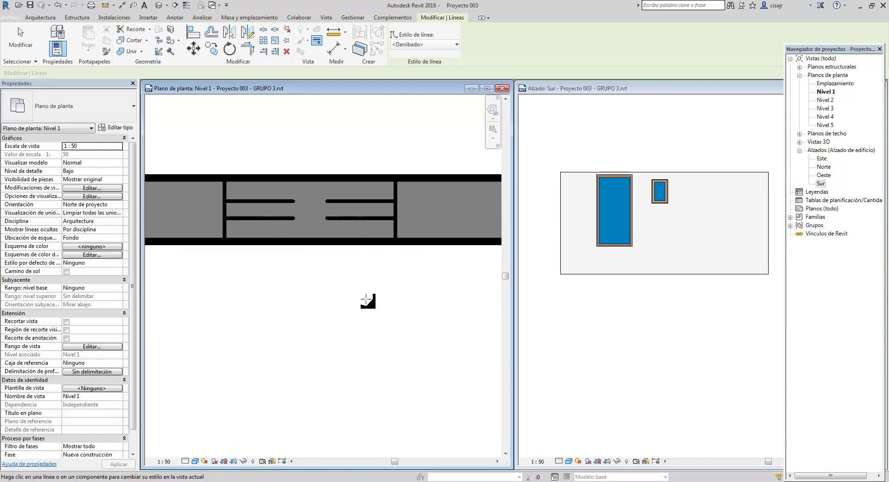
{"action": "mouse_move", "coordinate": [372, 262]}
{"action": "middle_mouse_down"}
{"action": "mouse_move", "coordinate": [399, 291]}
{"action": "mouse_move", "coordinate": [367, 240]}
{"action": "mouse_move", "coordinate": [377, 272]}
{"action": "middle_mouse_up"}
{"action": "key", "text": "Escape"}
{"action": "scroll", "coordinate": [373, 247], "scroll_direction": "down", "scroll_amount": 2}
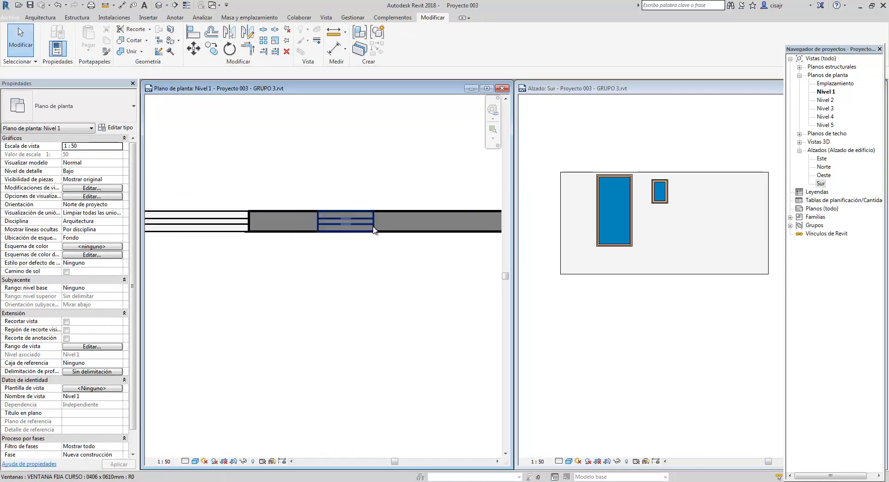
Change the small high window in the Nivel 1 plan to the VENTANA FIJA CURSO type 0915 x 0610mm.
{"action": "left_click", "coordinate": [371, 225]}
{"action": "left_click", "coordinate": [363, 241]}
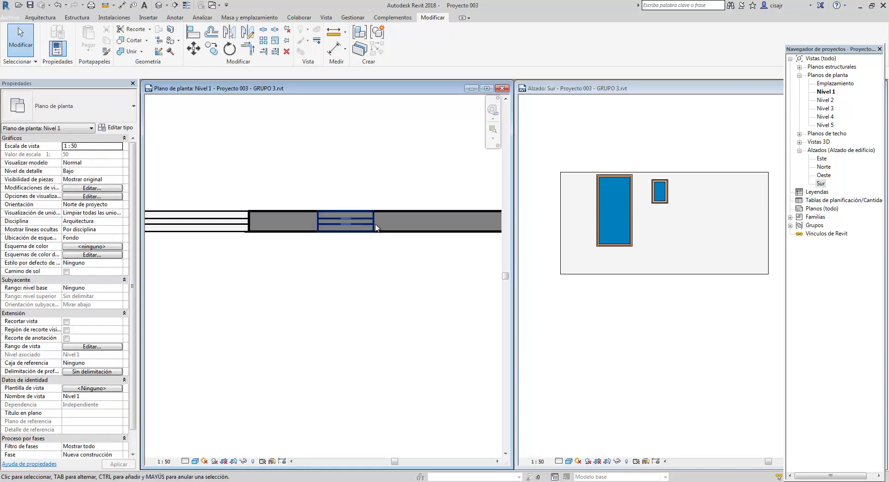
{"action": "left_click", "coordinate": [363, 224]}
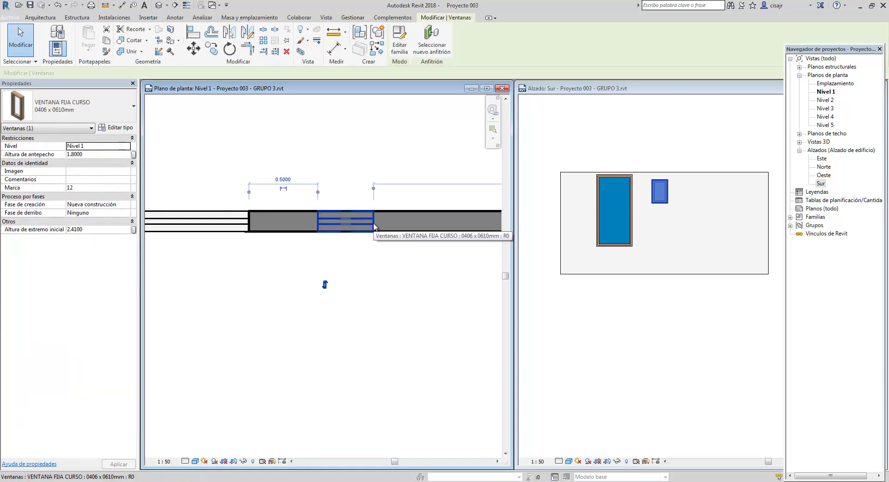
{"action": "left_click", "coordinate": [129, 116]}
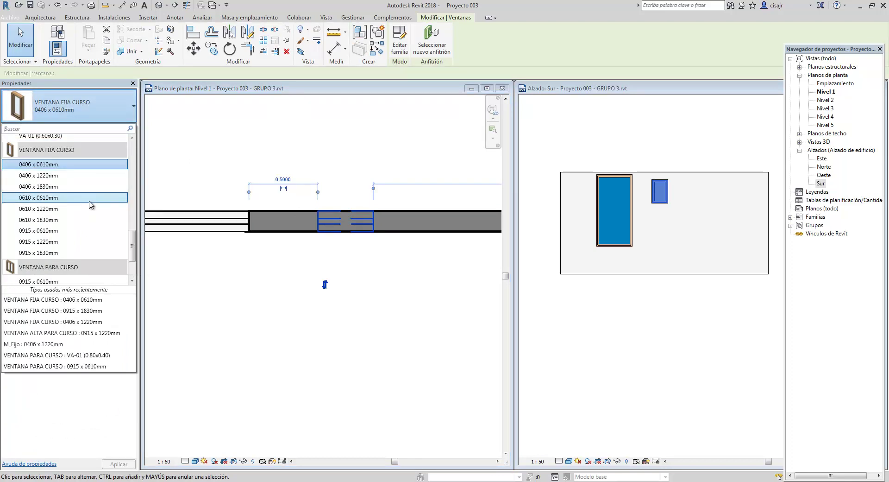
{"action": "left_click", "coordinate": [88, 233]}
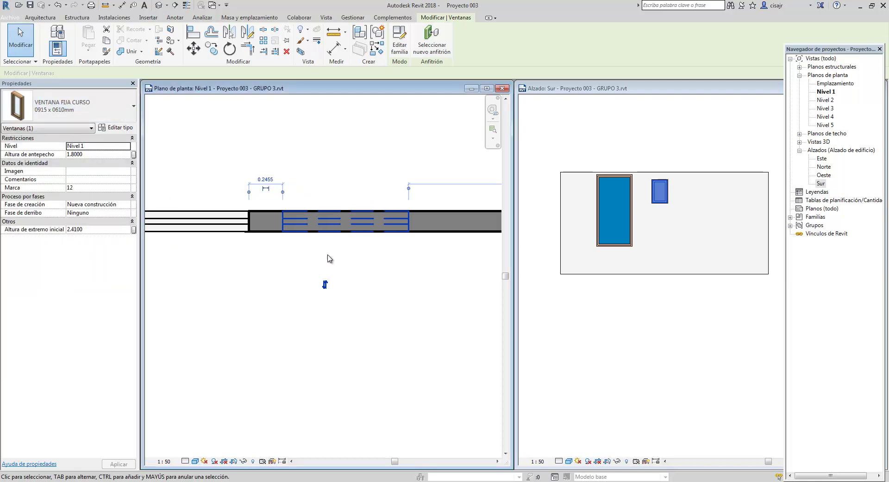
Nudge the 0915 x 0610mm window along the wall, away from the large window.
{"action": "left_click", "coordinate": [403, 272]}
{"action": "left_click", "coordinate": [389, 226]}
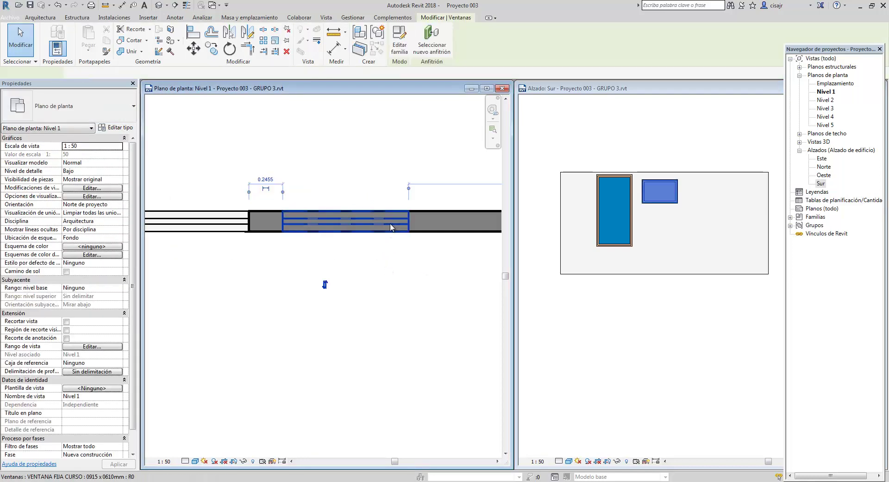
{"action": "key", "text": "Right"}
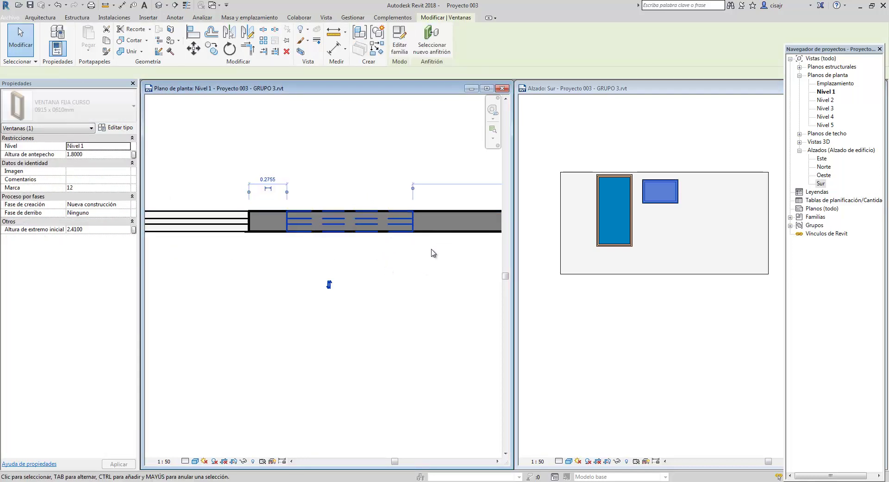
{"action": "left_click", "coordinate": [429, 299]}
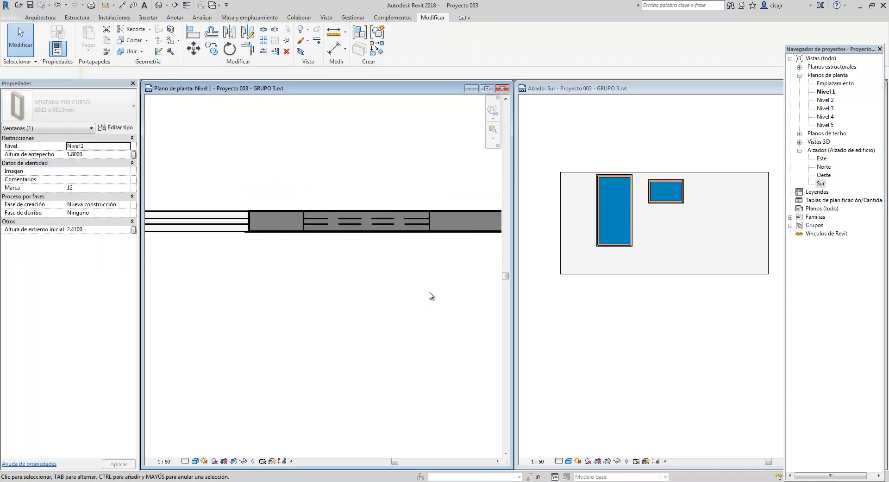
Compare the large and high windows' line representation in the Nivel 1 plan and review the detail level options without changing them.
{"action": "scroll", "coordinate": [419, 248], "scroll_direction": "down", "scroll_amount": 2}
{"action": "scroll", "coordinate": [406, 227], "scroll_direction": "up", "scroll_amount": 2}
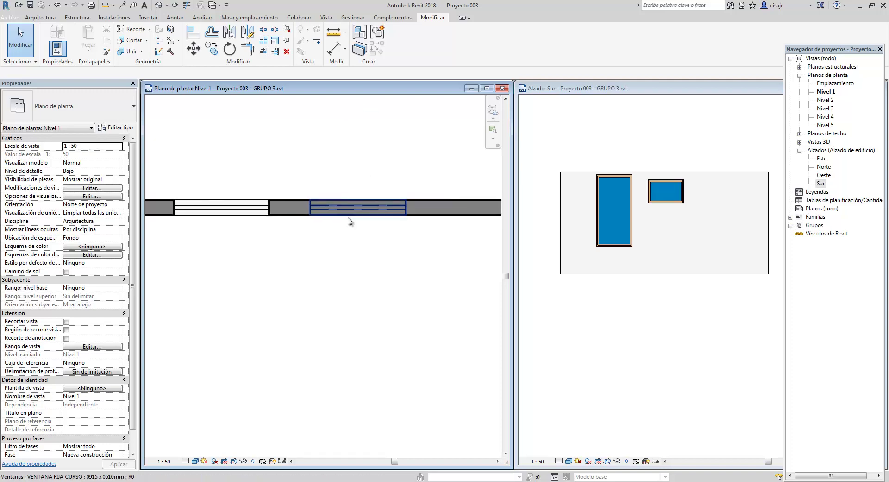
{"action": "scroll", "coordinate": [333, 232], "scroll_direction": "down", "scroll_amount": 3}
{"action": "middle_click_drag", "start_coordinate": [333, 232], "coordinate": [400, 237]}
{"action": "scroll", "coordinate": [321, 216], "scroll_direction": "up", "scroll_amount": 3}
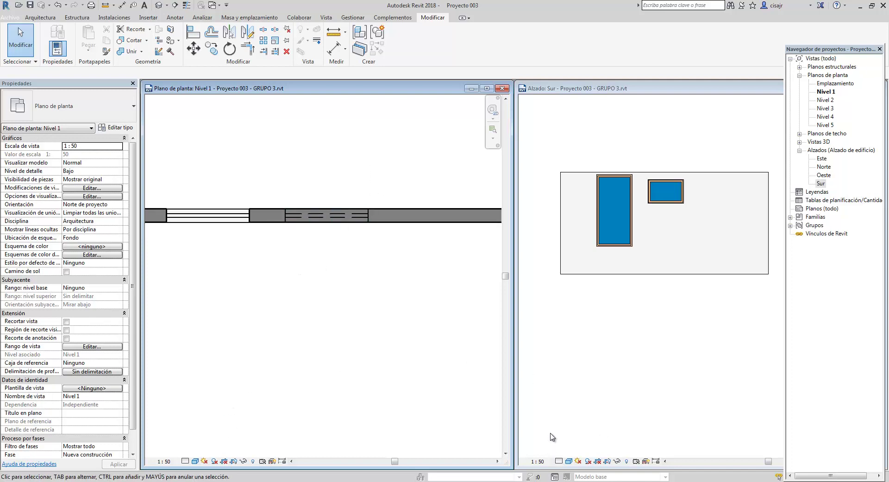
{"action": "left_click", "coordinate": [185, 460]}
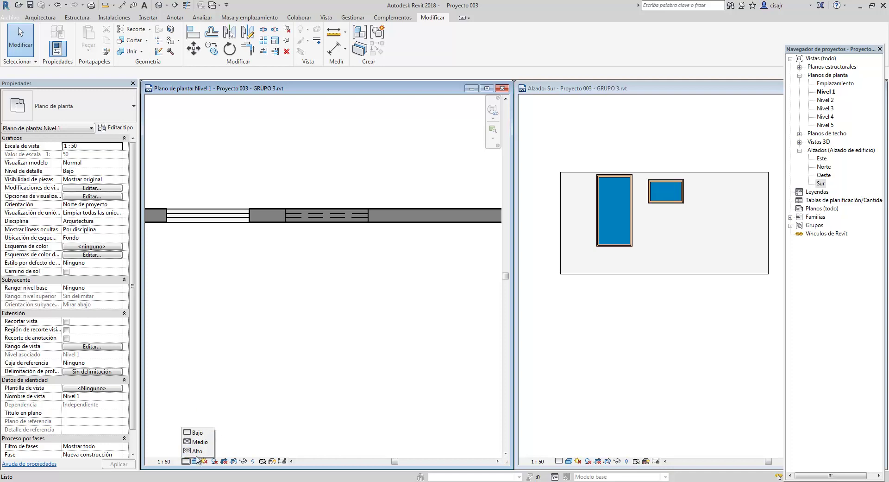
{"action": "left_click", "coordinate": [283, 244]}
{"action": "middle_click_drag", "start_coordinate": [321, 233], "coordinate": [378, 261]}
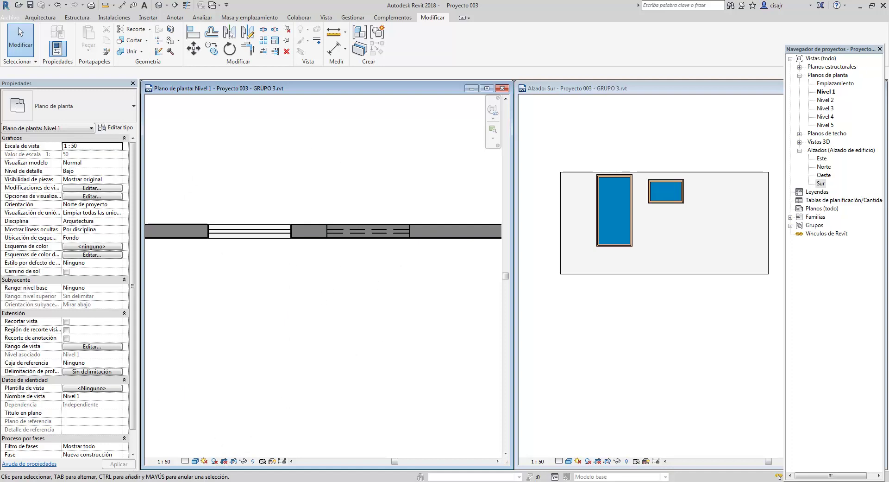
Maximize the Nivel 1 plan and inspect the L-shaped structural column at axes A-10 and the detached room with the windows.
{"action": "left_click", "coordinate": [854, 462]}
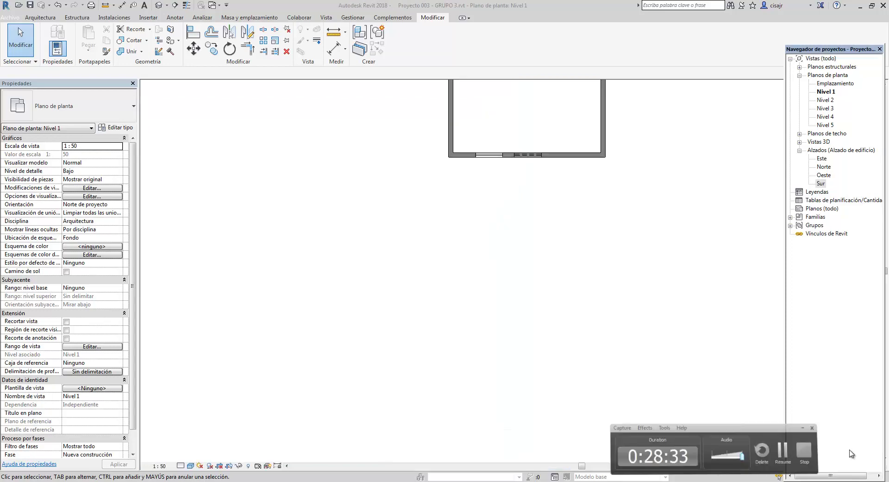
{"action": "scroll", "coordinate": [509, 364], "scroll_direction": "down", "scroll_amount": 2}
{"action": "middle_click_drag", "start_coordinate": [501, 327], "coordinate": [392, 334]}
{"action": "scroll", "coordinate": [454, 207], "scroll_direction": "down", "scroll_amount": 2}
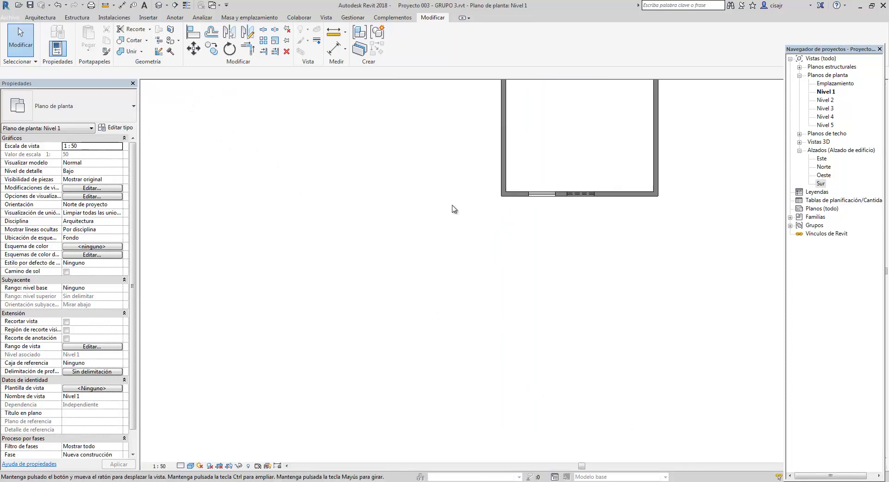
{"action": "scroll", "coordinate": [353, 222], "scroll_direction": "up", "scroll_amount": 3}
{"action": "scroll", "coordinate": [273, 134], "scroll_direction": "up", "scroll_amount": 4}
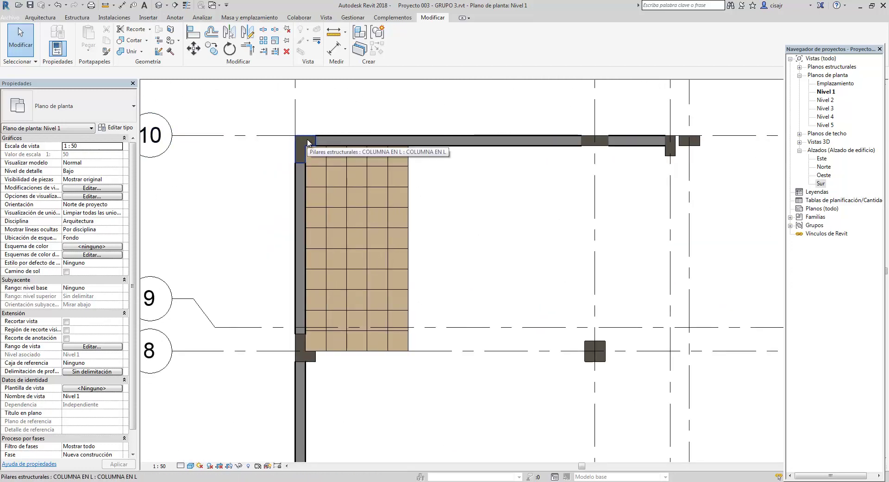
{"action": "left_click", "coordinate": [309, 140]}
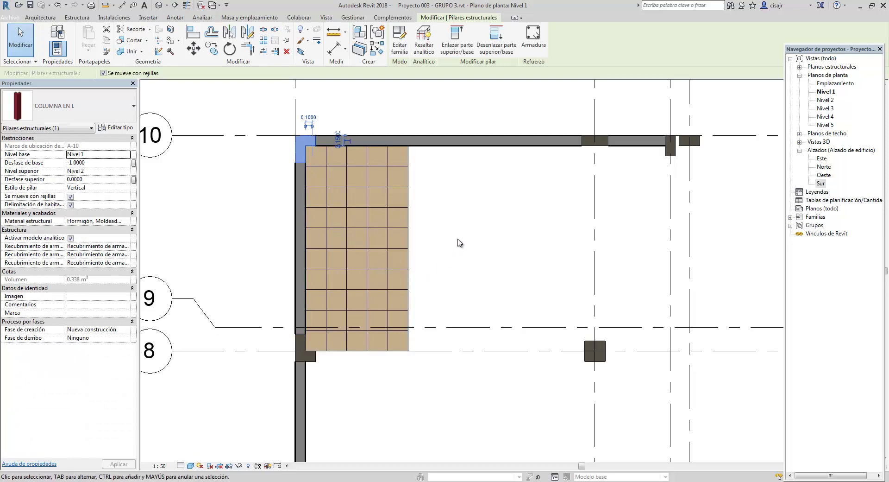
{"action": "scroll", "coordinate": [509, 240], "scroll_direction": "down", "scroll_amount": 5}
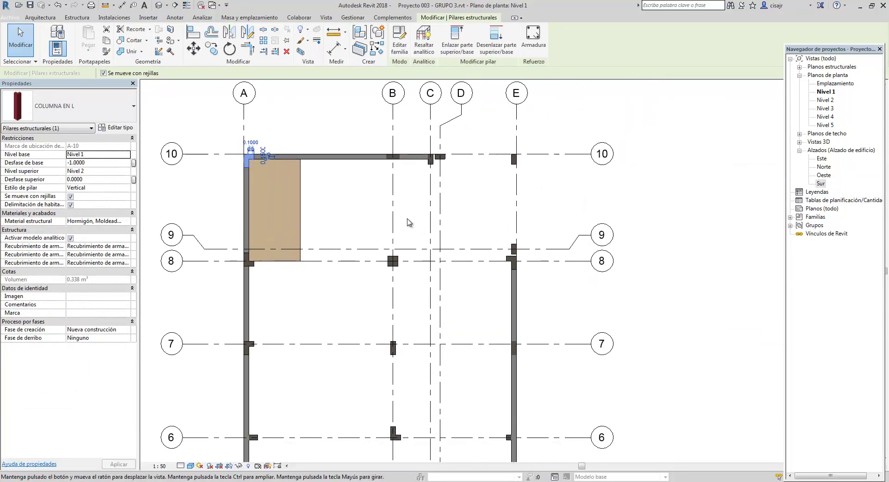
{"action": "middle_click_drag", "start_coordinate": [377, 242], "coordinate": [476, 352]}
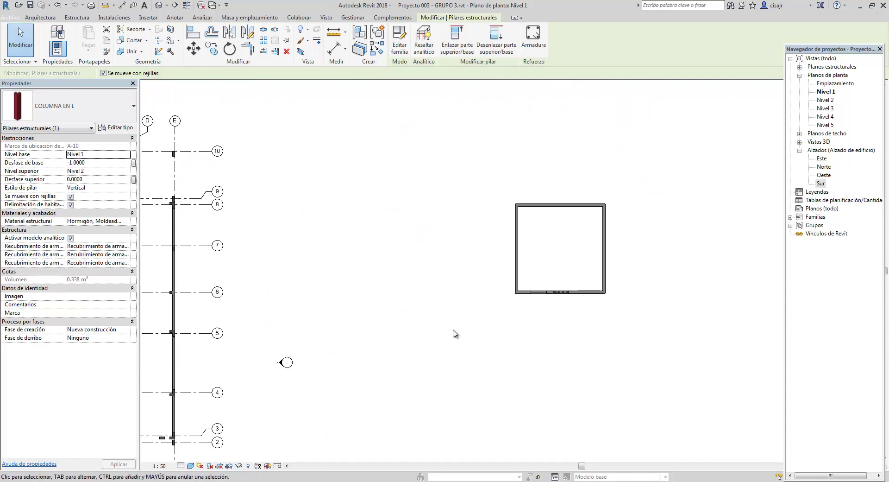
{"action": "scroll", "coordinate": [481, 296], "scroll_direction": "right", "scroll_amount": 3, "text": "shift"}
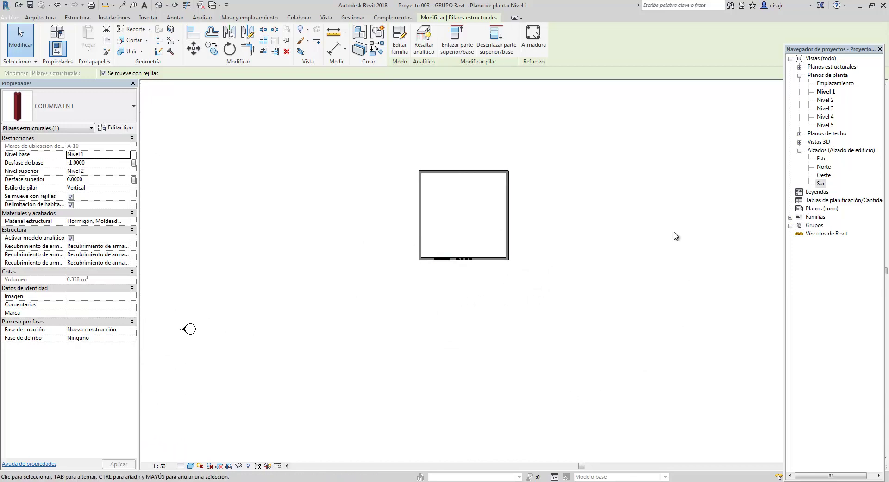
{"action": "middle_click_drag", "start_coordinate": [282, 360], "coordinate": [311, 353]}
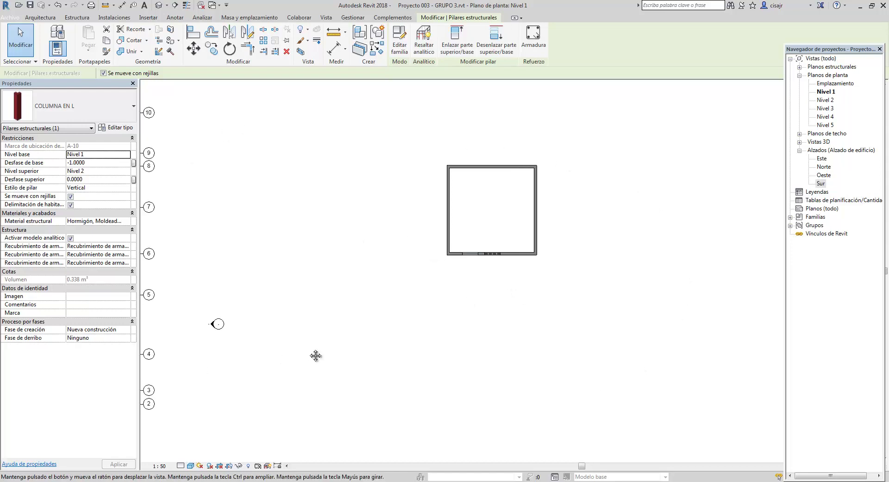
{"action": "left_click", "coordinate": [316, 318]}
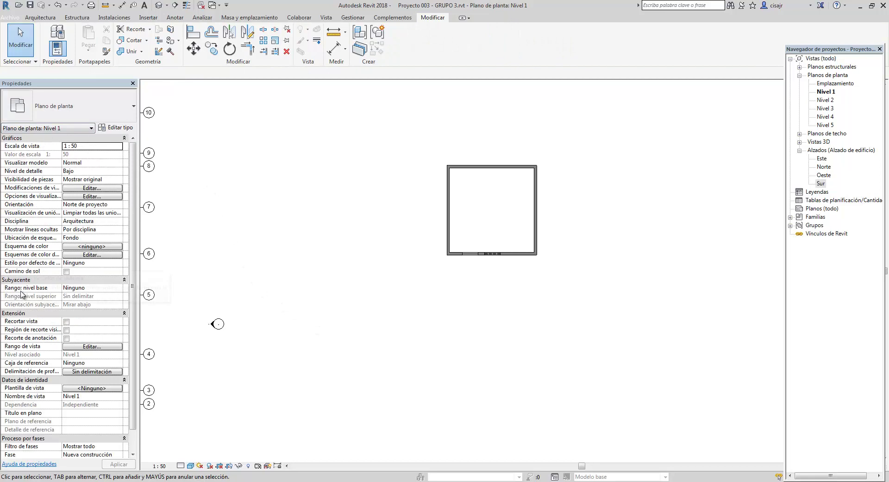
Set the discipline of the Nivel 1 plan view to Estructura.
{"action": "middle_click_drag", "start_coordinate": [236, 266], "coordinate": [414, 247]}
{"action": "scroll", "coordinate": [240, 267], "scroll_direction": "down", "scroll_amount": 1}
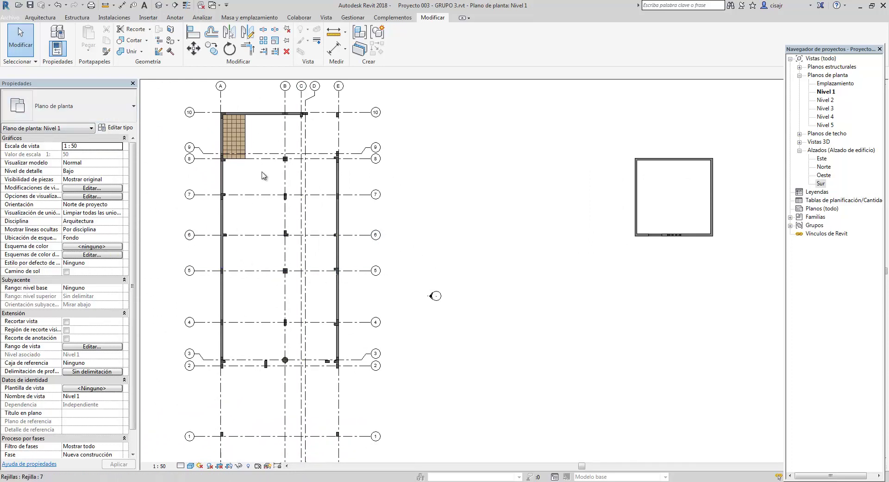
{"action": "middle_click_drag", "start_coordinate": [314, 210], "coordinate": [397, 211]}
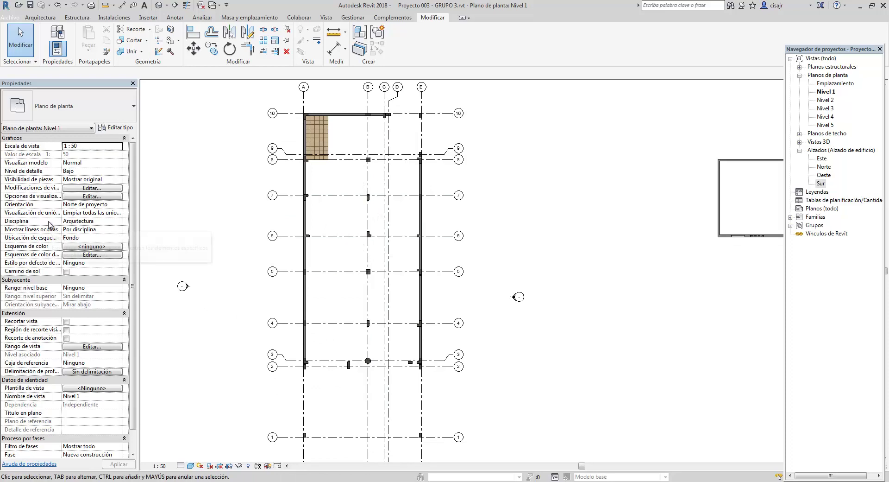
{"action": "left_click", "coordinate": [112, 221]}
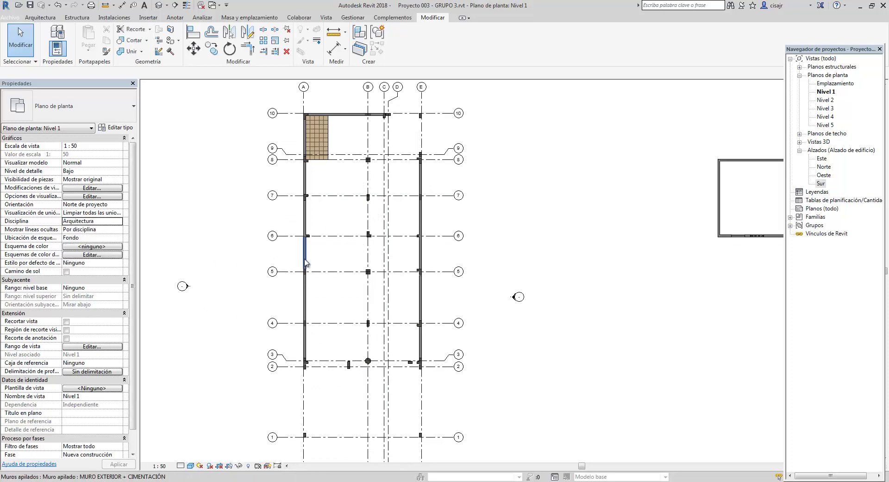
{"action": "scroll", "coordinate": [259, 254], "scroll_direction": "up", "scroll_amount": 4}
{"action": "scroll", "coordinate": [345, 275], "scroll_direction": "down", "scroll_amount": 2}
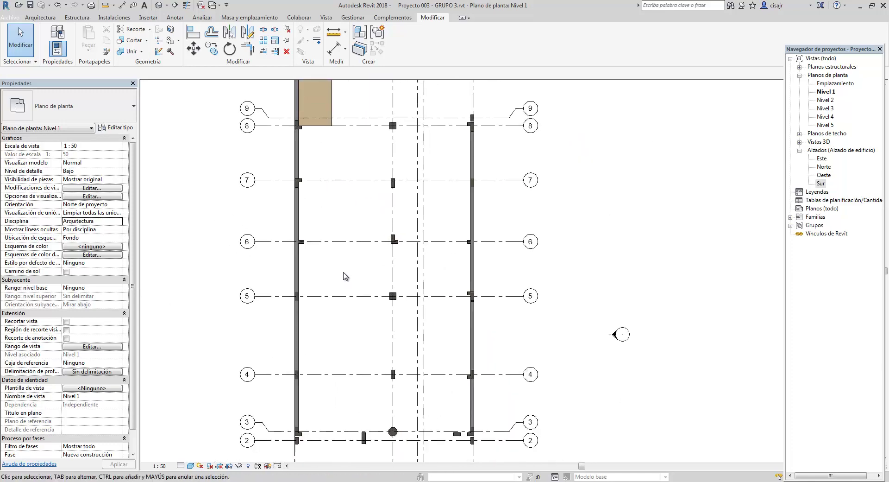
{"action": "left_click", "coordinate": [115, 221]}
{"action": "left_click", "coordinate": [124, 221]}
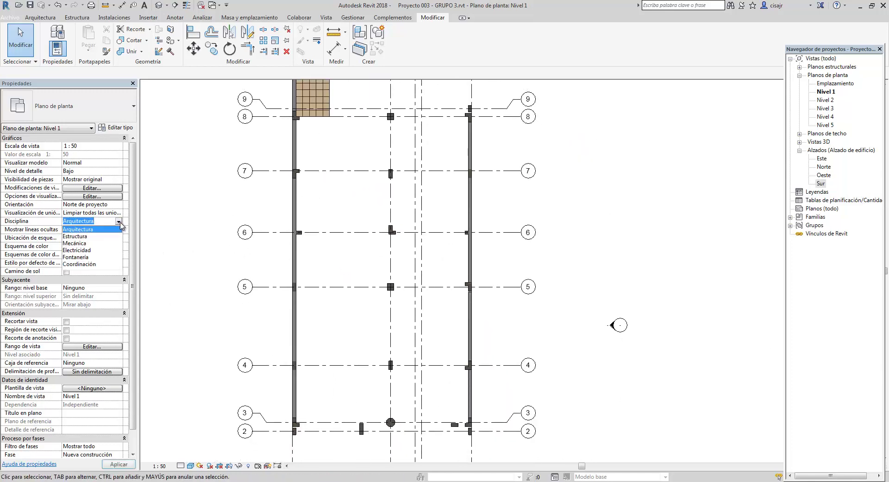
{"action": "left_click", "coordinate": [95, 238]}
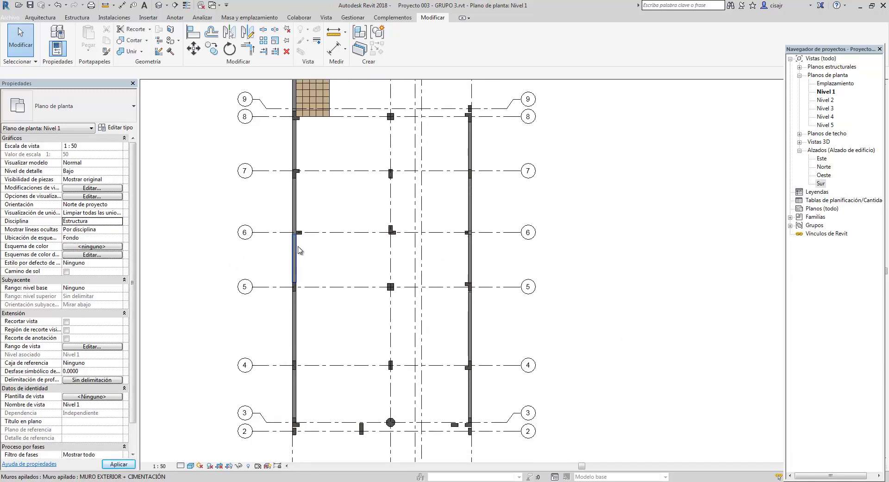
Examine how walls and columns between axes 5 and 7 display under the Estructura discipline, including the properties of the stacked exterior wall.
{"action": "middle_click_drag", "start_coordinate": [308, 252], "coordinate": [311, 256]}
{"action": "scroll", "coordinate": [312, 234], "scroll_direction": "up", "scroll_amount": 8}
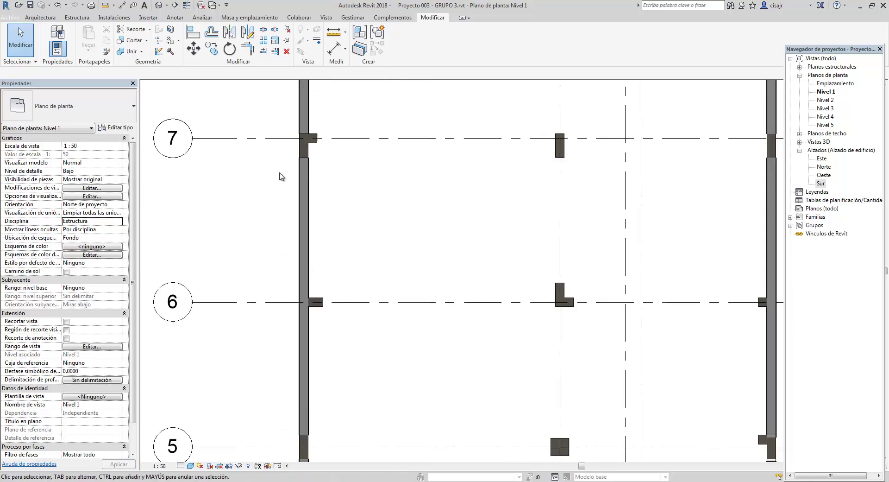
{"action": "scroll", "coordinate": [271, 93], "scroll_direction": "down", "scroll_amount": 3}
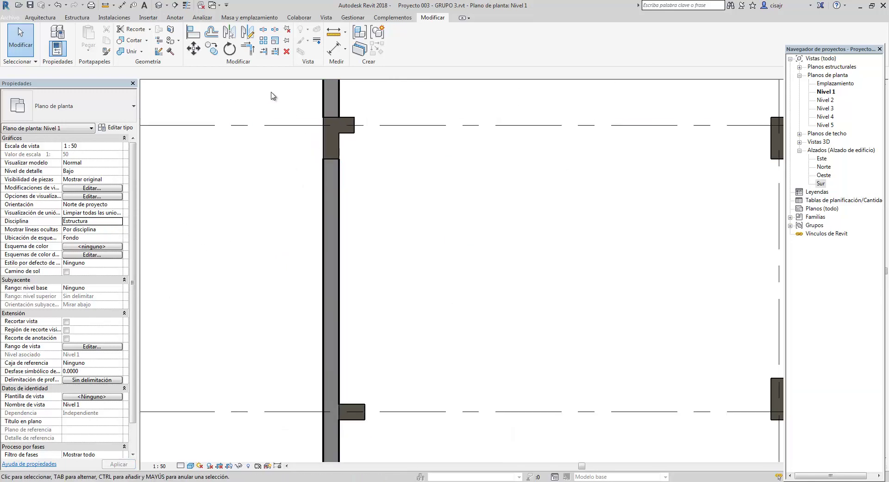
{"action": "scroll", "coordinate": [289, 200], "scroll_direction": "down", "scroll_amount": 4}
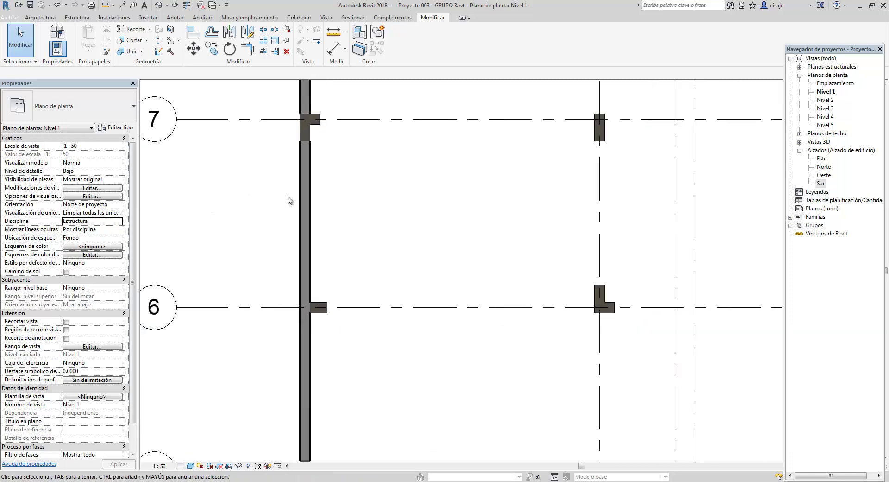
{"action": "middle_click_drag", "start_coordinate": [458, 250], "coordinate": [576, 258]}
{"action": "scroll", "coordinate": [576, 258], "scroll_direction": "down", "scroll_amount": 1}
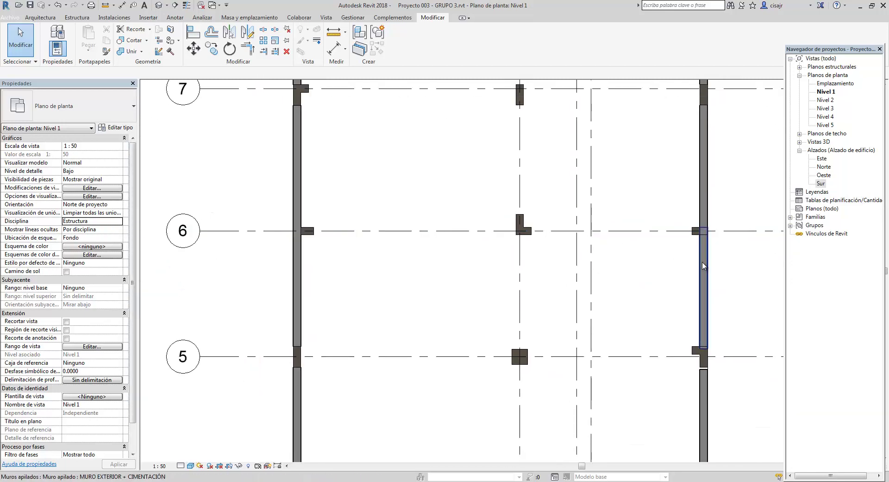
{"action": "left_click", "coordinate": [702, 261]}
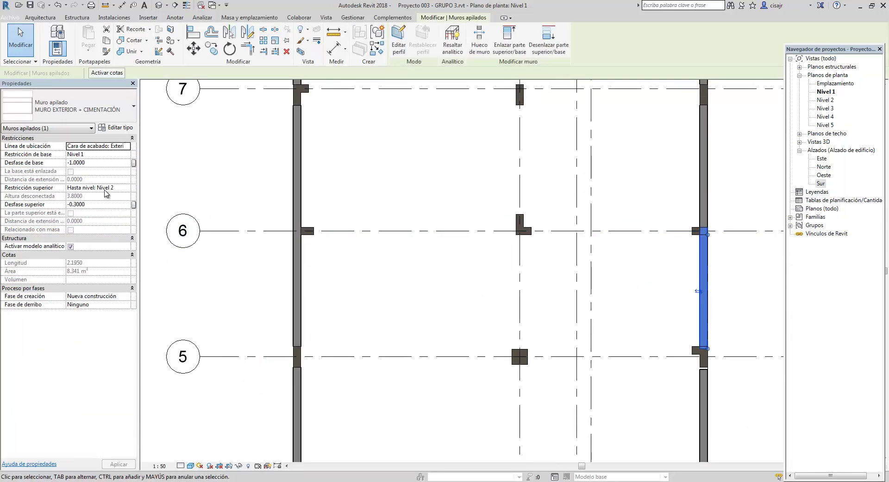
{"action": "left_click", "coordinate": [147, 211]}
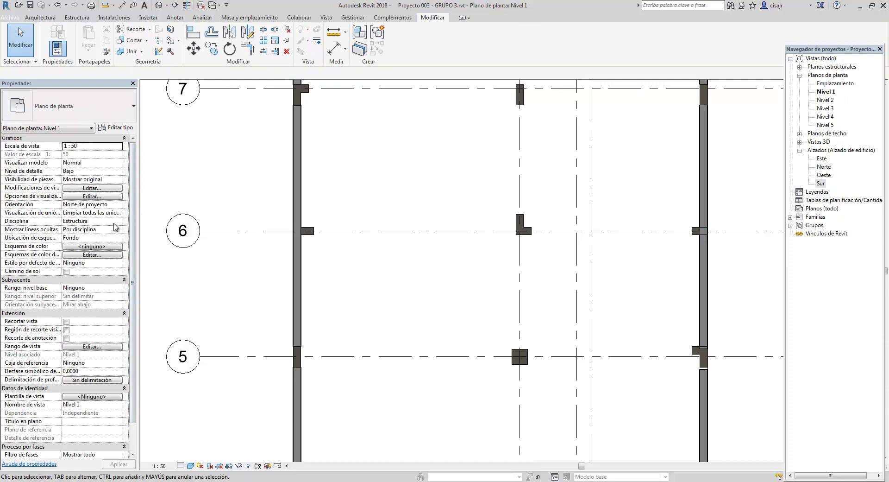
Set the discipline of the Nivel 1 plan view to Mecánica and check the display of the whole column grid.
{"action": "left_click", "coordinate": [113, 223]}
{"action": "left_click", "coordinate": [111, 223]}
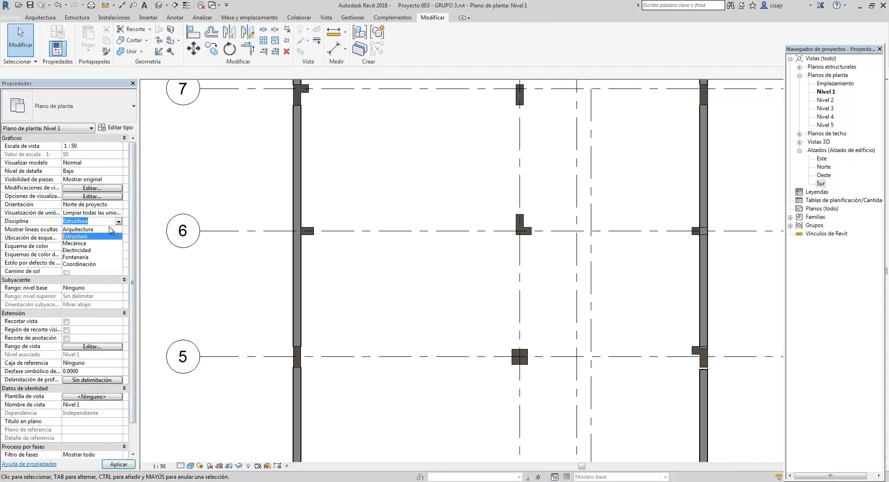
{"action": "left_click", "coordinate": [86, 246]}
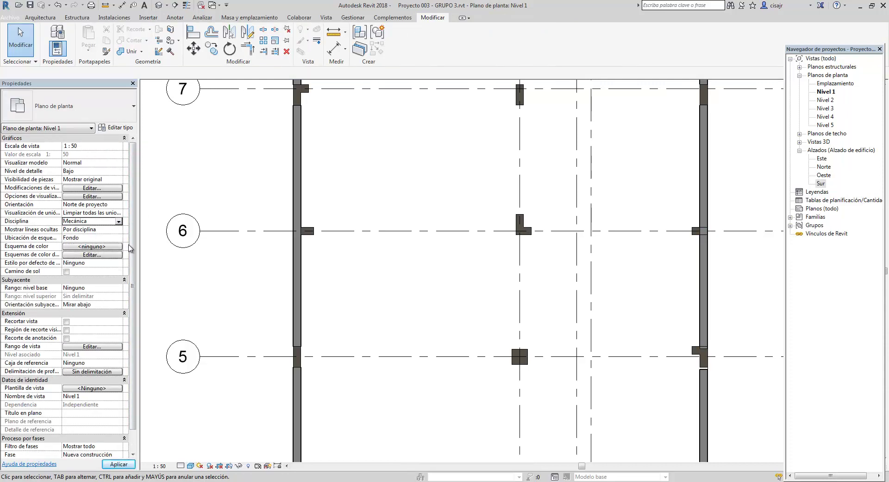
{"action": "scroll", "coordinate": [367, 239], "scroll_direction": "down", "scroll_amount": 4}
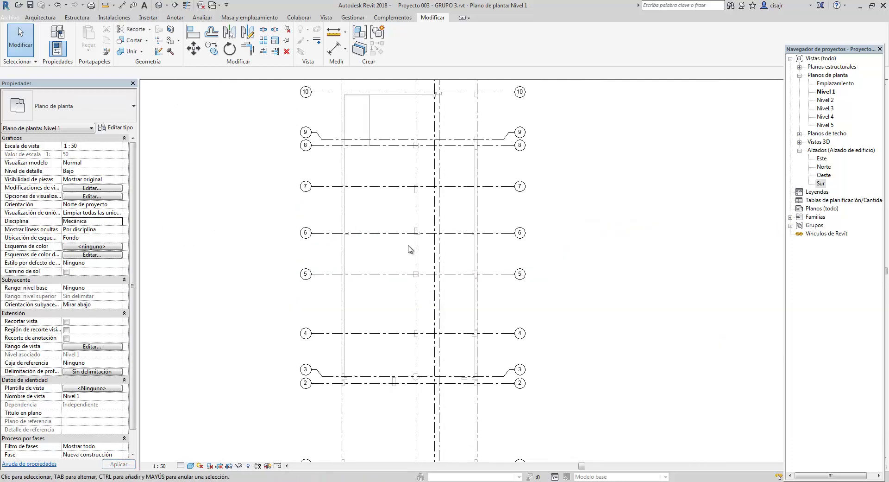
Examine how the walls, columns and hatched floor area between axes 7 and 10 display under the Mecánica discipline.
{"action": "scroll", "coordinate": [410, 278], "scroll_direction": "down", "scroll_amount": 2}
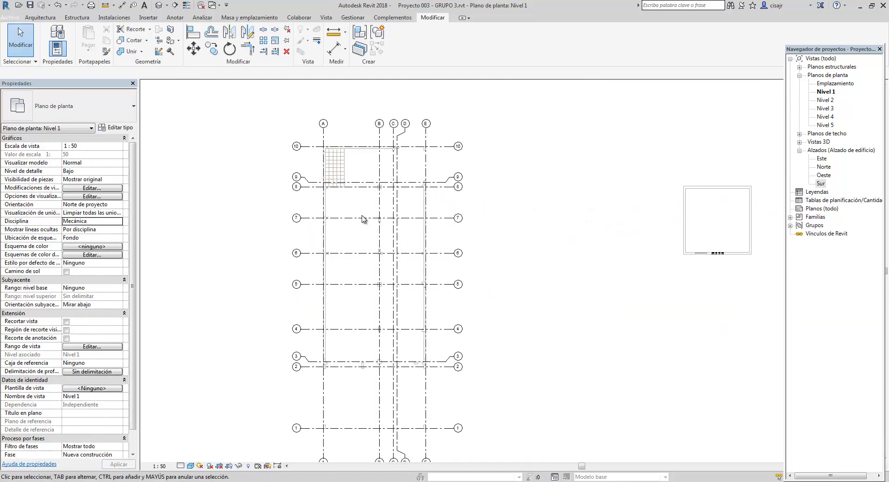
{"action": "scroll", "coordinate": [363, 219], "scroll_direction": "up", "scroll_amount": 5}
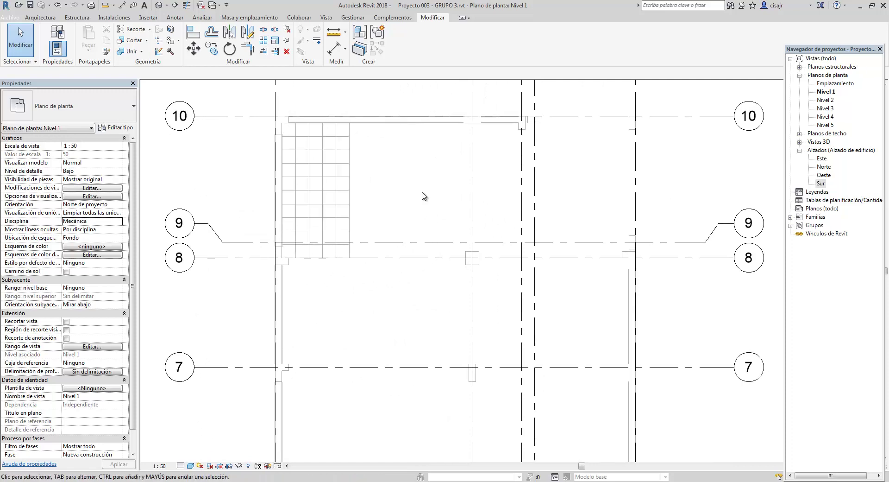
{"action": "middle_click_drag", "start_coordinate": [416, 161], "coordinate": [411, 161]}
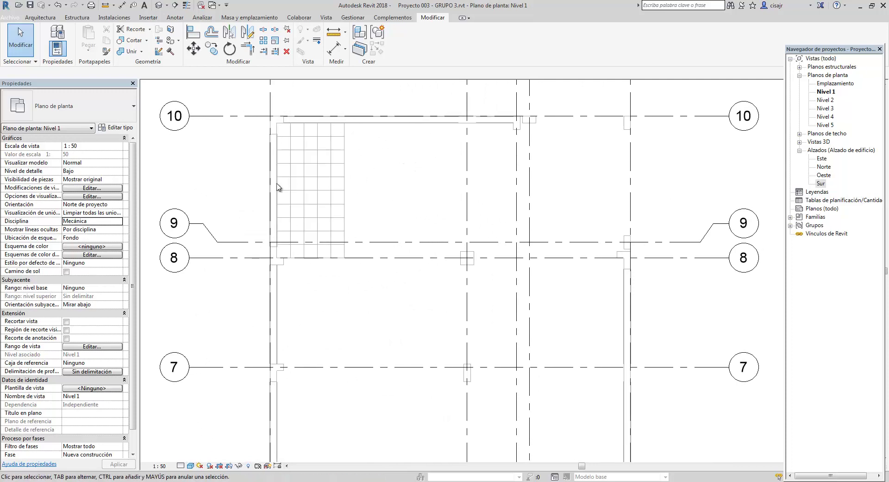
{"action": "scroll", "coordinate": [288, 117], "scroll_direction": "up", "scroll_amount": 3}
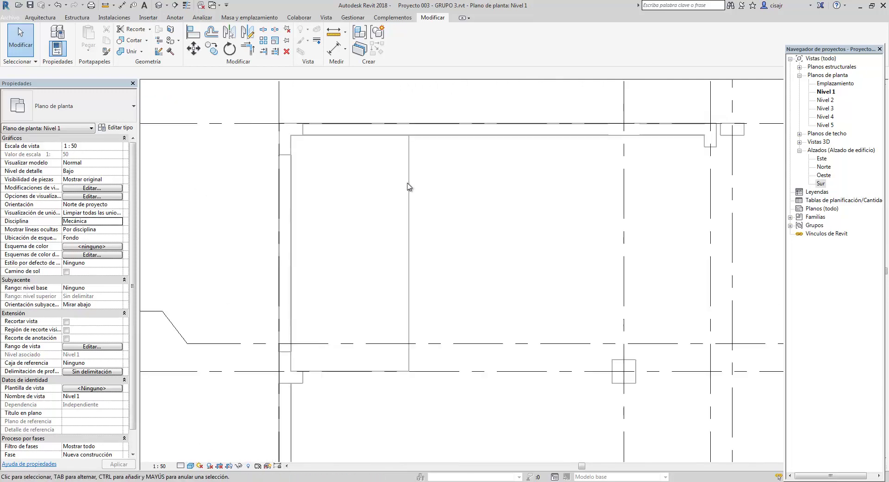
{"action": "scroll", "coordinate": [407, 186], "scroll_direction": "down", "scroll_amount": 2}
{"action": "scroll", "coordinate": [492, 164], "scroll_direction": "down", "scroll_amount": 1}
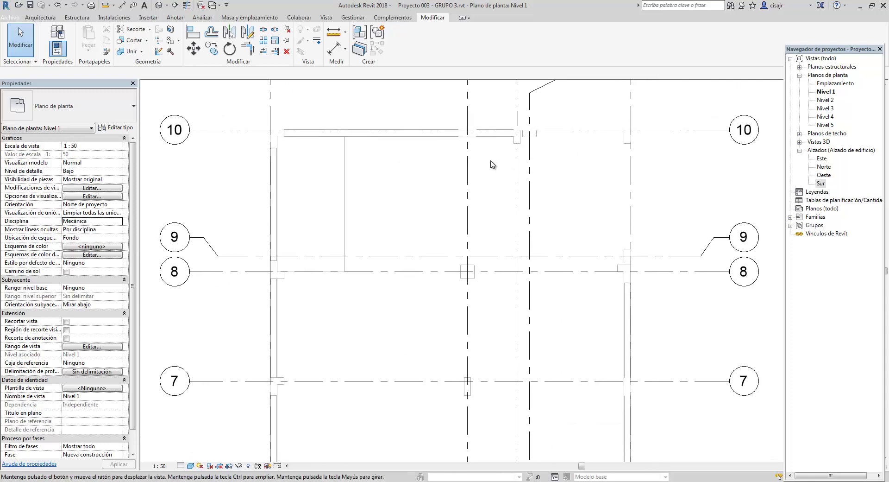
{"action": "scroll", "coordinate": [285, 139], "scroll_direction": "up", "scroll_amount": 2}
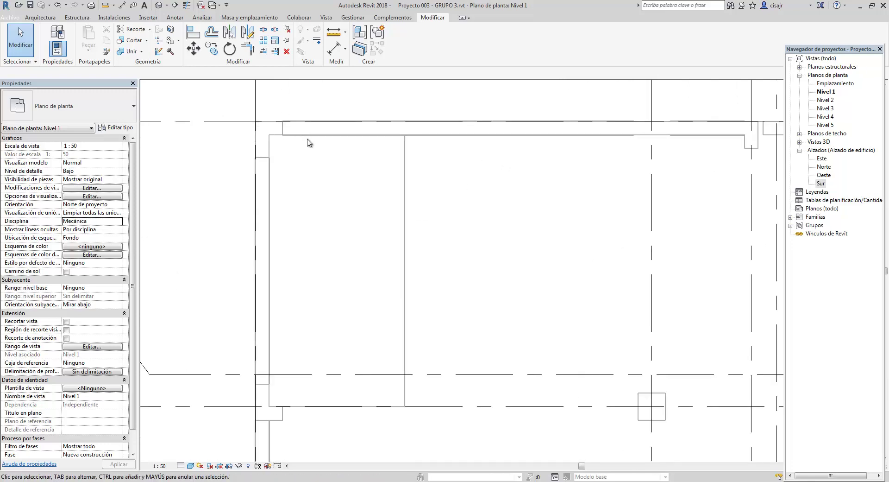
{"action": "scroll", "coordinate": [429, 147], "scroll_direction": "down", "scroll_amount": 4}
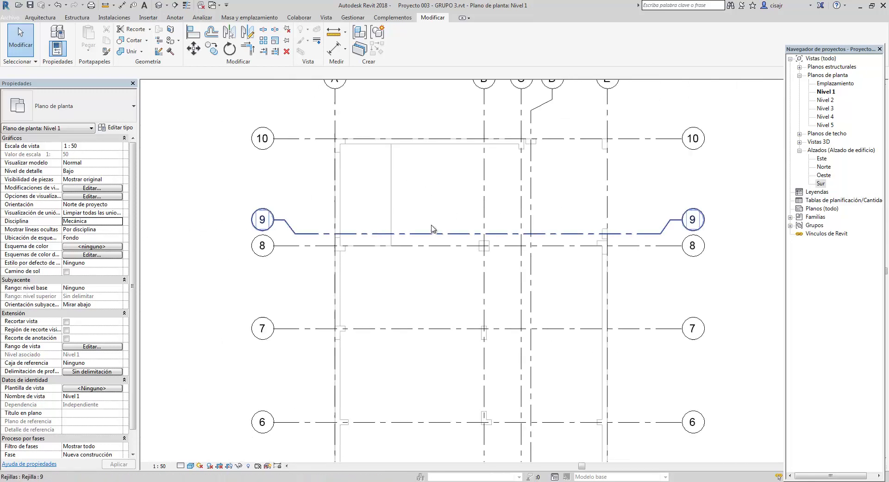
{"action": "scroll", "coordinate": [403, 168], "scroll_direction": "down", "scroll_amount": 2}
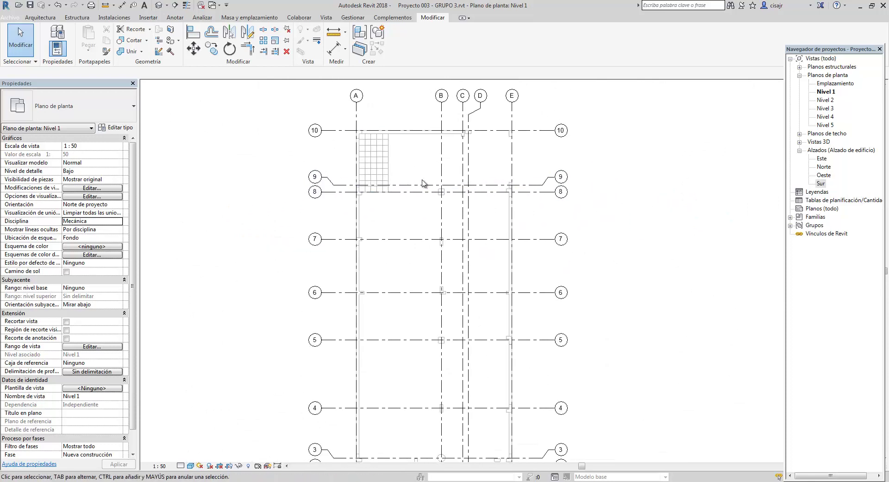
{"action": "left_click", "coordinate": [114, 19]}
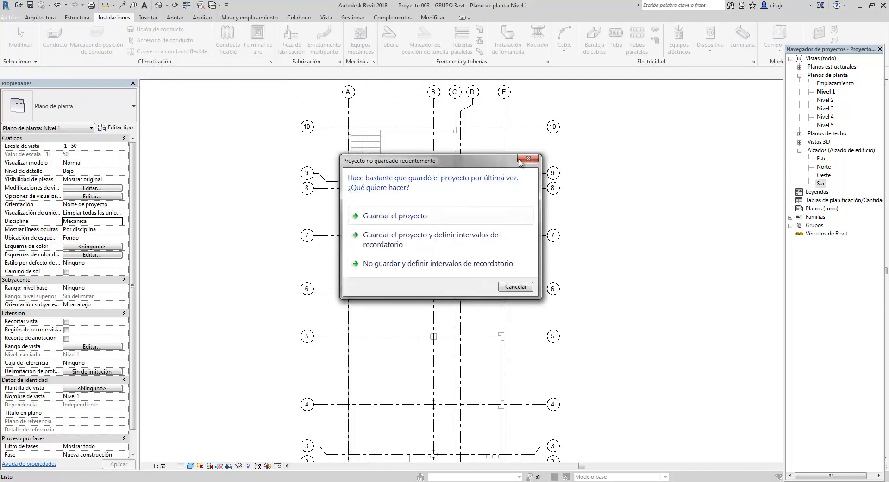
{"action": "left_click", "coordinate": [528, 159]}
{"action": "key", "text": "p"}
{"action": "key", "text": "i"}
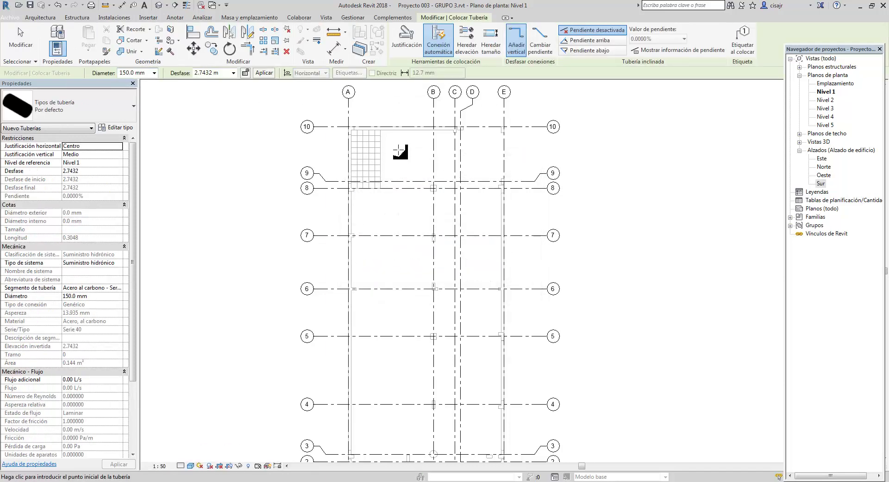
{"action": "left_click", "coordinate": [437, 146]}
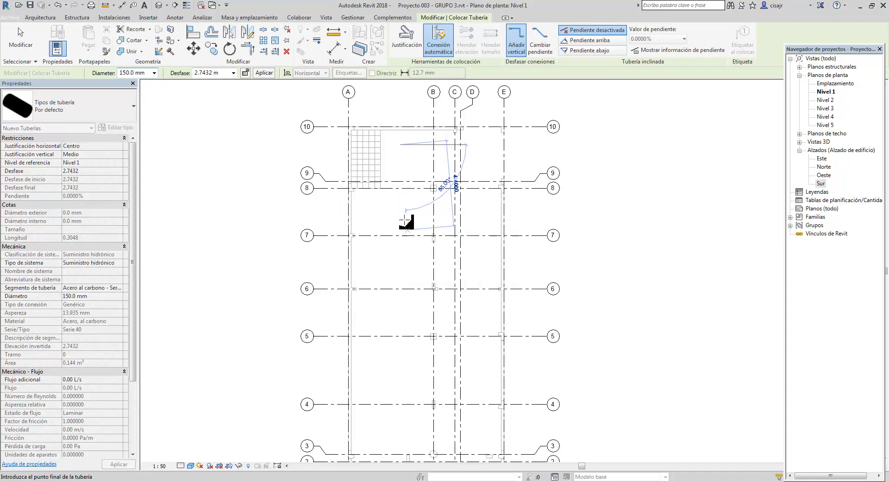
{"action": "scroll", "coordinate": [406, 147], "scroll_direction": "up", "scroll_amount": 5}
{"action": "scroll", "coordinate": [407, 197], "scroll_direction": "down", "scroll_amount": 5}
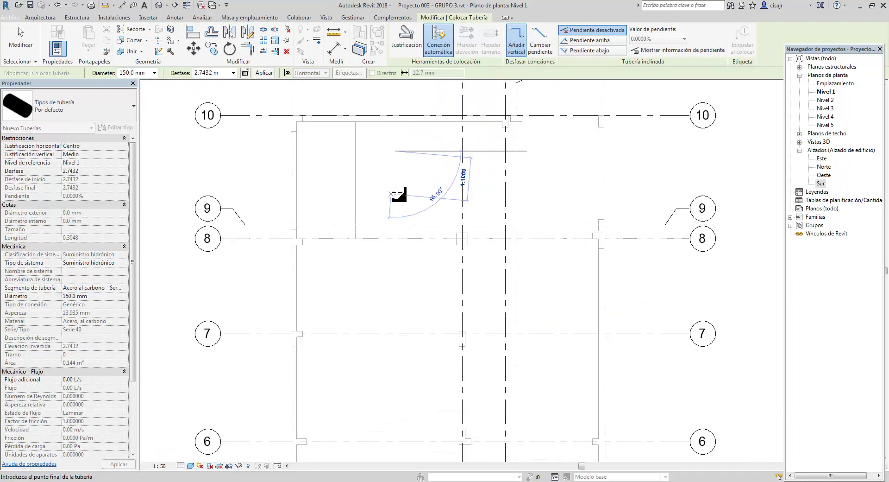
{"action": "scroll", "coordinate": [408, 197], "scroll_direction": "up", "scroll_amount": 3}
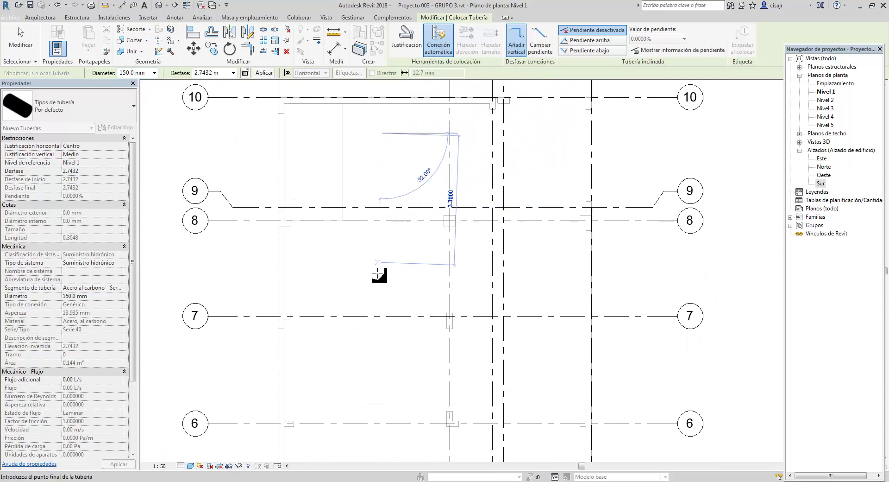
{"action": "key", "text": "Escape"}
{"action": "scroll", "coordinate": [384, 187], "scroll_direction": "down", "scroll_amount": 4}
{"action": "key", "text": "Escape"}
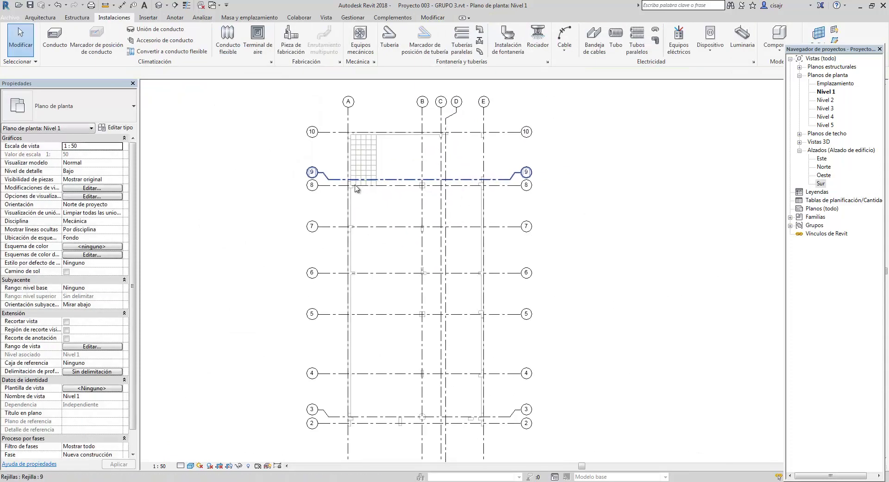
Set the discipline of the Nivel 1 plan view to Arquitectura and check the axis grid and the detached room.
{"action": "left_click", "coordinate": [116, 221]}
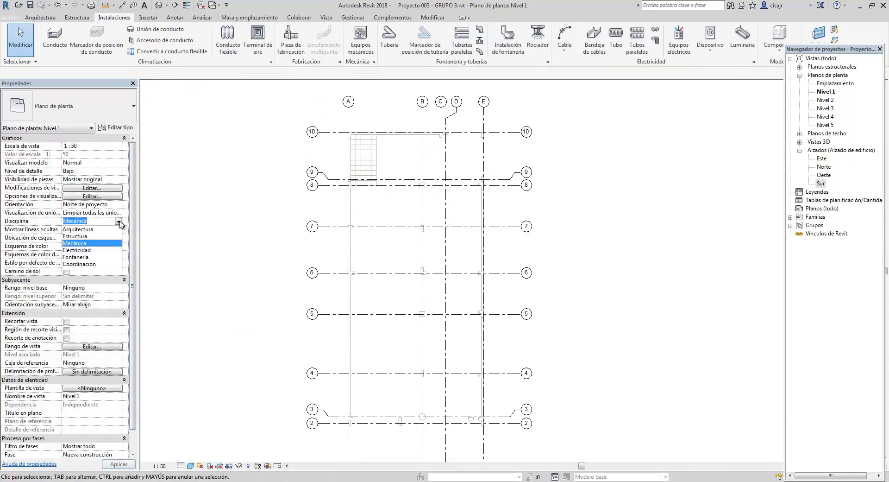
{"action": "left_click", "coordinate": [84, 227]}
{"action": "scroll", "coordinate": [353, 205], "scroll_direction": "down", "scroll_amount": 4}
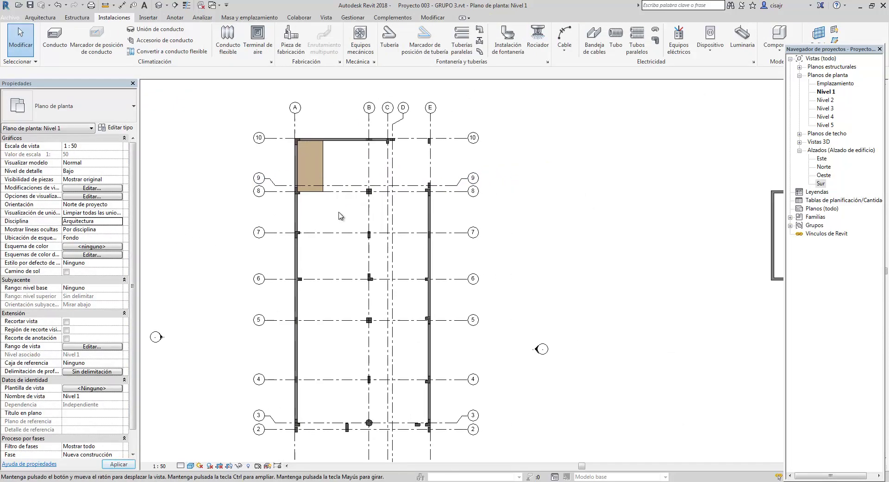
{"action": "middle_click_drag", "start_coordinate": [353, 217], "coordinate": [341, 212]}
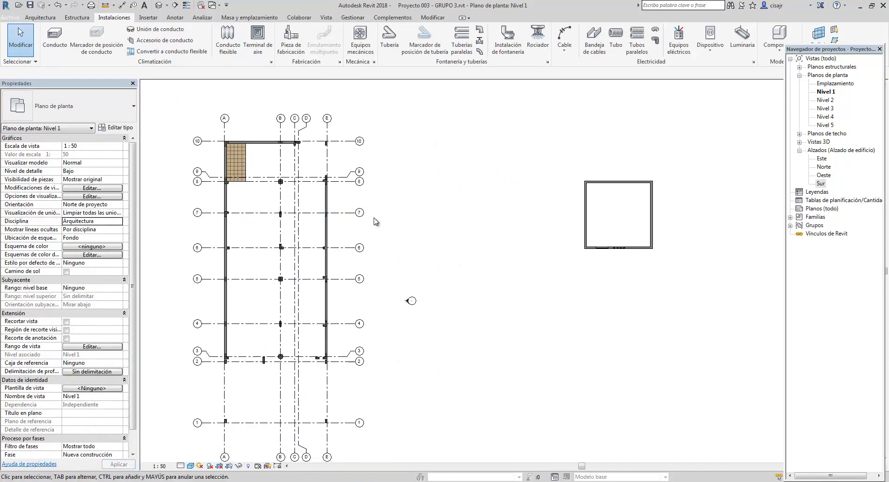
{"action": "middle_click_drag", "start_coordinate": [436, 228], "coordinate": [428, 226]}
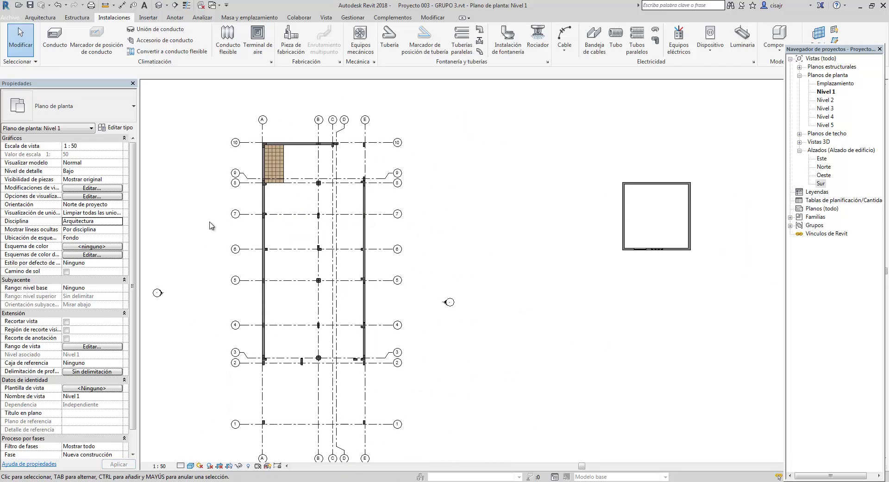
{"action": "scroll", "coordinate": [463, 250], "scroll_direction": "up", "scroll_amount": 2}
{"action": "middle_click_drag", "start_coordinate": [544, 254], "coordinate": [437, 263]}
{"action": "scroll", "coordinate": [509, 267], "scroll_direction": "up", "scroll_amount": 1}
{"action": "middle_click_drag", "start_coordinate": [337, 240], "coordinate": [334, 234]}
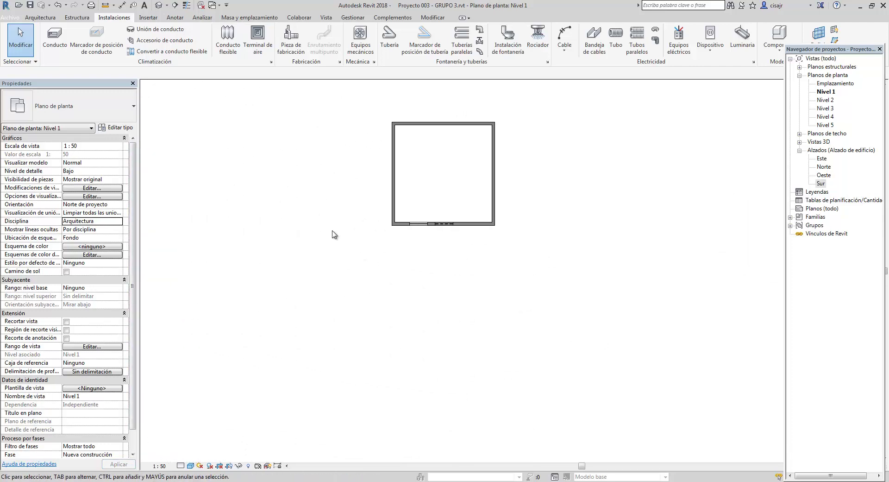
{"action": "left_click", "coordinate": [55, 17]}
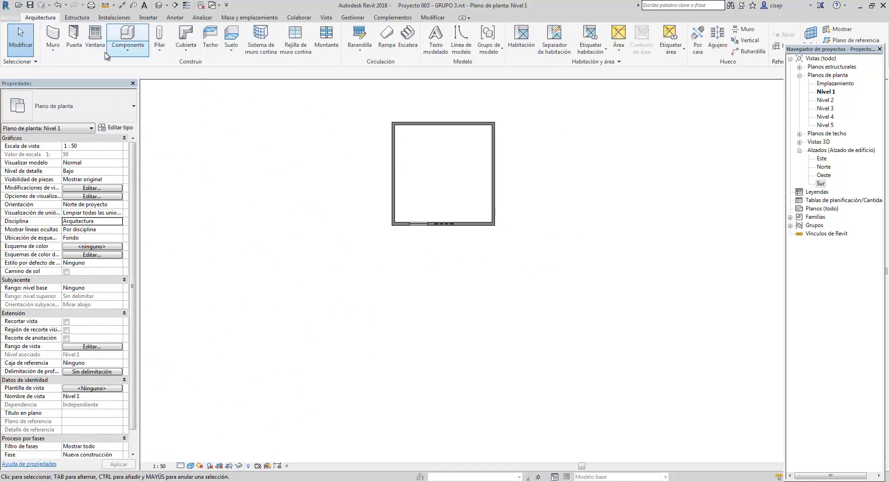
{"action": "left_click", "coordinate": [159, 36]}
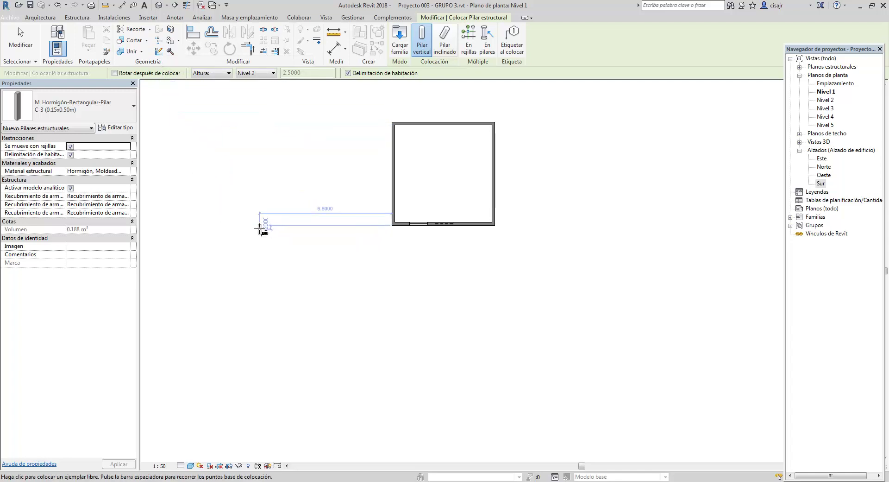
{"action": "key", "text": "Escape"}
{"action": "key", "text": "Escape"}
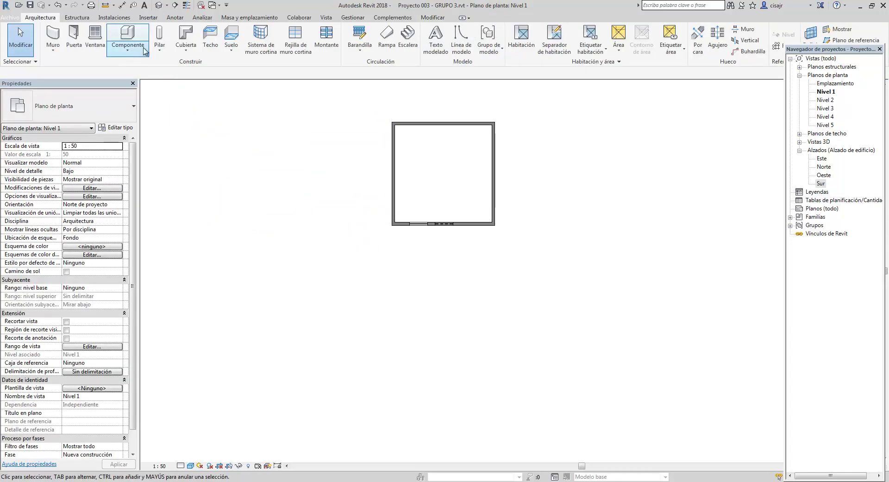
Place a vertical M_Hormigón-Rectangular-Pilar C-3 (0.15x0.50m) structural column up to Nivel 2 in the empty area below the detached room.
{"action": "left_click", "coordinate": [159, 46]}
{"action": "left_click", "coordinate": [179, 67]}
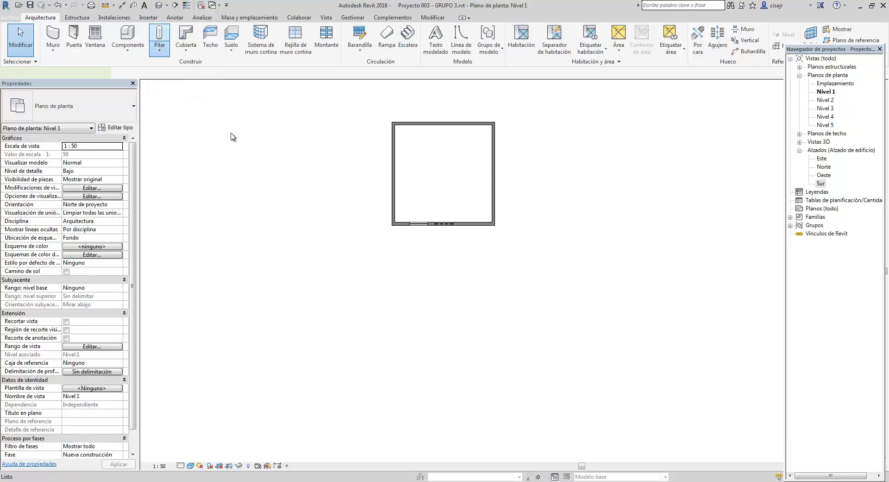
{"action": "scroll", "coordinate": [408, 254], "scroll_direction": "up", "scroll_amount": 2}
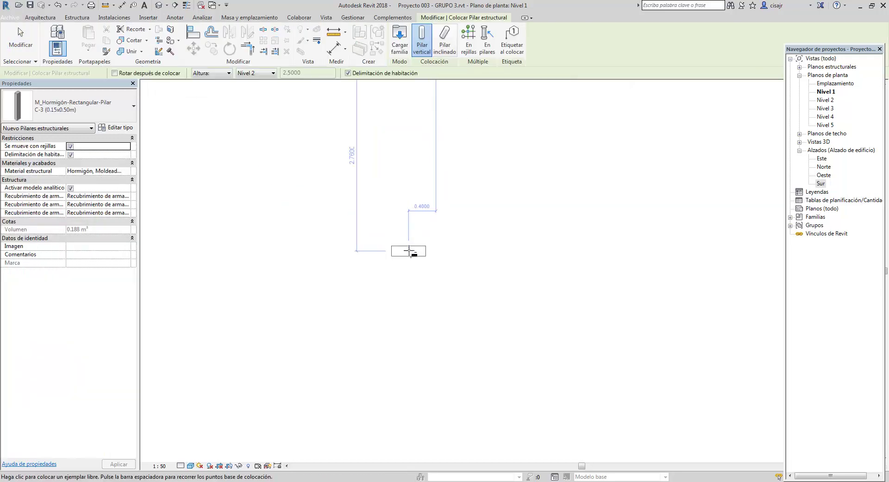
{"action": "scroll", "coordinate": [408, 234], "scroll_direction": "up", "scroll_amount": 2}
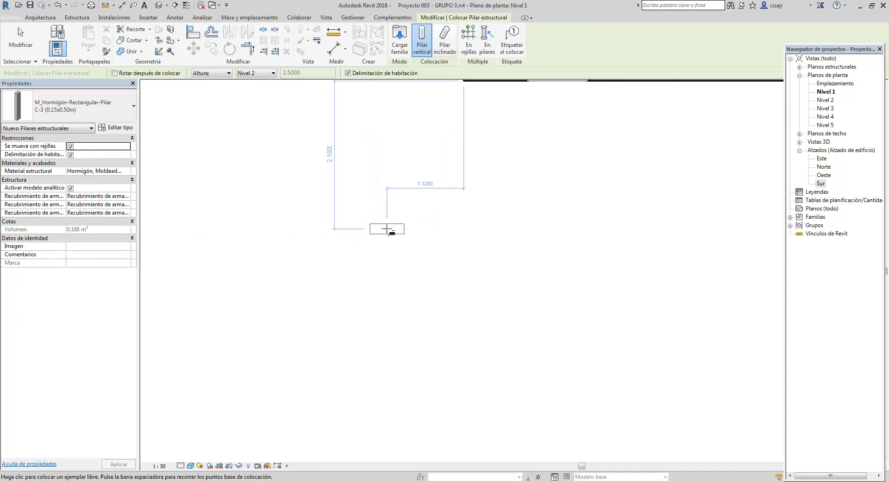
{"action": "left_click", "coordinate": [386, 229]}
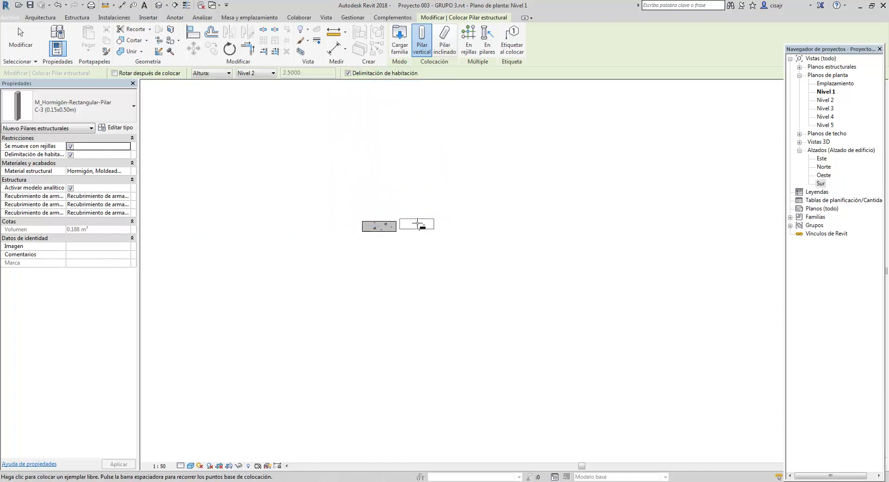
{"action": "key", "text": "Escape"}
{"action": "key", "text": "Escape"}
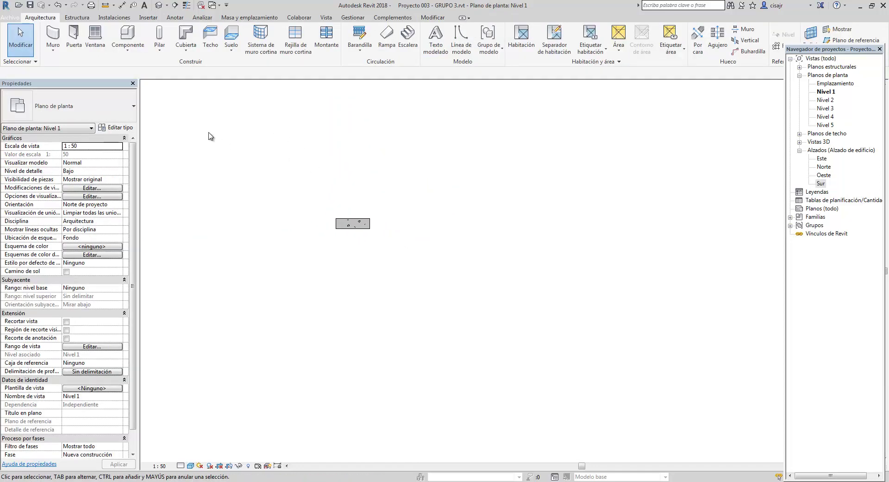
Draw a horizontal MURO EXTERIOR 0.15 wall starting at the lower right corner of the new C-3 structural column, running away from it.
{"action": "left_click", "coordinate": [57, 35]}
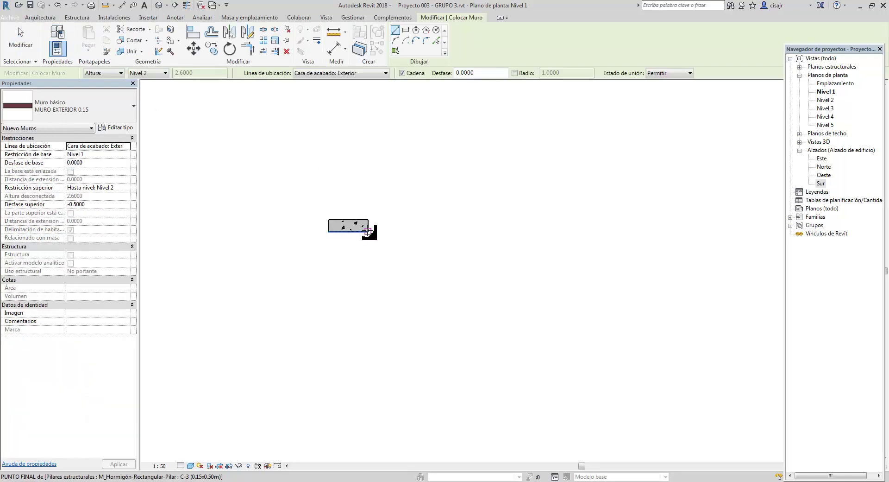
{"action": "left_click", "coordinate": [369, 231]}
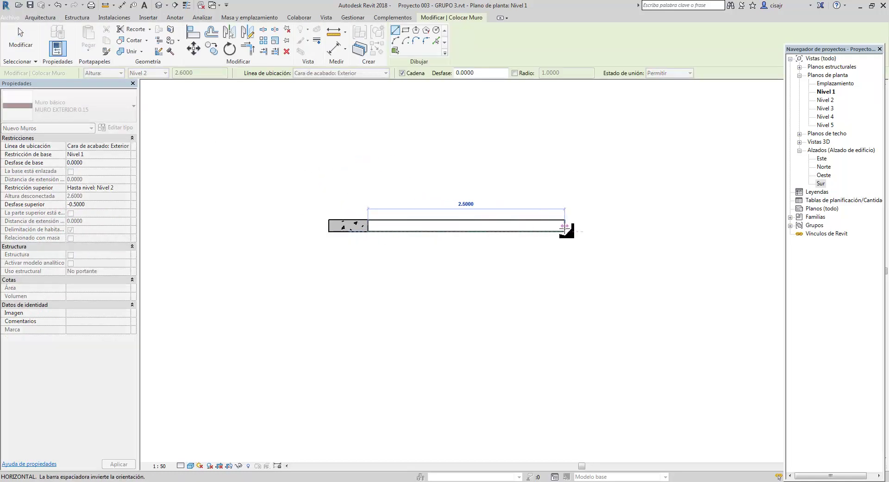
{"action": "left_click", "coordinate": [585, 226]}
{"action": "key", "text": "Escape"}
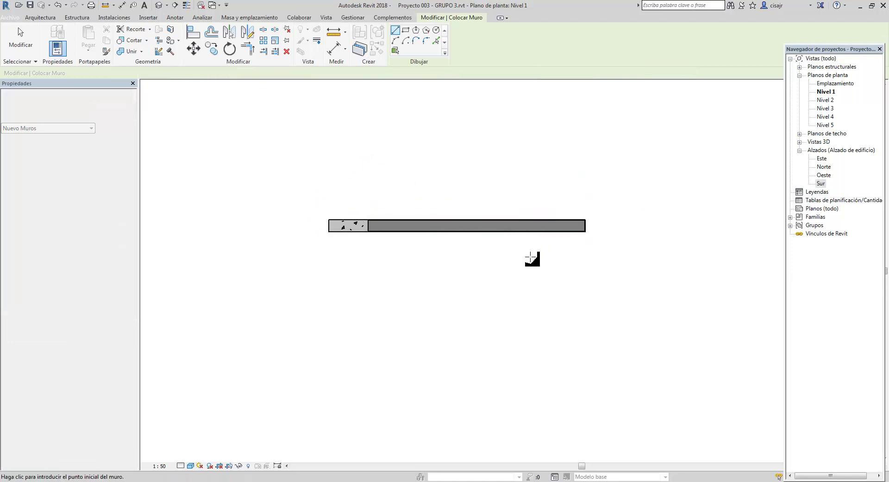
{"action": "scroll", "coordinate": [533, 258], "scroll_direction": "down", "scroll_amount": 3}
{"action": "middle_click_drag", "start_coordinate": [423, 240], "coordinate": [411, 223]}
{"action": "scroll", "coordinate": [411, 223], "scroll_direction": "up", "scroll_amount": 2}
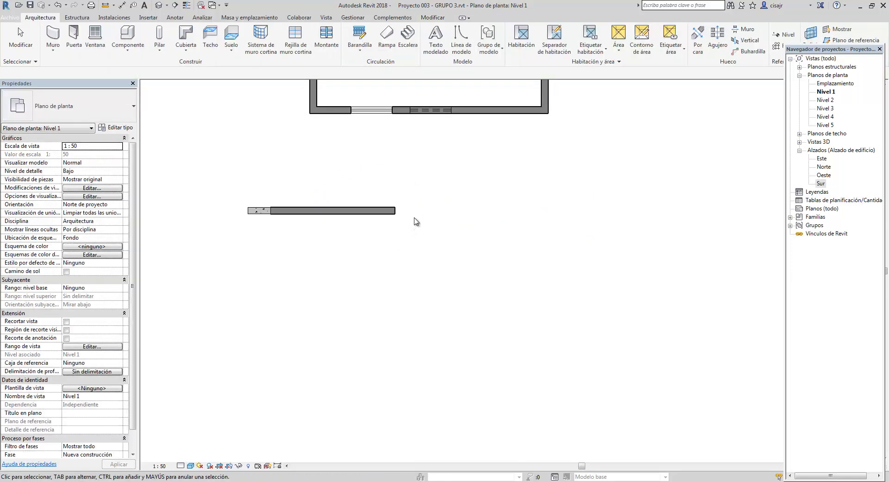
{"action": "key", "text": "Escape"}
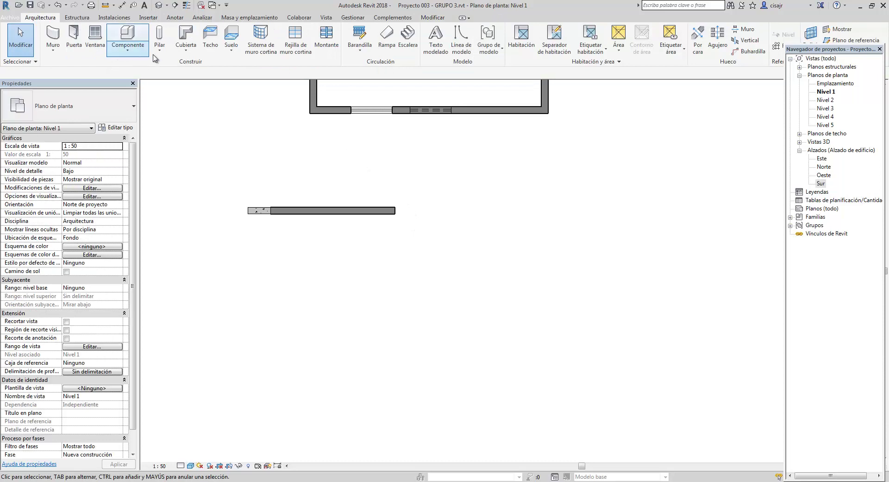
Place an M_Pilar rectangular 475 x 610mm architectural column up to Nivel 2 in line with the new wall, beyond its free end.
{"action": "left_click", "coordinate": [159, 50]}
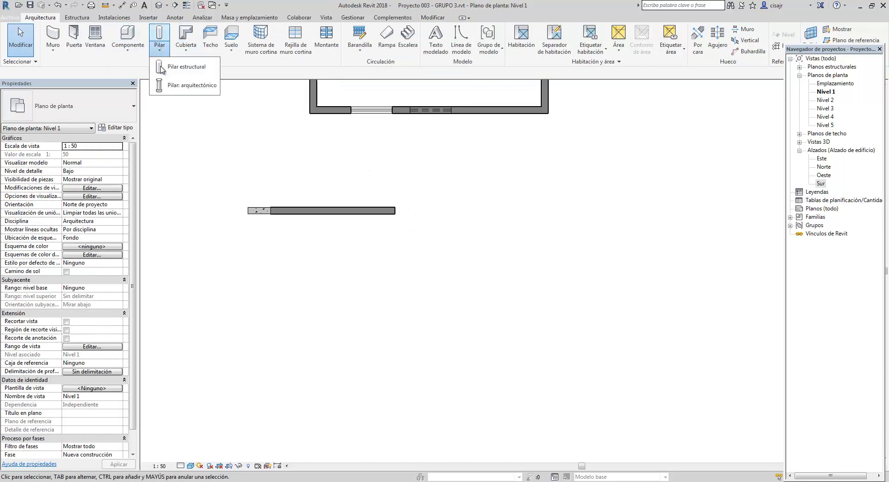
{"action": "left_click", "coordinate": [185, 85]}
{"action": "scroll", "coordinate": [433, 202], "scroll_direction": "up", "scroll_amount": 2}
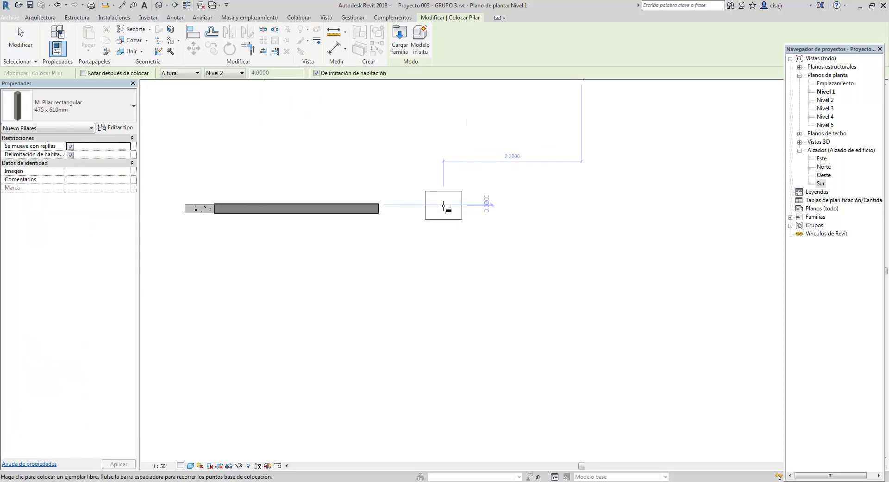
{"action": "left_click", "coordinate": [441, 207]}
{"action": "middle_click_drag", "start_coordinate": [442, 208], "coordinate": [419, 186]}
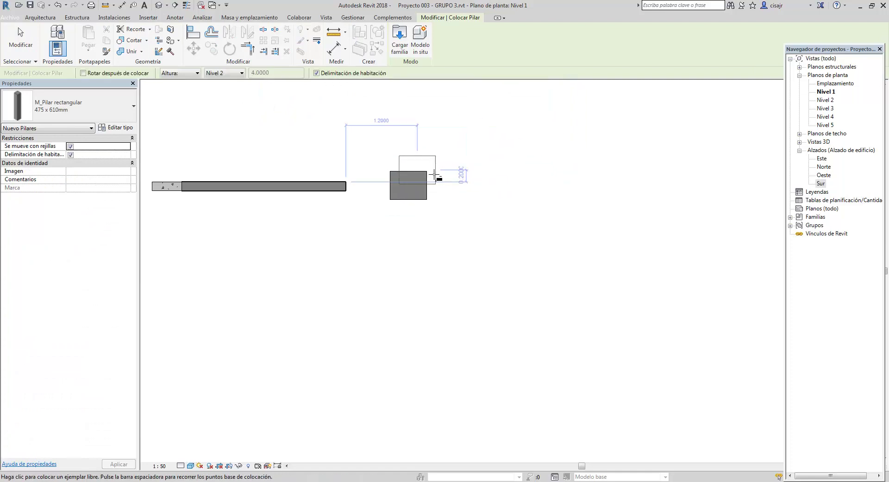
Draw a horizontal MURO EXTERIOR 0.15 wall about 2.78 m long, located by Eje del muro, outward from the architectural column's right-side midpoint.
{"action": "key", "text": "Escape"}
{"action": "key", "text": "Escape"}
{"action": "scroll", "coordinate": [429, 166], "scroll_direction": "down", "scroll_amount": 1}
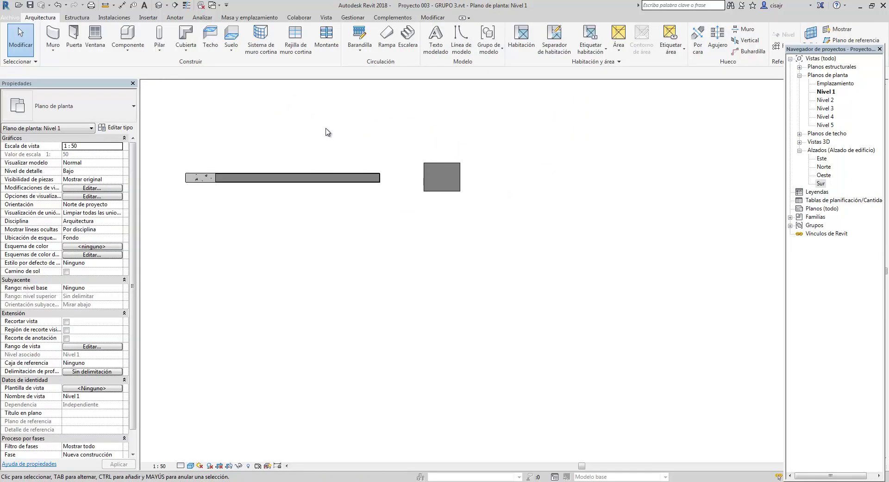
{"action": "left_click", "coordinate": [58, 37]}
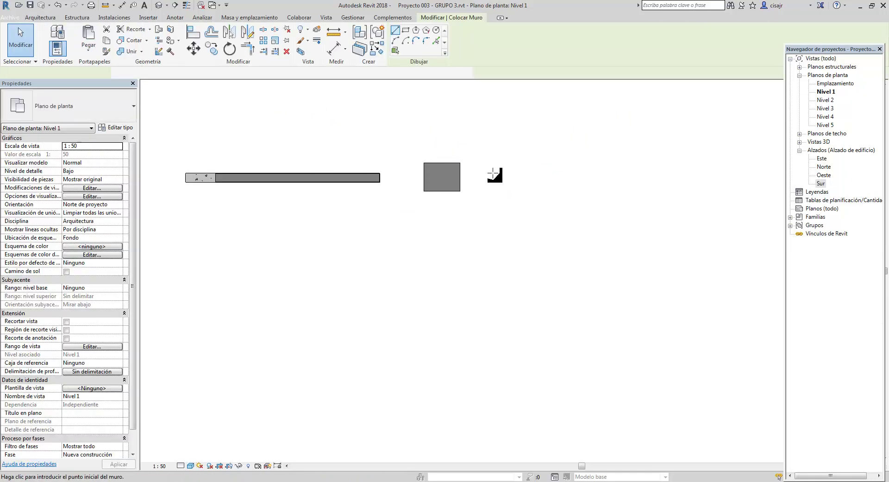
{"action": "left_click", "coordinate": [460, 177]}
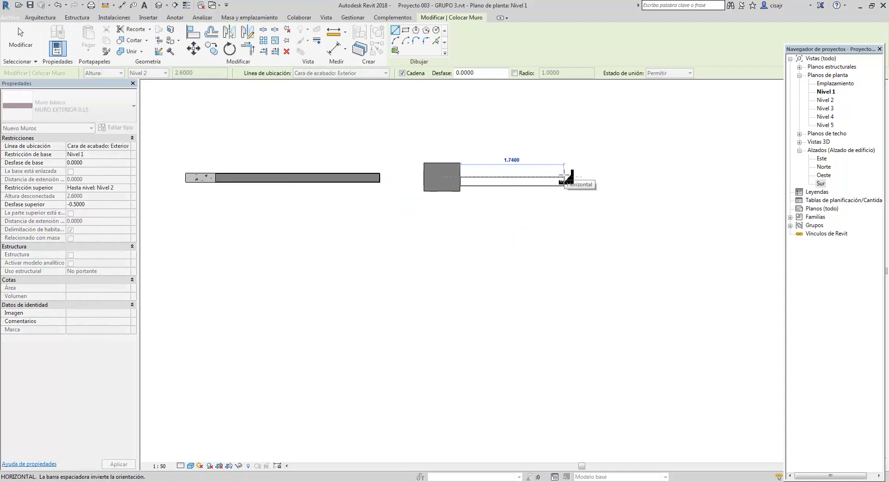
{"action": "key", "text": "Escape"}
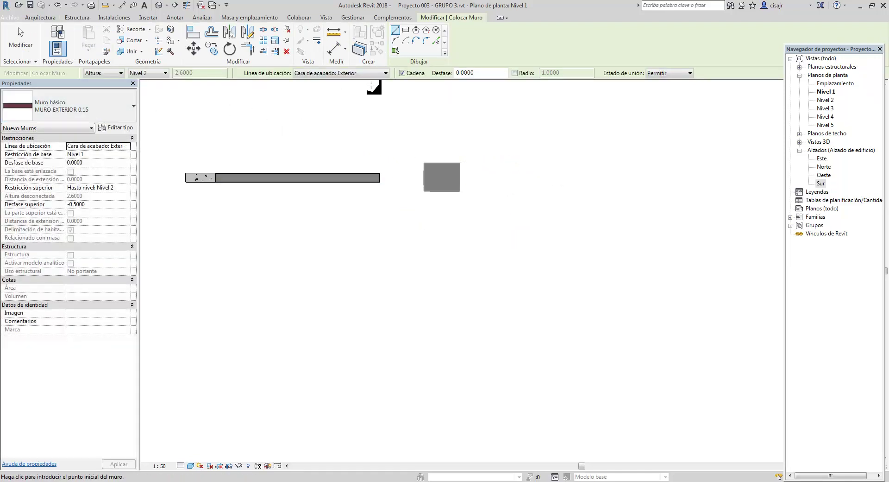
{"action": "left_click", "coordinate": [365, 73]}
{"action": "left_click", "coordinate": [348, 80]}
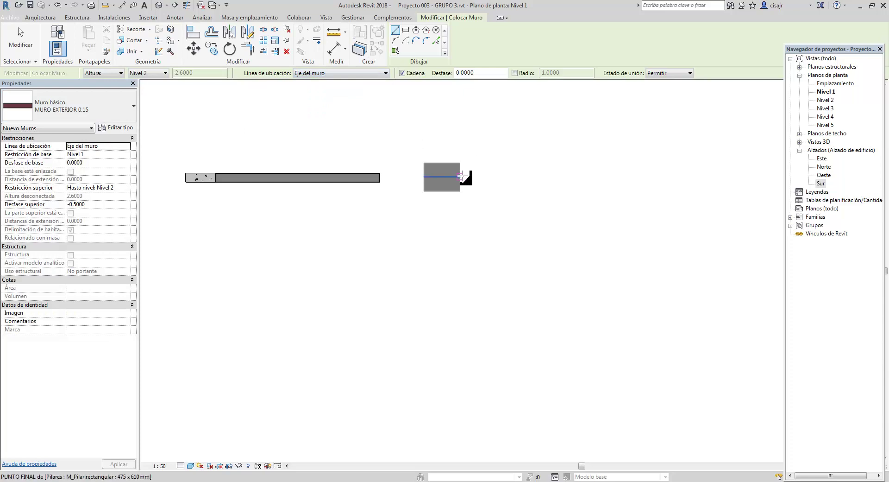
{"action": "left_click", "coordinate": [461, 176]}
{"action": "left_click", "coordinate": [621, 177]}
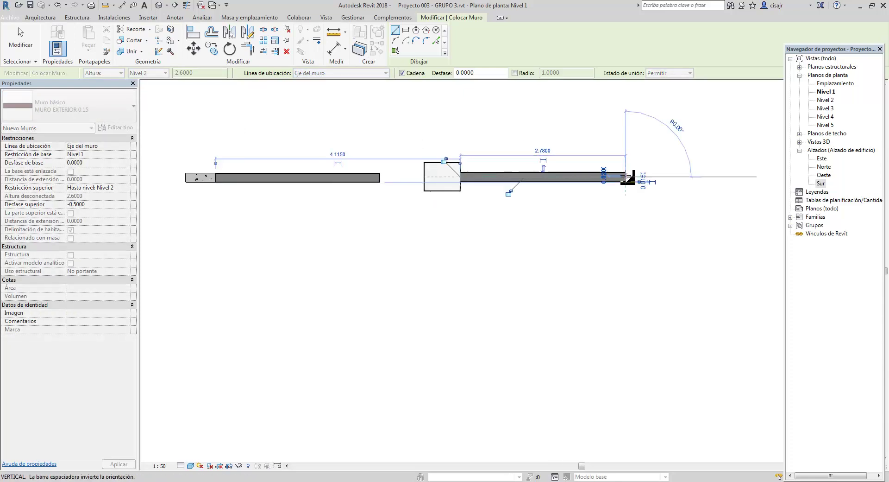
{"action": "key", "text": "Escape"}
{"action": "scroll", "coordinate": [554, 204], "scroll_direction": "down", "scroll_amount": 1}
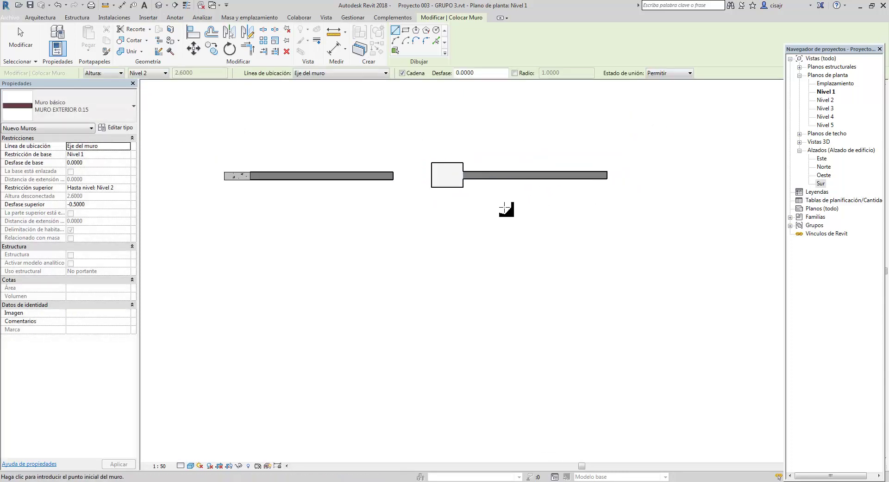
{"action": "key", "text": "Escape"}
Open the Sur elevation and check the heights of the two columns and their walls.
{"action": "double_click", "coordinate": [822, 183]}
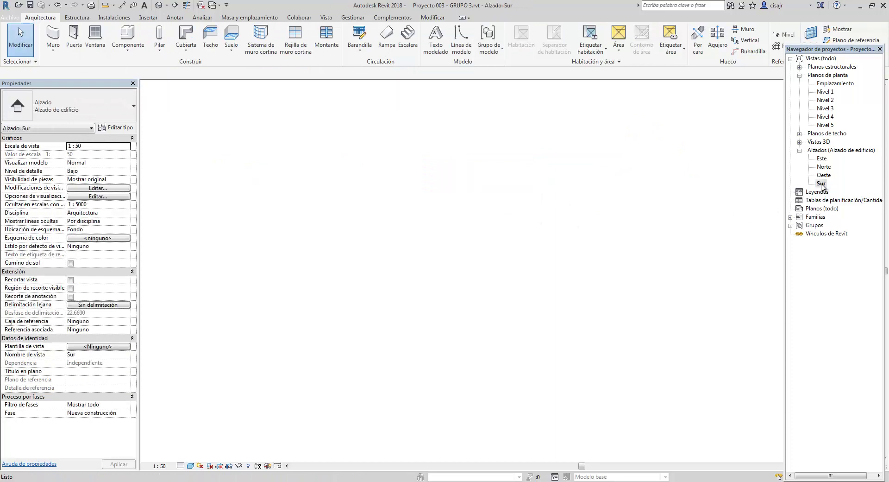
{"action": "scroll", "coordinate": [638, 233], "scroll_direction": "down", "scroll_amount": 2}
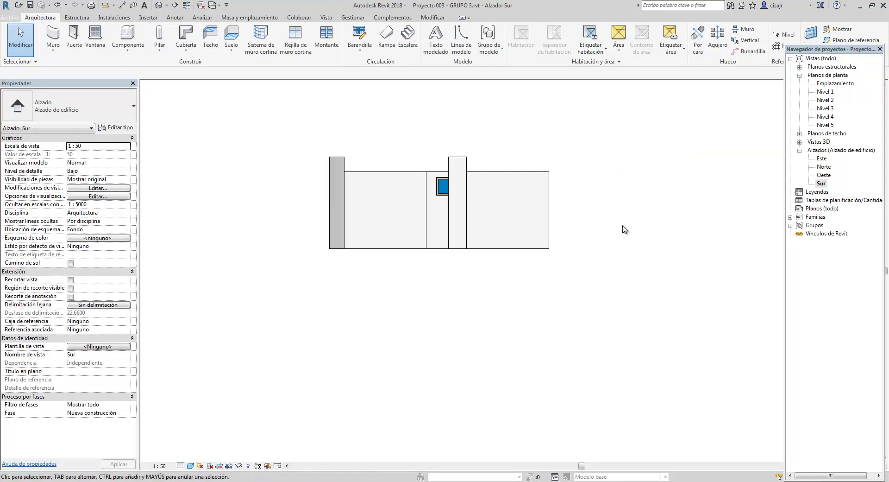
{"action": "middle_click_drag", "start_coordinate": [655, 235], "coordinate": [652, 240]}
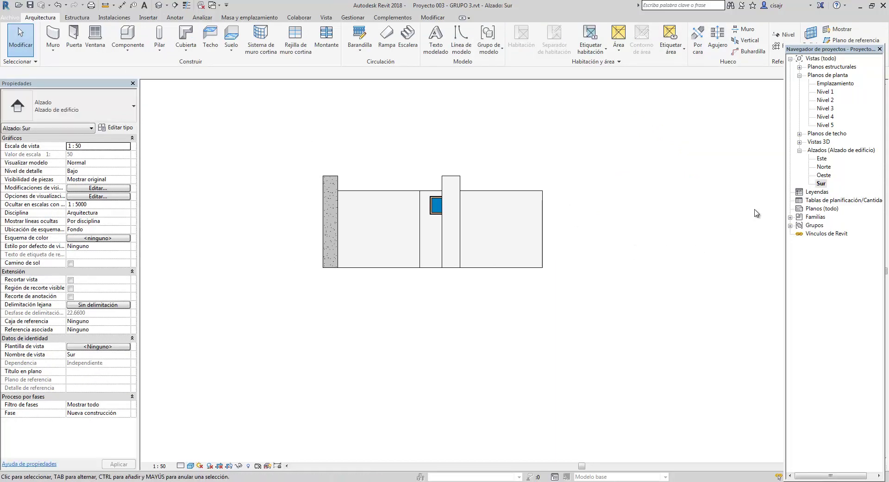
Delete the whole detached room above the two column samples in the Nivel 1 plan.
{"action": "double_click", "coordinate": [825, 93]}
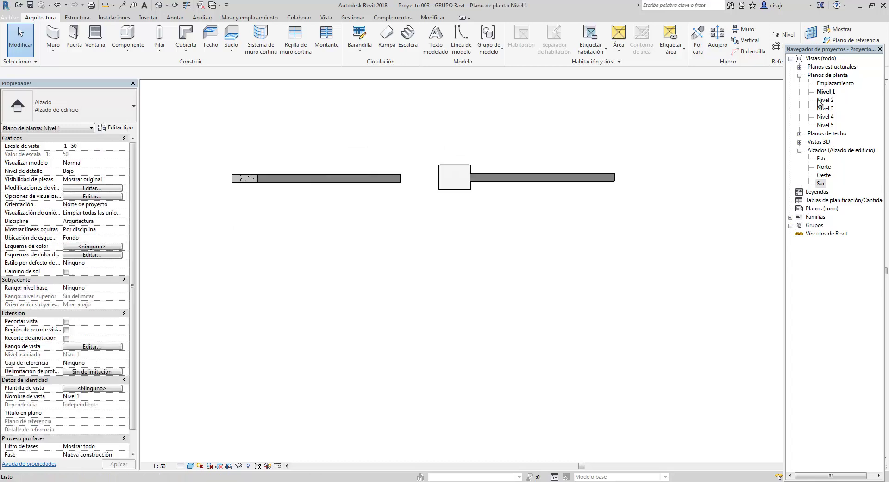
{"action": "scroll", "coordinate": [599, 184], "scroll_direction": "down", "scroll_amount": 2}
{"action": "middle_click_drag", "start_coordinate": [512, 242], "coordinate": [548, 325]}
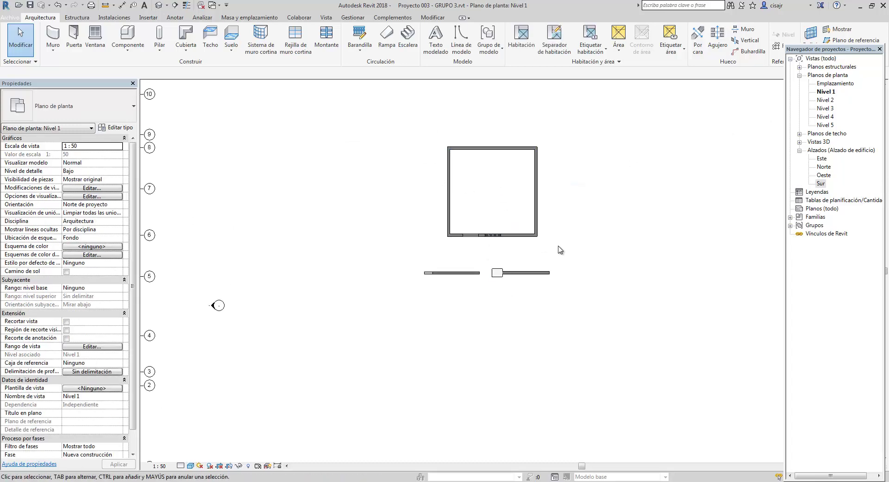
{"action": "left_click_drag", "start_coordinate": [413, 135], "coordinate": [590, 244]}
{"action": "key", "text": "Delete"}
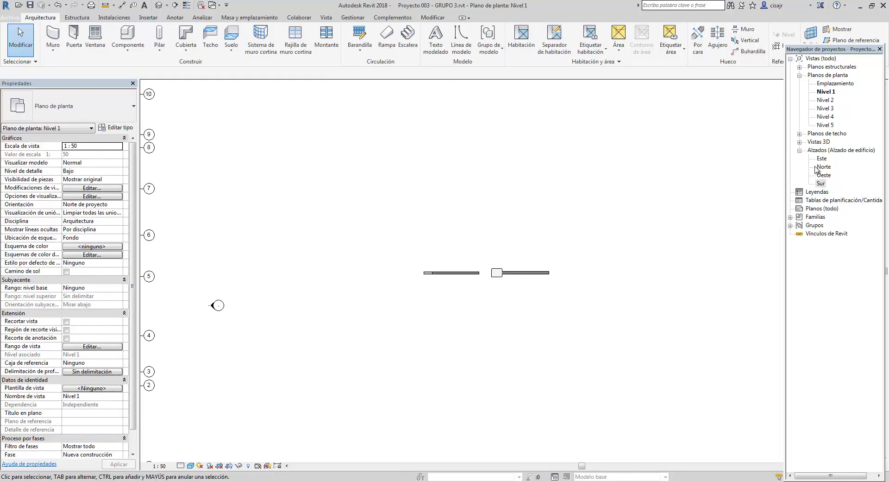
Inspect the structural and the architectural column in the Sur elevation, checking the level constraints of each.
{"action": "double_click", "coordinate": [821, 183]}
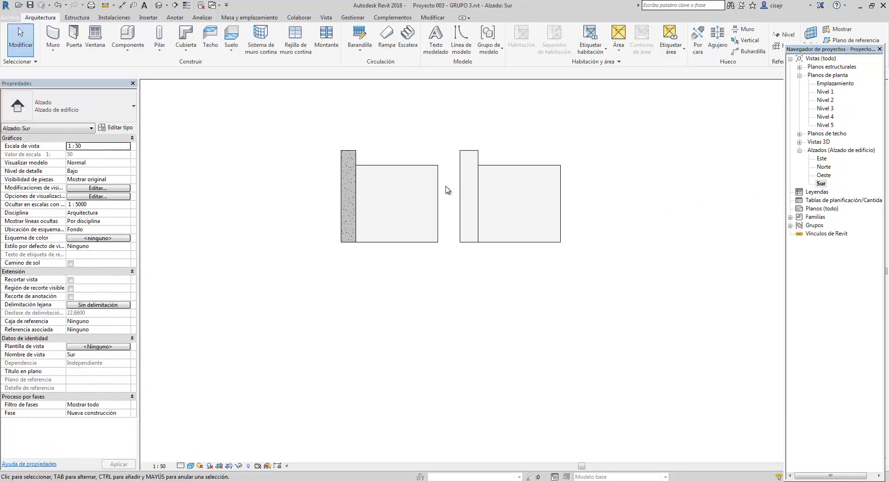
{"action": "scroll", "coordinate": [447, 190], "scroll_direction": "up", "scroll_amount": 3}
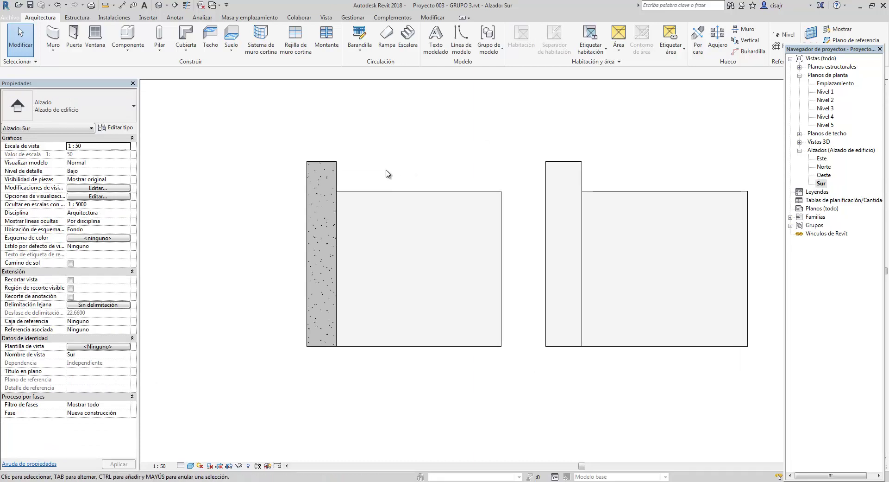
{"action": "left_click", "coordinate": [338, 174]}
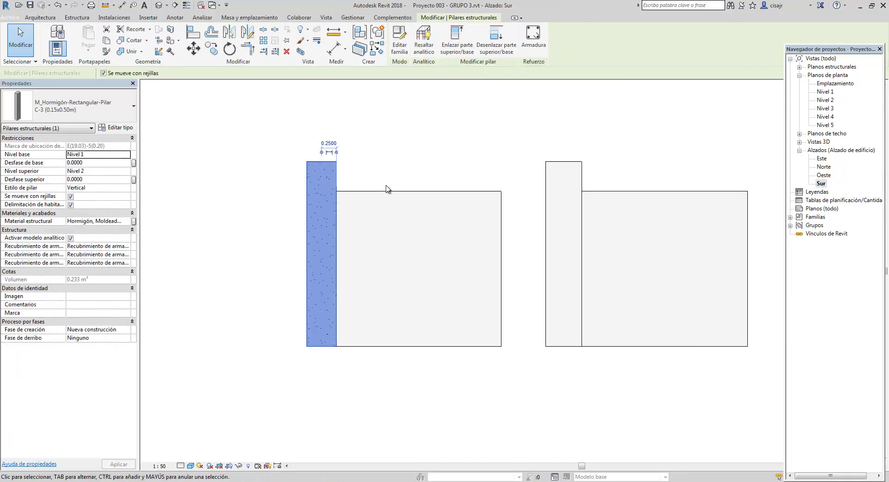
{"action": "left_click", "coordinate": [598, 167]}
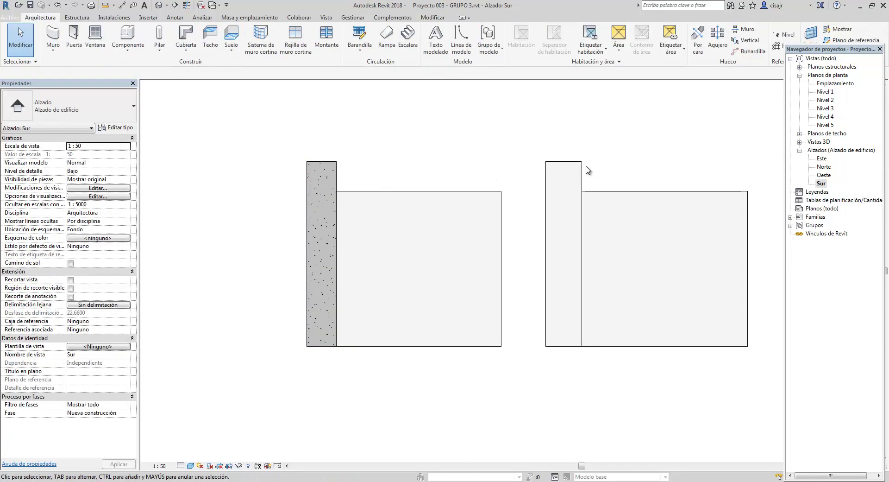
{"action": "left_click", "coordinate": [578, 169]}
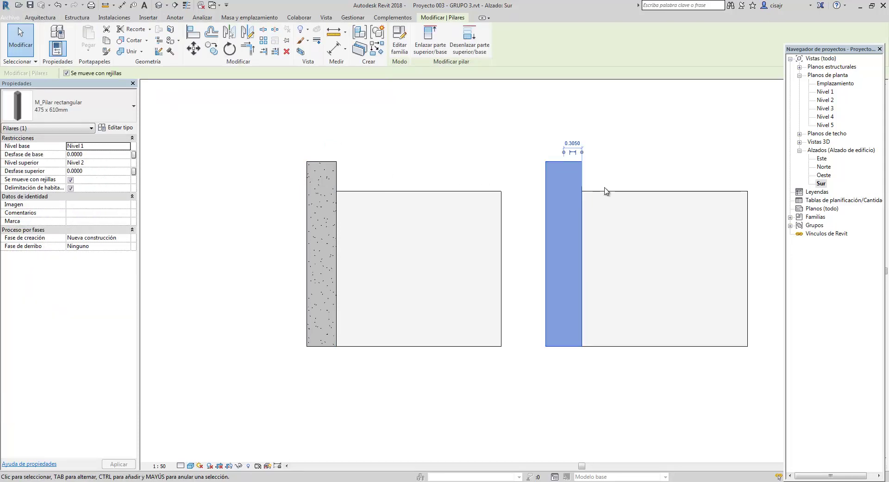
Set the top offset (Desfase superior) of both walls next to the columns to 0.
{"action": "left_click", "coordinate": [431, 194]}
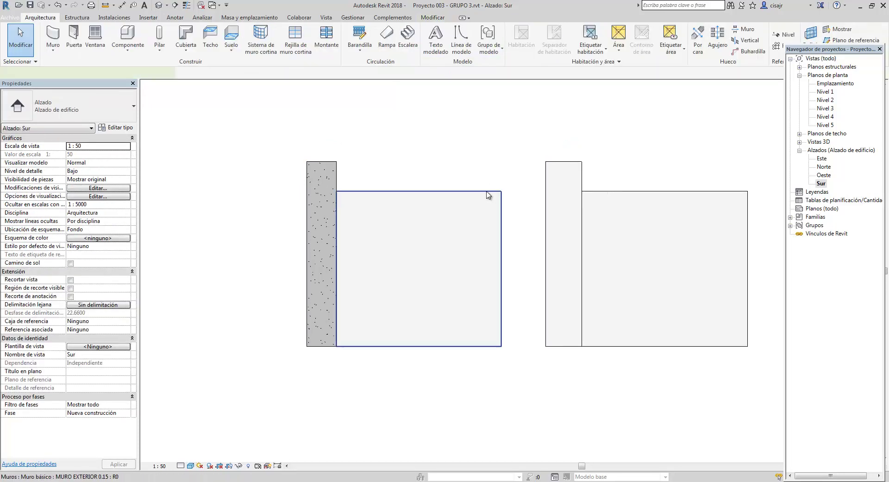
{"action": "left_click", "coordinate": [639, 196], "text": "ctrl"}
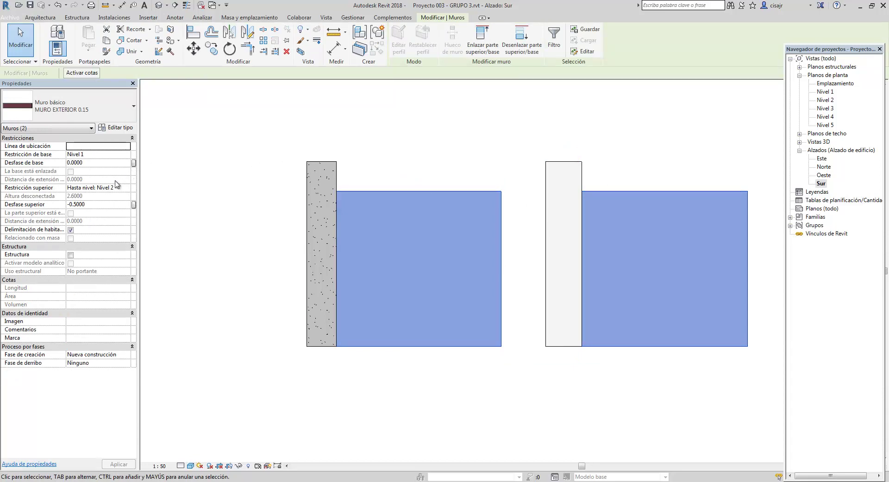
{"action": "left_click", "coordinate": [106, 205]}
{"action": "type", "text": "0"}
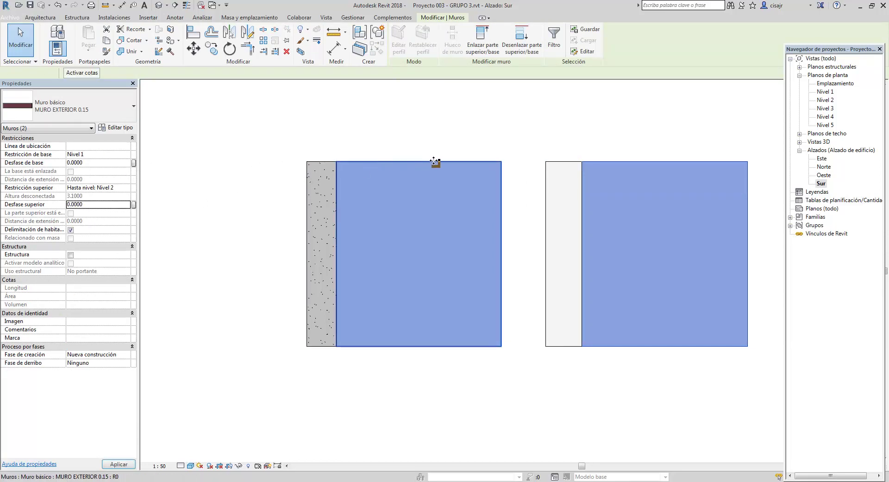
{"action": "left_click", "coordinate": [524, 173]}
{"action": "scroll", "coordinate": [451, 210], "scroll_direction": "down", "scroll_amount": 2}
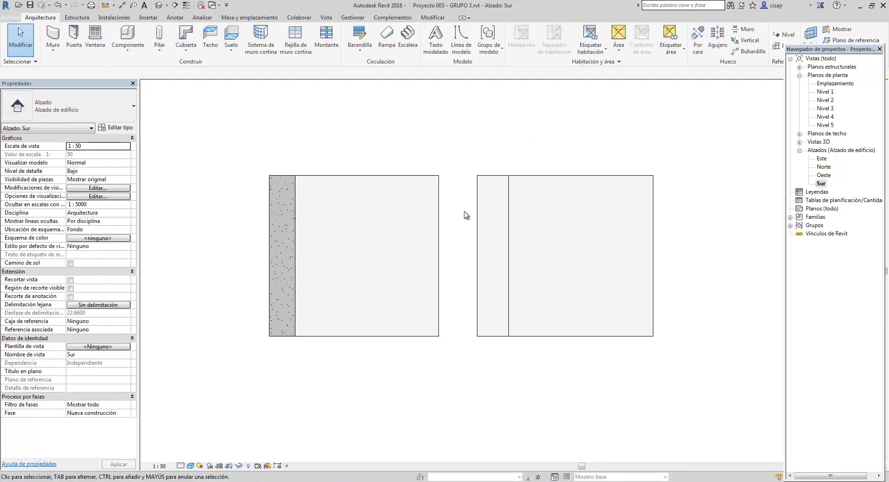
{"action": "middle_click_drag", "start_coordinate": [504, 221], "coordinate": [502, 215]}
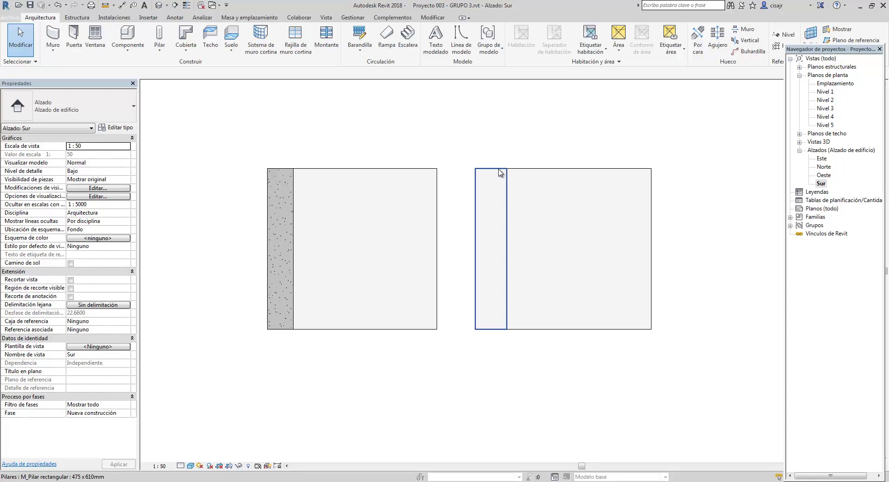
{"action": "middle_click_drag", "start_coordinate": [546, 231], "coordinate": [492, 217]}
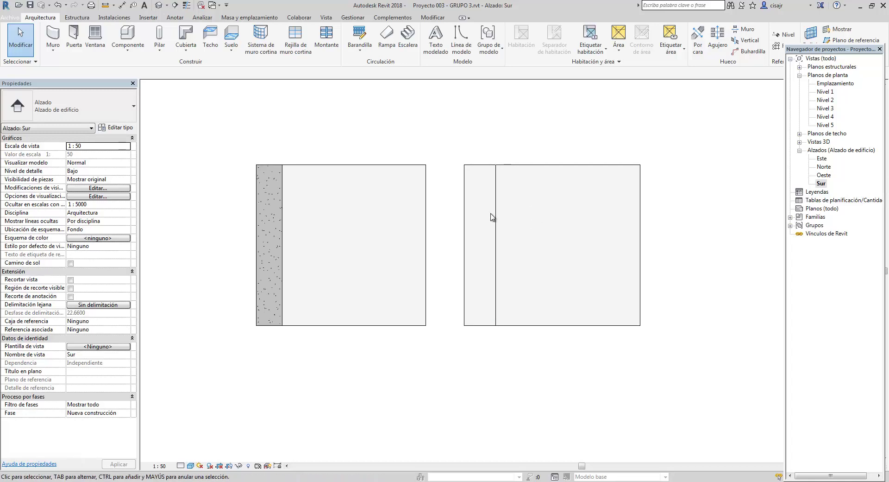
Examine in the Nivel 1 plan how the structural and the architectural column each meet their adjoining wall.
{"action": "double_click", "coordinate": [825, 92]}
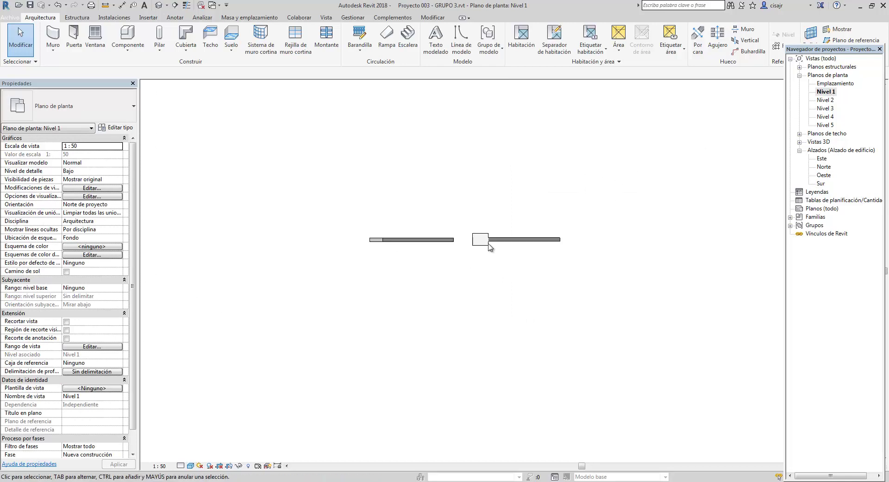
{"action": "scroll", "coordinate": [490, 246], "scroll_direction": "up", "scroll_amount": 5}
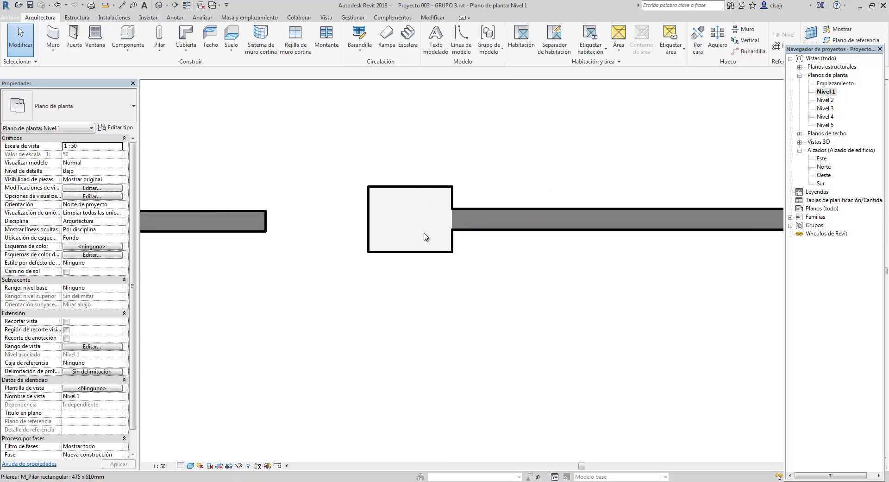
{"action": "scroll", "coordinate": [425, 237], "scroll_direction": "down", "scroll_amount": 2}
{"action": "middle_click_drag", "start_coordinate": [436, 236], "coordinate": [586, 236]}
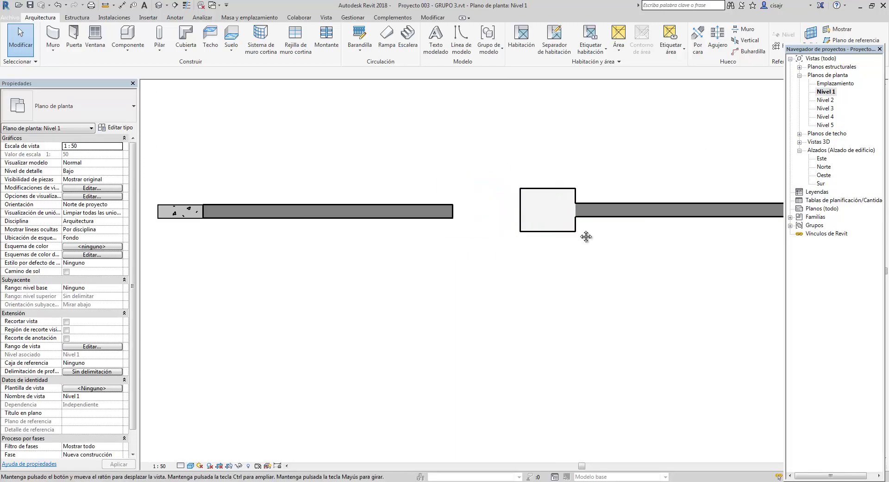
{"action": "scroll", "coordinate": [586, 225], "scroll_direction": "up", "scroll_amount": 2}
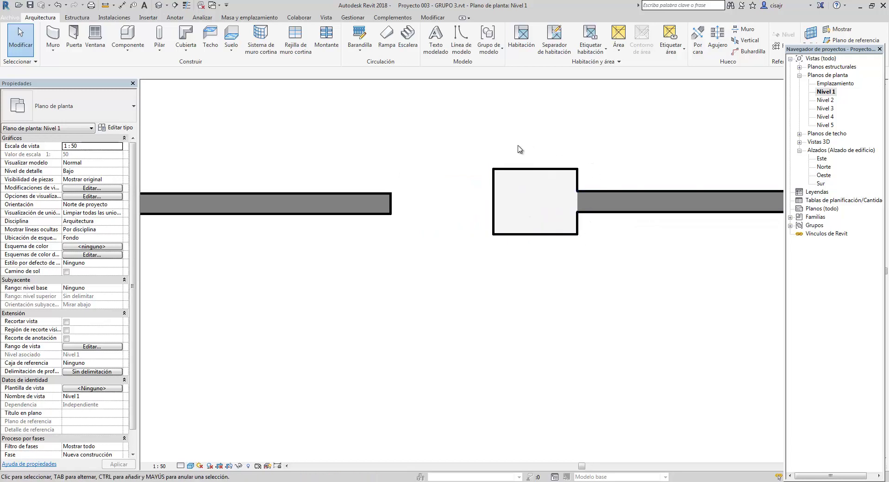
{"action": "scroll", "coordinate": [523, 177], "scroll_direction": "down", "scroll_amount": 1}
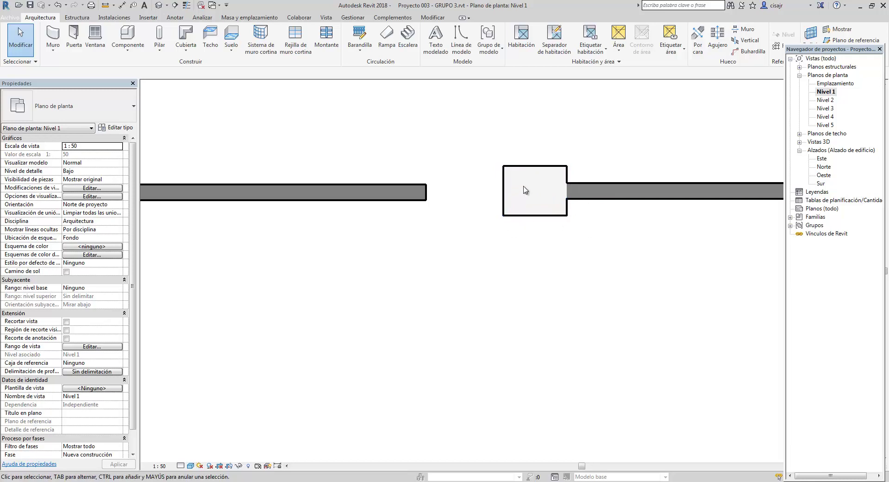
{"action": "middle_click_drag", "start_coordinate": [529, 194], "coordinate": [532, 192]}
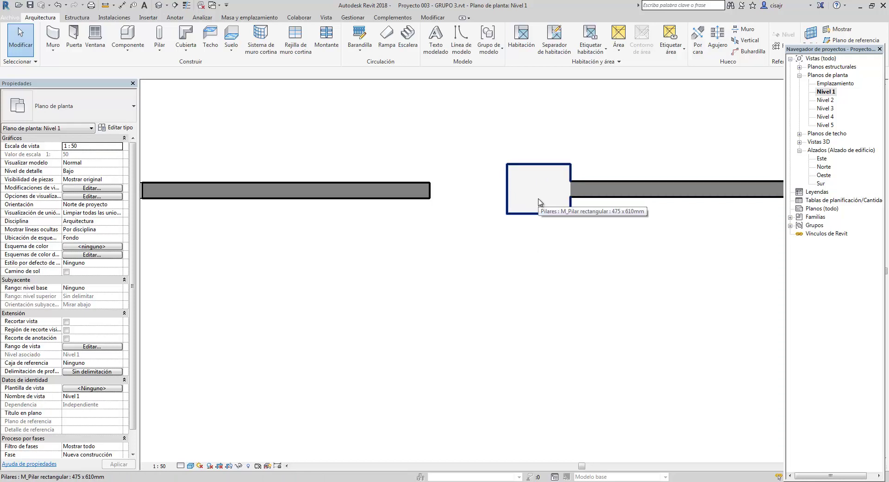
{"action": "middle_click_drag", "start_coordinate": [539, 202], "coordinate": [526, 234]}
{"action": "scroll", "coordinate": [537, 259], "scroll_direction": "down", "scroll_amount": 1}
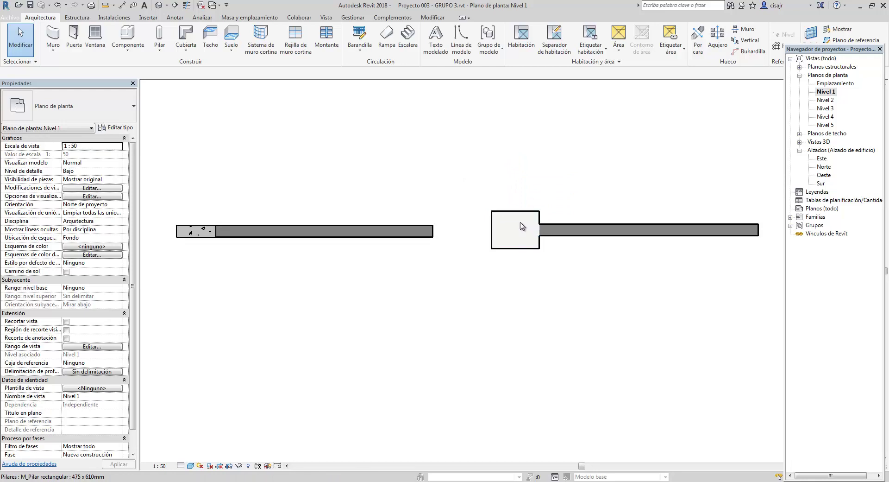
{"action": "scroll", "coordinate": [520, 218], "scroll_direction": "up", "scroll_amount": 2}
{"action": "middle_click_drag", "start_coordinate": [522, 242], "coordinate": [550, 213]}
{"action": "scroll", "coordinate": [558, 219], "scroll_direction": "up", "scroll_amount": 2}
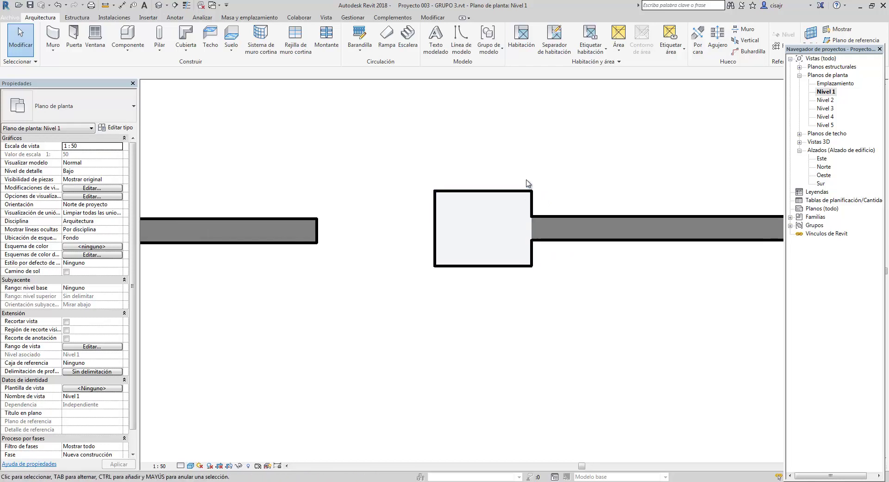
{"action": "scroll", "coordinate": [538, 212], "scroll_direction": "up", "scroll_amount": 2}
{"action": "scroll", "coordinate": [532, 185], "scroll_direction": "down", "scroll_amount": 1}
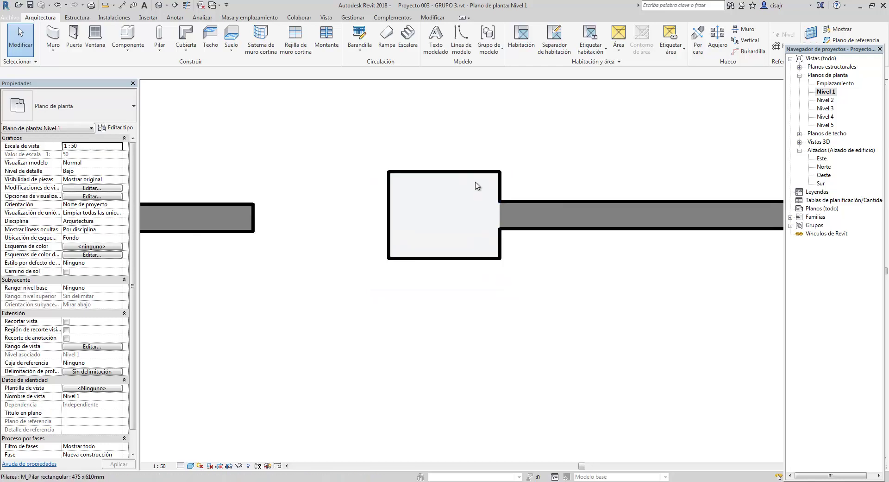
Set the Nivel 1 plan's visual style to hidden line and compare the outlines of both column and wall pairs.
{"action": "left_click", "coordinate": [191, 465]}
{"action": "left_click", "coordinate": [209, 420]}
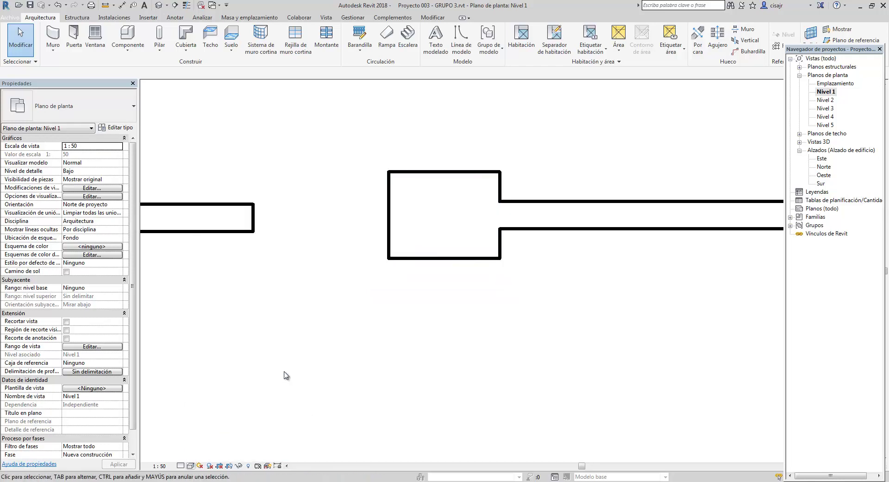
{"action": "scroll", "coordinate": [448, 301], "scroll_direction": "down", "scroll_amount": 1}
{"action": "scroll", "coordinate": [448, 302], "scroll_direction": "down", "scroll_amount": 2}
{"action": "middle_click_drag", "start_coordinate": [449, 302], "coordinate": [577, 248]}
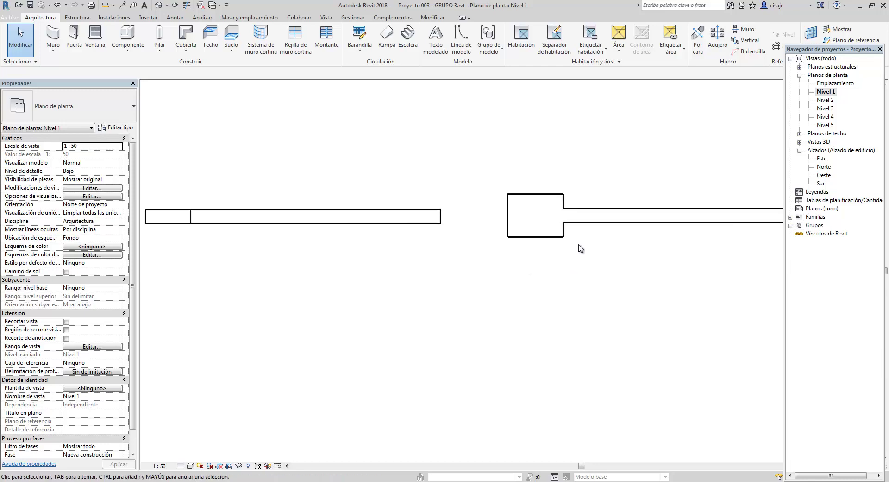
Examine up close how the architectural column's outline merges with its wall, compared with the structural column's joint in the Nivel 1 plan.
{"action": "scroll", "coordinate": [596, 213], "scroll_direction": "up", "scroll_amount": 1}
{"action": "scroll", "coordinate": [547, 253], "scroll_direction": "up", "scroll_amount": 2}
{"action": "scroll", "coordinate": [552, 216], "scroll_direction": "up", "scroll_amount": 7}
{"action": "scroll", "coordinate": [550, 188], "scroll_direction": "down", "scroll_amount": 2}
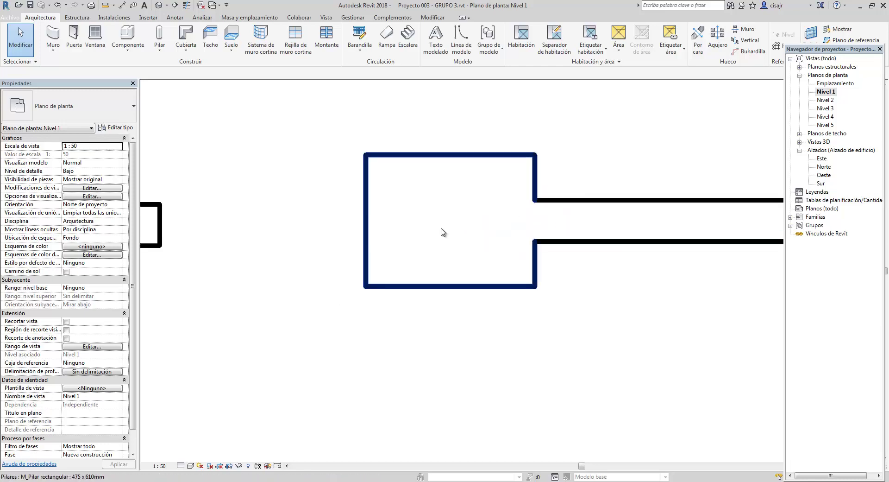
{"action": "scroll", "coordinate": [439, 235], "scroll_direction": "down", "scroll_amount": 3}
{"action": "middle_click_drag", "start_coordinate": [456, 251], "coordinate": [607, 251]}
{"action": "scroll", "coordinate": [384, 251], "scroll_direction": "down", "scroll_amount": 1}
{"action": "middle_click_drag", "start_coordinate": [384, 251], "coordinate": [507, 246]}
{"action": "scroll", "coordinate": [380, 256], "scroll_direction": "up", "scroll_amount": 1}
Override the structural column's graphics by element in the Nivel 1 plan, choosing Relleno uniforme as its cut pattern.
{"action": "left_click", "coordinate": [408, 231]}
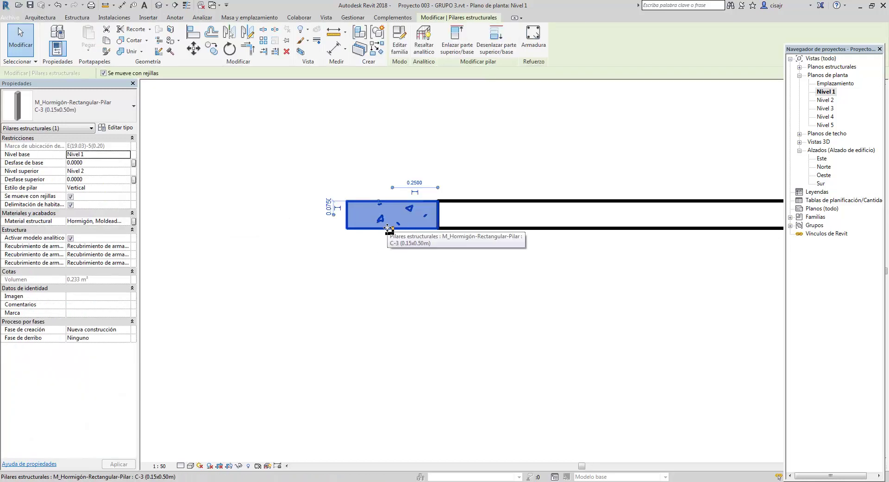
{"action": "right_click", "coordinate": [398, 237]}
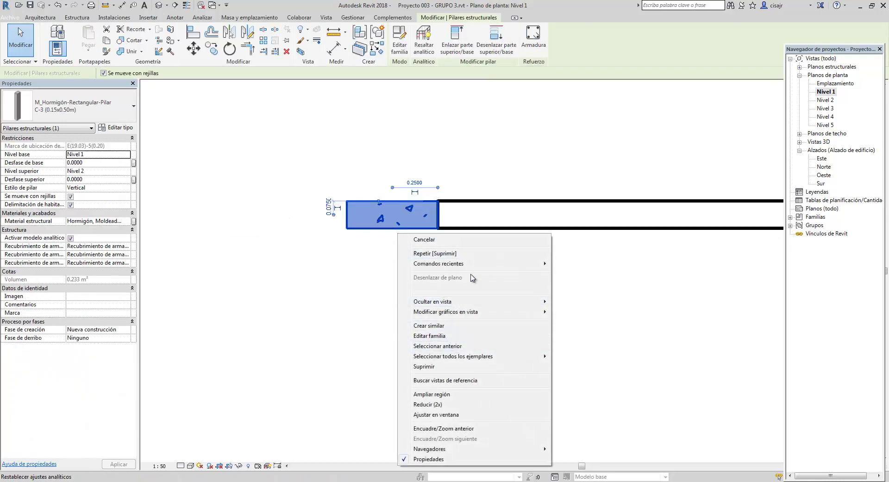
{"action": "mouse_move", "coordinate": [474, 311]}
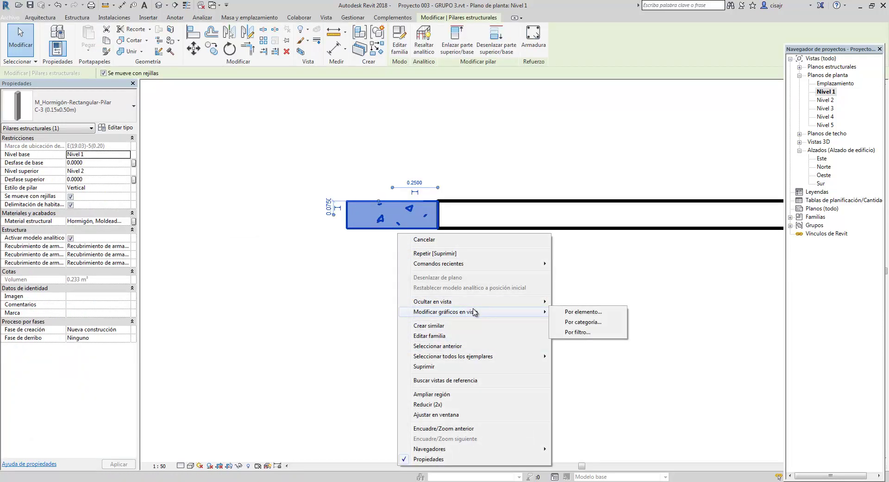
{"action": "left_click", "coordinate": [592, 313]}
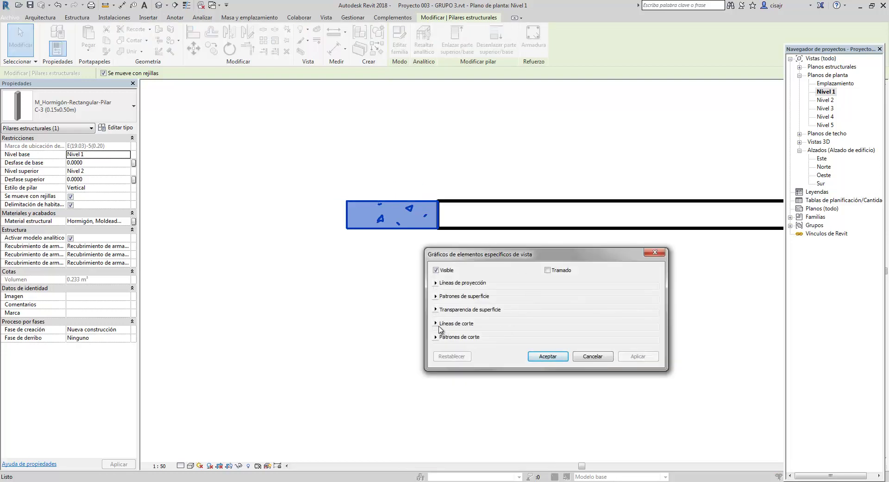
{"action": "left_click", "coordinate": [436, 337]}
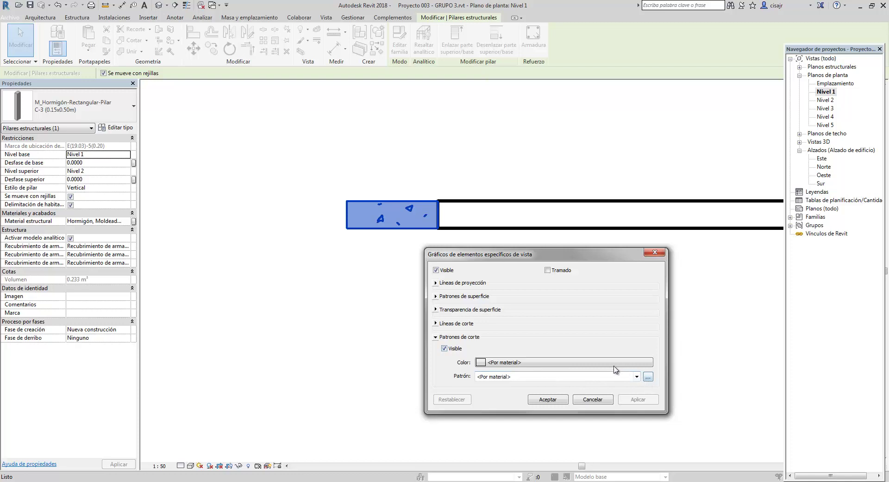
{"action": "left_click", "coordinate": [527, 363]}
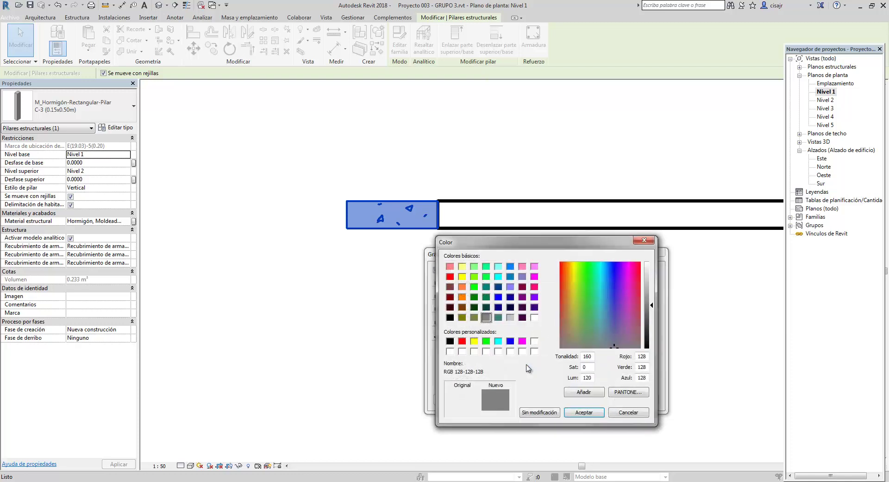
{"action": "key", "text": "Escape"}
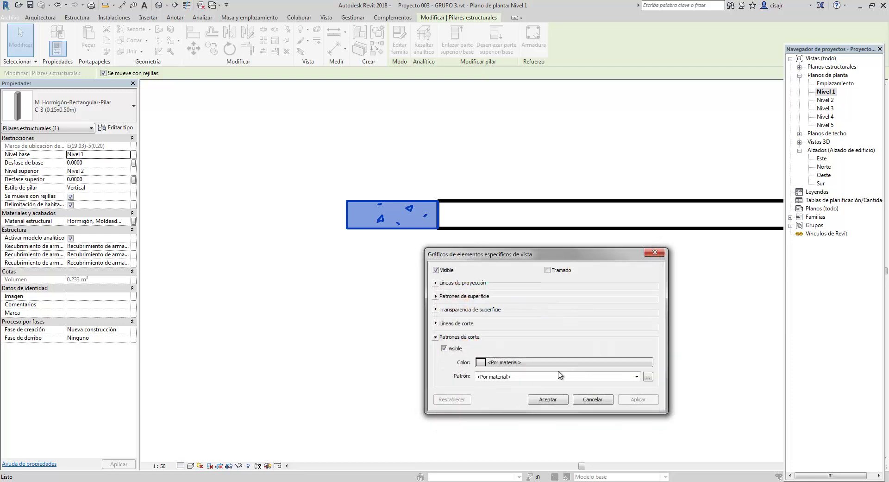
{"action": "left_click", "coordinate": [514, 377]}
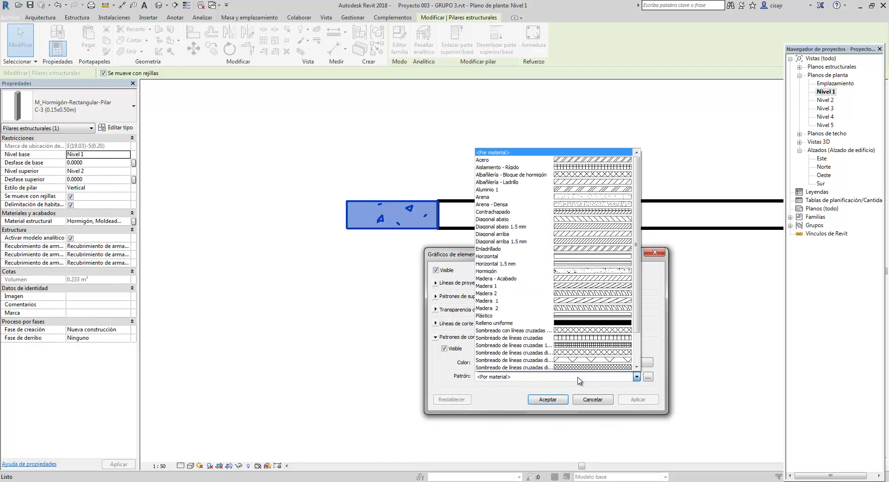
{"action": "left_click", "coordinate": [575, 323]}
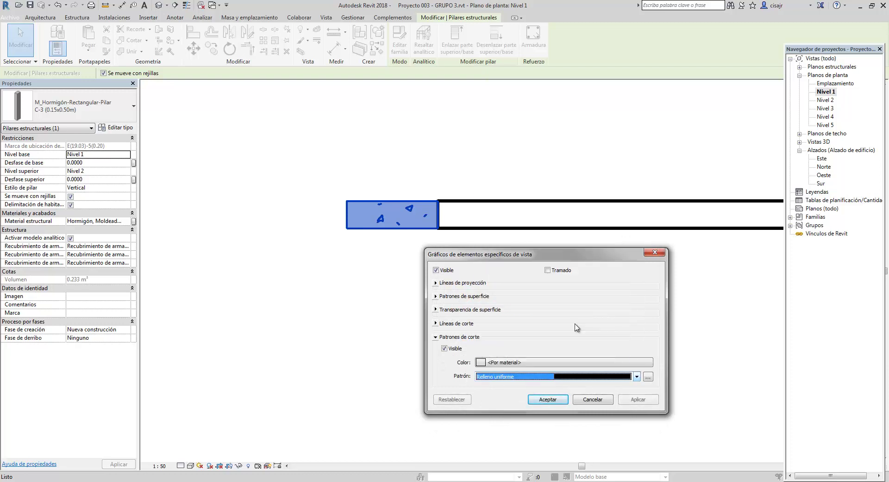
Set the colour of the structural column's cut pattern override to Negro and apply the override.
{"action": "left_click", "coordinate": [544, 363]}
{"action": "left_click", "coordinate": [450, 341]}
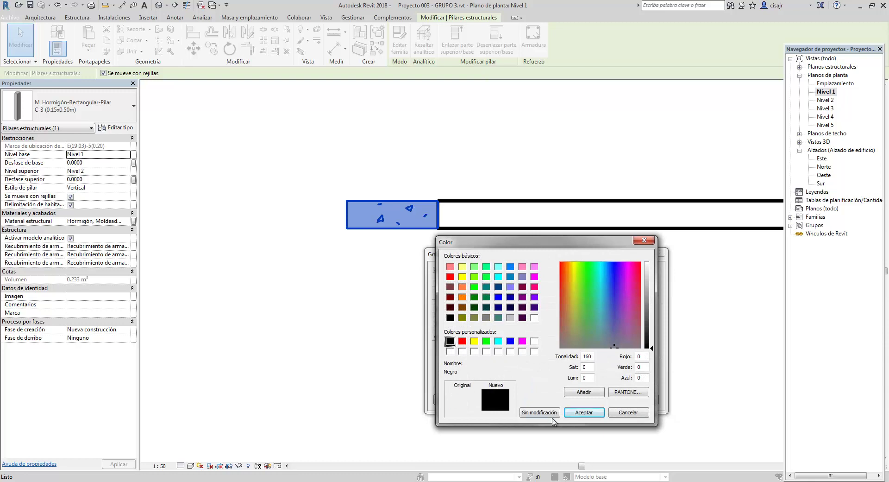
{"action": "left_click", "coordinate": [584, 412]}
{"action": "left_click", "coordinate": [638, 401]}
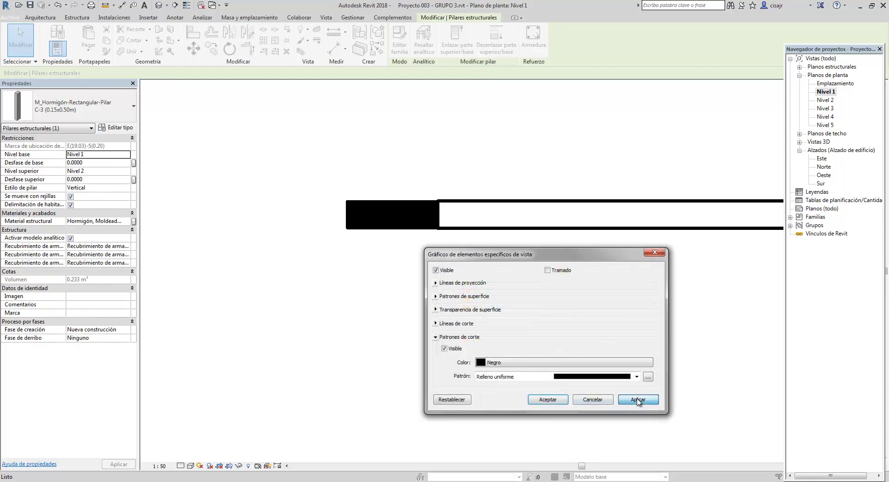
{"action": "left_click", "coordinate": [547, 399]}
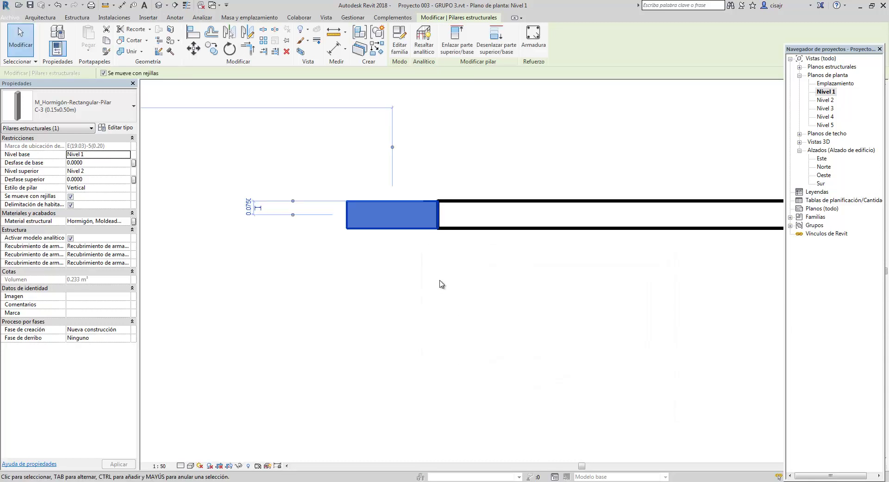
{"action": "left_click", "coordinate": [450, 261]}
Compare the solid-filled structural column and its wall with the architectural column and its wall in the Nivel 1 plan.
{"action": "scroll", "coordinate": [452, 282], "scroll_direction": "down", "scroll_amount": 2}
{"action": "middle_click_drag", "start_coordinate": [458, 308], "coordinate": [347, 281]}
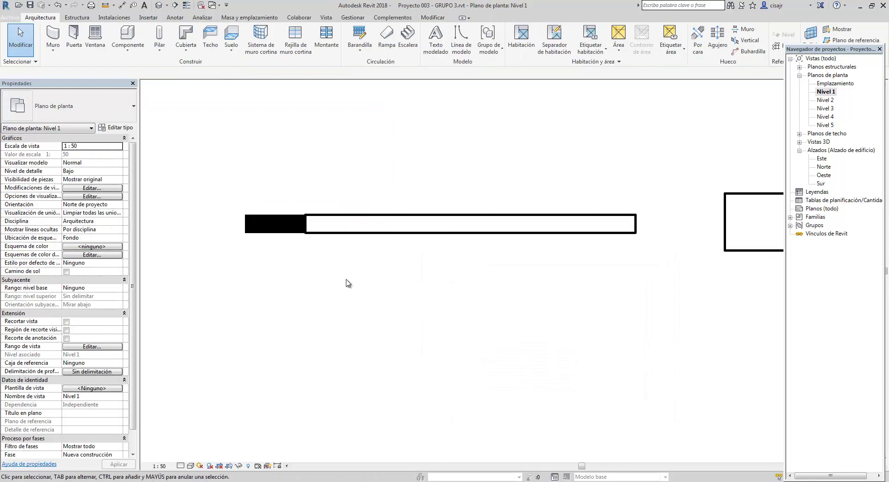
{"action": "scroll", "coordinate": [278, 235], "scroll_direction": "up", "scroll_amount": 1}
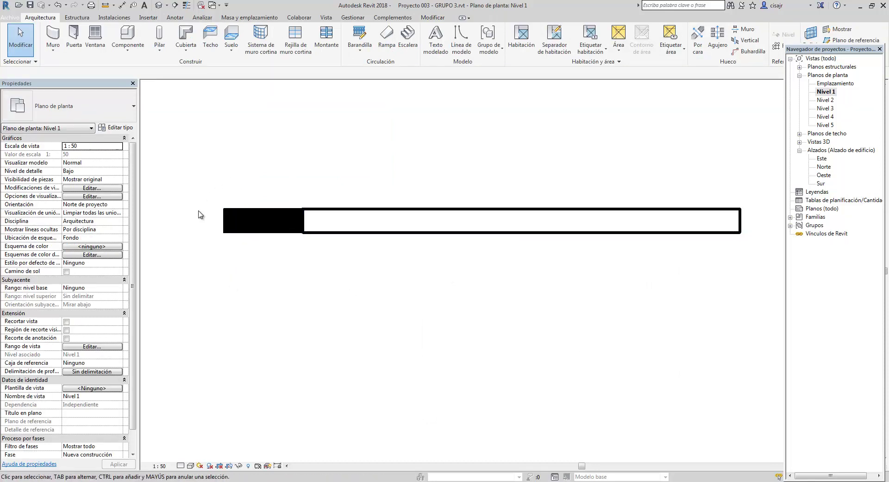
{"action": "middle_click_drag", "start_coordinate": [200, 213], "coordinate": [280, 246]}
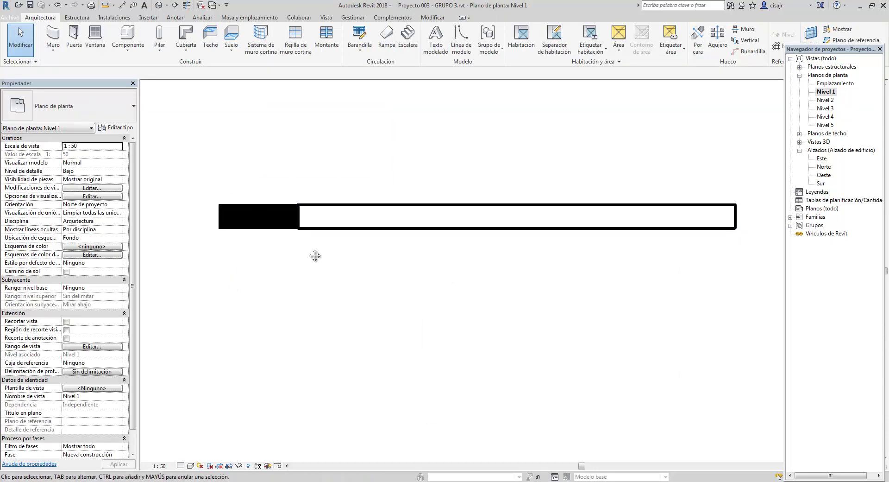
{"action": "scroll", "coordinate": [315, 255], "scroll_direction": "down", "scroll_amount": 3}
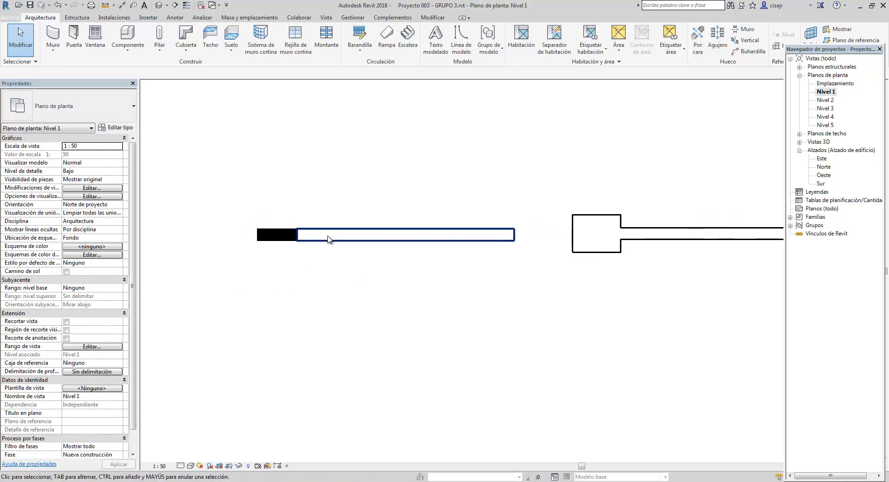
{"action": "middle_click_drag", "start_coordinate": [328, 239], "coordinate": [307, 227]}
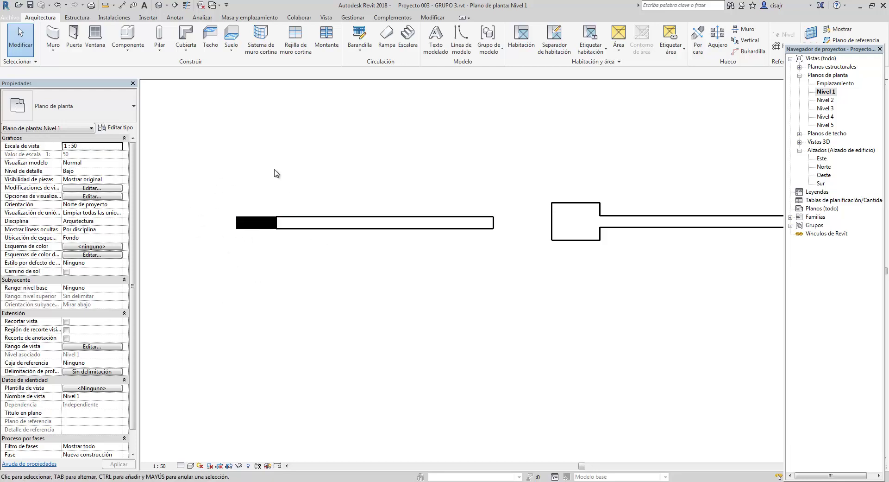
{"action": "scroll", "coordinate": [330, 245], "scroll_direction": "down", "scroll_amount": 2}
{"action": "scroll", "coordinate": [429, 244], "scroll_direction": "up", "scroll_amount": 2}
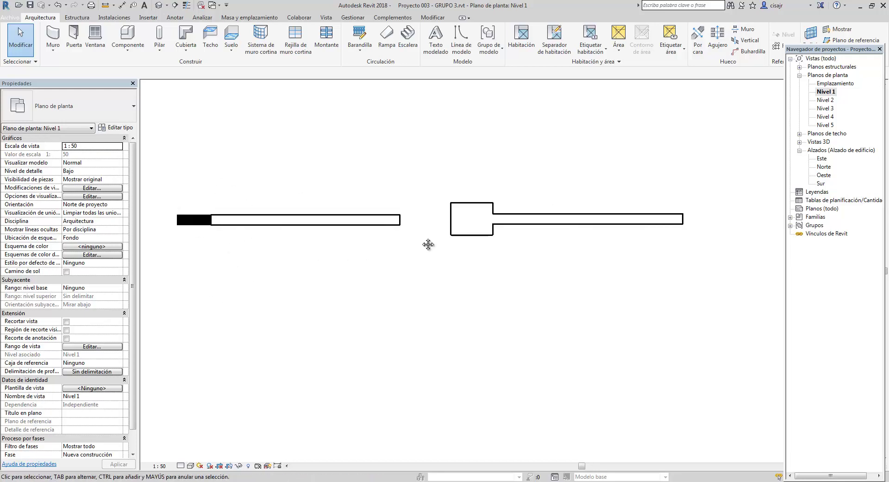
{"action": "scroll", "coordinate": [401, 239], "scroll_direction": "down", "scroll_amount": 2}
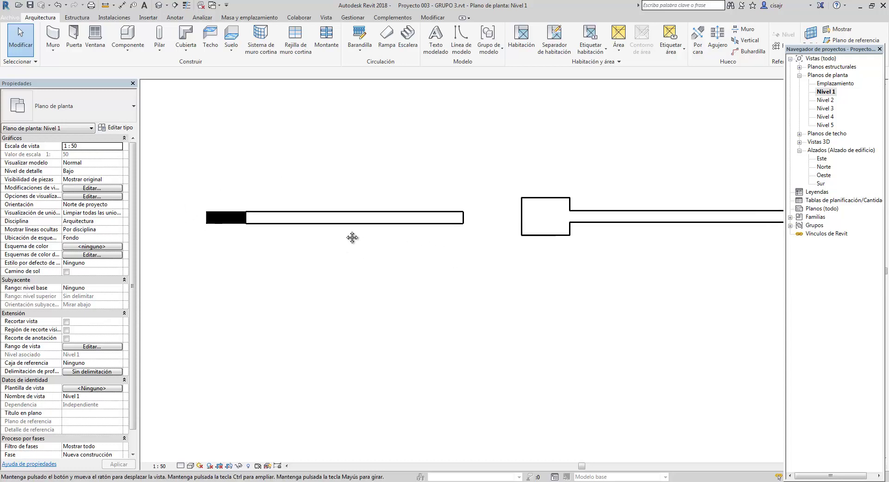
{"action": "scroll", "coordinate": [408, 238], "scroll_direction": "up", "scroll_amount": 2}
{"action": "scroll", "coordinate": [393, 243], "scroll_direction": "down", "scroll_amount": 1}
{"action": "scroll", "coordinate": [352, 234], "scroll_direction": "up", "scroll_amount": 1}
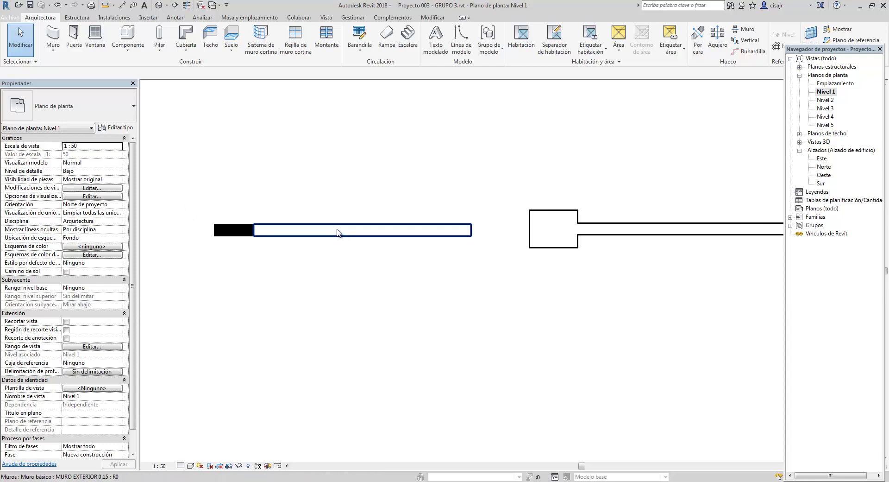
{"action": "scroll", "coordinate": [338, 230], "scroll_direction": "down", "scroll_amount": 1}
{"action": "scroll", "coordinate": [345, 246], "scroll_direction": "up", "scroll_amount": 2}
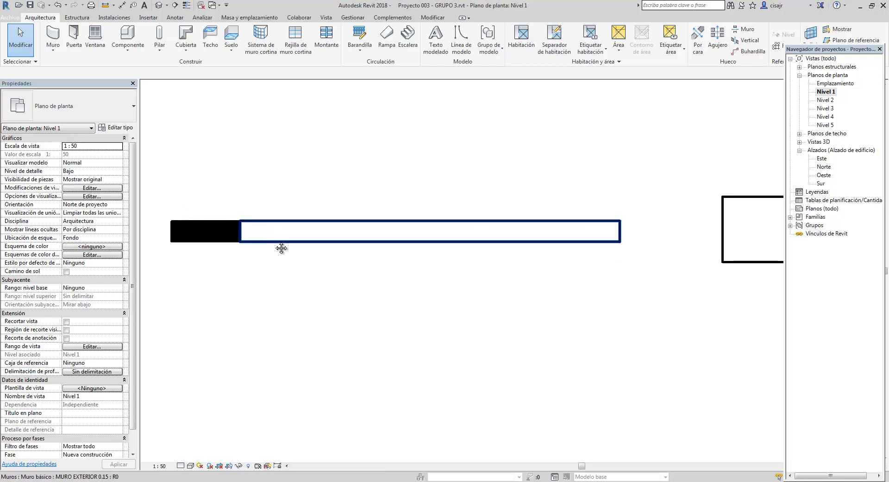
{"action": "scroll", "coordinate": [413, 287], "scroll_direction": "down", "scroll_amount": 2}
{"action": "scroll", "coordinate": [445, 280], "scroll_direction": "down", "scroll_amount": 1}
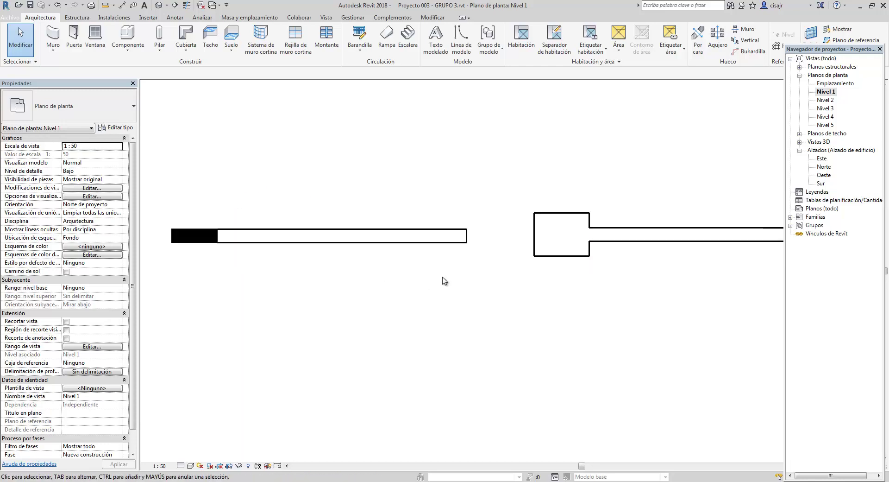
{"action": "scroll", "coordinate": [561, 262], "scroll_direction": "up", "scroll_amount": 1}
{"action": "scroll", "coordinate": [561, 262], "scroll_direction": "down", "scroll_amount": 1}
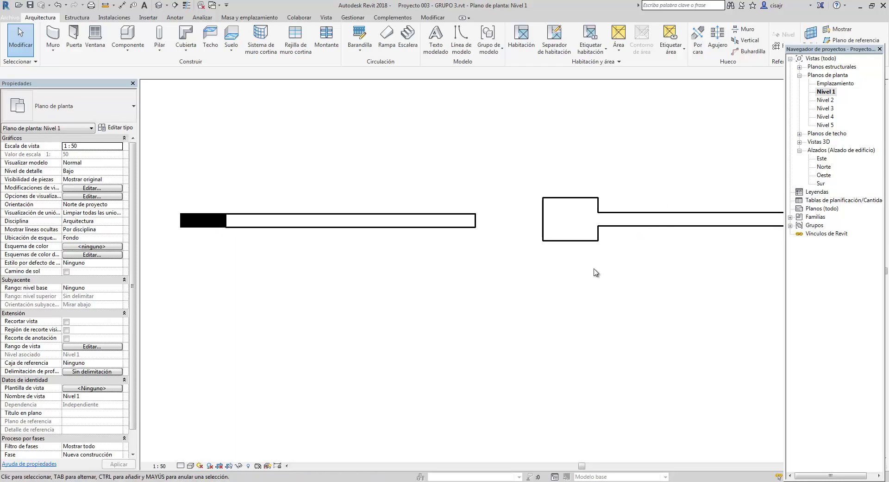
{"action": "scroll", "coordinate": [555, 268], "scroll_direction": "up", "scroll_amount": 1}
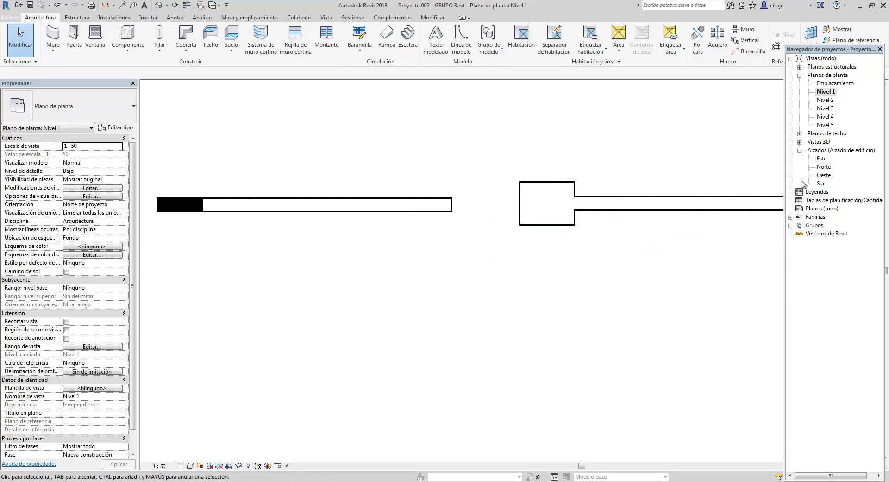
Open the Sur elevation and check the structural column's Material estructural property.
{"action": "left_click", "coordinate": [821, 184]}
{"action": "double_click", "coordinate": [823, 184]}
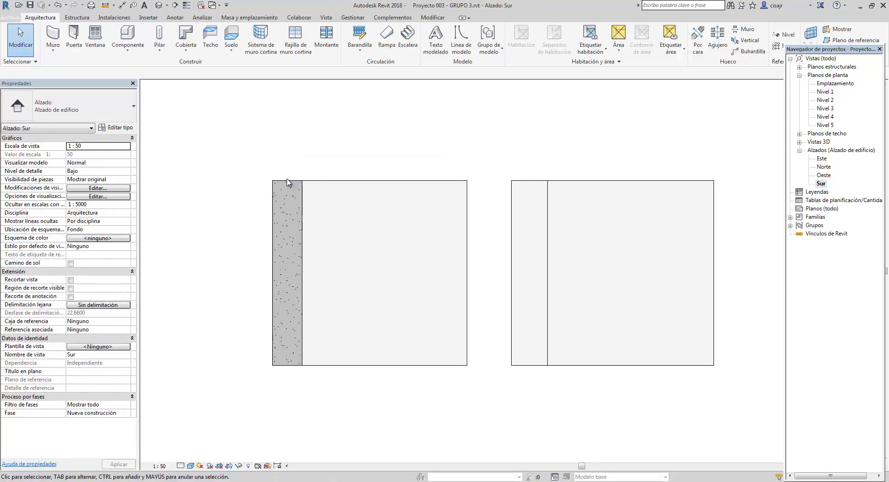
{"action": "left_click", "coordinate": [287, 182]}
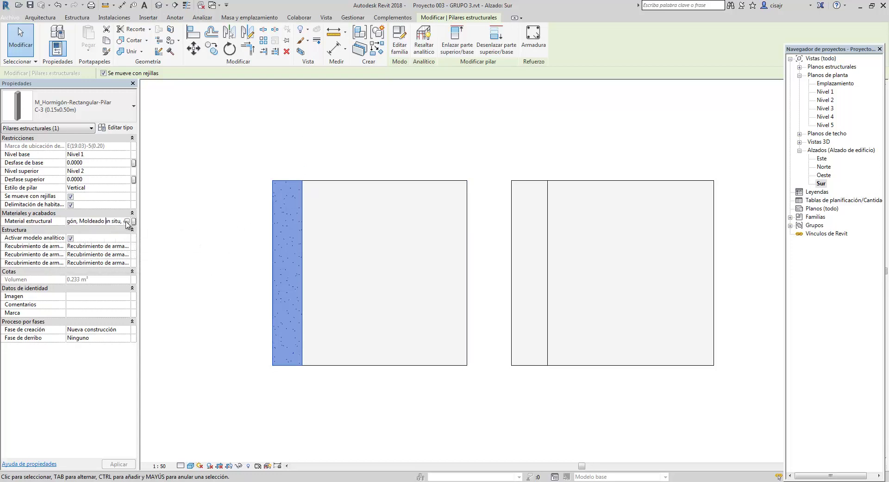
{"action": "left_click", "coordinate": [506, 211]}
Assign the CONCRETO material to the architectural column's type, M_Pilar rectangular 475 x 610mm.
{"action": "left_click", "coordinate": [523, 185]}
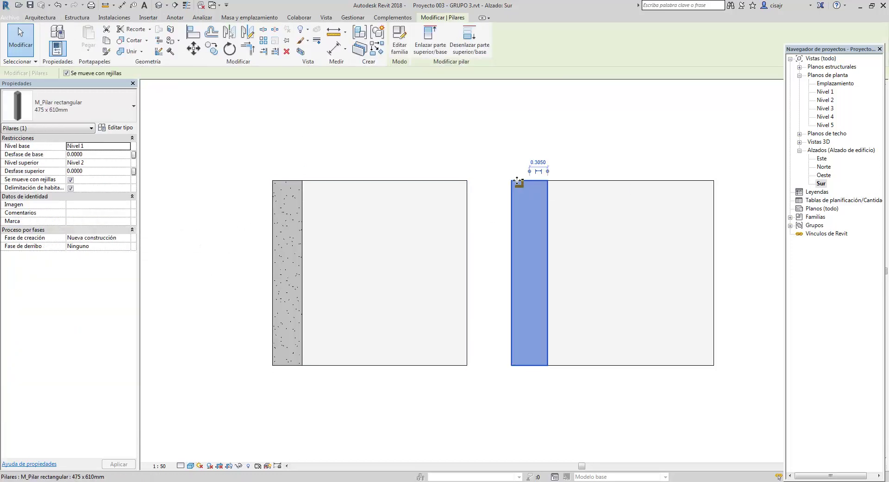
{"action": "left_click", "coordinate": [120, 129]}
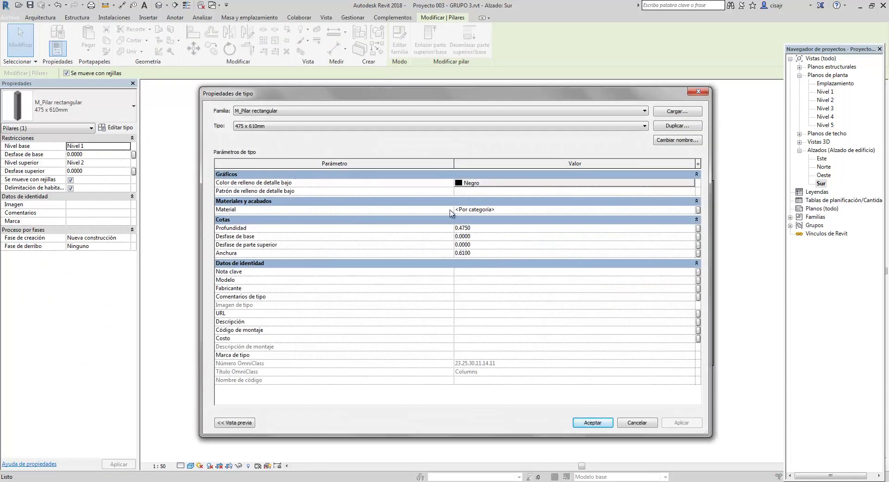
{"action": "left_click", "coordinate": [551, 212]}
{"action": "left_click", "coordinate": [691, 211]}
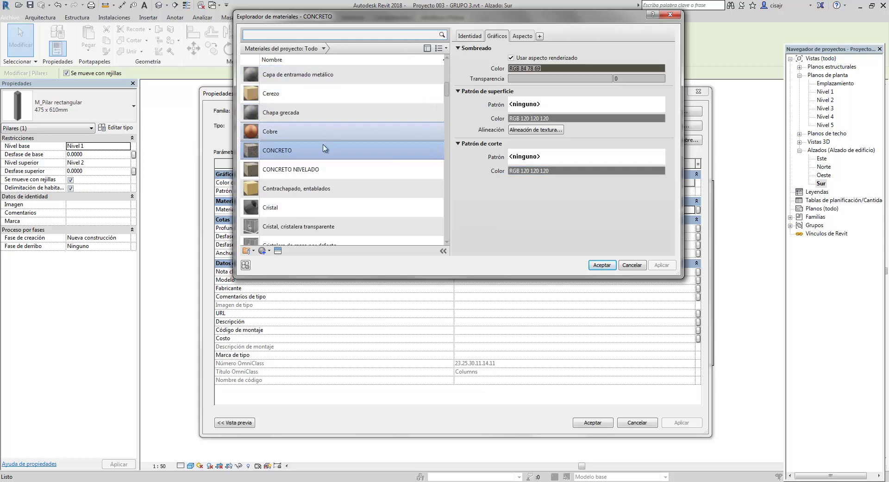
{"action": "double_click", "coordinate": [384, 156]}
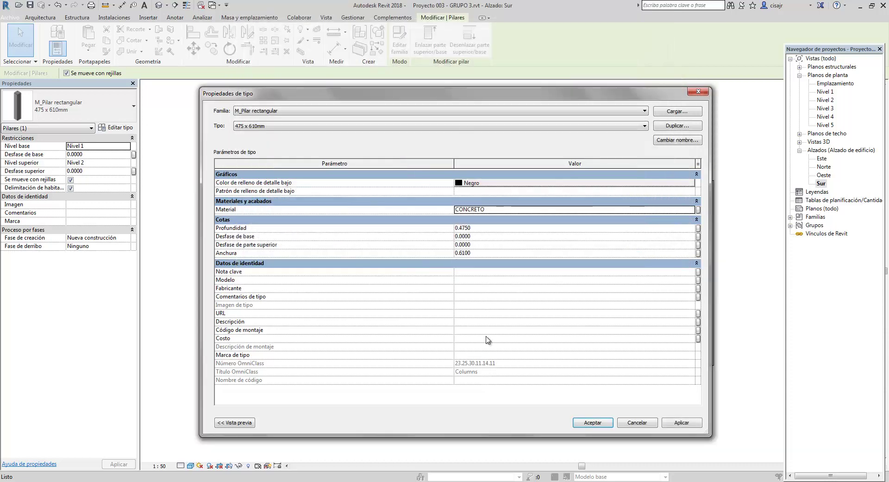
{"action": "left_click", "coordinate": [675, 421]}
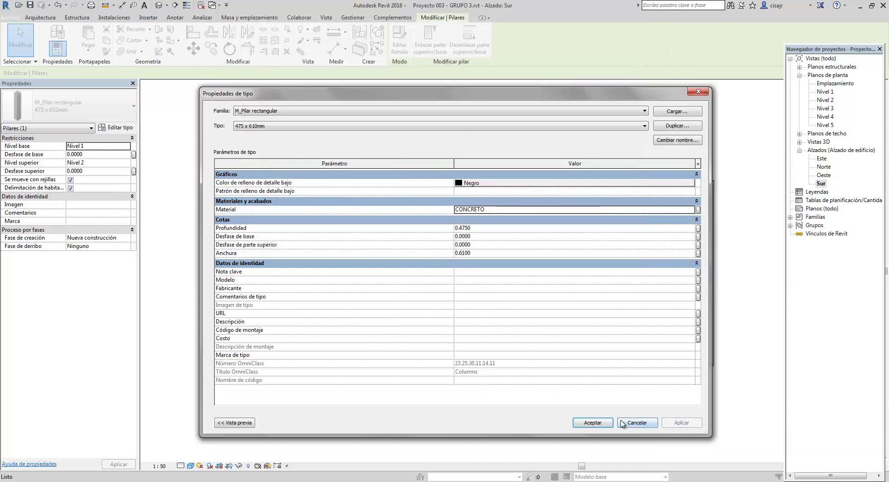
{"action": "left_click", "coordinate": [600, 422]}
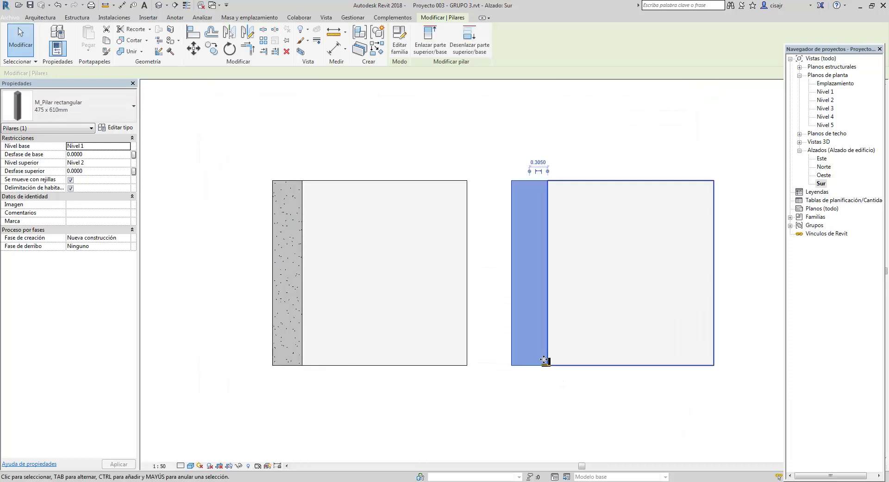
{"action": "left_click", "coordinate": [486, 227]}
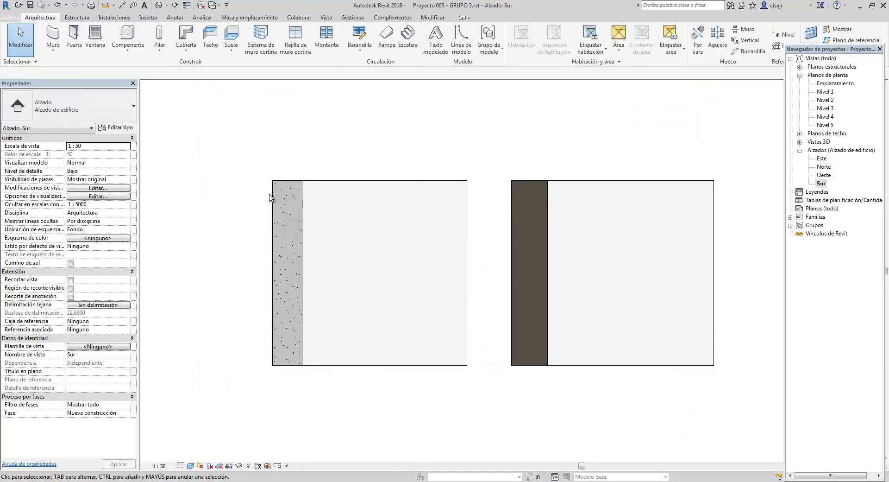
Set the structural column's Material estructural to CONCRETO.
{"action": "left_click", "coordinate": [271, 197]}
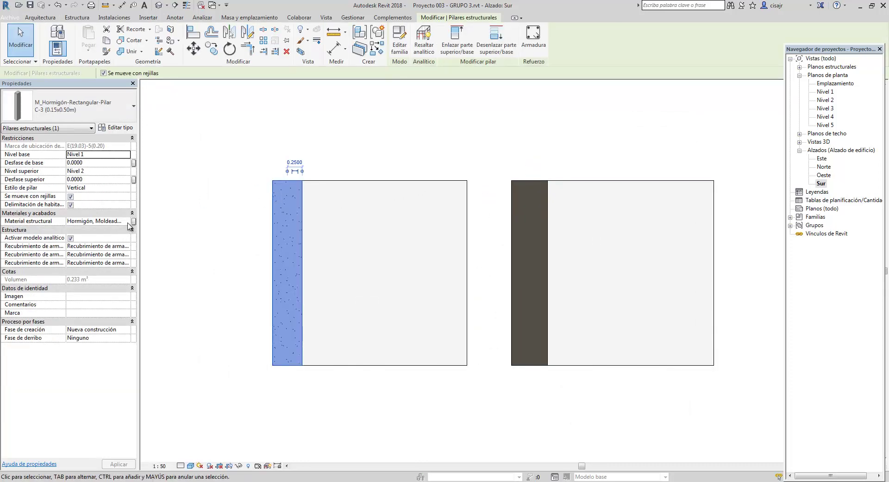
{"action": "left_click", "coordinate": [128, 222]}
{"action": "left_click", "coordinate": [133, 220]}
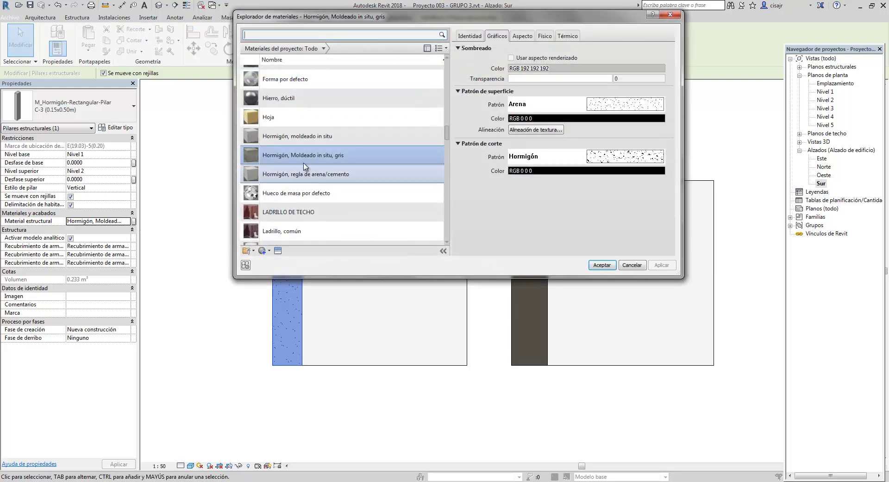
{"action": "left_click", "coordinate": [321, 38]}
{"action": "type", "text": "CONCR"}
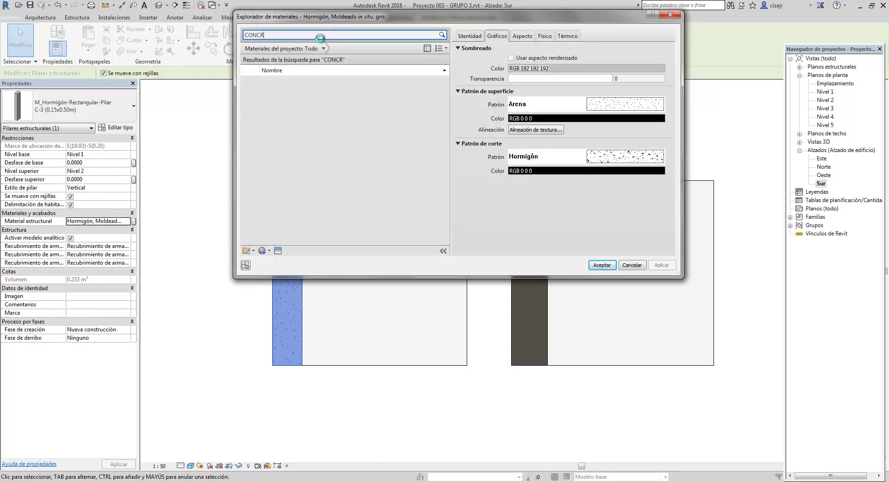
{"action": "double_click", "coordinate": [305, 110]}
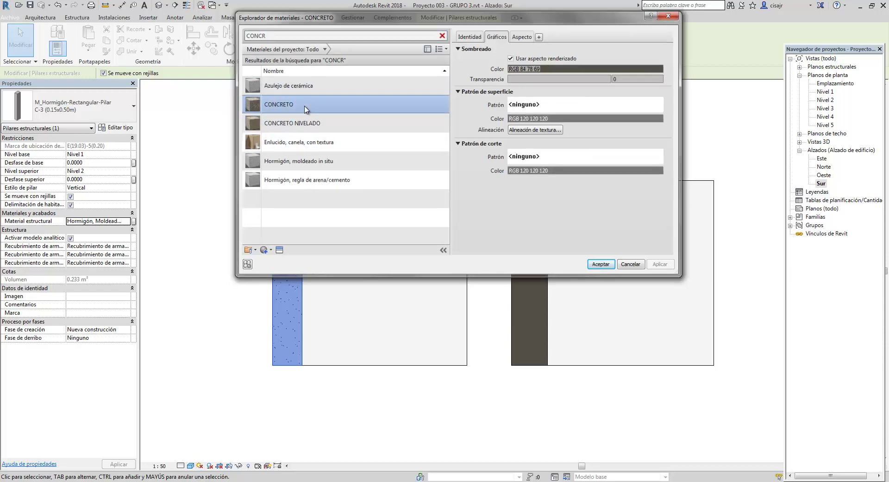
{"action": "left_click", "coordinate": [395, 151]}
Compare the structural column and the architectural column with their adjoining walls in the Sur elevation.
{"action": "middle_click_drag", "start_coordinate": [389, 174], "coordinate": [311, 182]}
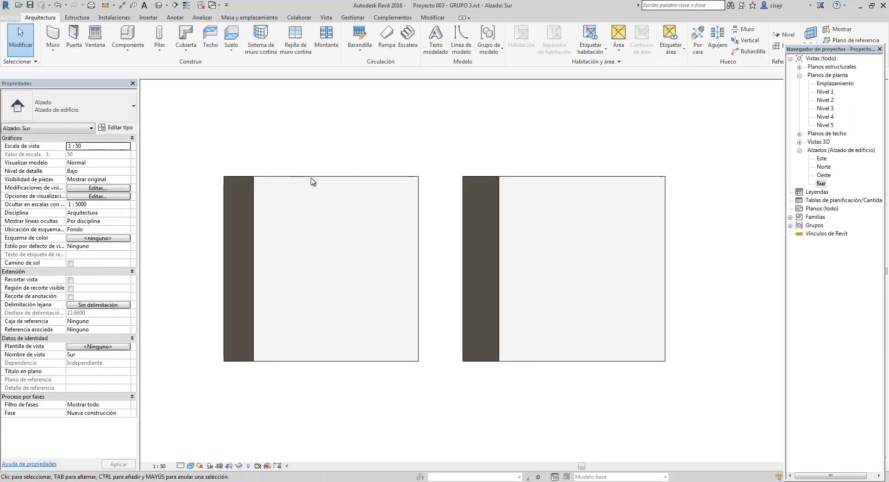
{"action": "scroll", "coordinate": [332, 194], "scroll_direction": "up", "scroll_amount": 1}
{"action": "left_click", "coordinate": [246, 169]}
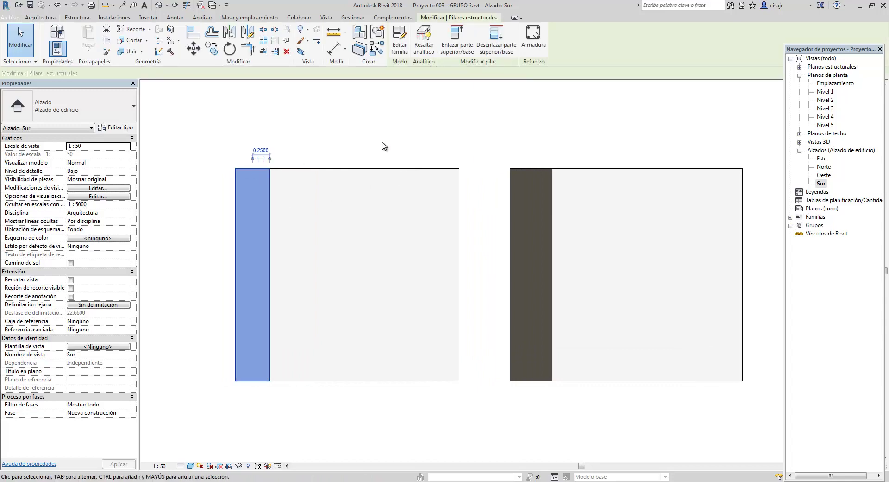
{"action": "left_click", "coordinate": [518, 184]}
{"action": "left_click", "coordinate": [478, 138]}
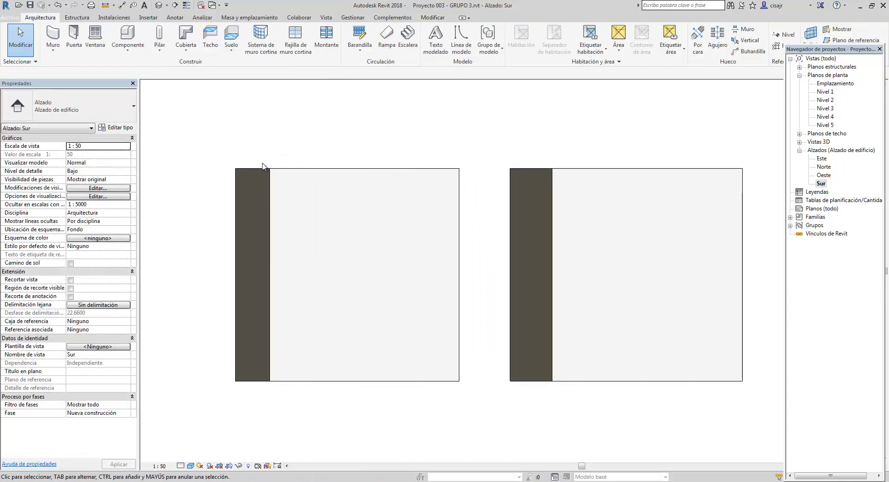
{"action": "left_click", "coordinate": [254, 174]}
{"action": "left_click", "coordinate": [438, 140]}
{"action": "left_click", "coordinate": [529, 172]}
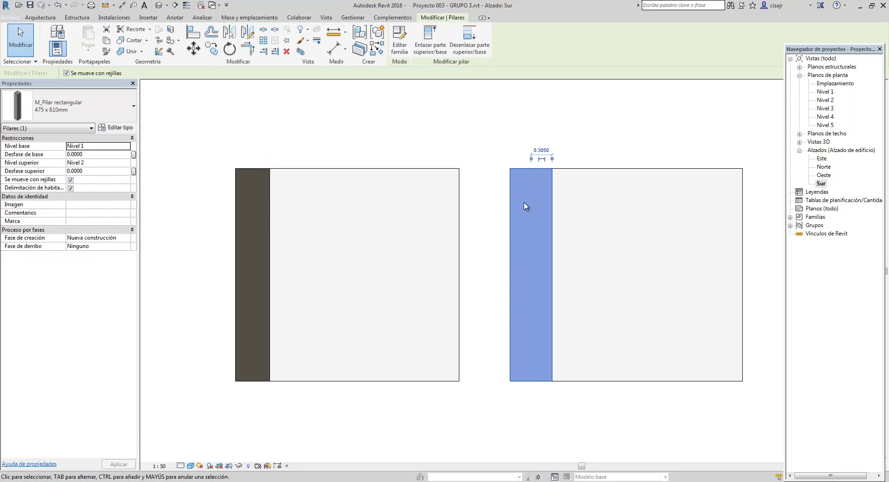
{"action": "middle_click_drag", "start_coordinate": [460, 185], "coordinate": [423, 191]}
{"action": "left_click", "coordinate": [431, 149]}
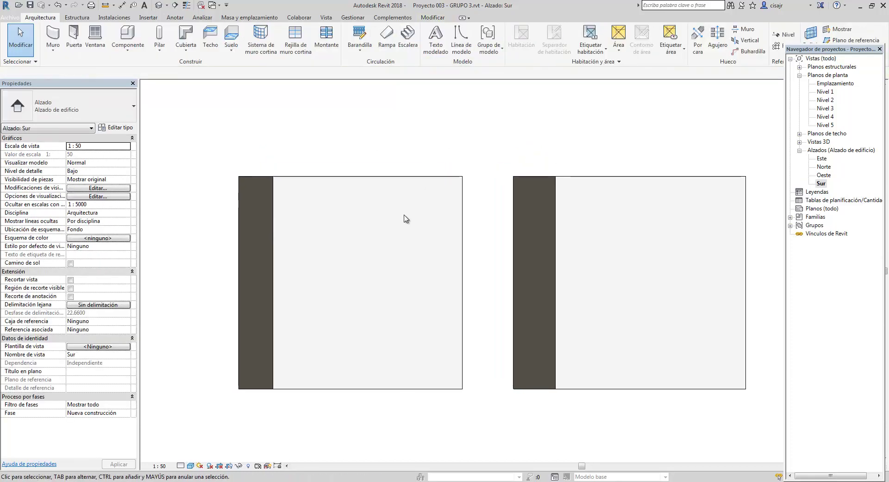
{"action": "scroll", "coordinate": [407, 217], "scroll_direction": "down", "scroll_amount": 3}
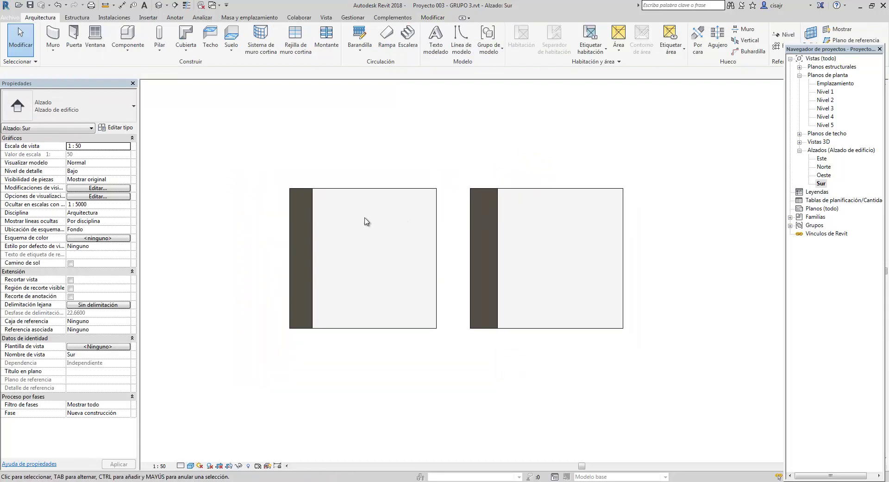
{"action": "middle_click_drag", "start_coordinate": [365, 217], "coordinate": [369, 213]}
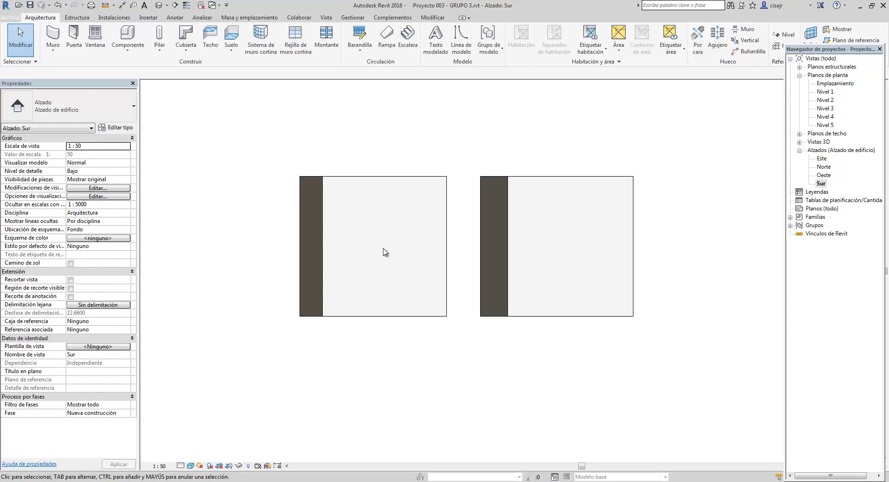
{"action": "scroll", "coordinate": [335, 238], "scroll_direction": "up", "scroll_amount": 2}
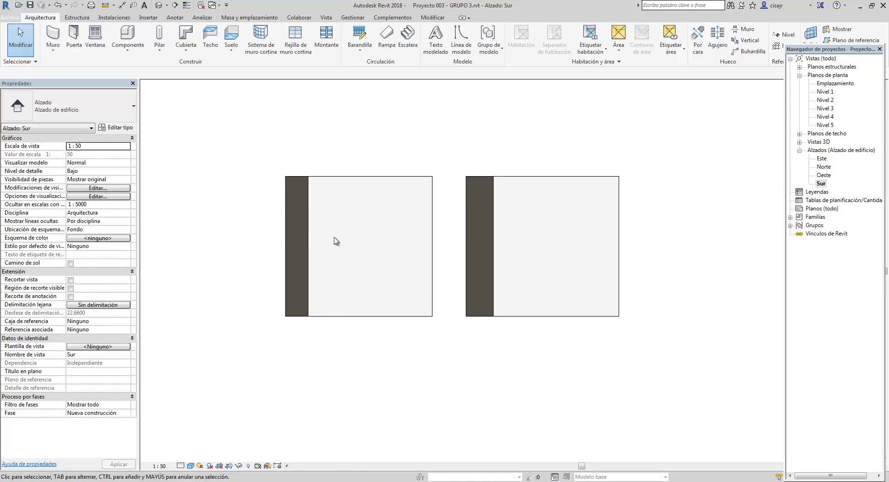
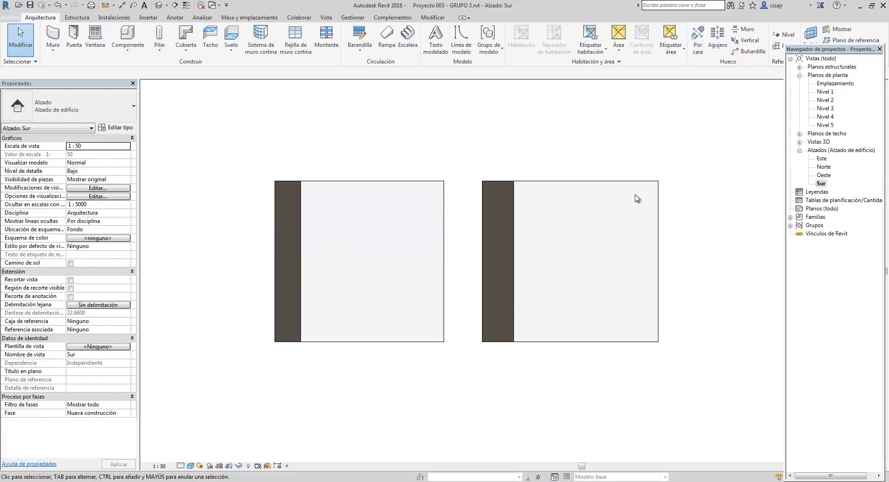
Change the wall beside the architectural column to the type MURO INTERIOR SS.HH.
{"action": "left_click", "coordinate": [619, 191]}
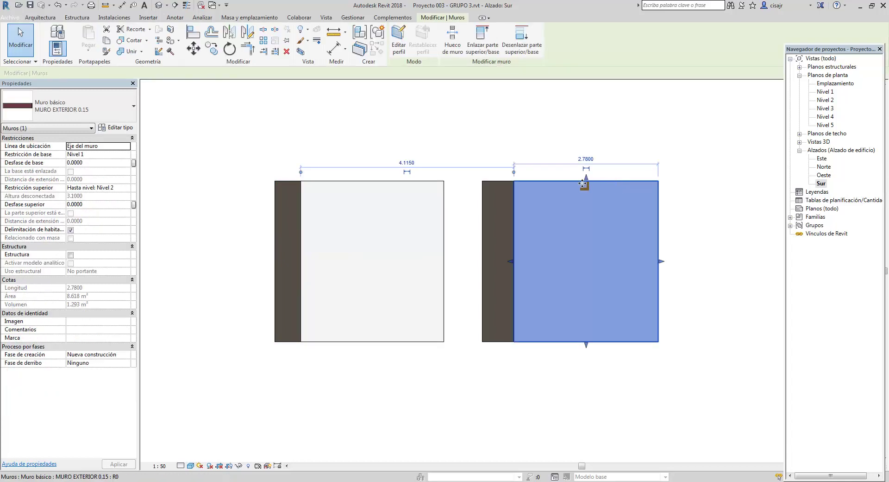
{"action": "left_click", "coordinate": [123, 112]}
{"action": "scroll", "coordinate": [111, 211], "scroll_direction": "up", "scroll_amount": 3}
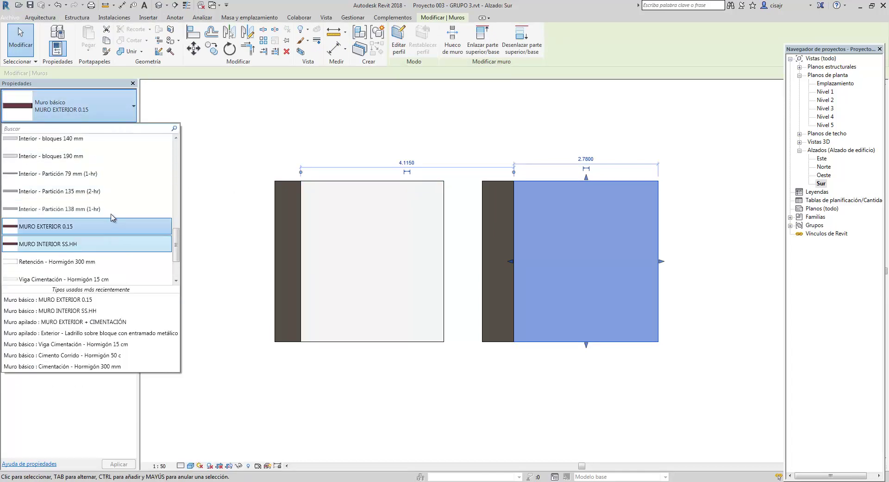
{"action": "scroll", "coordinate": [119, 210], "scroll_direction": "down", "scroll_amount": 3}
{"action": "scroll", "coordinate": [119, 209], "scroll_direction": "up", "scroll_amount": 2}
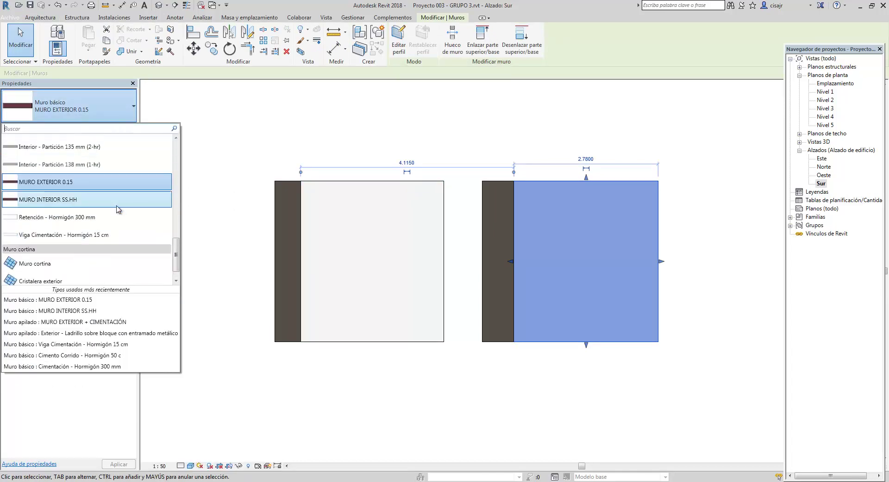
{"action": "left_click", "coordinate": [82, 200]}
{"action": "key", "text": "Escape"}
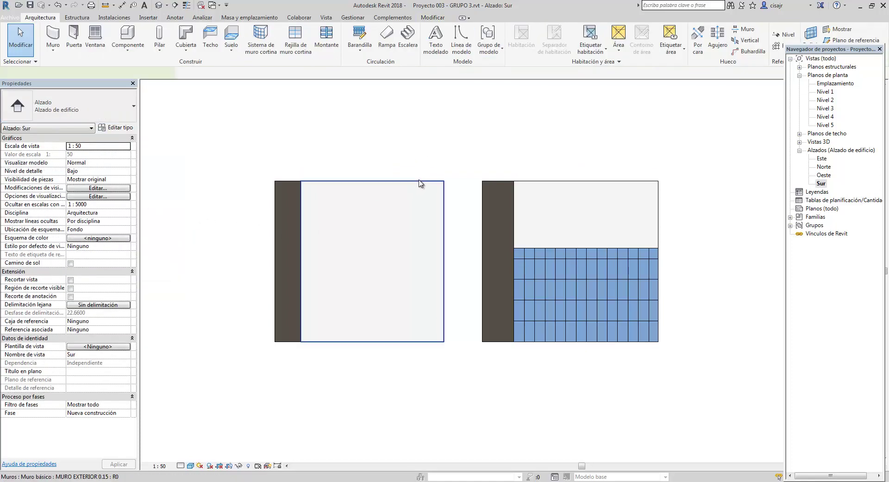
Change the wall beside the structural column to the type MURO INTERIOR SS.HH as well.
{"action": "left_click", "coordinate": [425, 186]}
{"action": "left_click", "coordinate": [93, 106]}
{"action": "scroll", "coordinate": [93, 176], "scroll_direction": "up", "scroll_amount": 1}
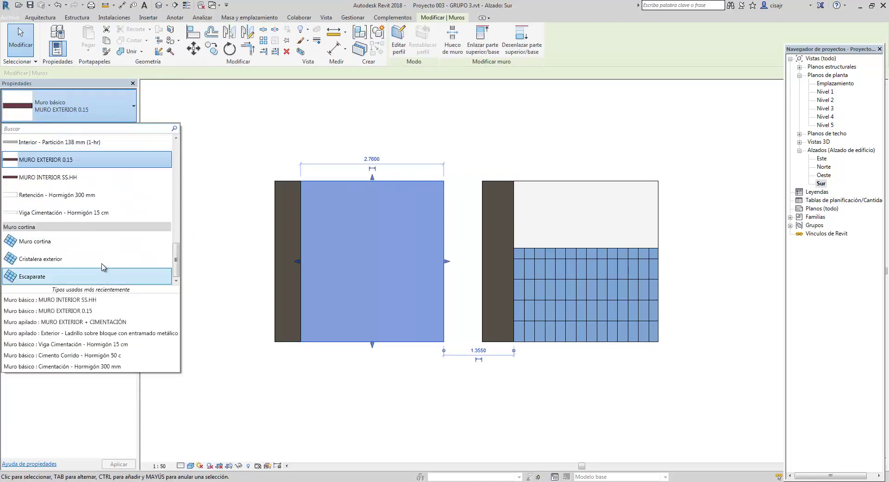
{"action": "left_click", "coordinate": [93, 176]}
{"action": "left_click", "coordinate": [374, 141]}
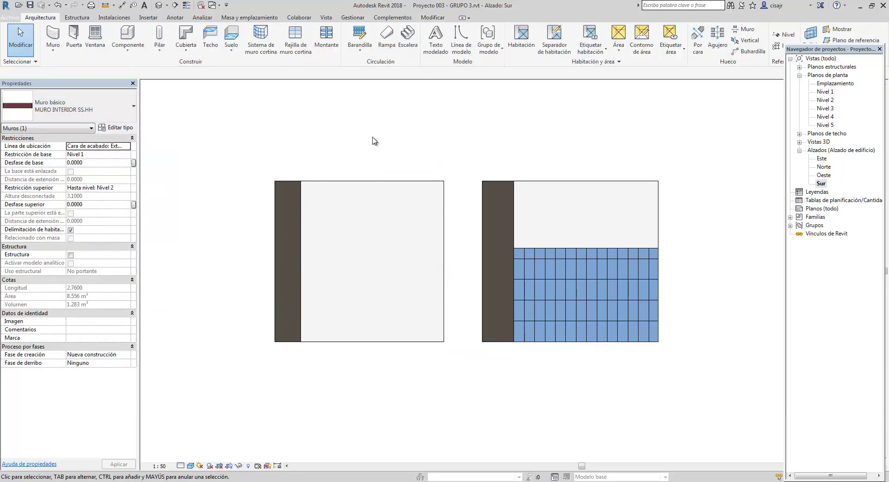
{"action": "left_click", "coordinate": [387, 183]}
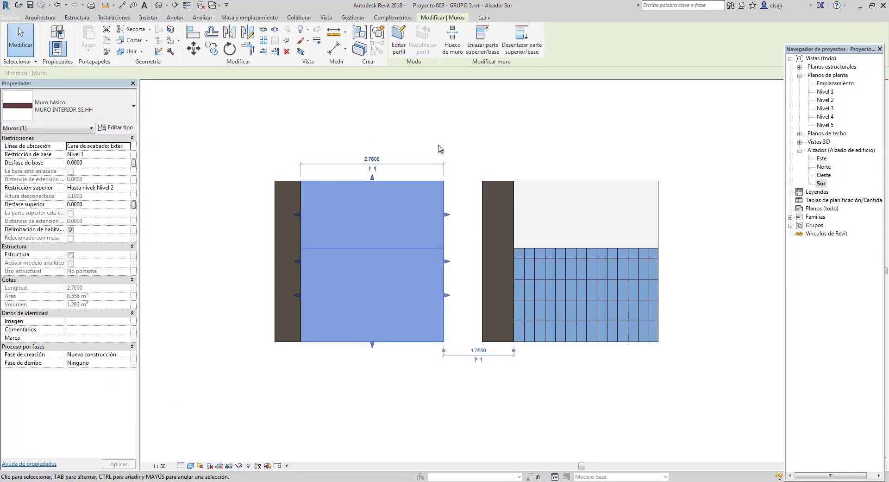
{"action": "left_click", "coordinate": [451, 139]}
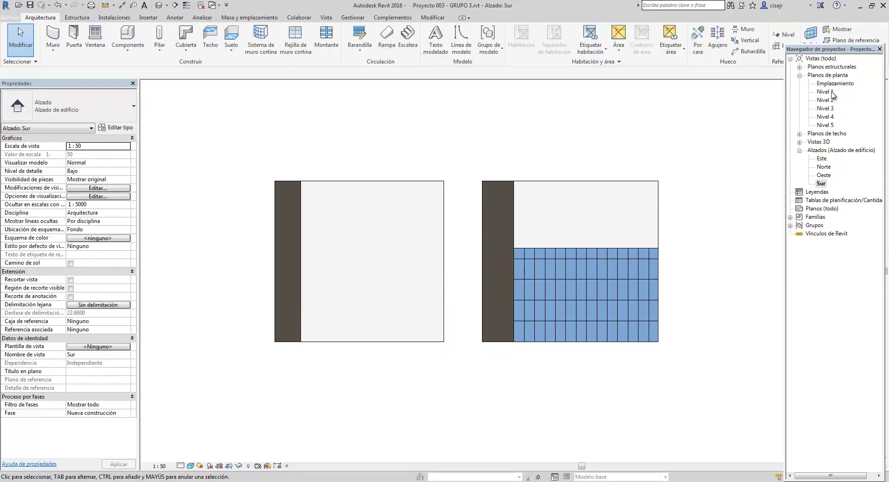
In the Nivel 1 plan, set the structural column's wall location line to Eje del muro and flip the wall's faces.
{"action": "double_click", "coordinate": [828, 92]}
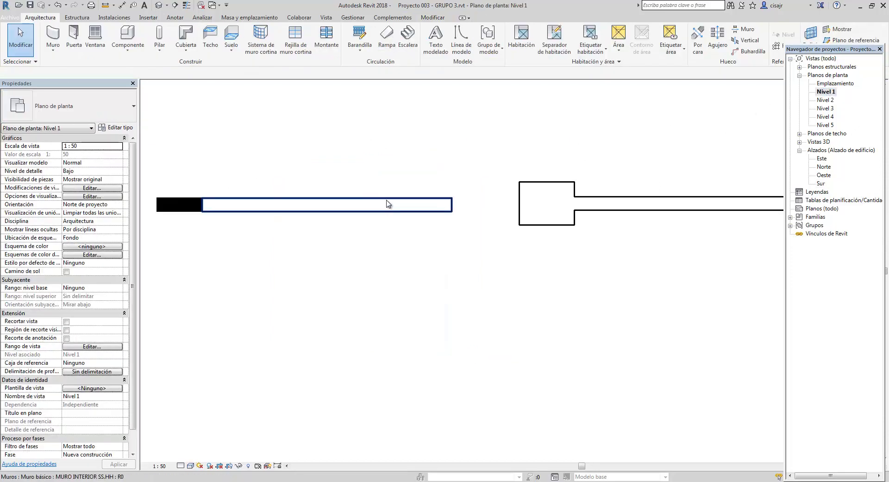
{"action": "left_click", "coordinate": [388, 203]}
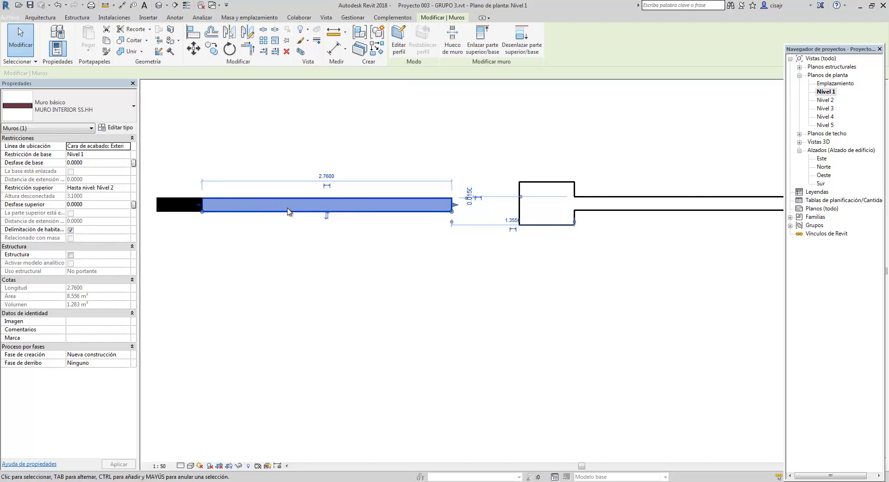
{"action": "left_click", "coordinate": [127, 147]}
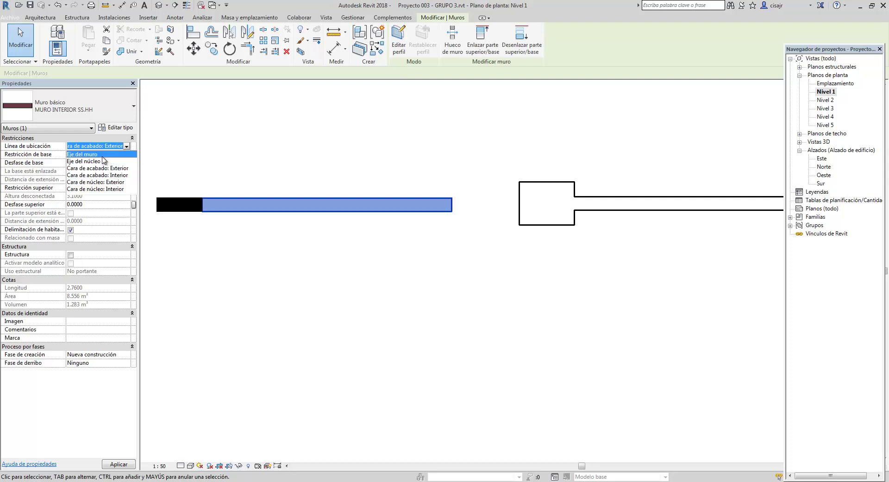
{"action": "left_click", "coordinate": [103, 155]}
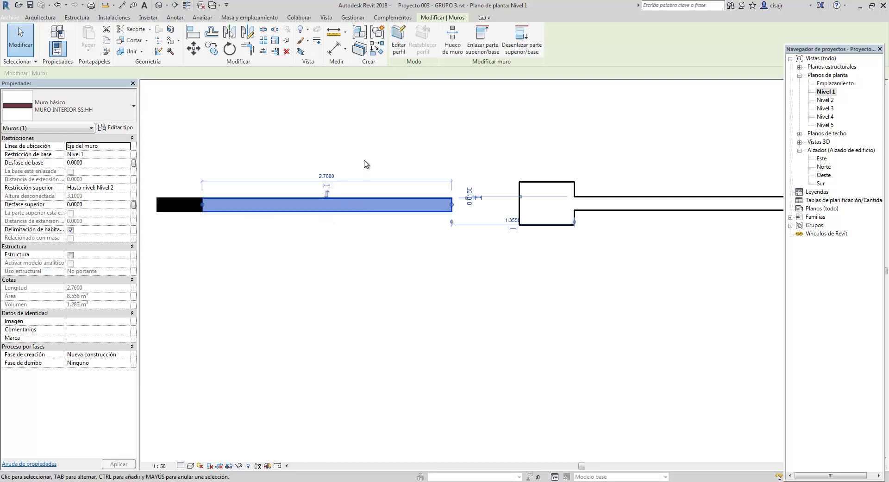
{"action": "left_click", "coordinate": [364, 162]}
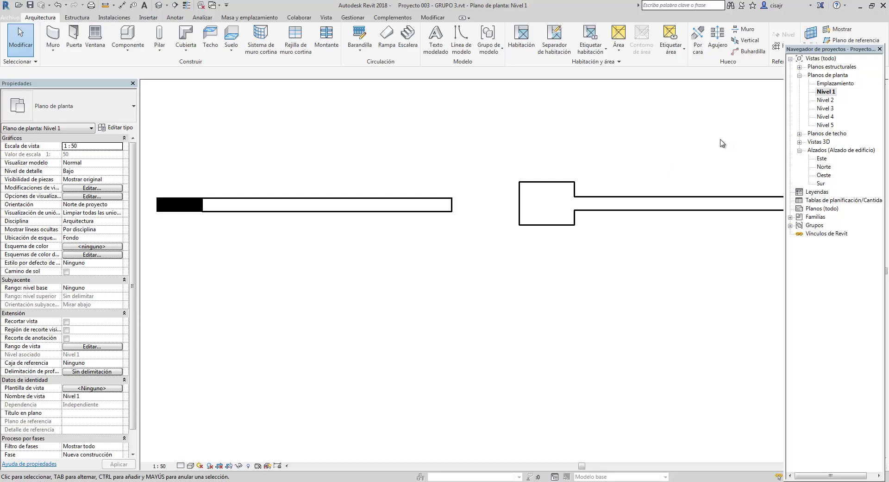
Compare both tiled walls in the Sur elevation and examine the tiled-floor corner near grids A and 10 in the Nivel 1 plan.
{"action": "double_click", "coordinate": [821, 183]}
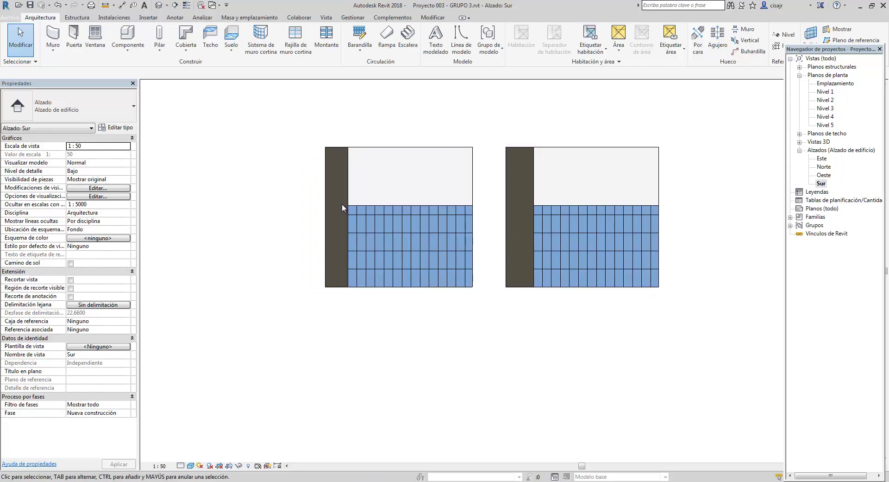
{"action": "scroll", "coordinate": [369, 304], "scroll_direction": "down", "scroll_amount": 3}
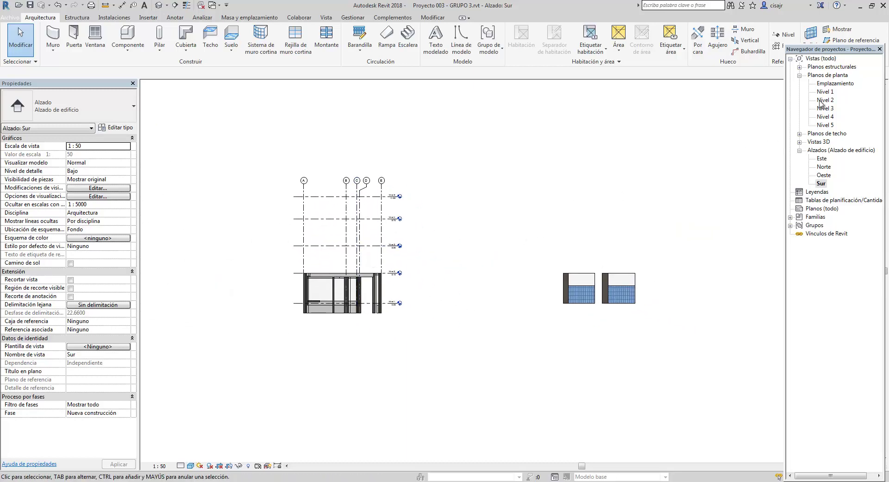
{"action": "double_click", "coordinate": [825, 92]}
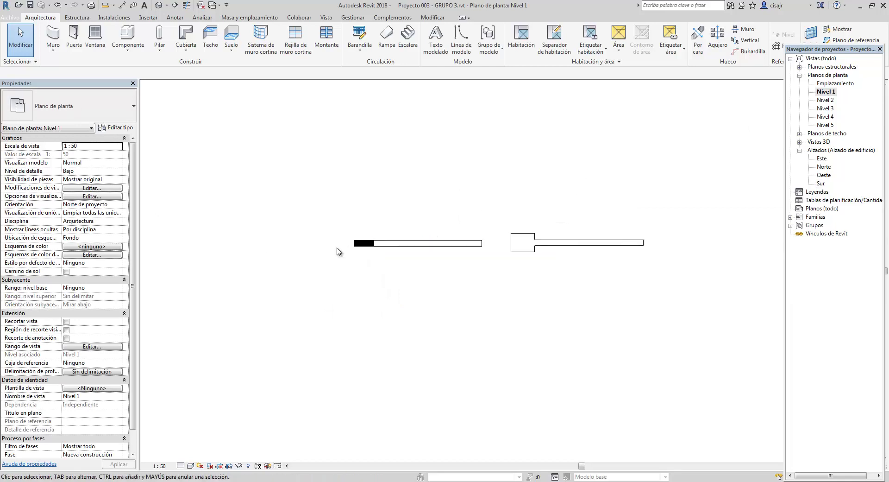
{"action": "scroll", "coordinate": [409, 281], "scroll_direction": "down", "scroll_amount": 3}
{"action": "scroll", "coordinate": [458, 272], "scroll_direction": "up", "scroll_amount": 5}
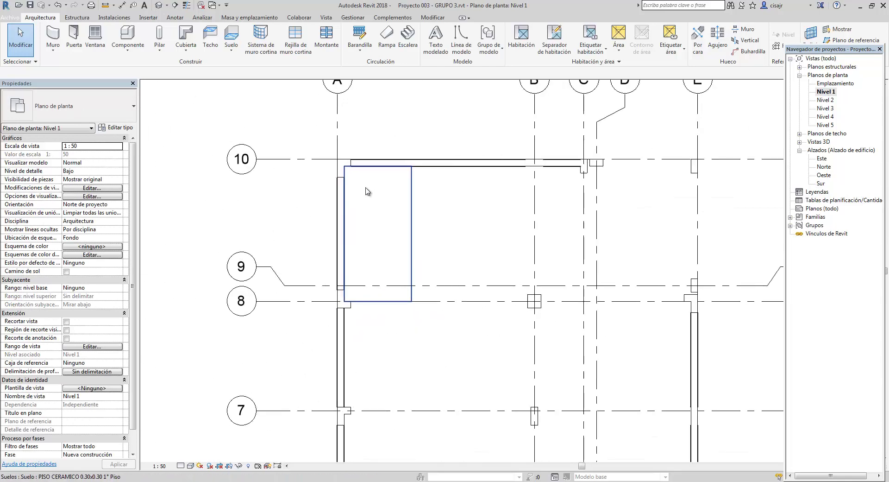
{"action": "scroll", "coordinate": [367, 191], "scroll_direction": "up", "scroll_amount": 3}
Switch to ARQUITECTURA.dwg in AutoCAD and examine the L-shaped column at the corner of the SH. bathroom.
{"action": "mouse_move", "coordinate": [139, 415]}
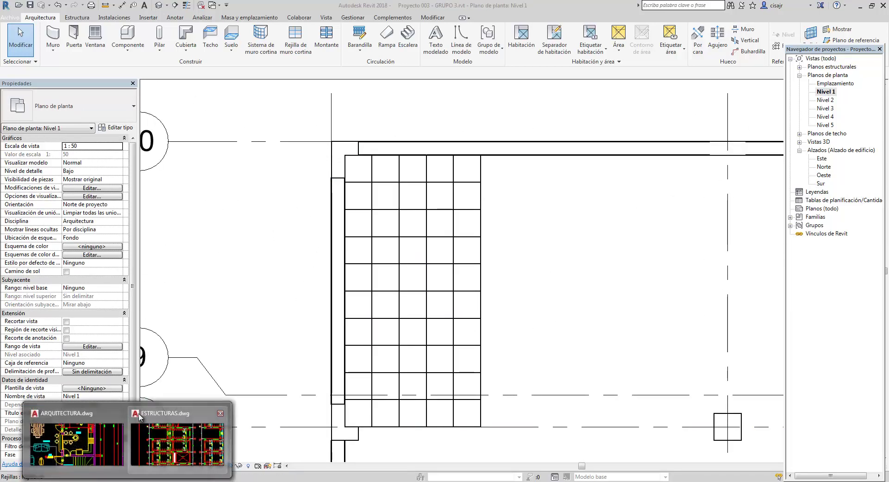
{"action": "left_click", "coordinate": [77, 445]}
{"action": "scroll", "coordinate": [298, 209], "scroll_direction": "down", "scroll_amount": 5}
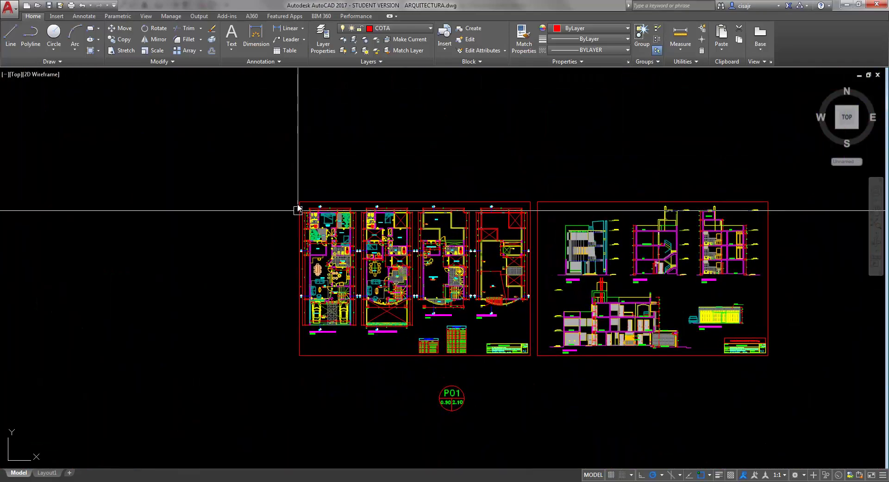
{"action": "scroll", "coordinate": [298, 209], "scroll_direction": "up", "scroll_amount": 10}
{"action": "scroll", "coordinate": [264, 147], "scroll_direction": "up", "scroll_amount": 2}
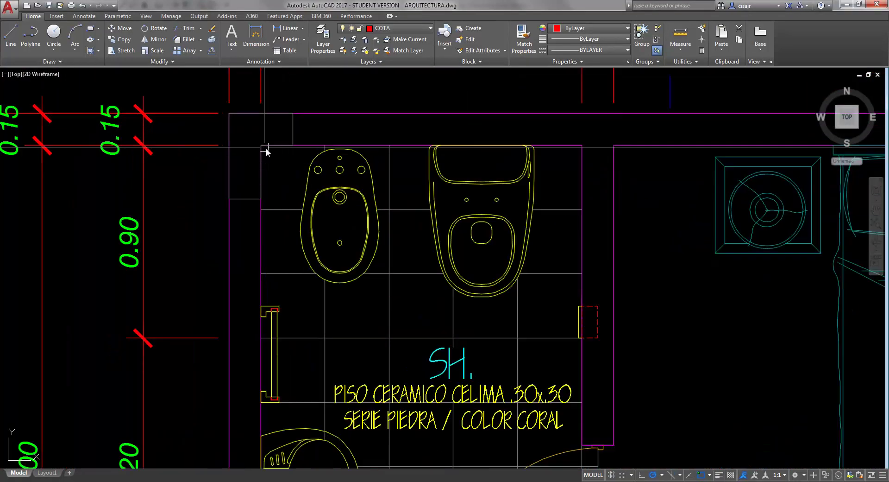
{"action": "scroll", "coordinate": [265, 147], "scroll_direction": "up", "scroll_amount": 4}
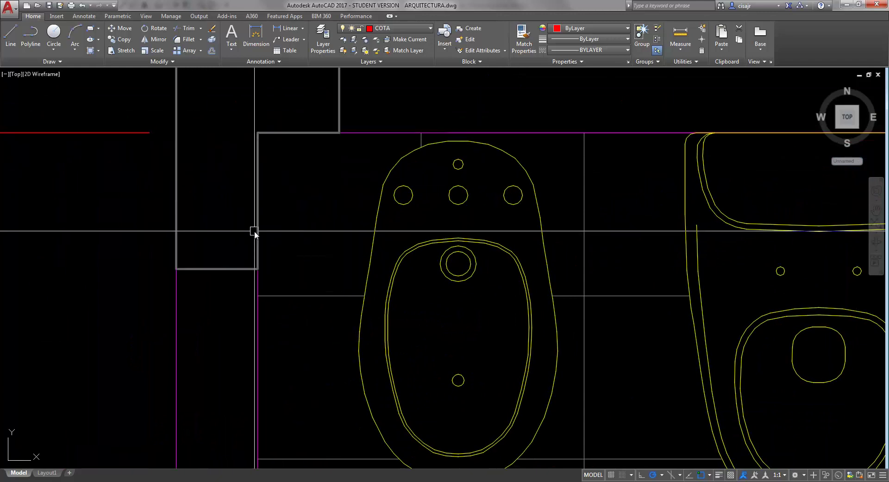
{"action": "scroll", "coordinate": [277, 232], "scroll_direction": "down", "scroll_amount": 4}
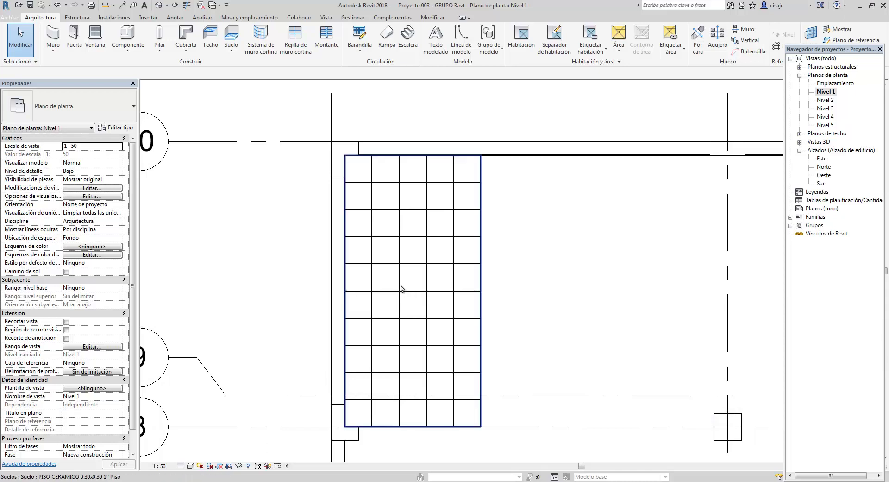
Open the Sur elevation in Revit and examine where the structural column C-3 (0.15x0.50m) meets its tiled wall.
{"action": "scroll", "coordinate": [493, 293], "scroll_direction": "down", "scroll_amount": 4}
{"action": "scroll", "coordinate": [293, 278], "scroll_direction": "down", "scroll_amount": 3}
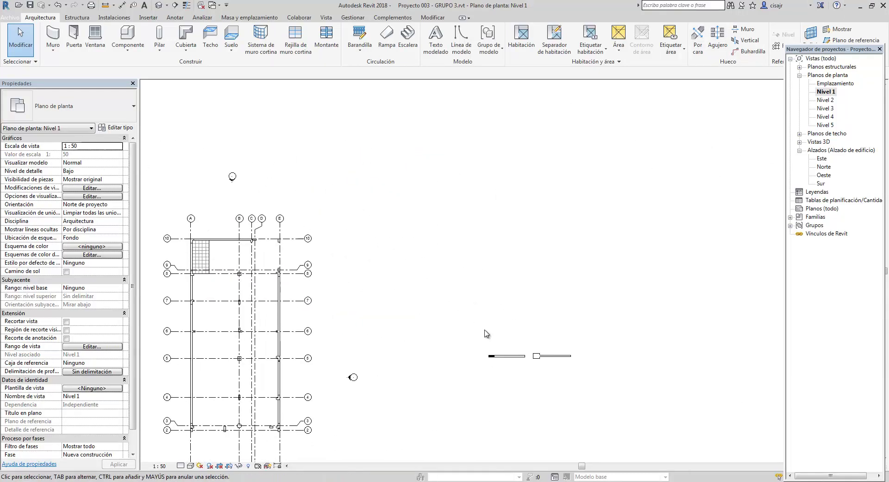
{"action": "scroll", "coordinate": [455, 315], "scroll_direction": "up", "scroll_amount": 5}
{"action": "scroll", "coordinate": [454, 315], "scroll_direction": "up", "scroll_amount": 5}
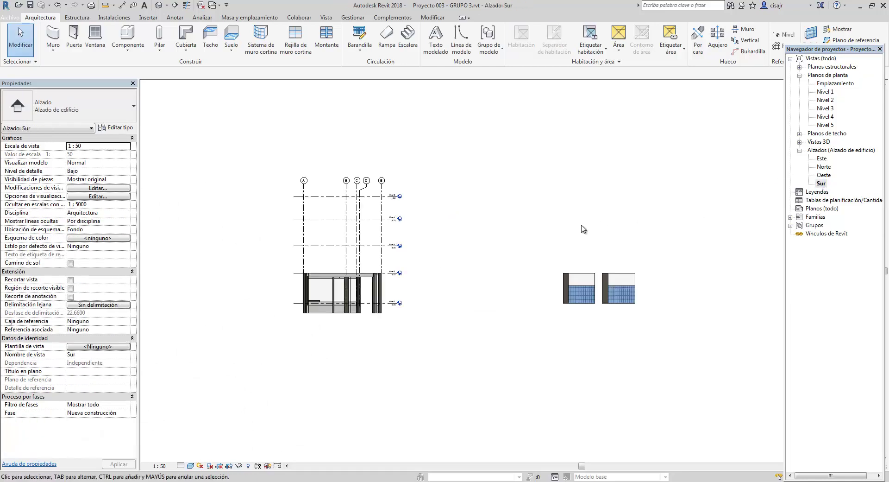
{"action": "scroll", "coordinate": [574, 260], "scroll_direction": "up", "scroll_amount": 5}
{"action": "scroll", "coordinate": [397, 260], "scroll_direction": "up", "scroll_amount": 3}
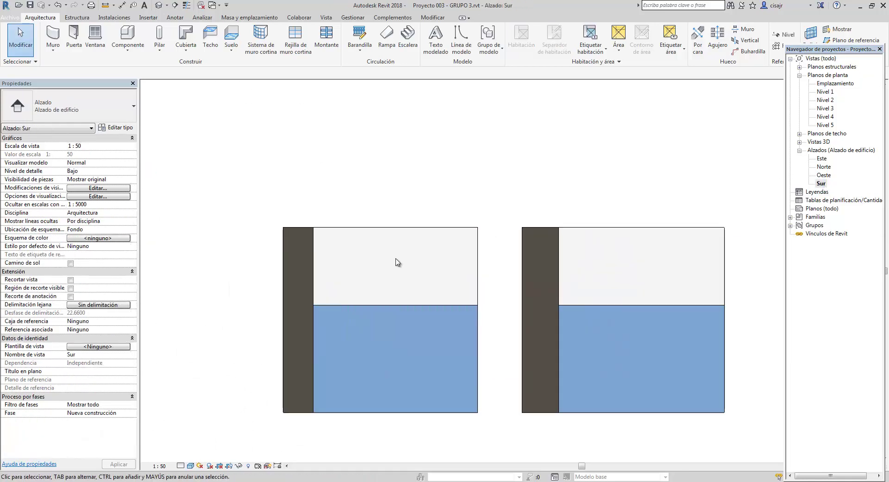
{"action": "left_click", "coordinate": [313, 184]}
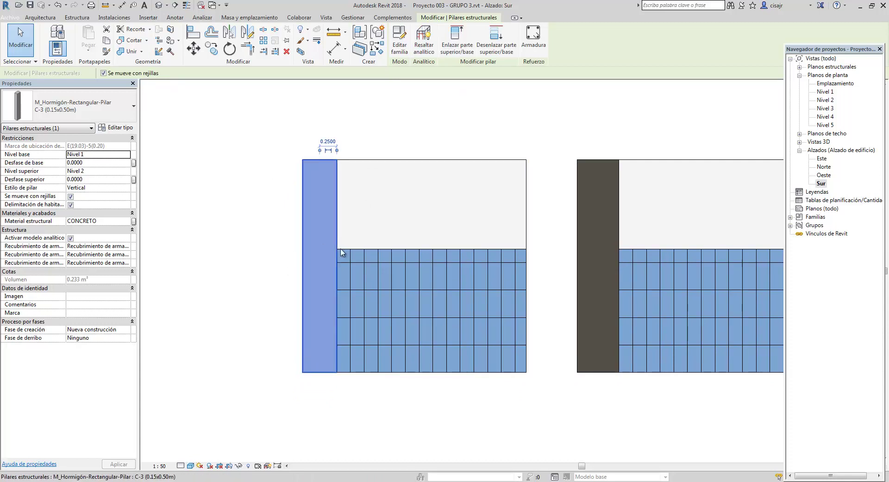
{"action": "scroll", "coordinate": [352, 259], "scroll_direction": "down", "scroll_amount": 1}
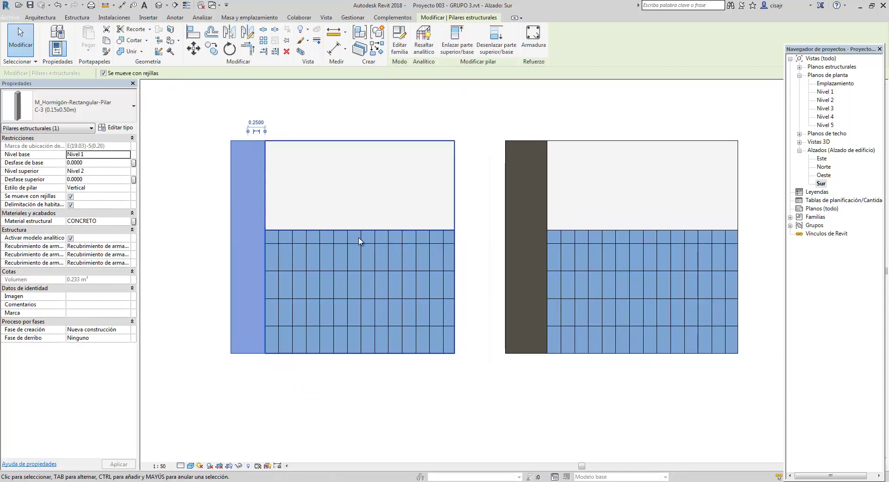
{"action": "scroll", "coordinate": [413, 260], "scroll_direction": "up", "scroll_amount": 1}
{"action": "scroll", "coordinate": [460, 232], "scroll_direction": "down", "scroll_amount": 1}
{"action": "scroll", "coordinate": [460, 232], "scroll_direction": "up", "scroll_amount": 1}
{"action": "key", "text": "Escape"}
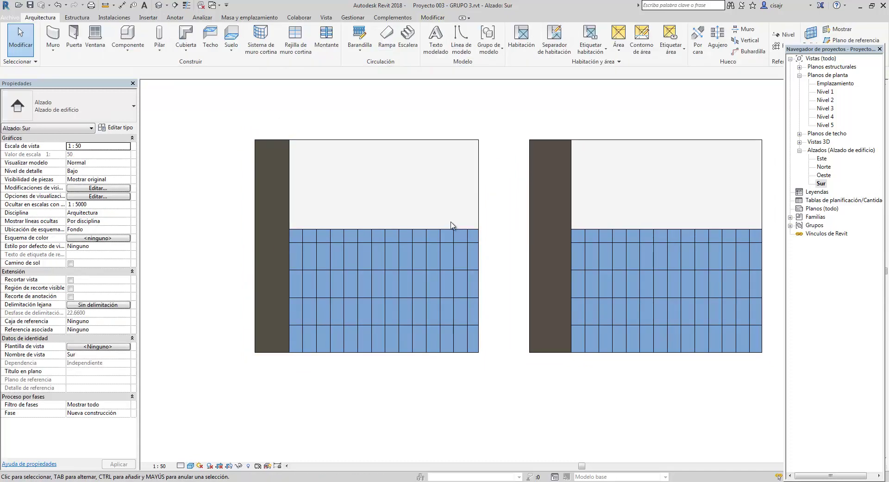
Split the architectural column's front face with a horizontal line across its full width, level with the top of the adjacent wall tiles.
{"action": "left_click", "coordinate": [435, 18]}
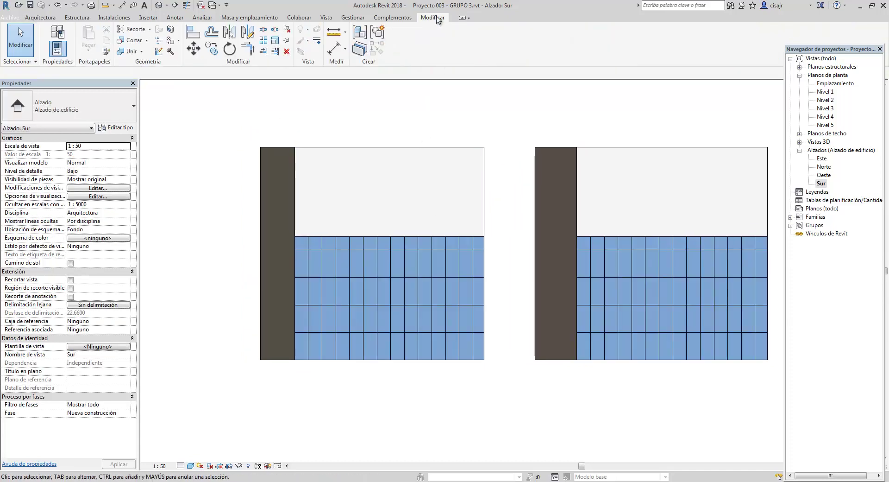
{"action": "left_click", "coordinate": [172, 32]}
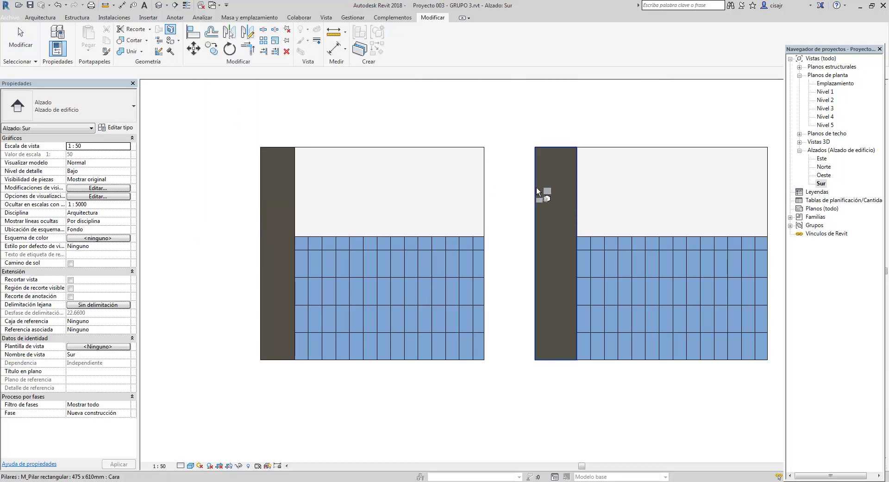
{"action": "left_click", "coordinate": [535, 218]}
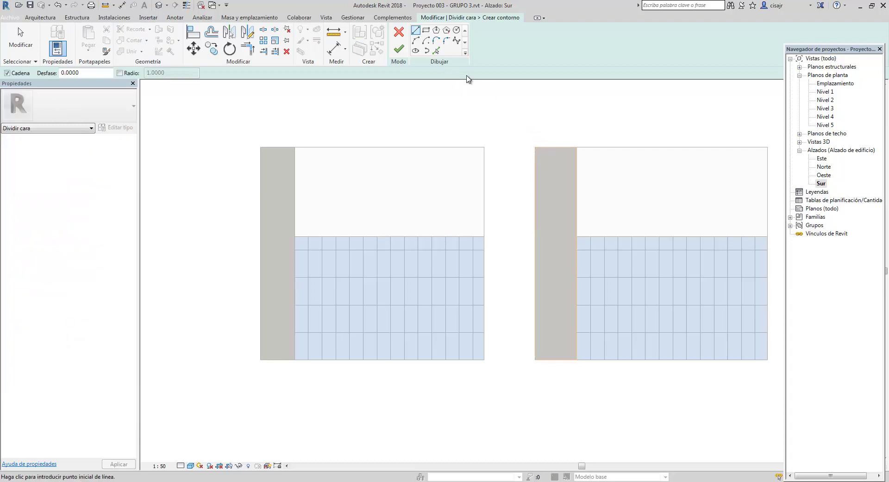
{"action": "scroll", "coordinate": [576, 236], "scroll_direction": "up", "scroll_amount": 3}
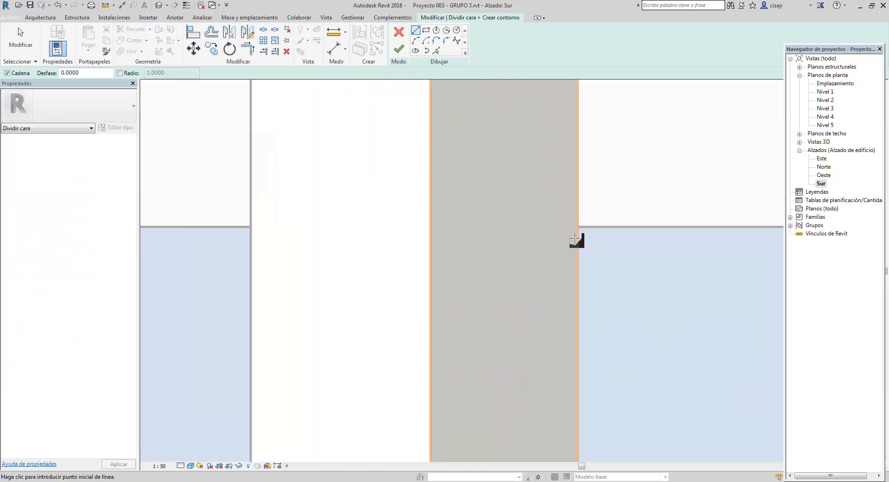
{"action": "left_click", "coordinate": [577, 236]}
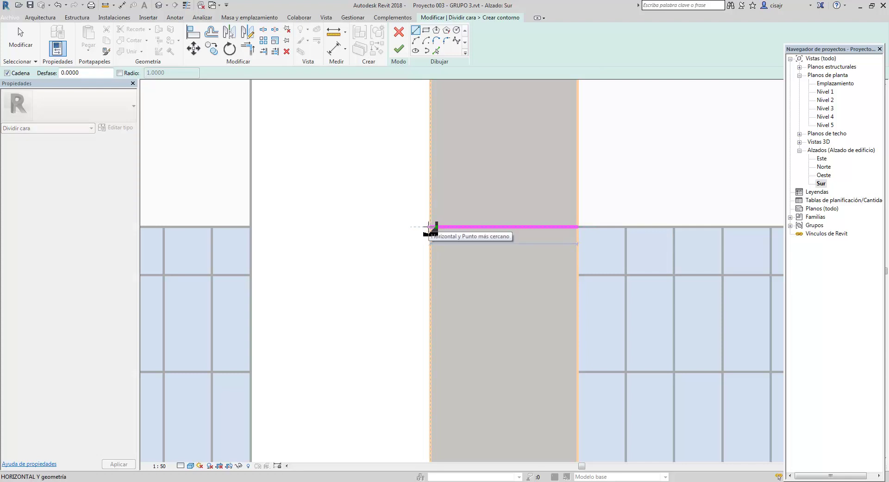
{"action": "left_click", "coordinate": [431, 226]}
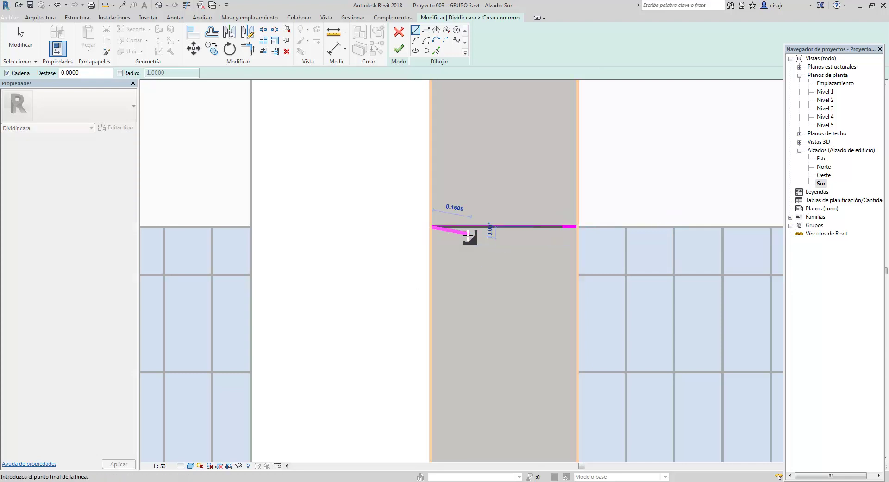
{"action": "key", "text": "Escape"}
{"action": "scroll", "coordinate": [469, 241], "scroll_direction": "down", "scroll_amount": 5}
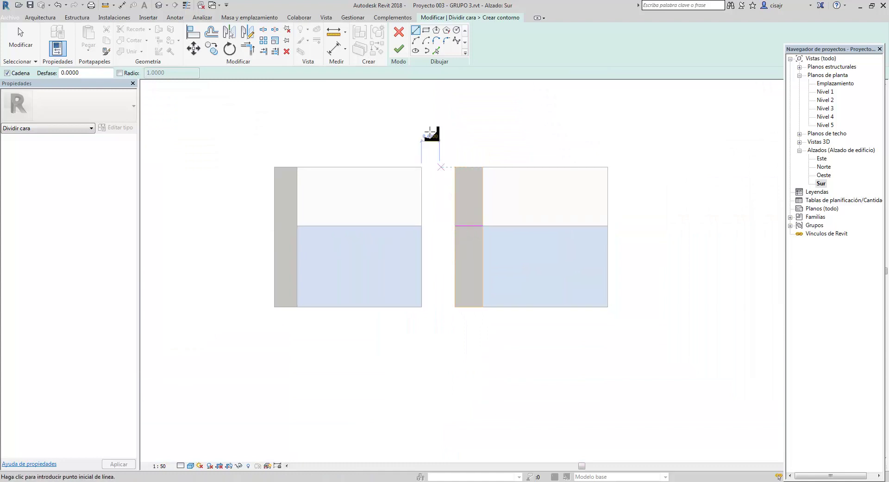
{"action": "left_click", "coordinate": [398, 48]}
{"action": "left_click", "coordinate": [474, 160]}
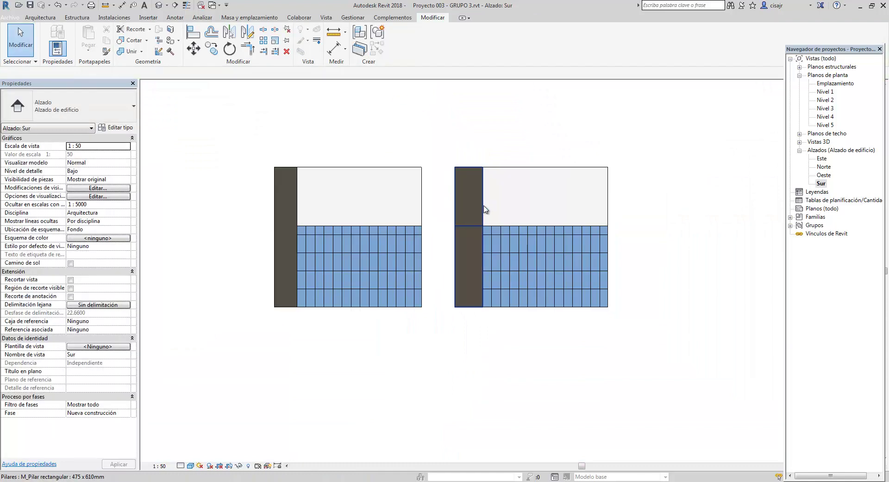
Paint the lower region of the architectural column's front face with the material ZOCALO CERAMICO PEPELMA.
{"action": "left_click", "coordinate": [175, 32]}
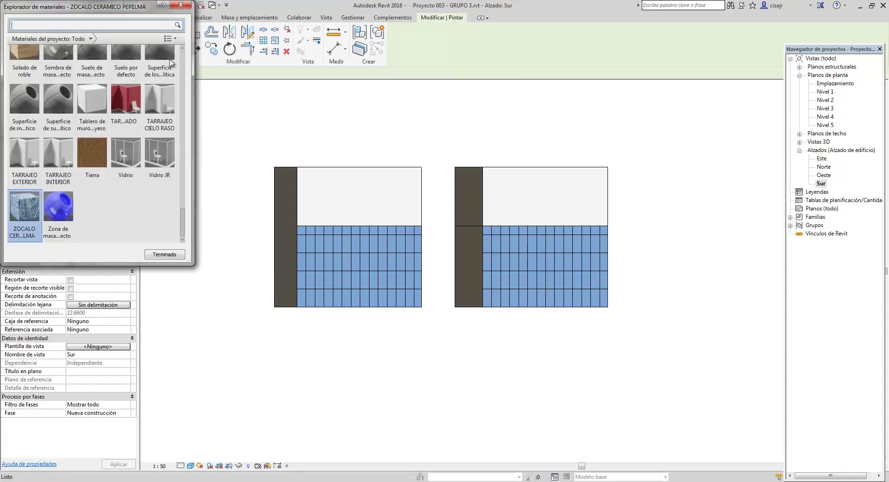
{"action": "scroll", "coordinate": [21, 216], "scroll_direction": "down", "scroll_amount": 1}
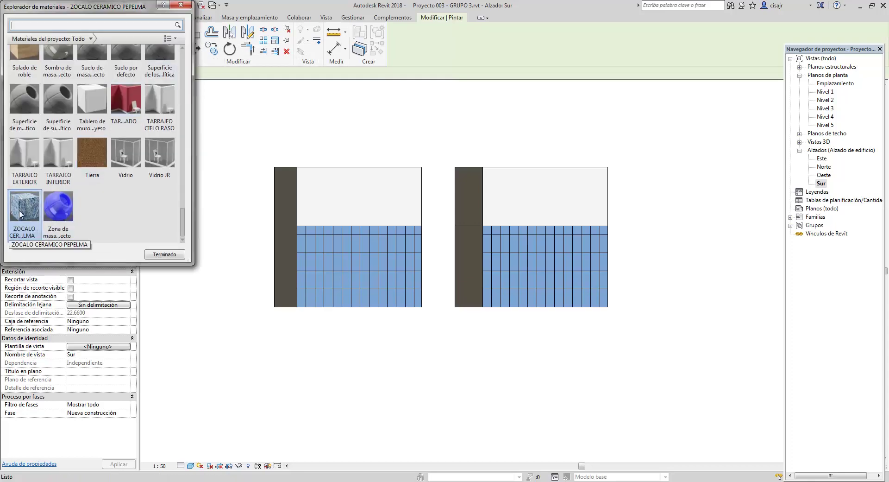
{"action": "left_click", "coordinate": [21, 214]}
{"action": "left_click", "coordinate": [471, 256]}
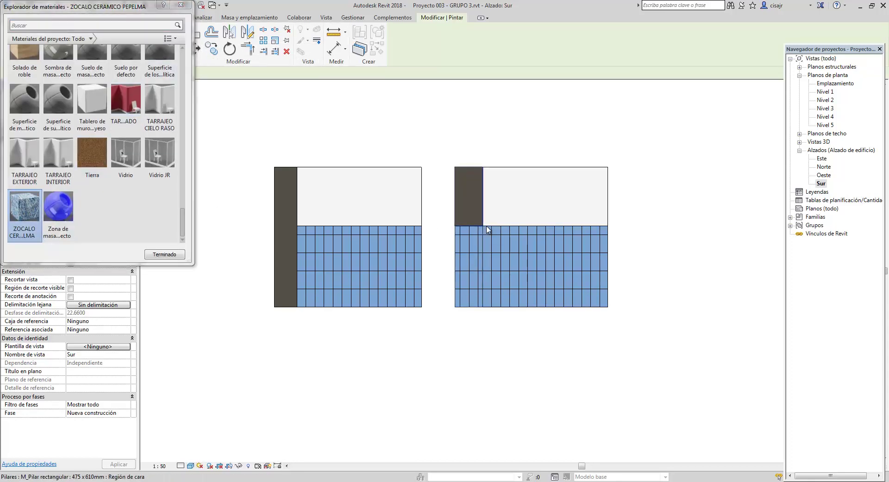
{"action": "key", "text": "Escape"}
Compare the tile joints on the painted column face with those of both adjoining walls in the Sur elevation.
{"action": "scroll", "coordinate": [521, 243], "scroll_direction": "up", "scroll_amount": 2}
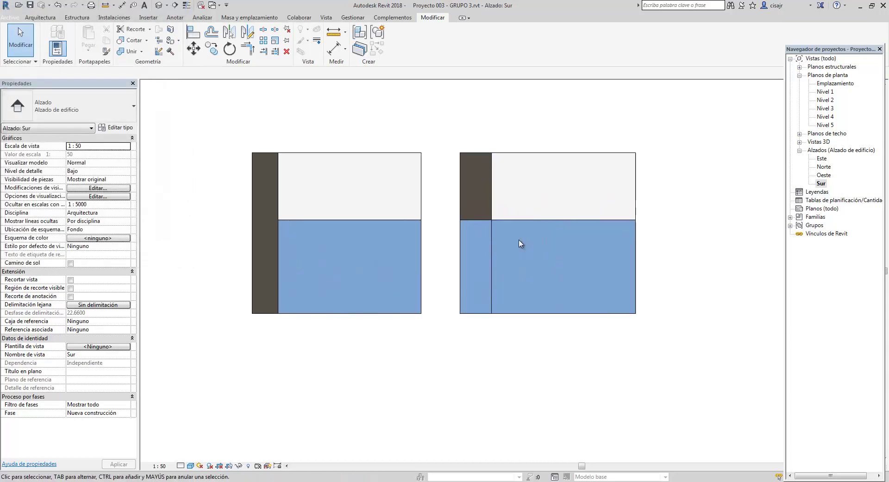
{"action": "scroll", "coordinate": [519, 240], "scroll_direction": "up", "scroll_amount": 3}
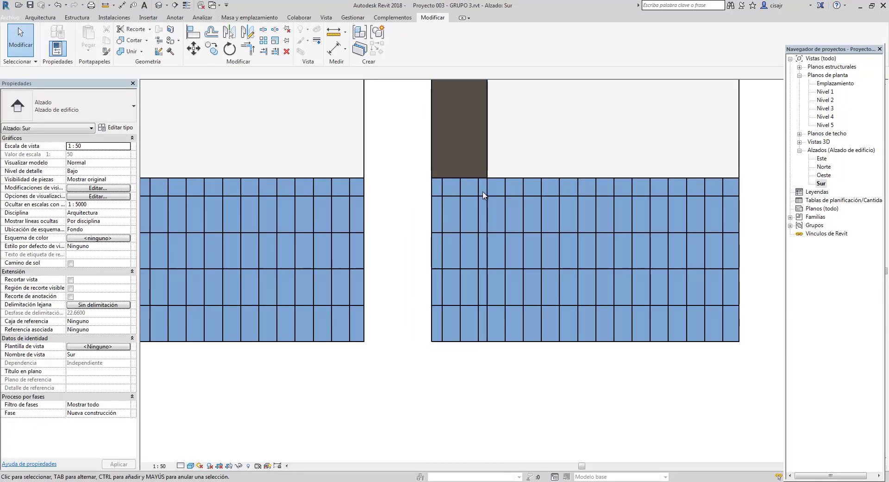
{"action": "middle_click_drag", "start_coordinate": [341, 191], "coordinate": [442, 193]}
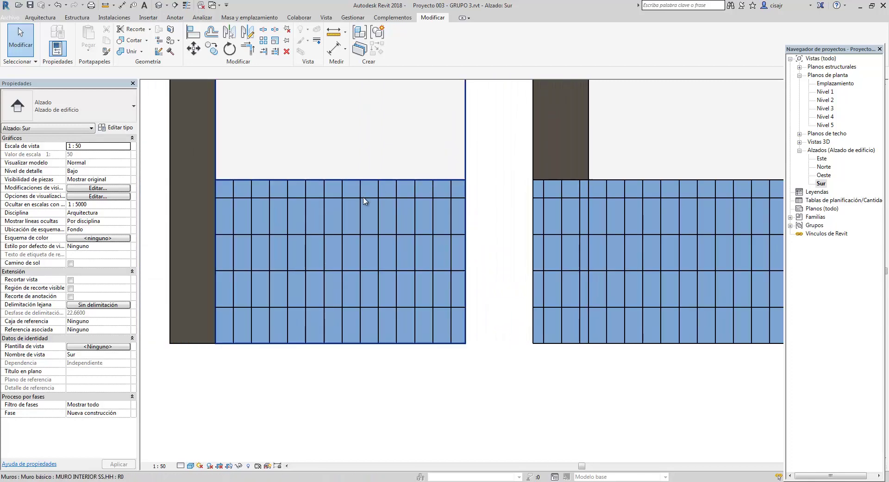
{"action": "scroll", "coordinate": [371, 202], "scroll_direction": "down", "scroll_amount": 2}
{"action": "scroll", "coordinate": [391, 190], "scroll_direction": "down", "scroll_amount": 1}
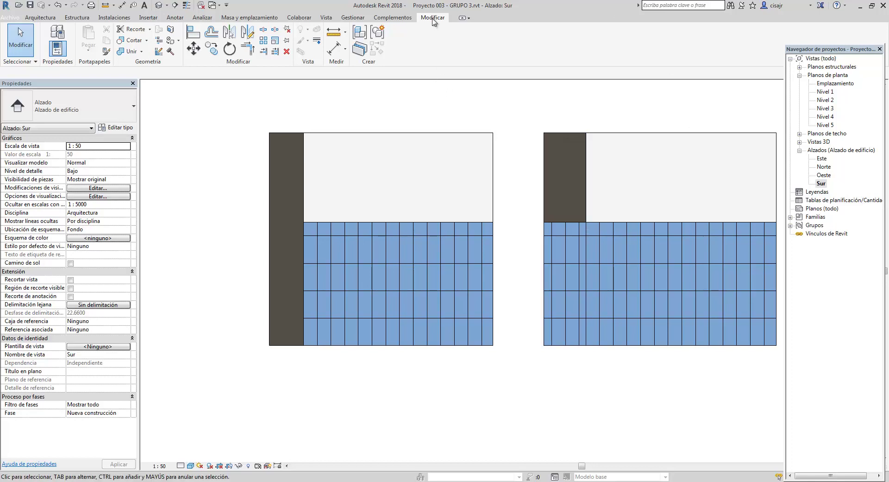
{"action": "left_click", "coordinate": [170, 31]}
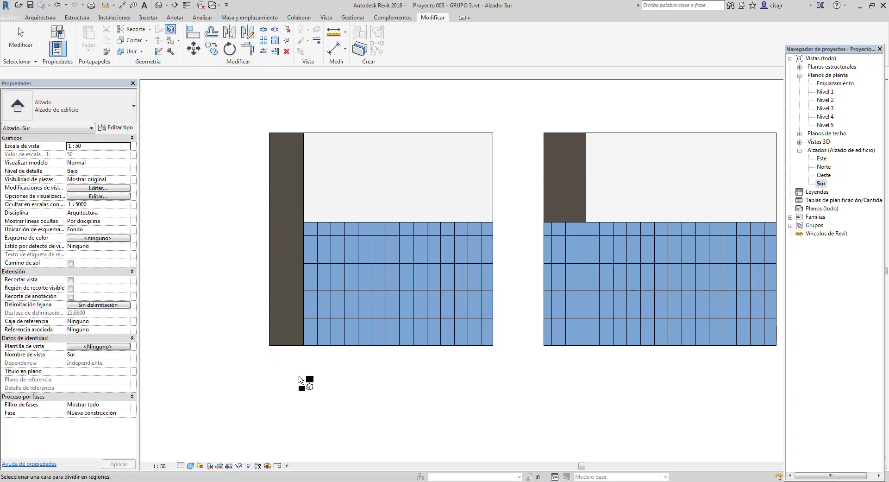
{"action": "key", "text": "Escape"}
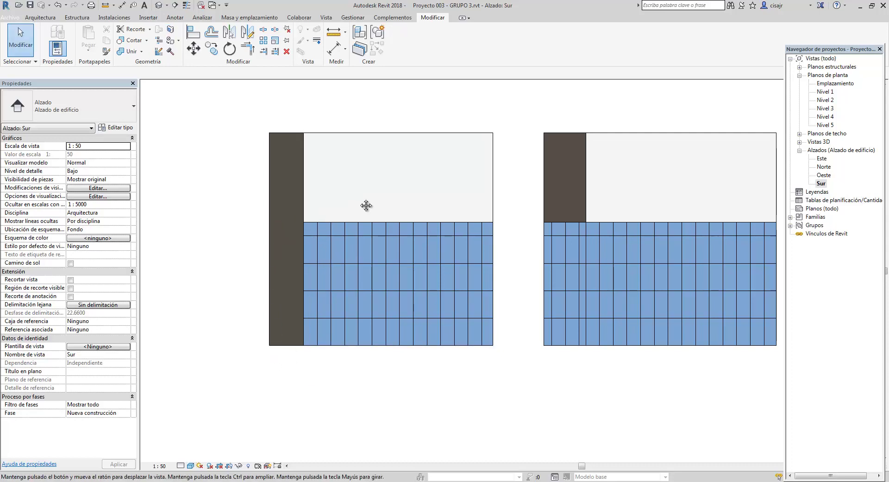
Open the 3D view and examine the tiled faces of both column-and-wall samples, including the architectural column's unpainted side.
{"action": "scroll", "coordinate": [363, 206], "scroll_direction": "down", "scroll_amount": 3}
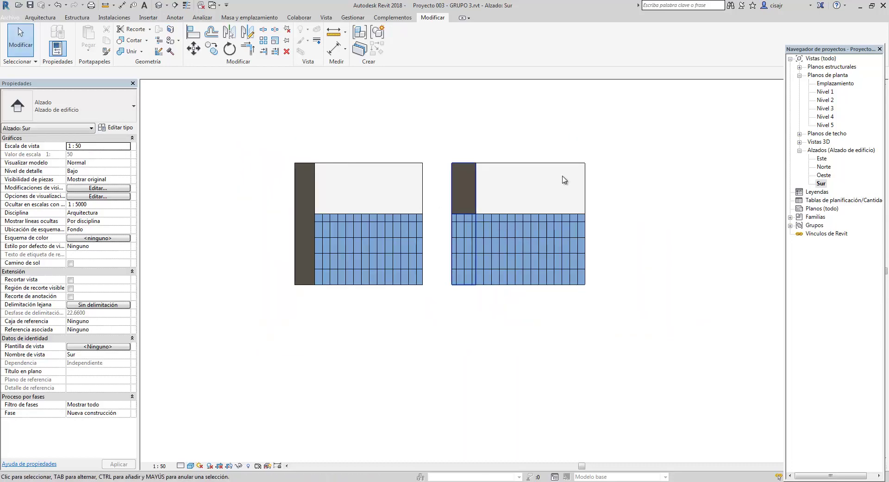
{"action": "left_click", "coordinate": [159, 5]}
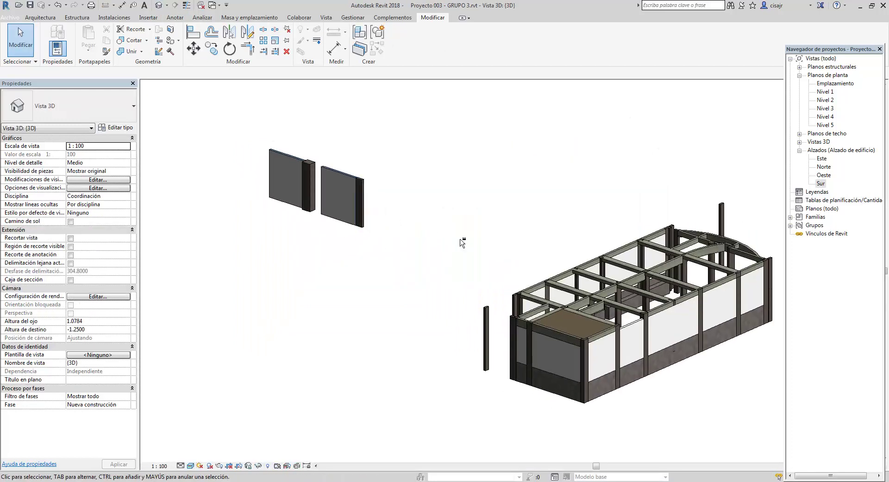
{"action": "middle_click_drag", "start_coordinate": [462, 241], "coordinate": [575, 301], "text": "shift"}
{"action": "scroll", "coordinate": [584, 277], "scroll_direction": "up", "scroll_amount": 2}
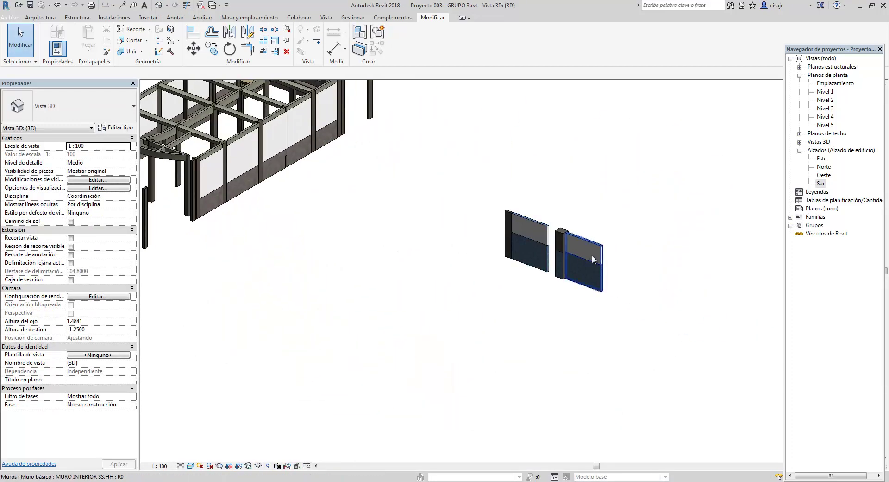
{"action": "scroll", "coordinate": [592, 255], "scroll_direction": "up", "scroll_amount": 6}
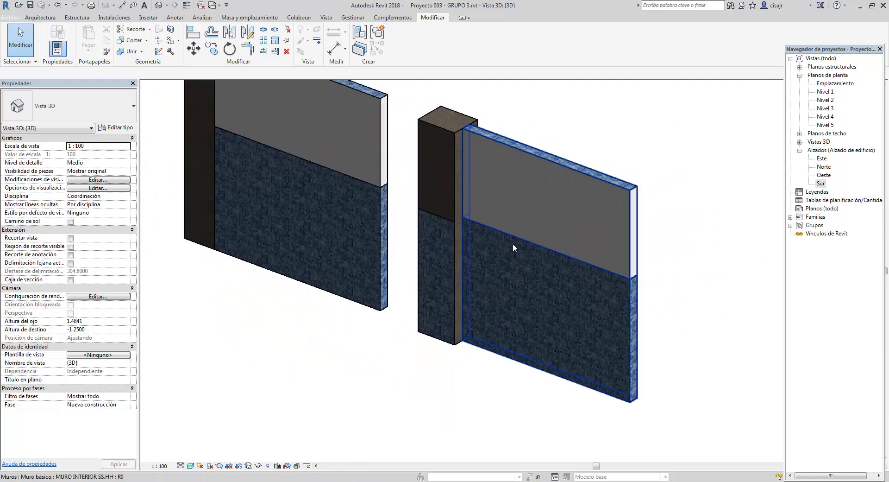
{"action": "middle_click_drag", "start_coordinate": [493, 305], "coordinate": [537, 290]}
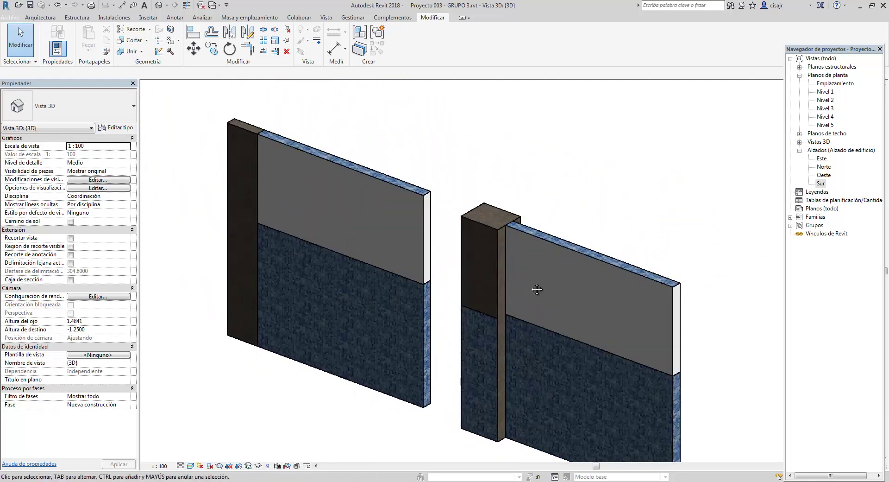
{"action": "scroll", "coordinate": [523, 283], "scroll_direction": "up", "scroll_amount": 3}
{"action": "scroll", "coordinate": [519, 228], "scroll_direction": "down", "scroll_amount": 2}
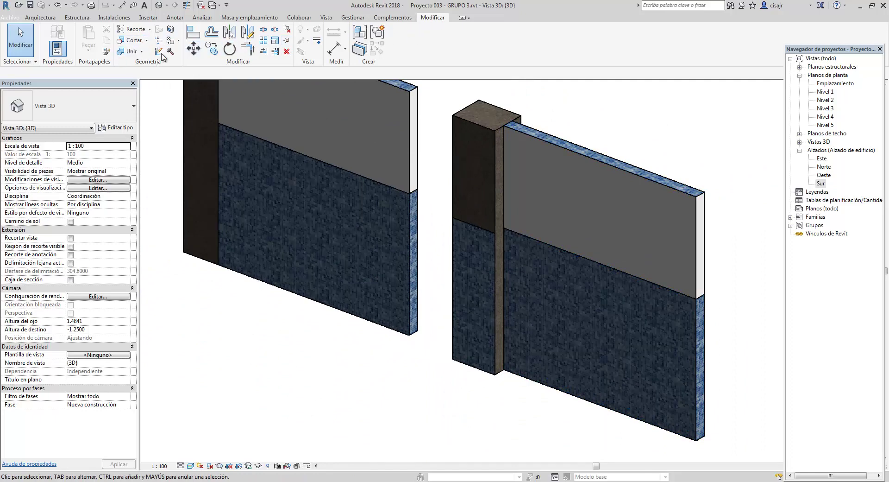
{"action": "left_click", "coordinate": [171, 31]}
{"action": "scroll", "coordinate": [499, 209], "scroll_direction": "up", "scroll_amount": 4}
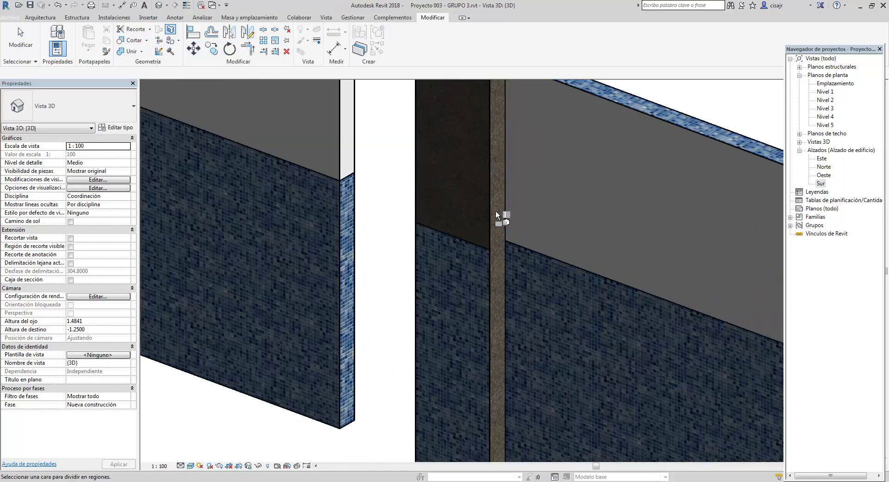
{"action": "middle_click_drag", "start_coordinate": [491, 195], "coordinate": [443, 173]}
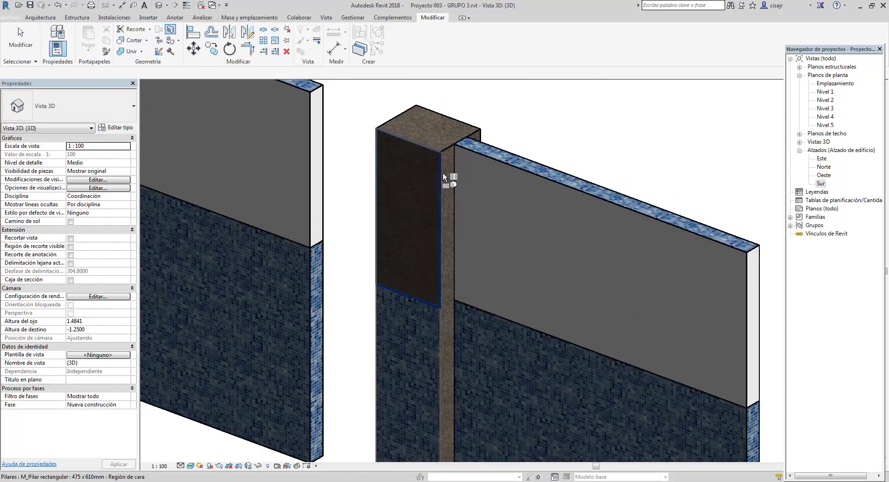
{"action": "left_click", "coordinate": [447, 144]}
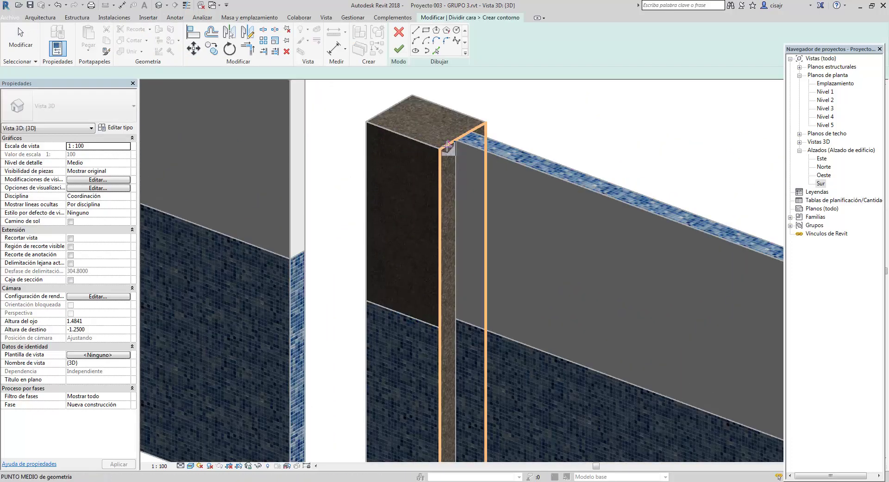
{"action": "middle_click_drag", "start_coordinate": [456, 217], "coordinate": [460, 158]}
{"action": "middle_click_drag", "start_coordinate": [457, 218], "coordinate": [377, 293]}
{"action": "scroll", "coordinate": [438, 236], "scroll_direction": "down", "scroll_amount": 1}
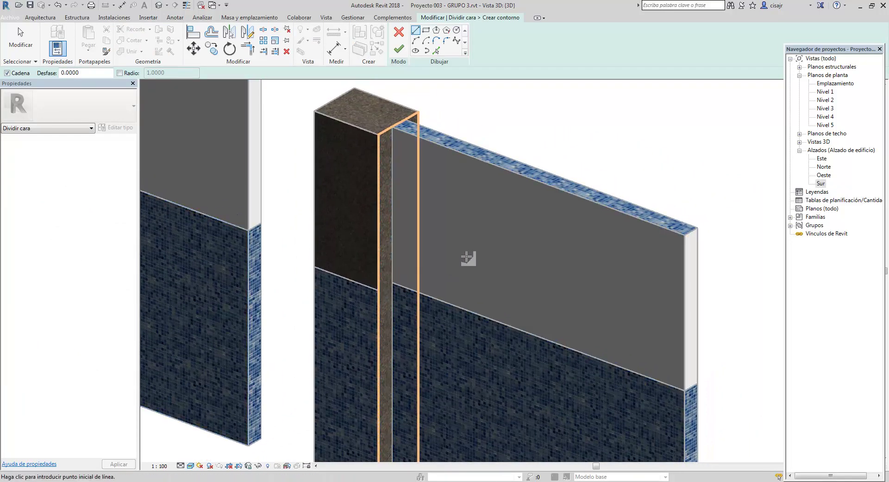
{"action": "scroll", "coordinate": [482, 213], "scroll_direction": "down", "scroll_amount": 4}
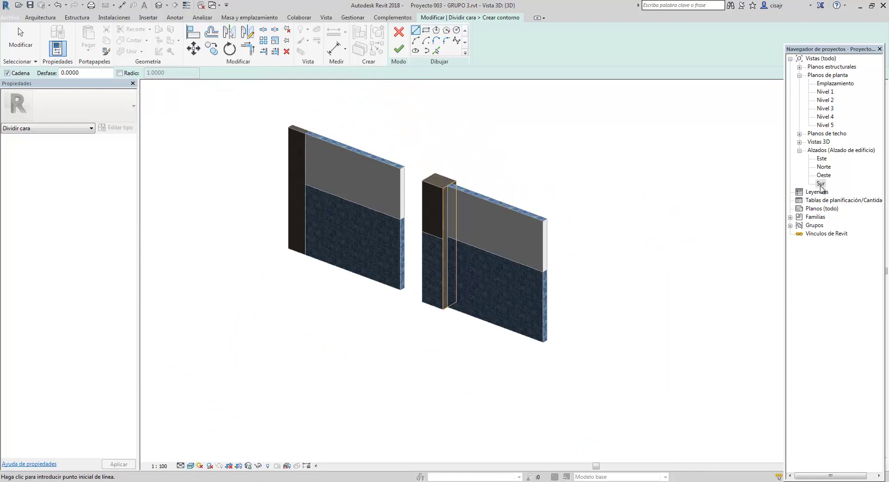
{"action": "double_click", "coordinate": [822, 158]}
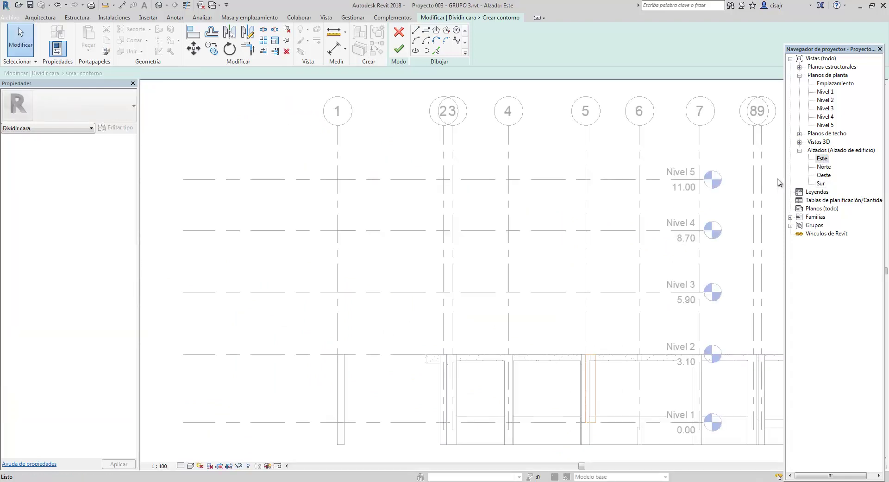
{"action": "scroll", "coordinate": [689, 212], "scroll_direction": "down", "scroll_amount": 3}
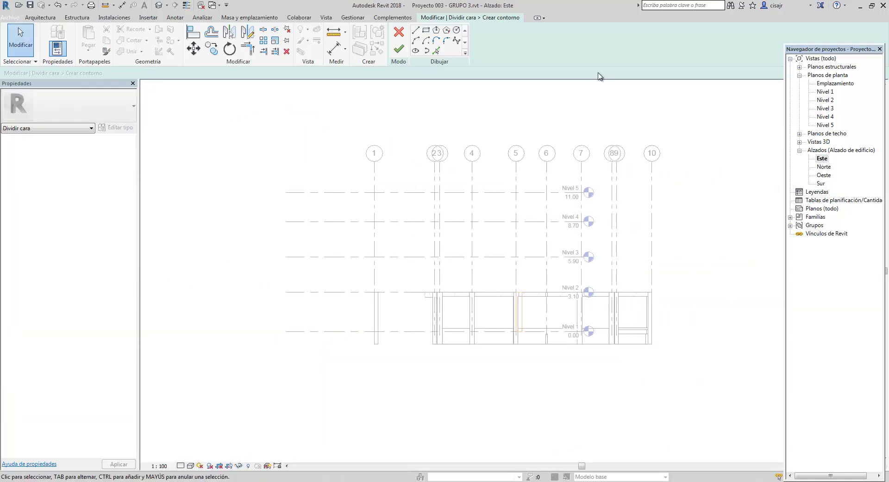
{"action": "left_click", "coordinate": [399, 32]}
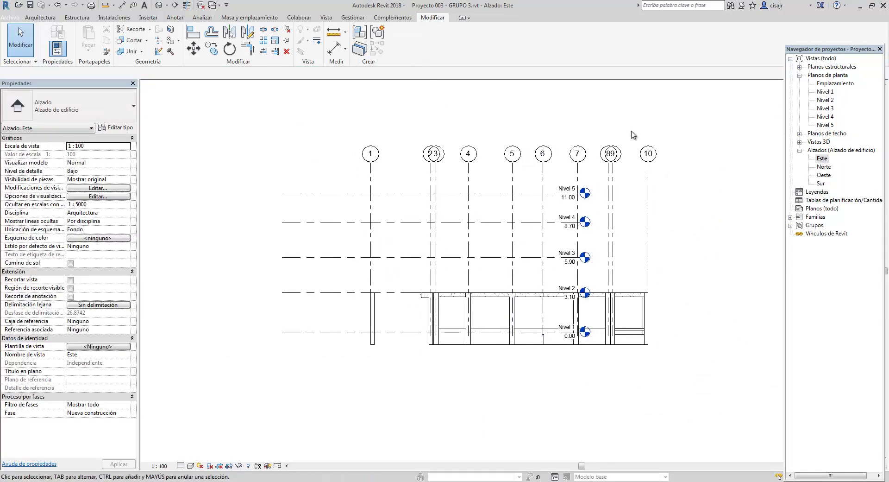
{"action": "left_click", "coordinate": [159, 7]}
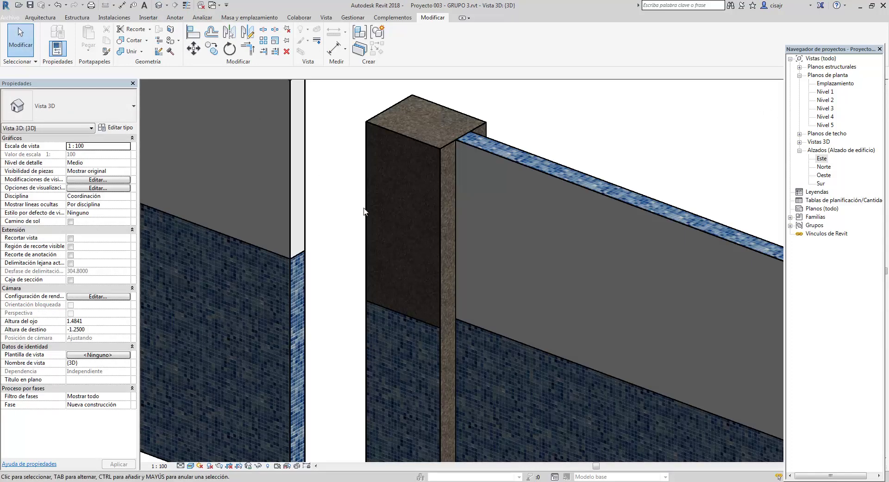
Split the architectural column's narrow side face with a line across its full width, starting at the top edge of the front face's tiled region.
{"action": "scroll", "coordinate": [423, 192], "scroll_direction": "down", "scroll_amount": 2}
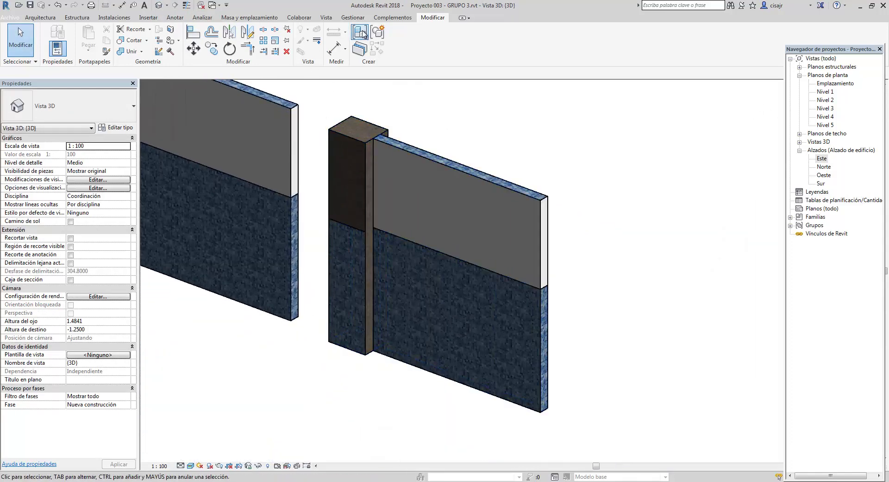
{"action": "scroll", "coordinate": [371, 136], "scroll_direction": "up", "scroll_amount": 3}
{"action": "left_click", "coordinate": [371, 137]}
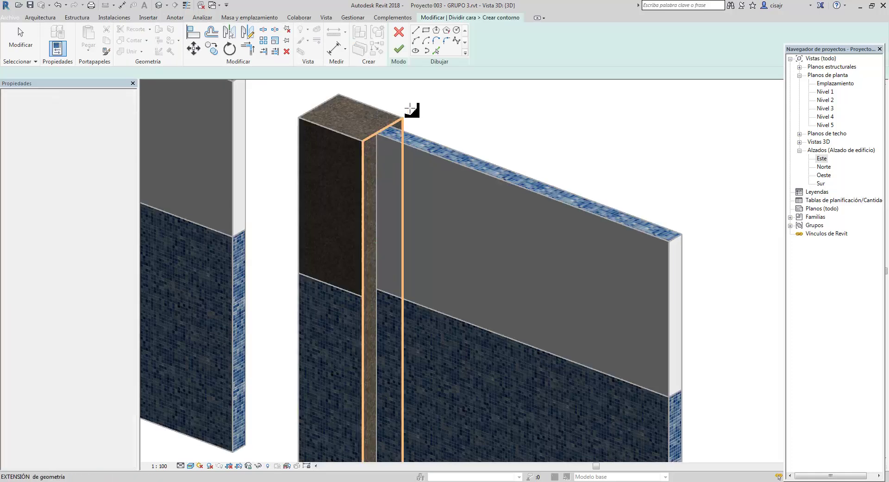
{"action": "scroll", "coordinate": [362, 296], "scroll_direction": "up", "scroll_amount": 4}
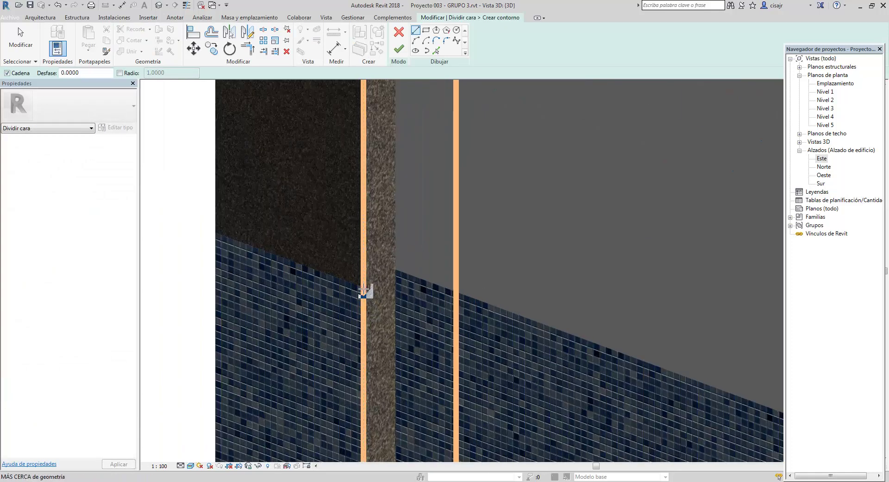
{"action": "left_click", "coordinate": [456, 239]}
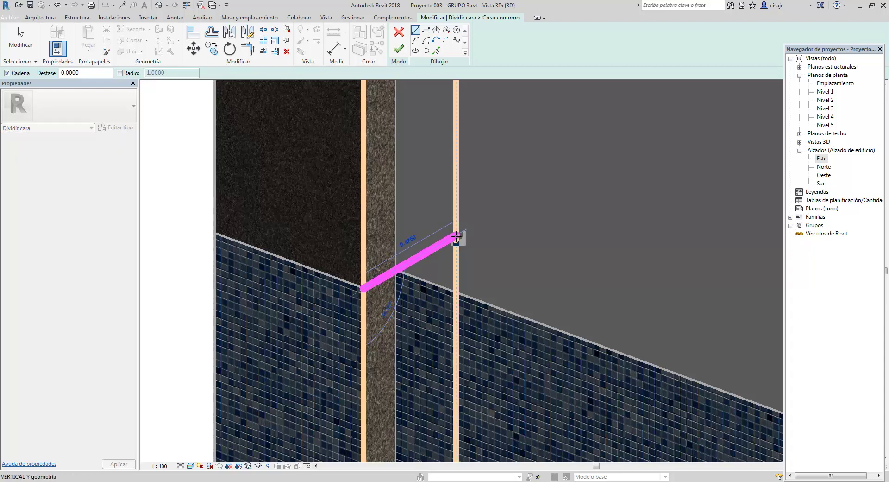
{"action": "left_click", "coordinate": [398, 48]}
{"action": "scroll", "coordinate": [401, 225], "scroll_direction": "down", "scroll_amount": 3}
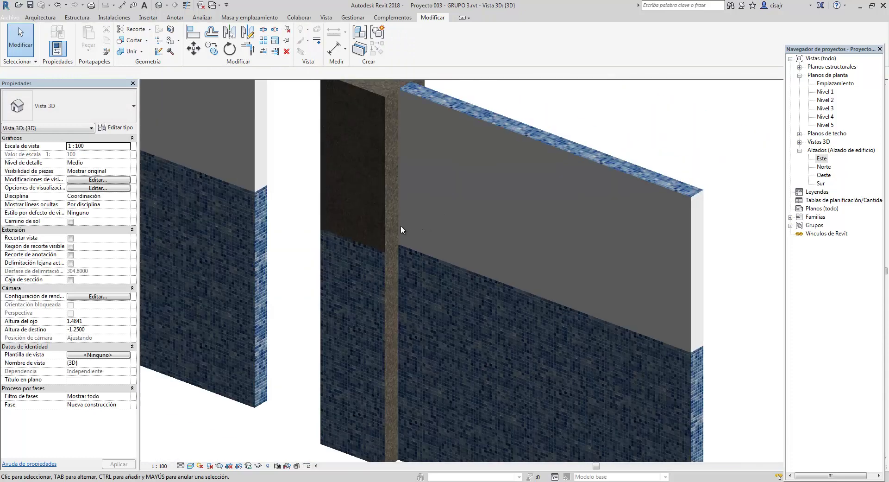
Paint the lower region of the architectural column's side face with the same ceramic wainscot material as the front face.
{"action": "left_click", "coordinate": [171, 41]}
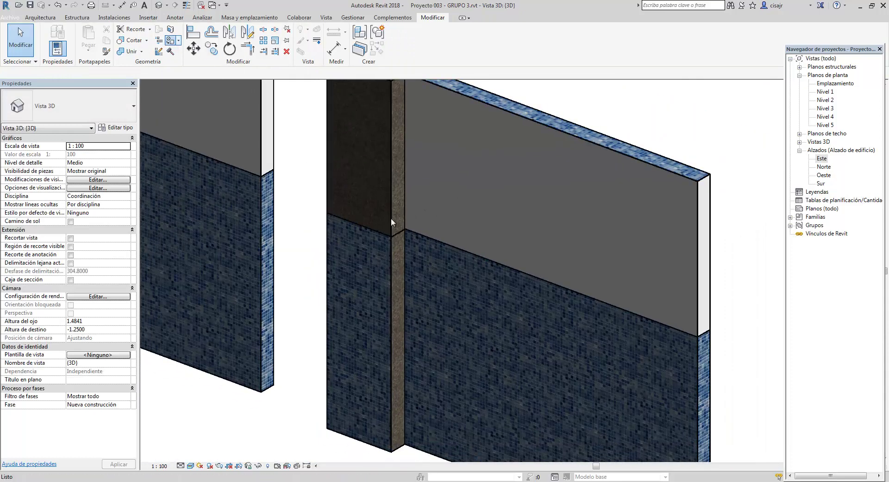
{"action": "left_click", "coordinate": [396, 262]}
{"action": "key", "text": "Escape"}
Examine the tile joints where the column's painted side face meets its front face and the adjoining wall, and compare with the structural column sample.
{"action": "scroll", "coordinate": [419, 229], "scroll_direction": "down", "scroll_amount": 2}
{"action": "scroll", "coordinate": [420, 232], "scroll_direction": "up", "scroll_amount": 5}
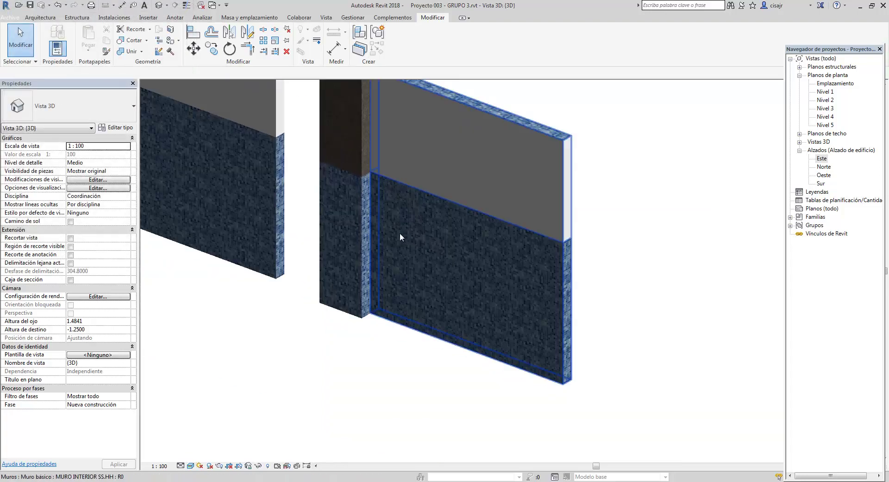
{"action": "scroll", "coordinate": [463, 218], "scroll_direction": "down", "scroll_amount": 3}
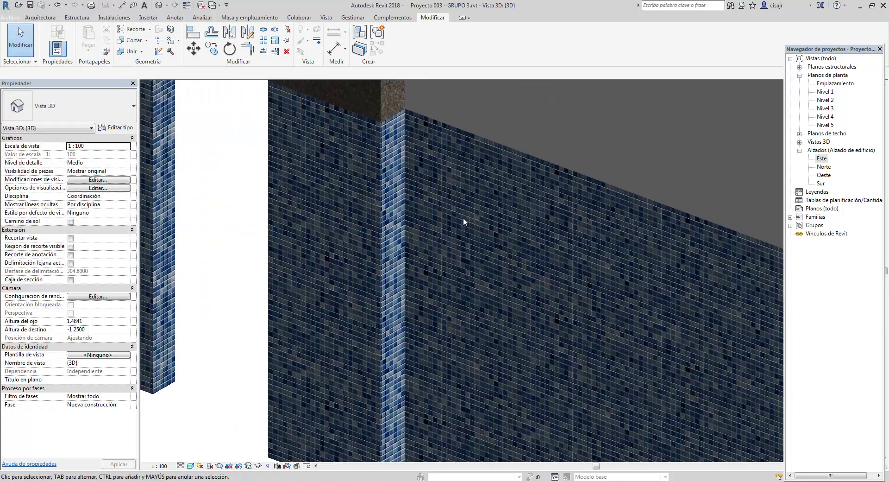
{"action": "scroll", "coordinate": [452, 214], "scroll_direction": "up", "scroll_amount": 1}
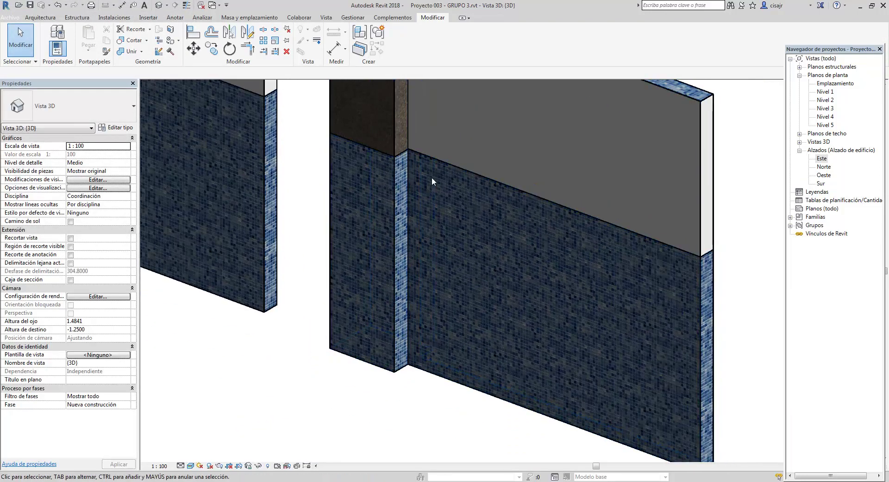
{"action": "mouse_move", "coordinate": [436, 209]}
{"action": "middle_mouse_down"}
{"action": "mouse_move", "coordinate": [442, 174]}
{"action": "mouse_move", "coordinate": [440, 208]}
{"action": "middle_mouse_up"}
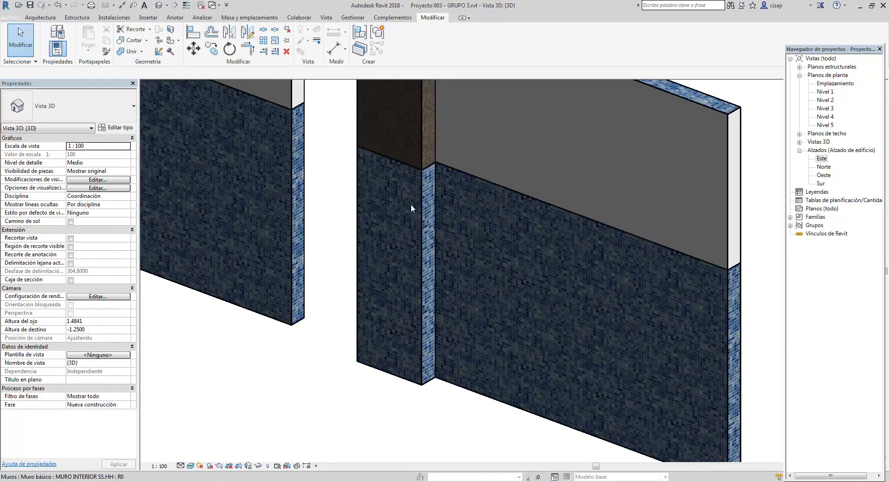
{"action": "scroll", "coordinate": [423, 213], "scroll_direction": "down", "scroll_amount": 5}
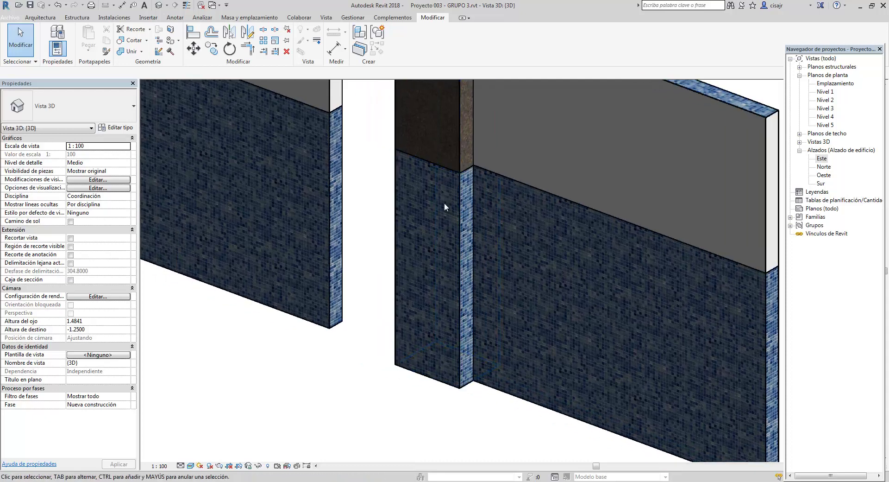
{"action": "scroll", "coordinate": [302, 228], "scroll_direction": "up", "scroll_amount": 3}
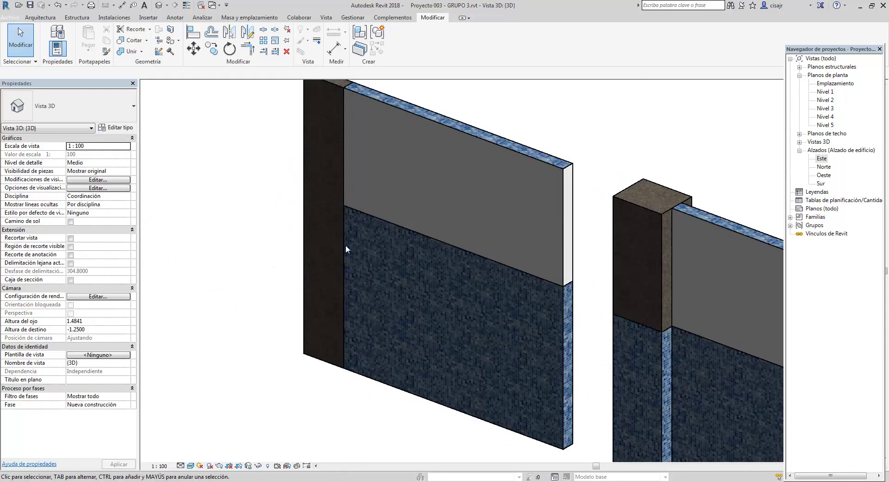
Compare the instance properties of the structural column and the architectural column, including column style, structural material and analytical settings.
{"action": "left_click", "coordinate": [304, 208]}
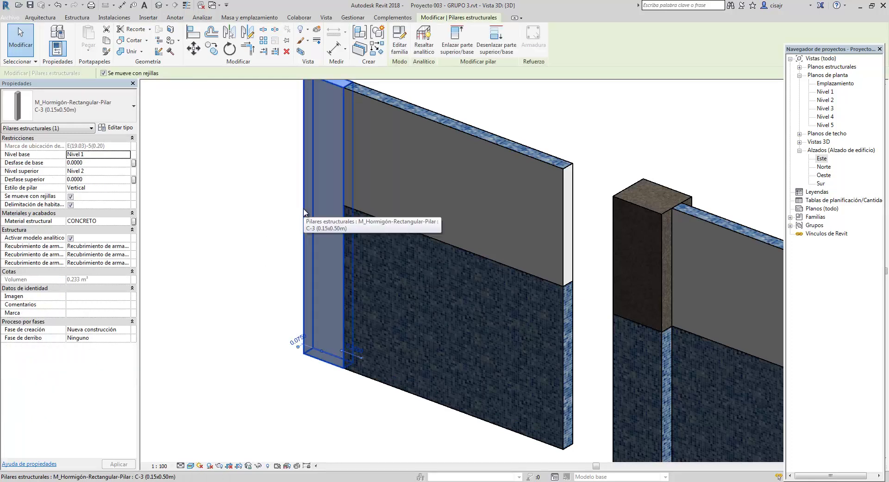
{"action": "left_click", "coordinate": [631, 202]}
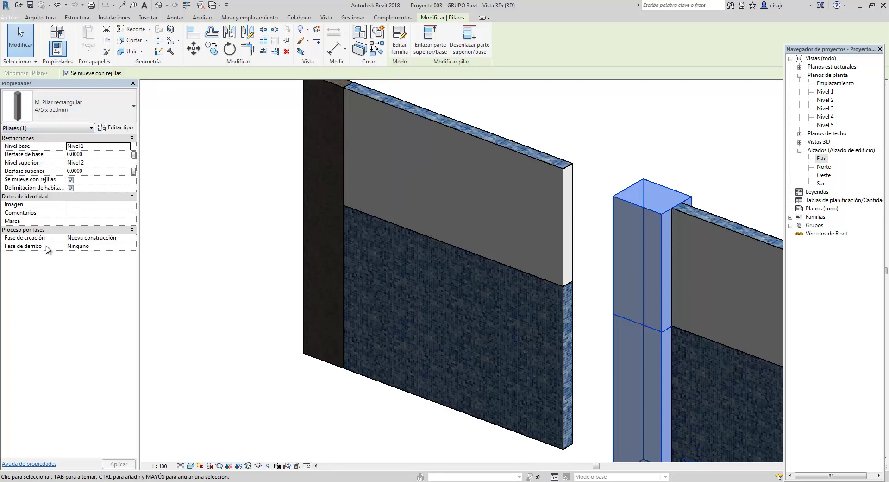
{"action": "left_click", "coordinate": [305, 146]}
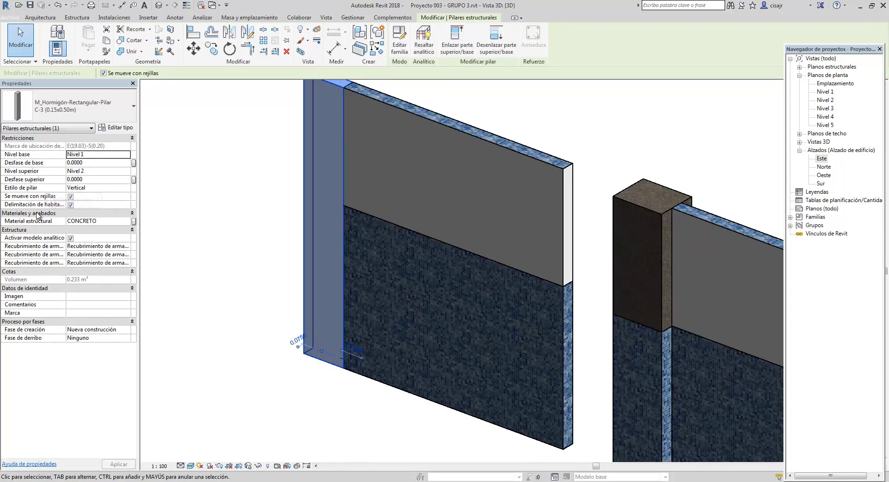
{"action": "left_click", "coordinate": [127, 188]}
{"action": "left_click", "coordinate": [127, 188]}
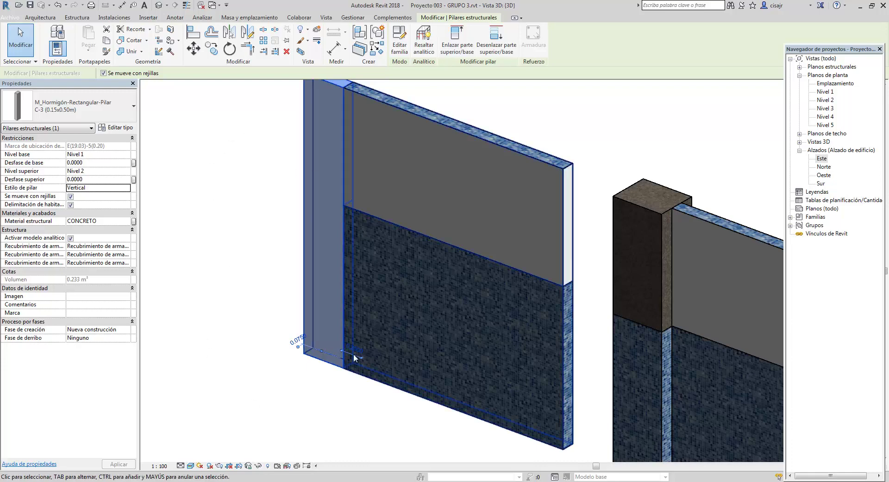
{"action": "scroll", "coordinate": [371, 267], "scroll_direction": "down", "scroll_amount": 5}
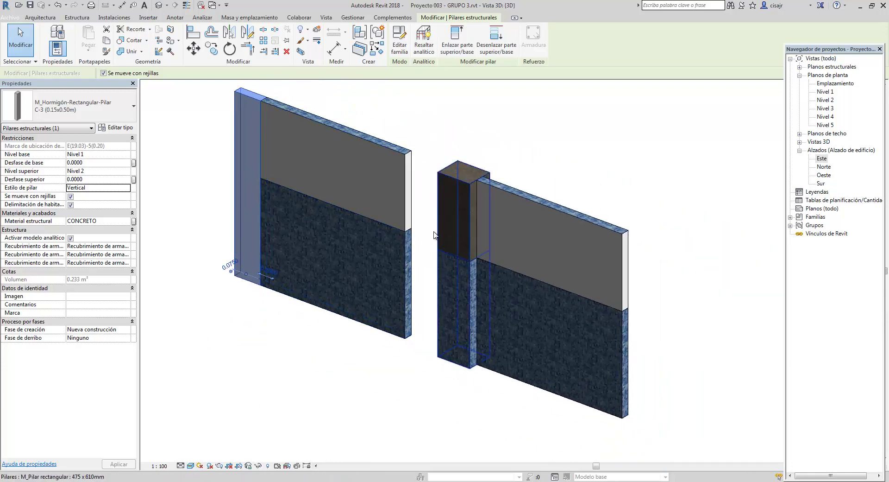
{"action": "middle_click_drag", "start_coordinate": [425, 231], "coordinate": [434, 219]}
{"action": "middle_click_drag", "start_coordinate": [280, 326], "coordinate": [283, 404]}
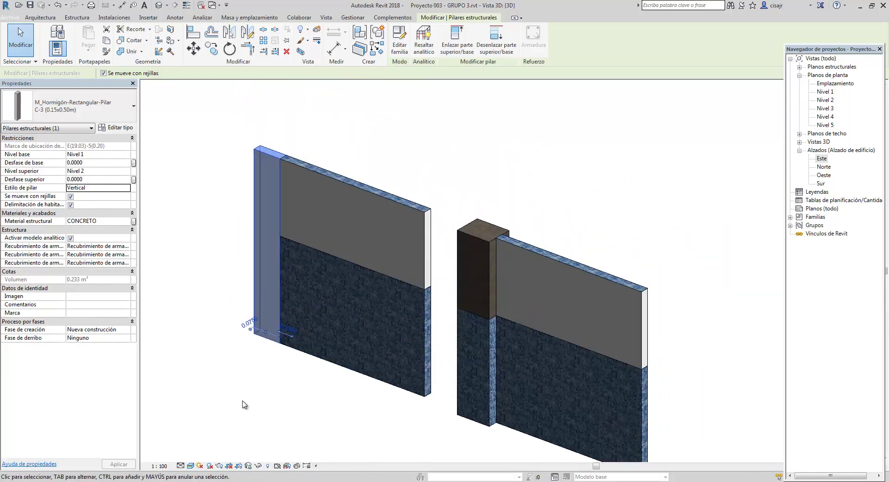